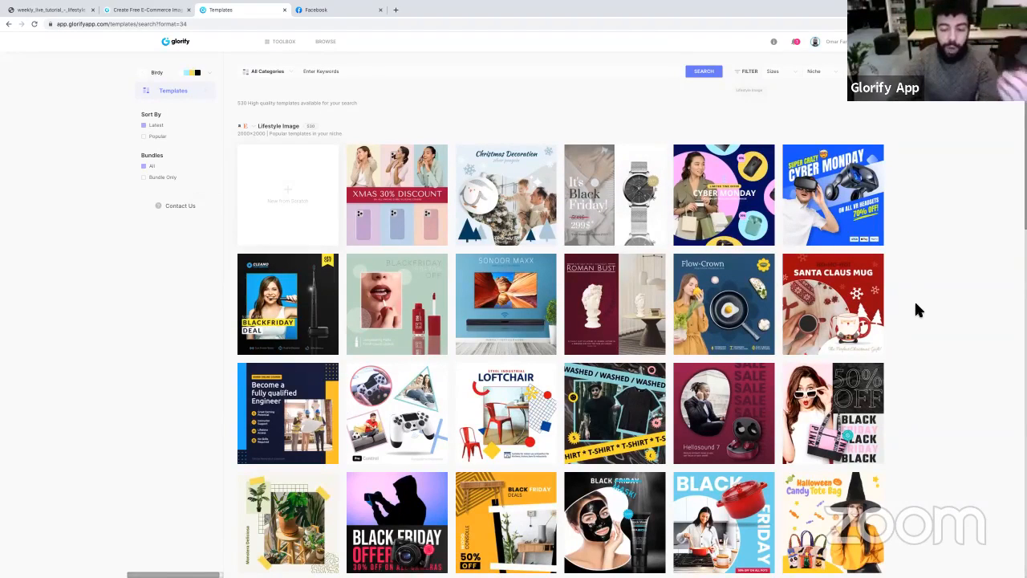
- Preview the Liquid Lipstick template and browse further lifestyle image templates
left_click(416, 297)
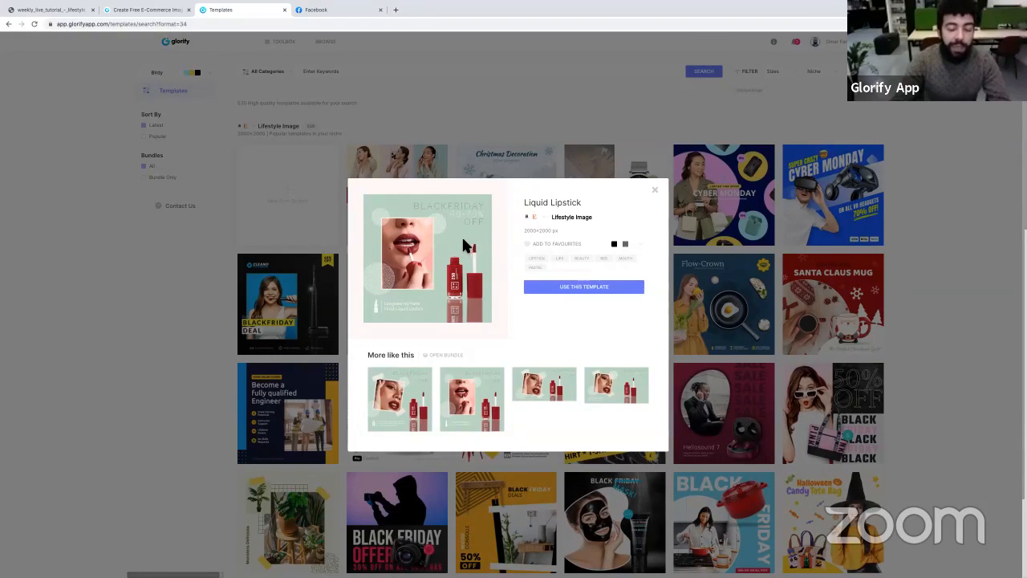
left_click(584, 99)
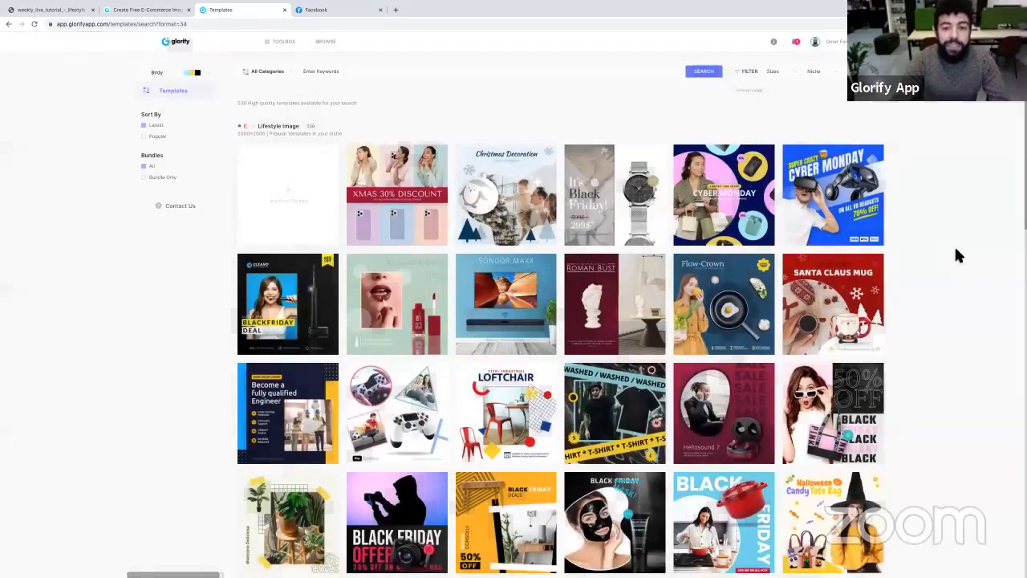
scroll(968, 234, "down", 2)
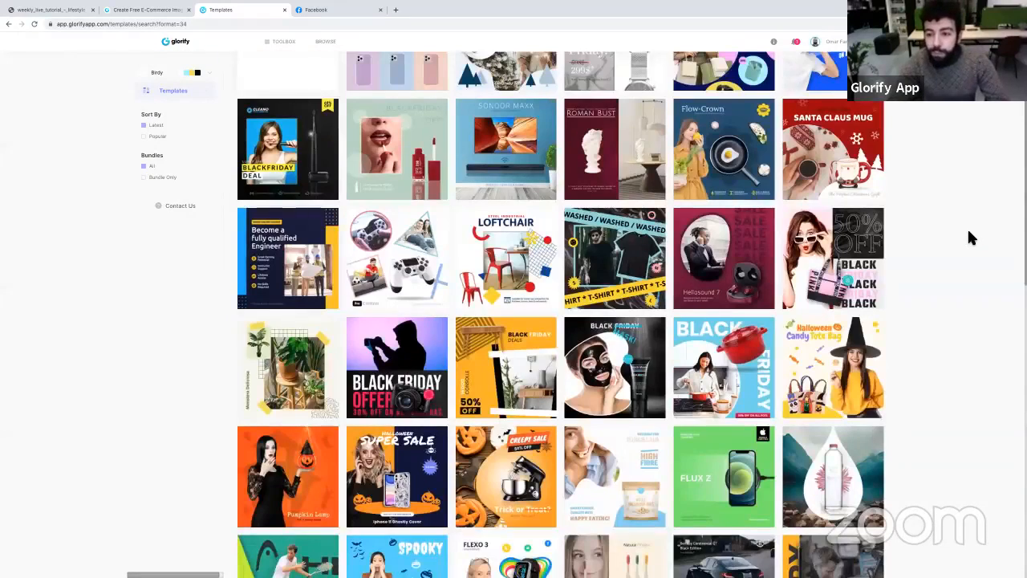
scroll(968, 237, "down", 1)
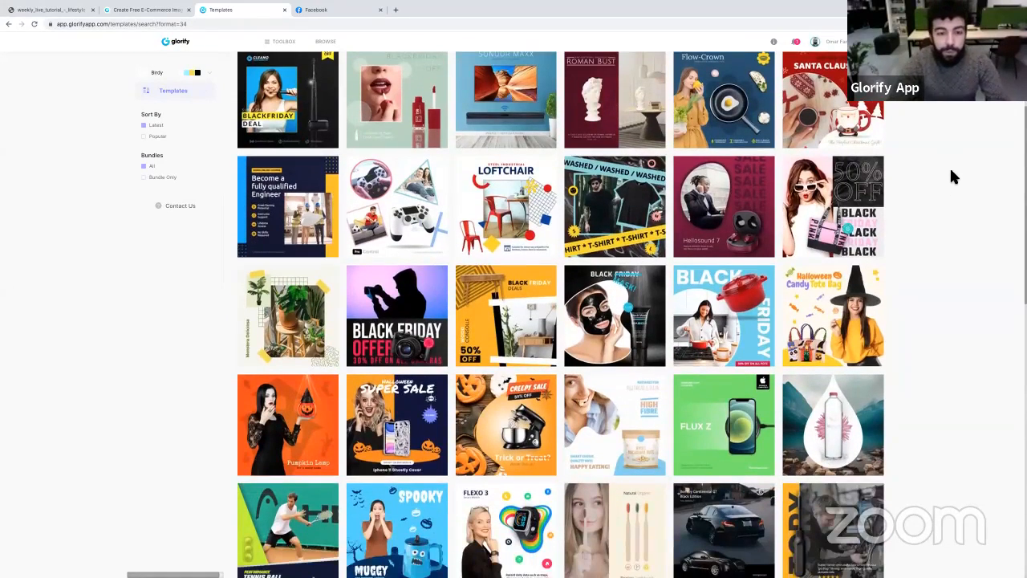
scroll(950, 165, "down", 1)
scroll(947, 153, "down", 1)
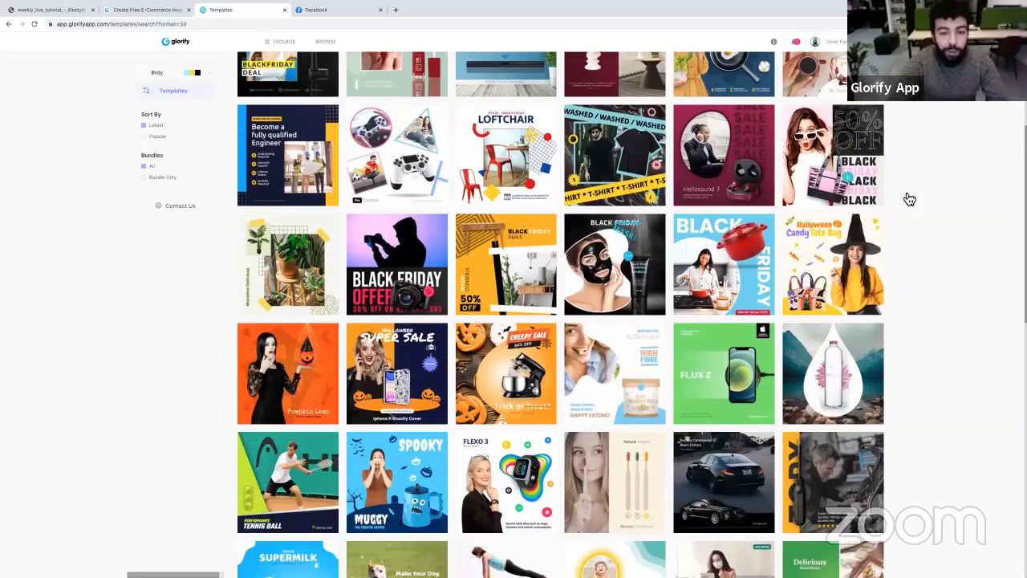
- Preview the Camera Offer and Plants & Plans templates for their layout and photo style
left_click(411, 264)
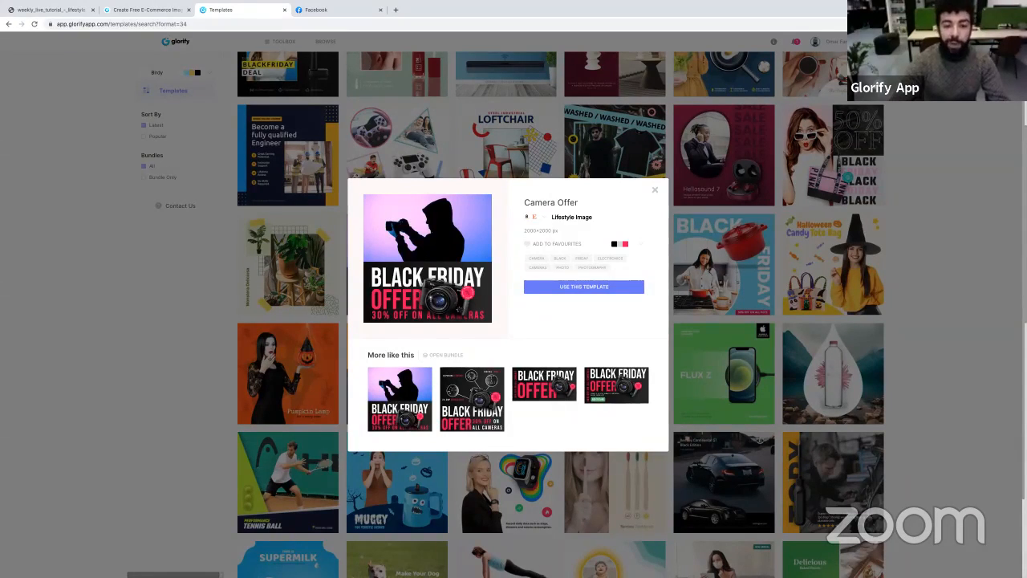
left_click(946, 188)
scroll(506, 321, "up", 1)
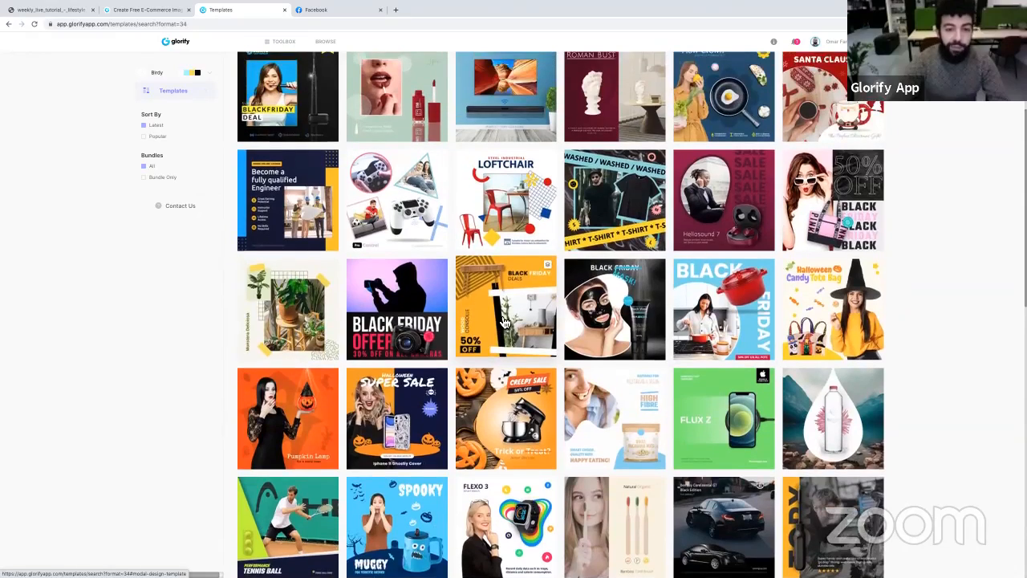
scroll(505, 321, "up", 1)
left_click(285, 329)
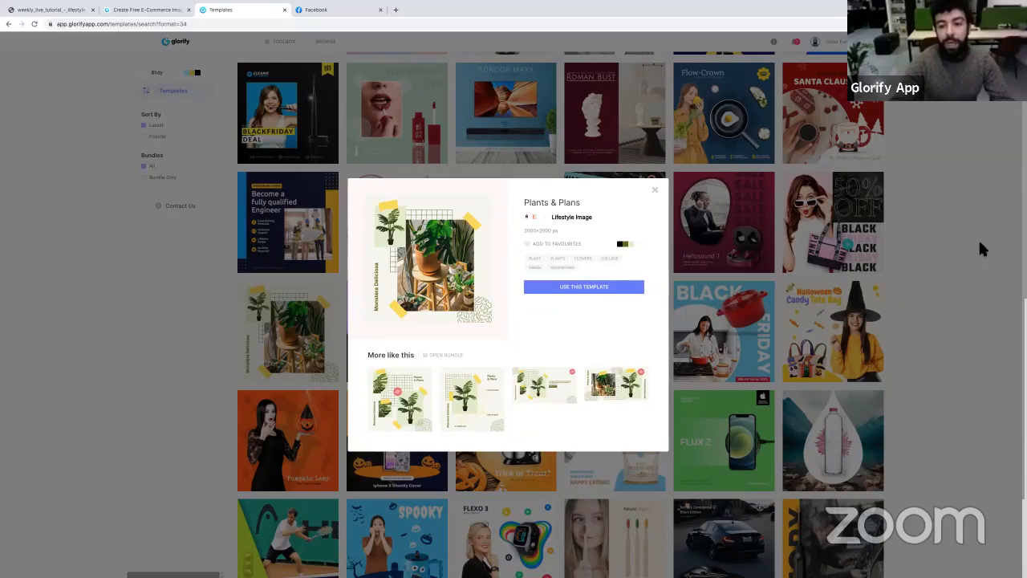
left_click(922, 234)
scroll(885, 195, "up", 2)
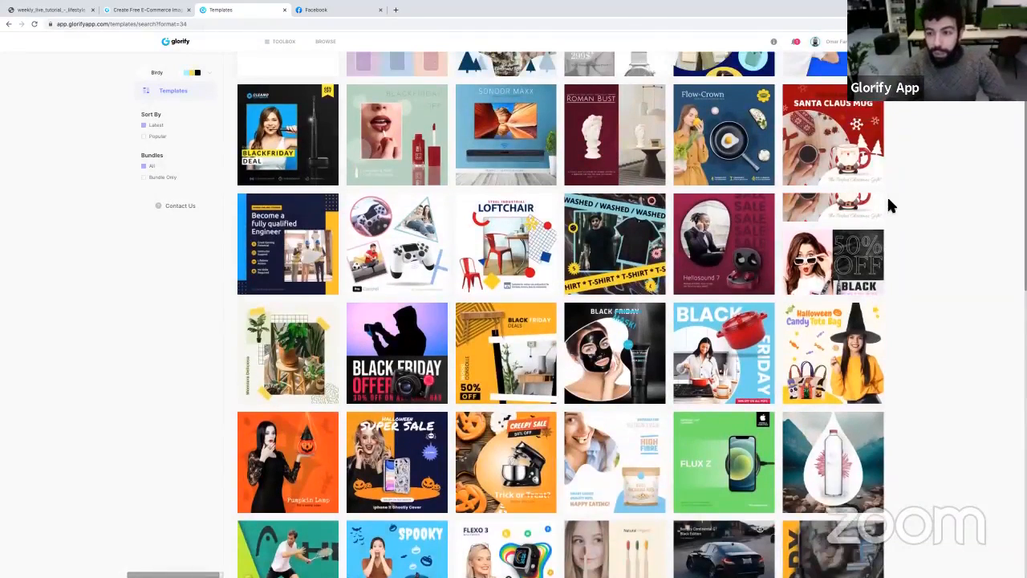
scroll(890, 207, "up", 3)
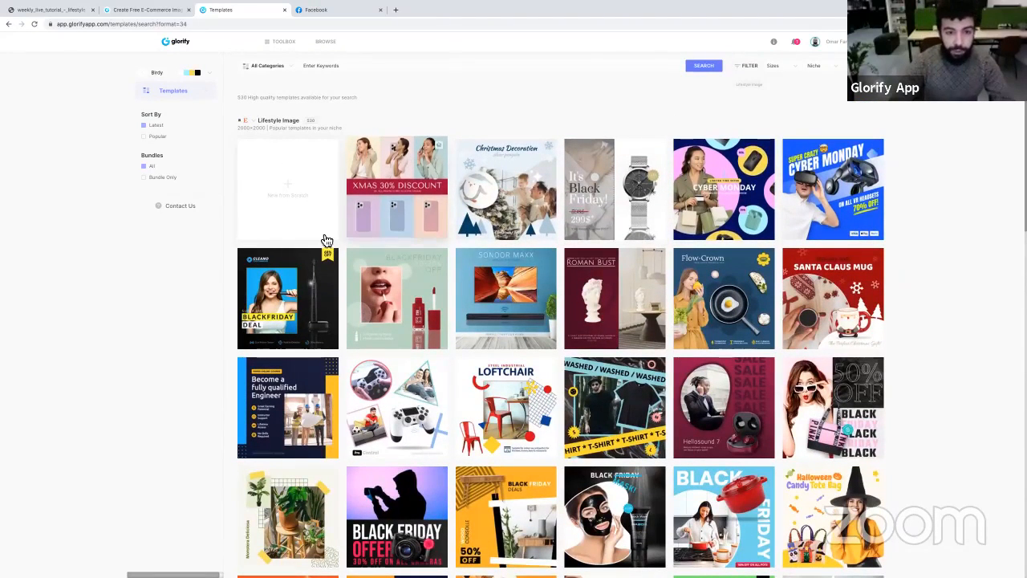
- Create a lifestyle image design from scratch and place the uploaded red air freshener can on the canvas
left_click(328, 199)
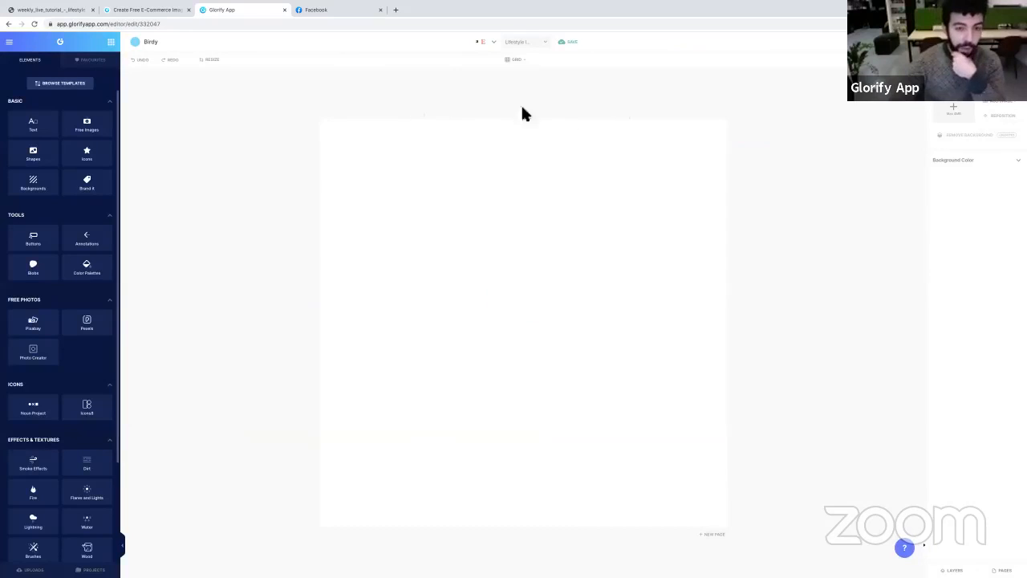
scroll(55, 482, "down", 2)
left_click(48, 568)
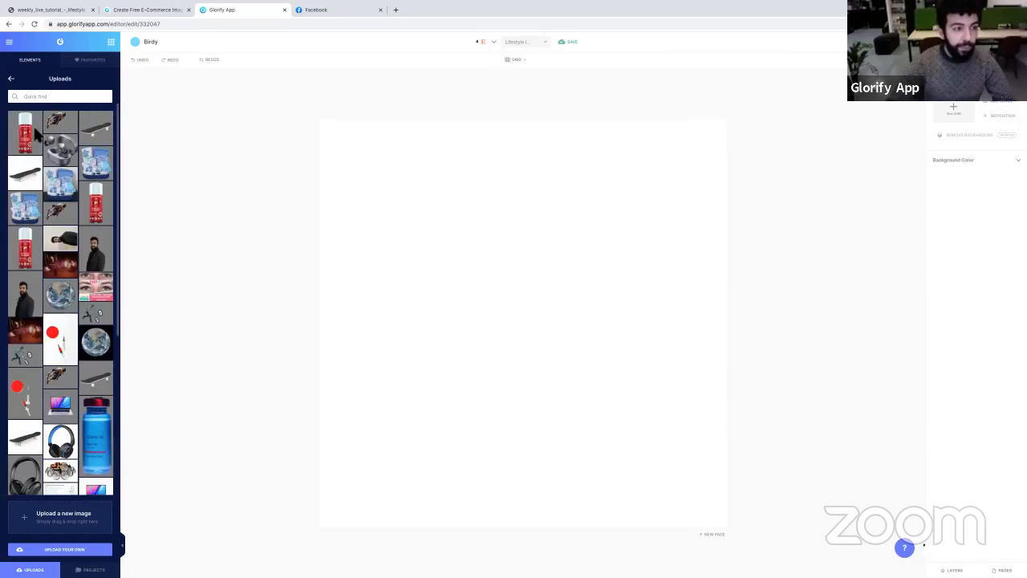
left_click(28, 137)
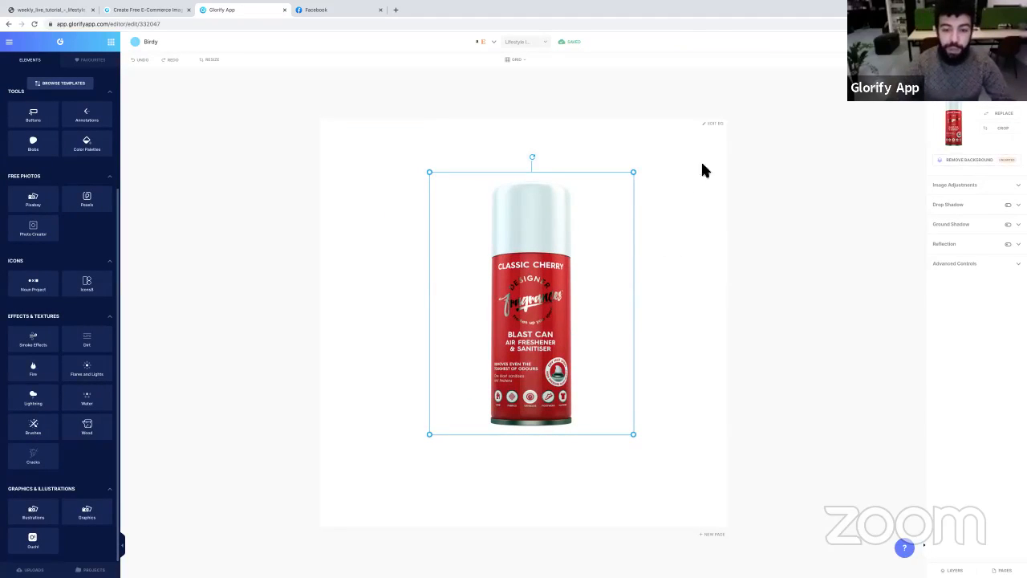
- Open the full Lifestyle Image template collection inside the editor
scroll(68, 96, "up", 3)
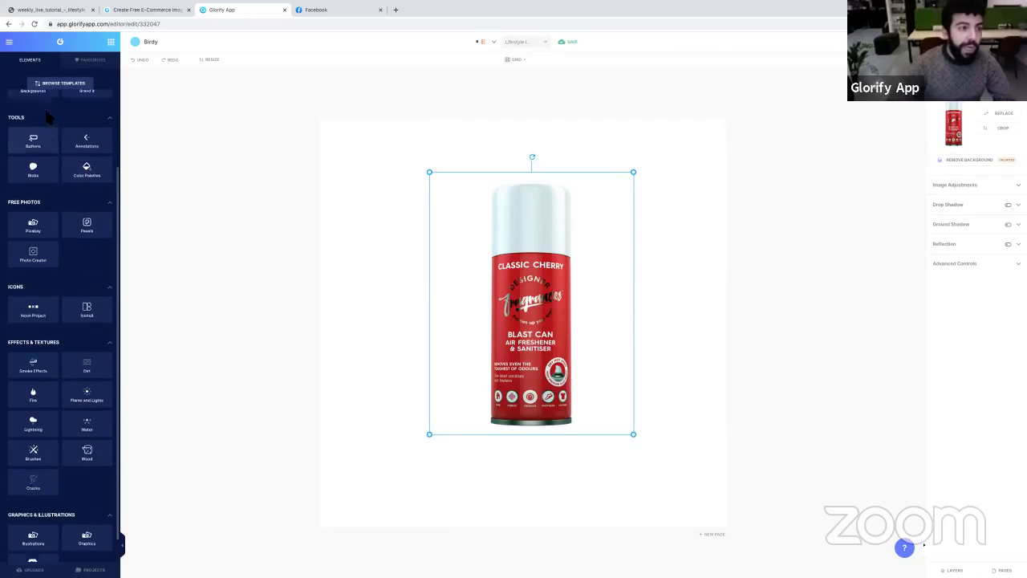
left_click(64, 84)
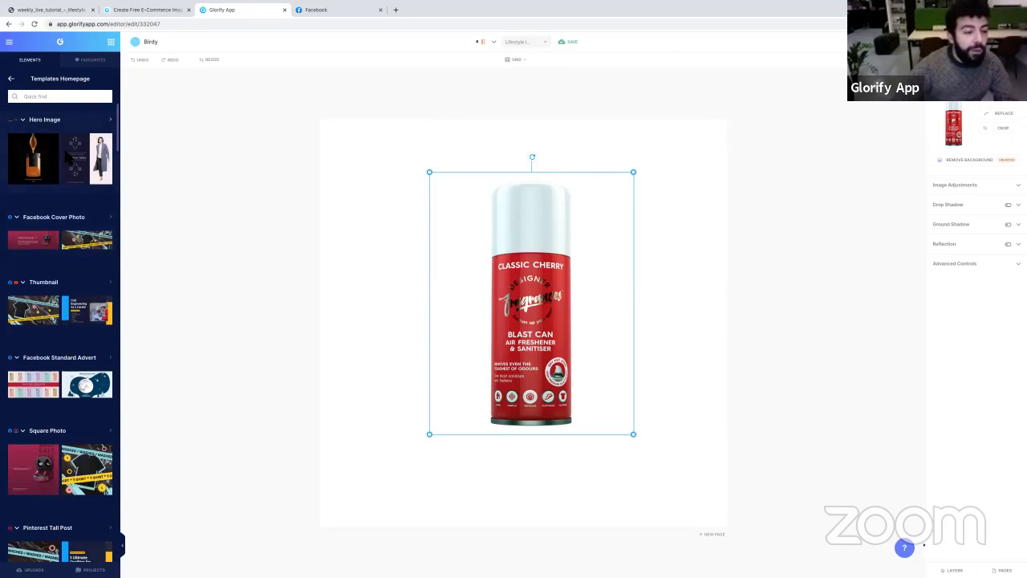
scroll(66, 155, "down", 1)
scroll(66, 155, "down", 3)
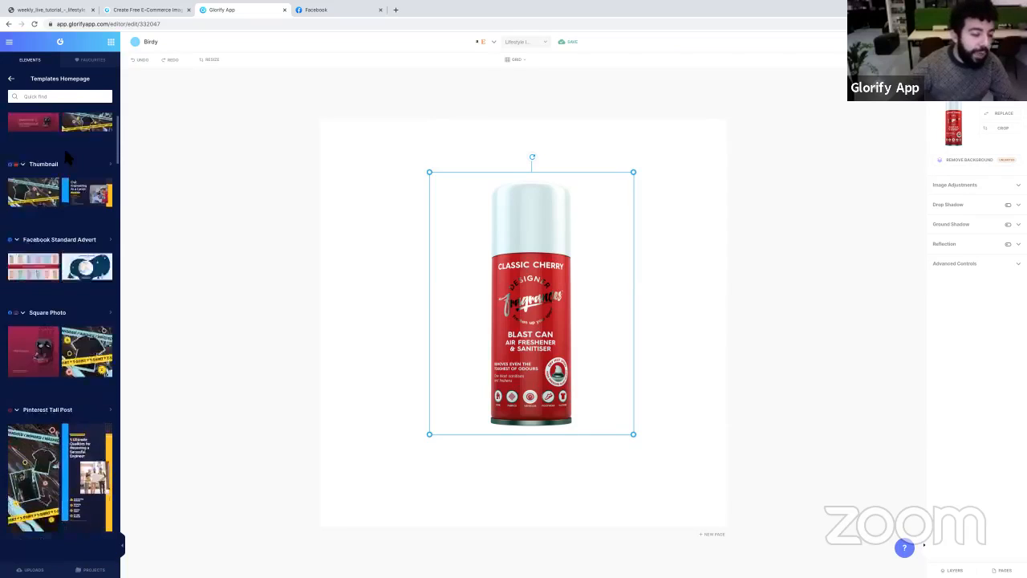
left_click(84, 390)
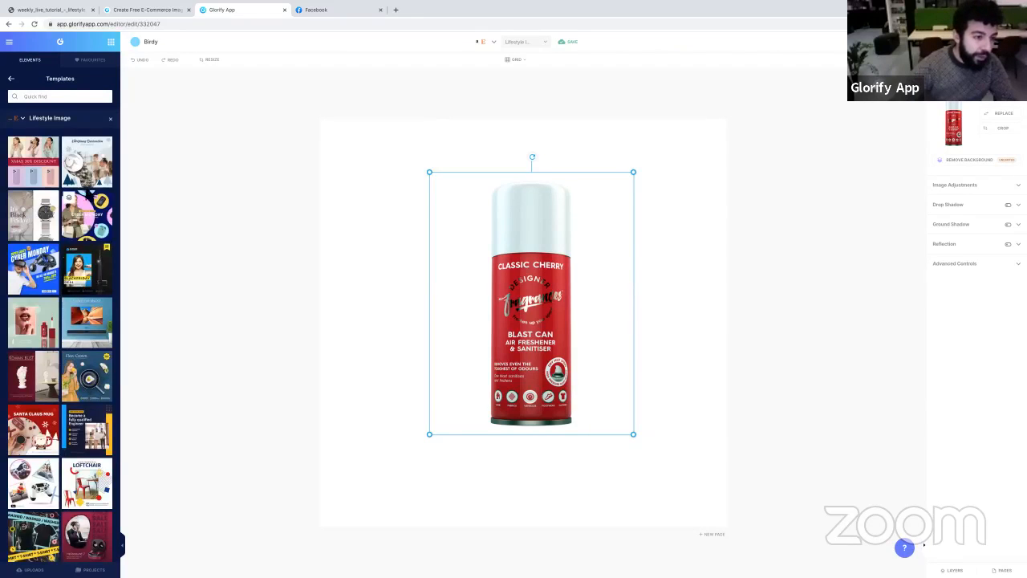
- Find the pink and dark green Hydrating Body Lotion template and add it to the current page
scroll(82, 221, "down", 1)
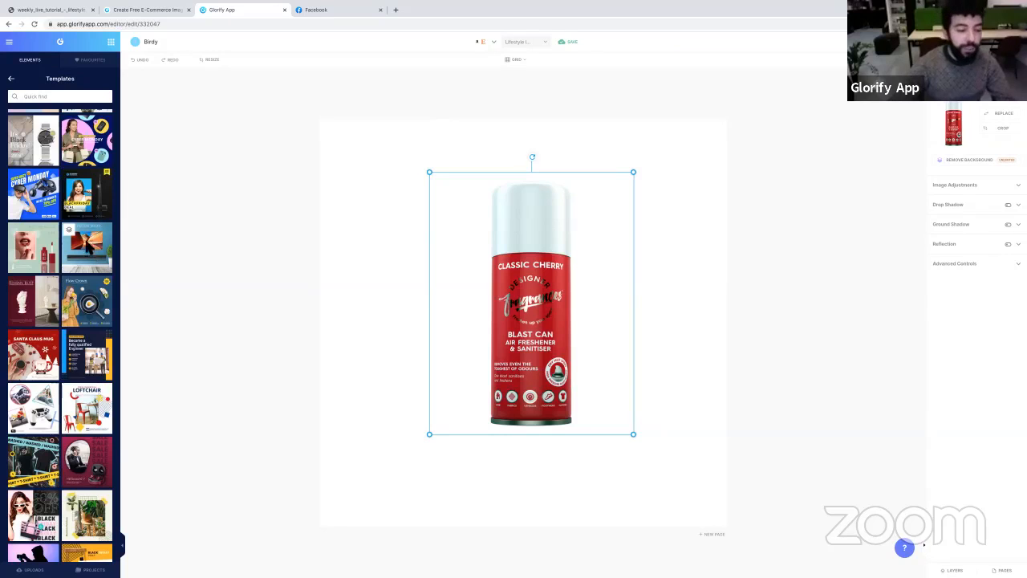
scroll(90, 245, "down", 3)
scroll(86, 241, "up", 5)
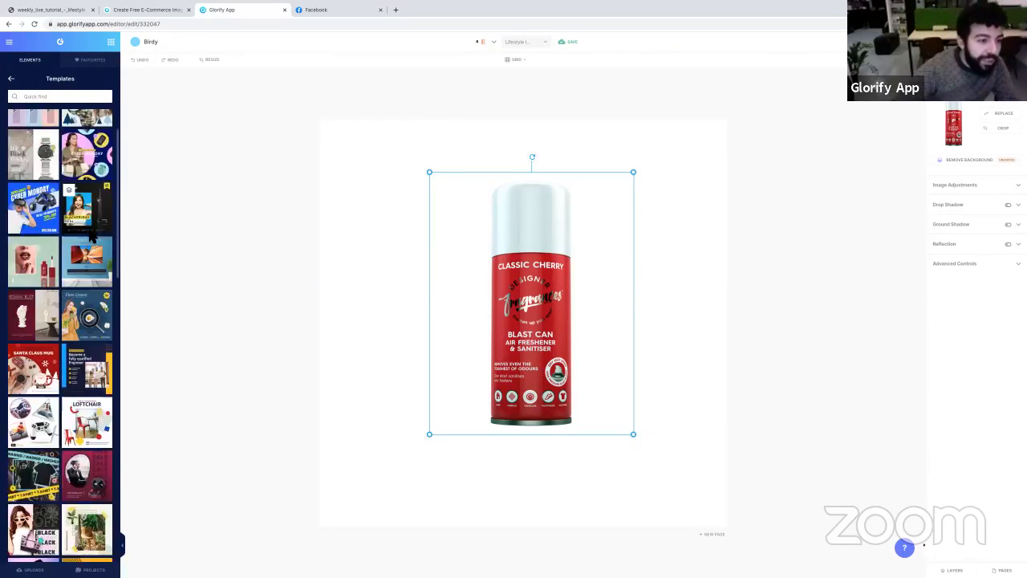
scroll(93, 238, "down", 8)
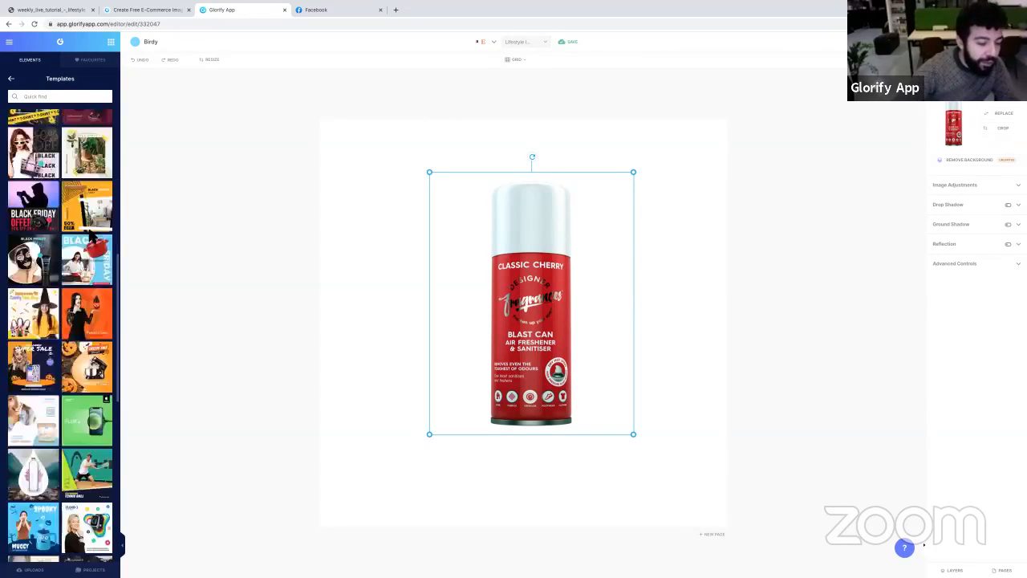
scroll(84, 232, "down", 2)
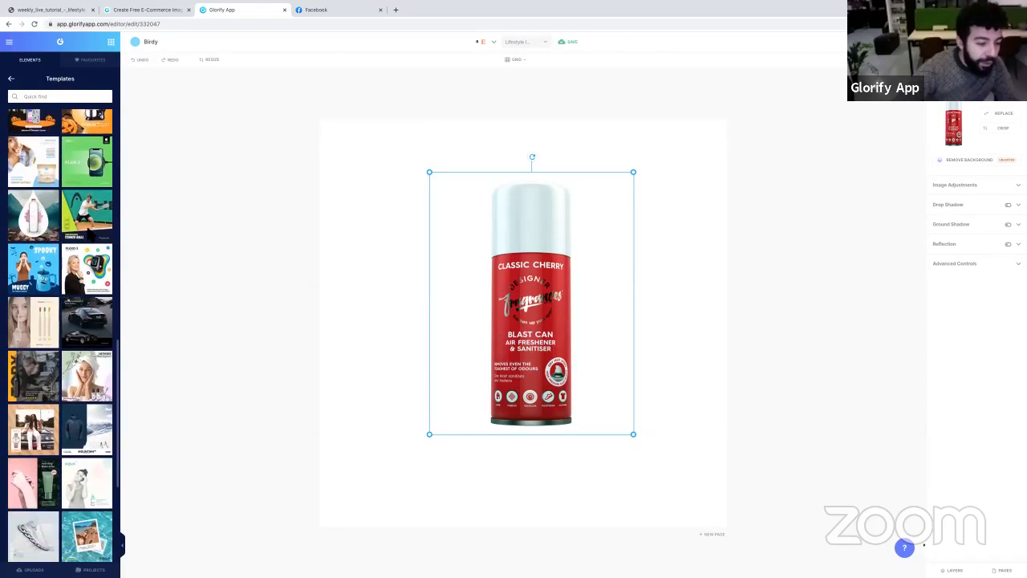
scroll(61, 335, "down", 3)
scroll(93, 234, "down", 1)
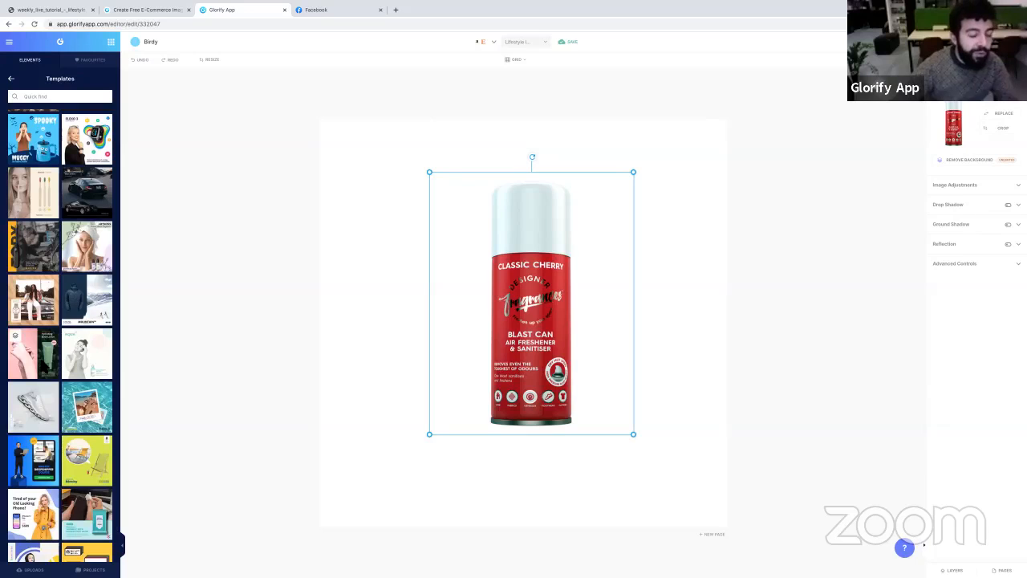
left_click(44, 366)
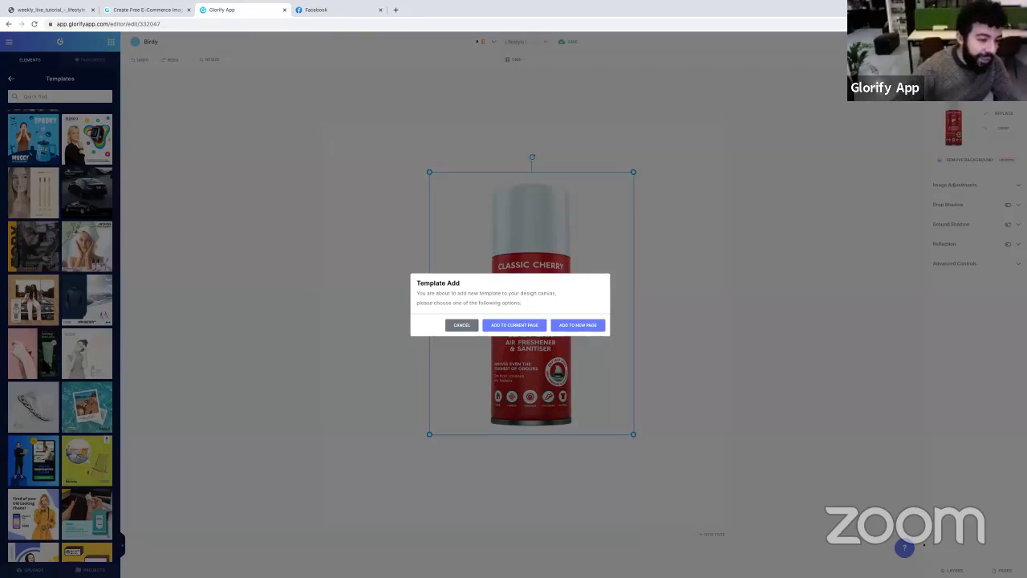
left_click(514, 325)
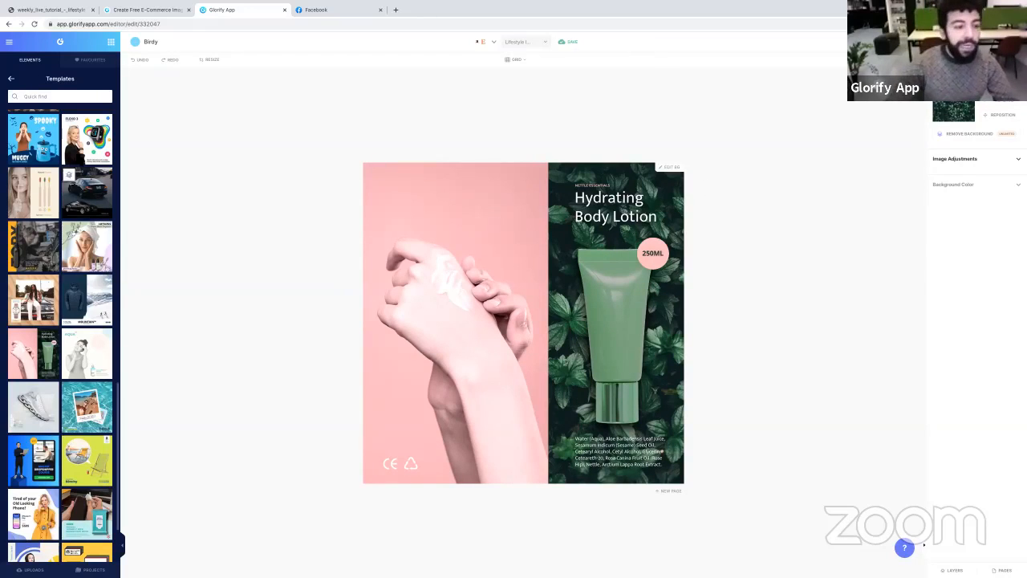
- Add the uploaded red air freshener can to the design and crop away the empty space on both its sides
left_click(30, 570)
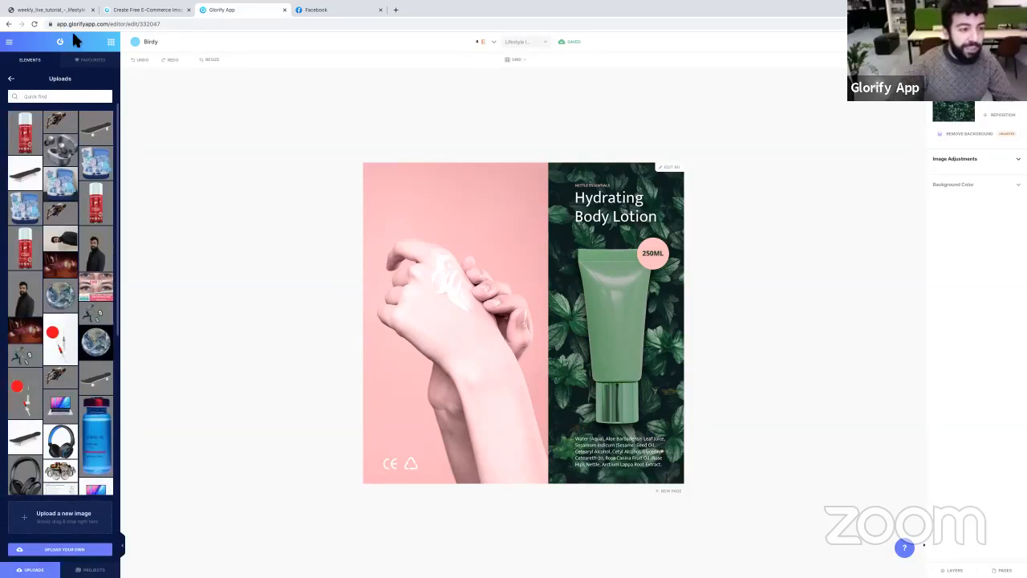
mouse_move(30, 143)
left_mouse_down()
mouse_move(516, 241)
mouse_move(462, 261)
left_mouse_up()
left_click(1002, 129)
left_click_drag(598, 313, 552, 313)
left_click_drag(430, 312, 471, 307)
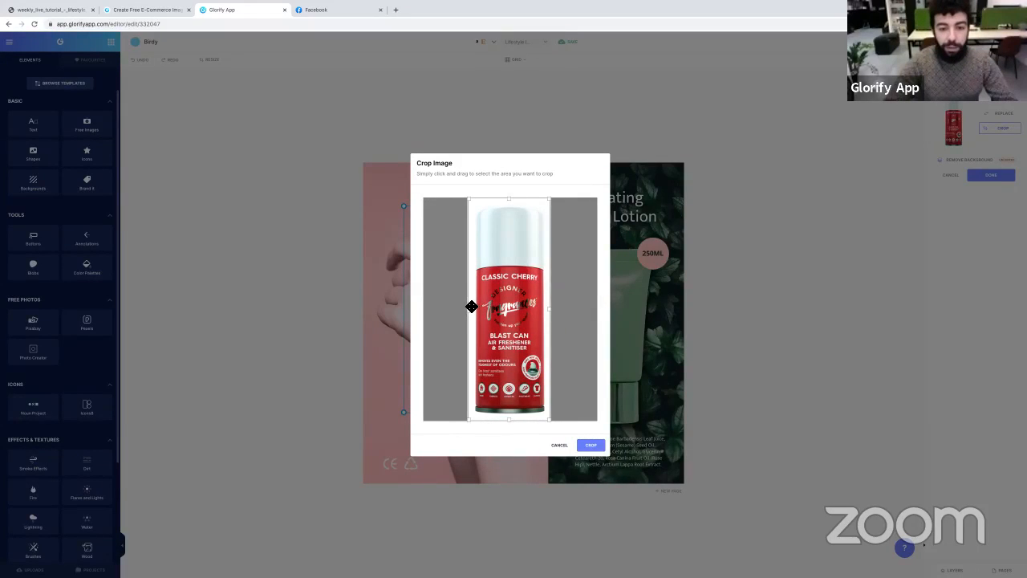
left_click(592, 446)
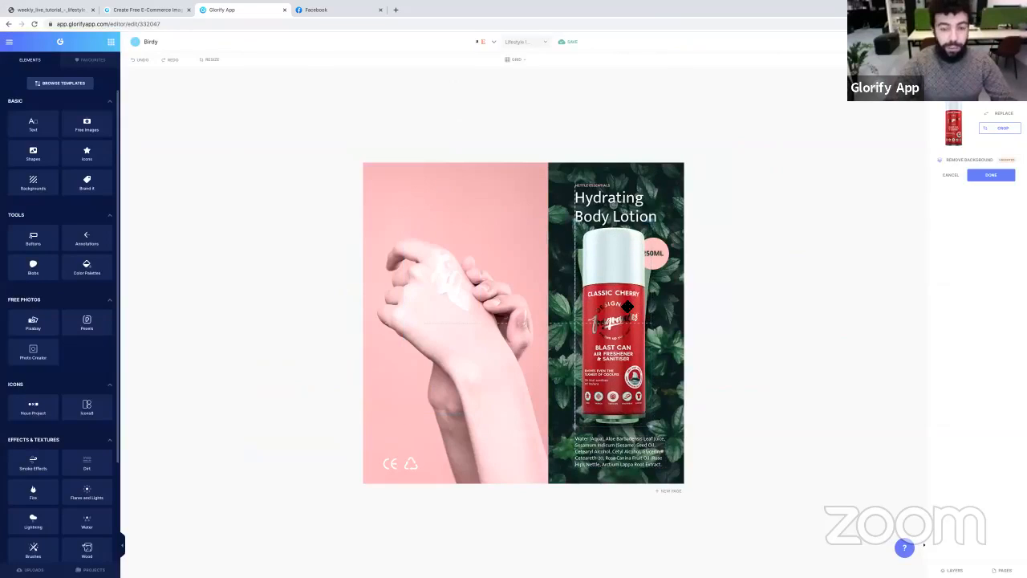
- Replace the green lotion tube with the air freshener can, deleting the tube and centring the can below the heading
left_click_drag(629, 307, 602, 310)
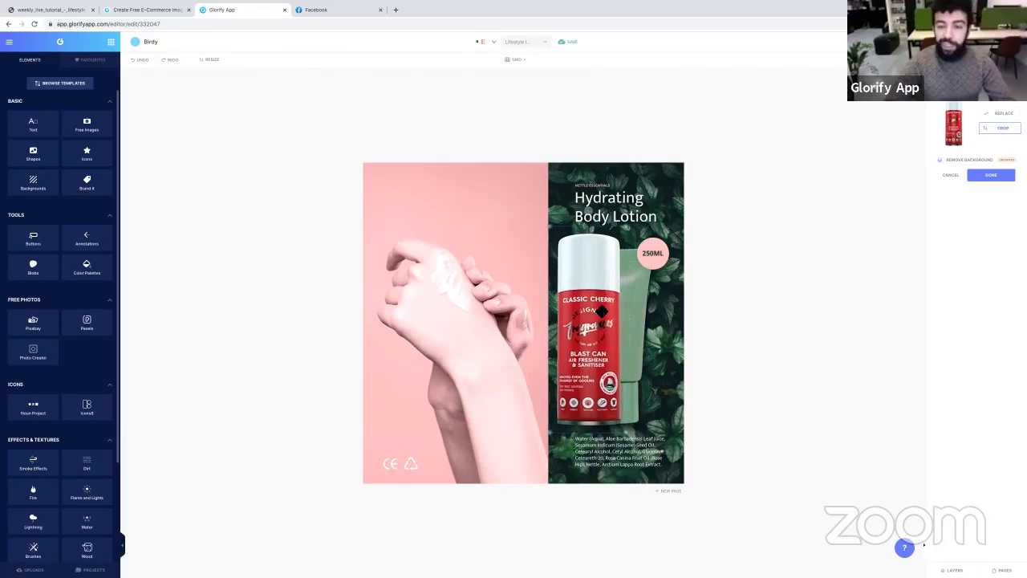
left_click(648, 299)
key("Delete")
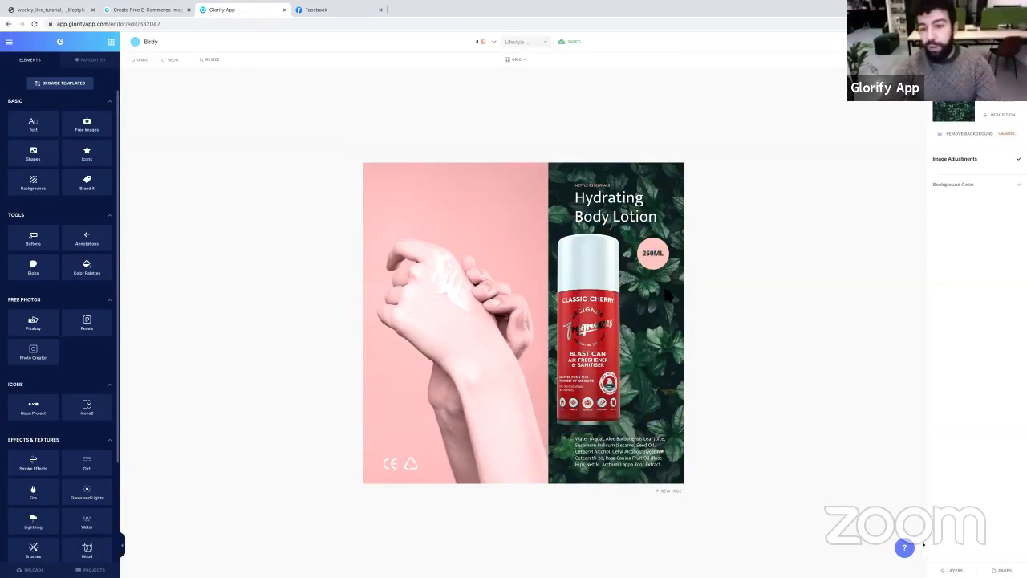
left_click_drag(609, 311, 638, 313)
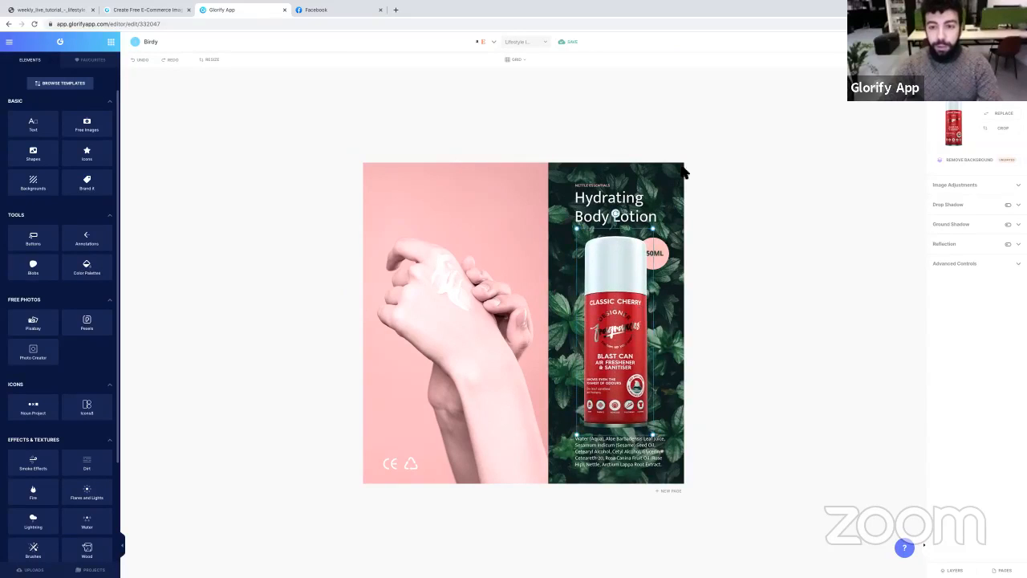
- Remove the leafy background photo and fill the background with a red sampled from the air freshener can
left_click(678, 206)
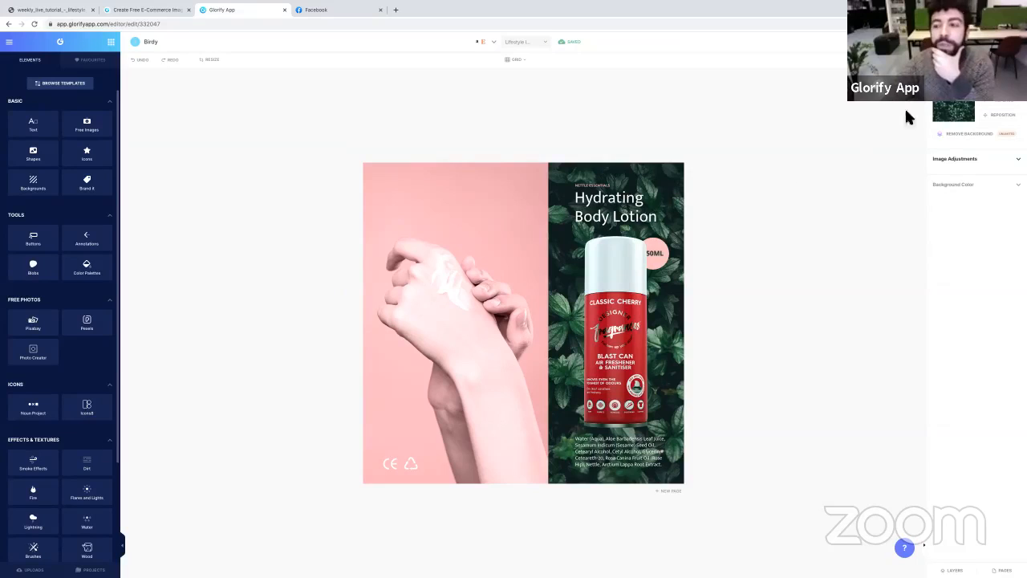
left_click(953, 112)
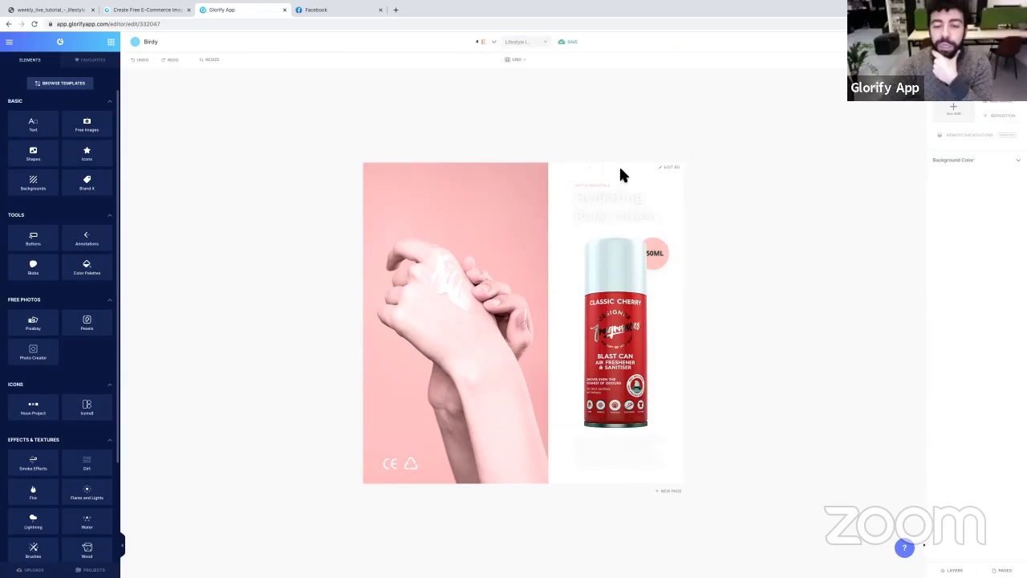
left_click(951, 161)
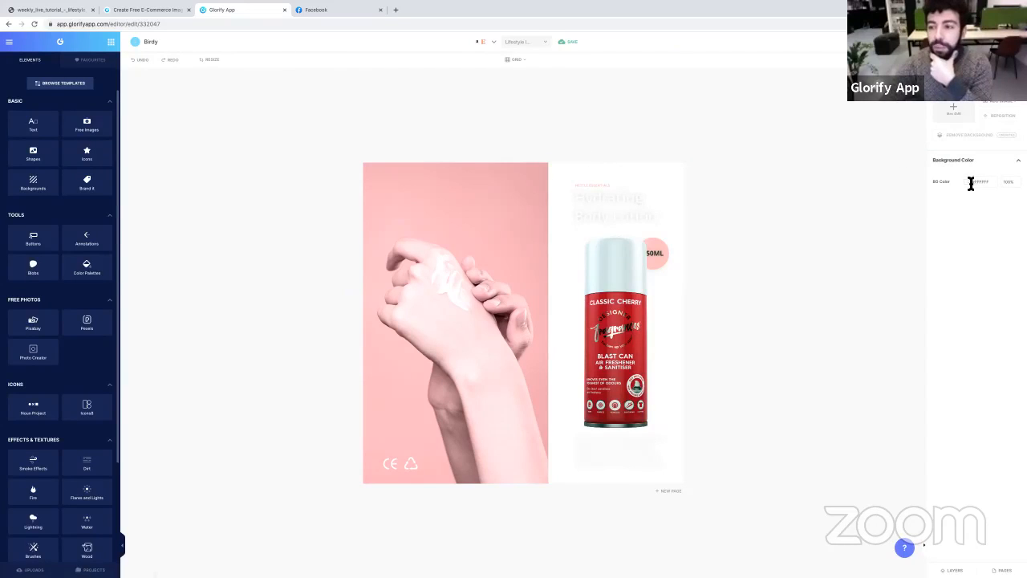
left_click(971, 182)
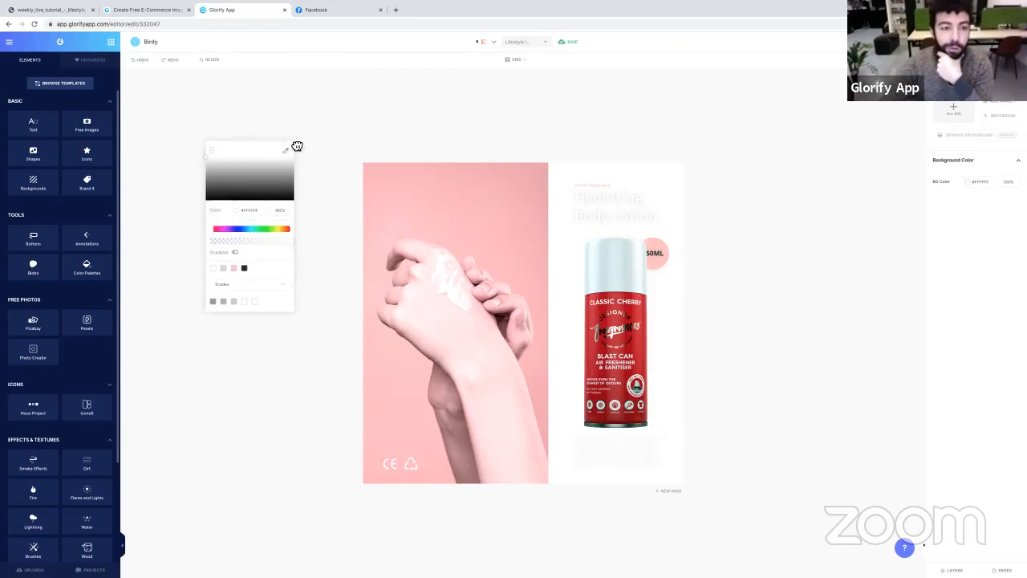
left_click_drag(277, 151, 835, 162)
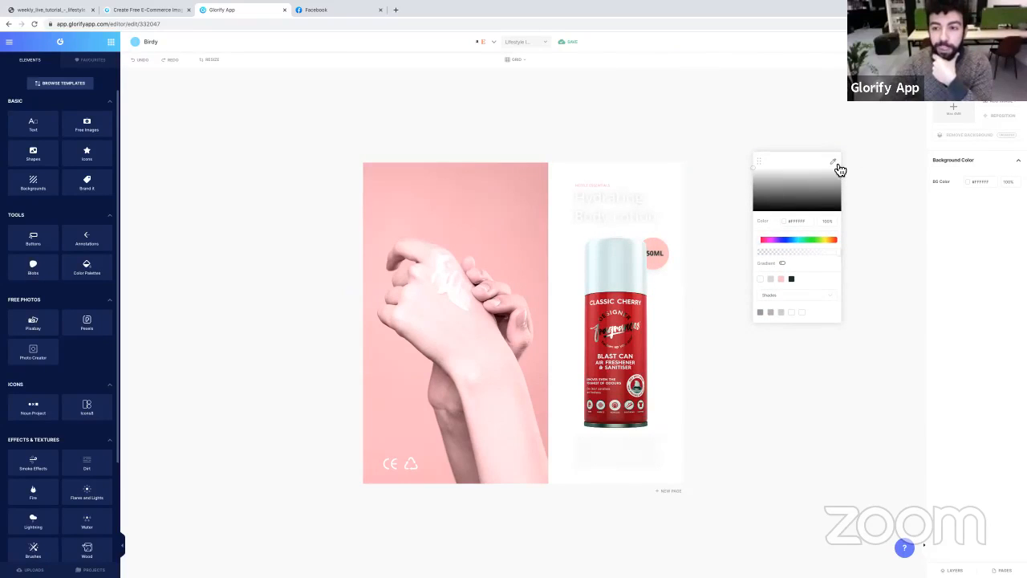
left_click_drag(840, 170, 792, 195)
left_click(788, 191)
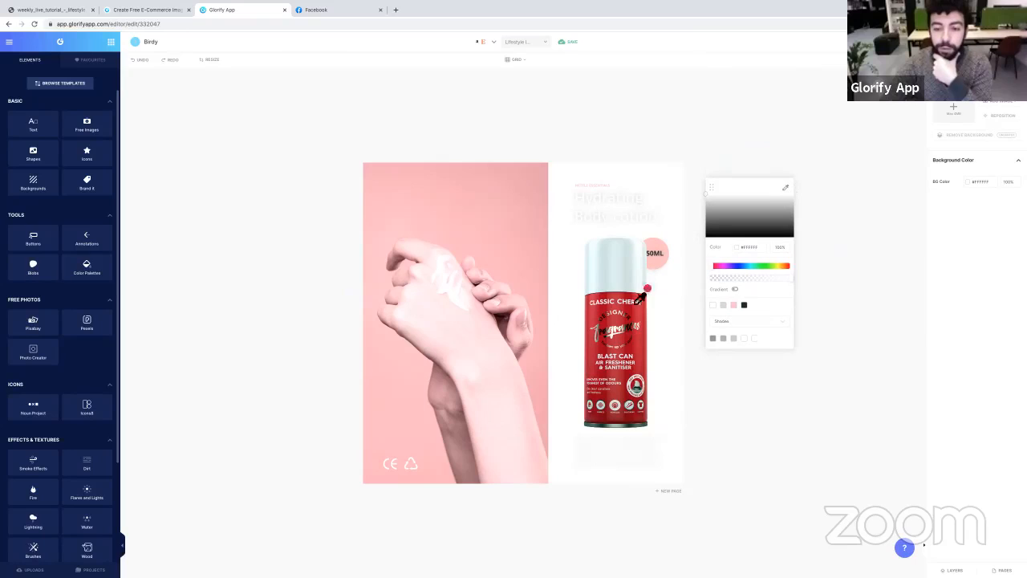
left_click(642, 312)
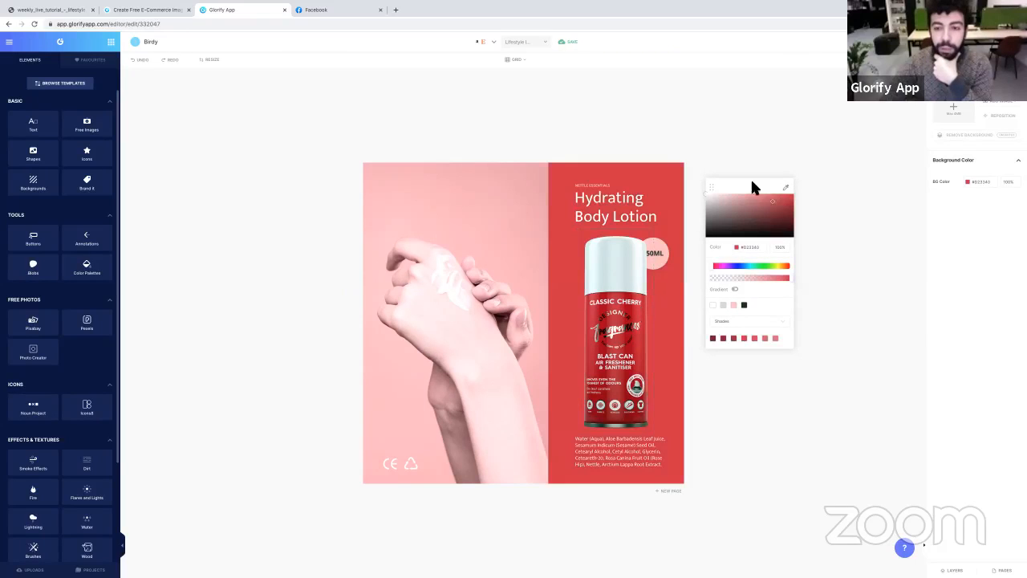
left_click_drag(753, 187, 810, 98)
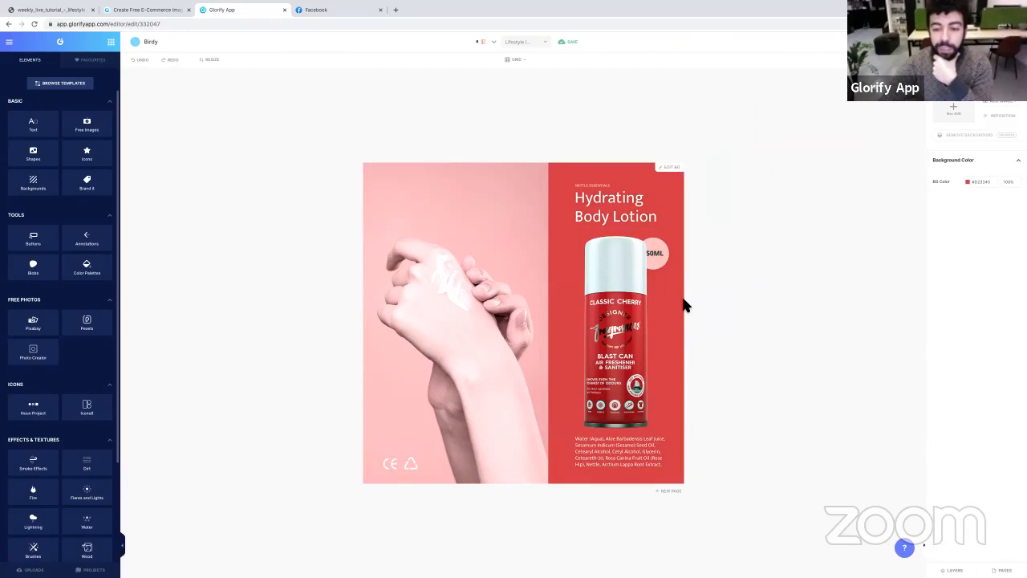
- Adjust the background fill to a slightly softer, less saturated red
left_click(968, 182)
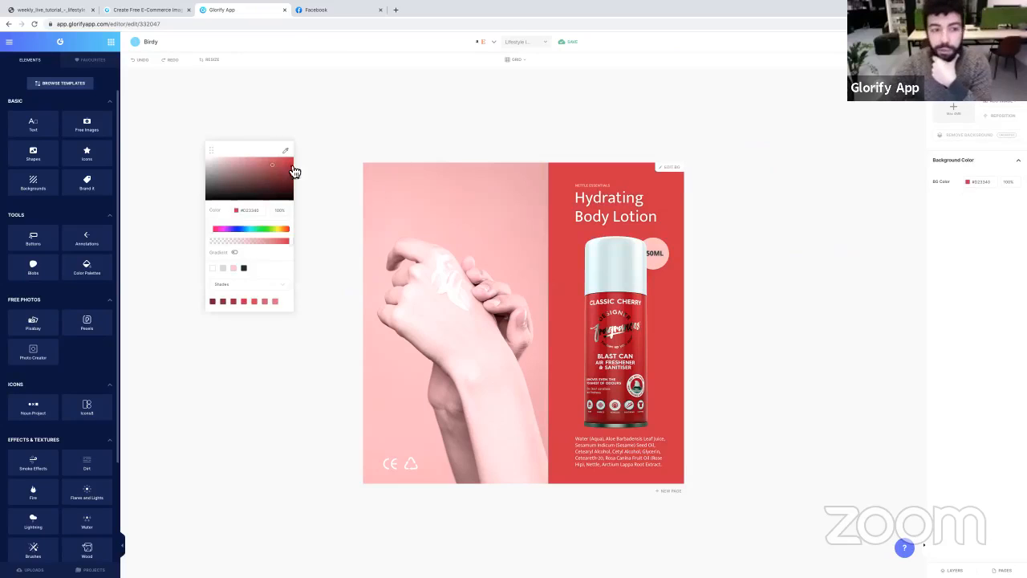
mouse_move(280, 171)
left_mouse_down()
mouse_move(294, 166)
mouse_move(290, 156)
left_mouse_up()
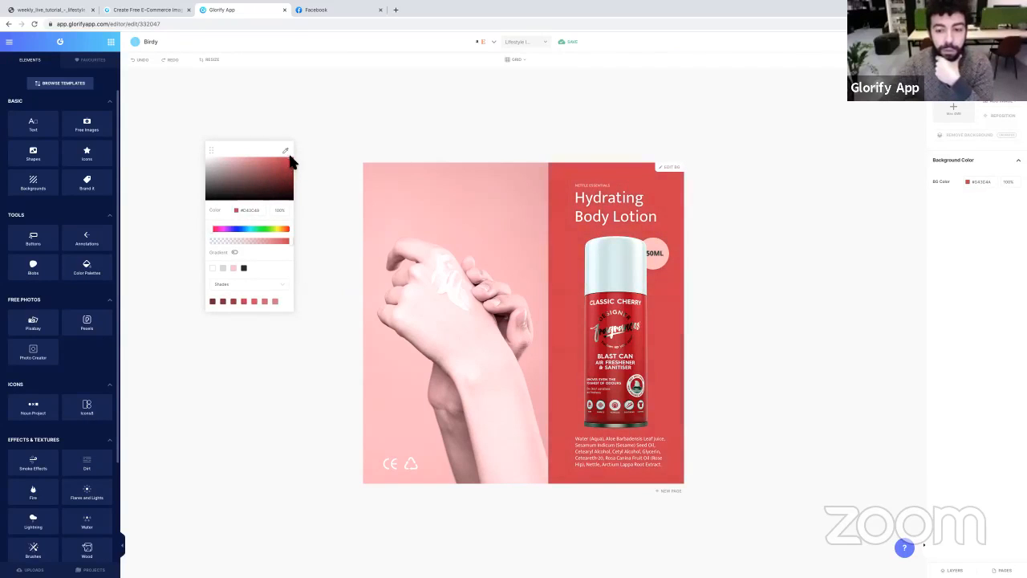
left_click(848, 305)
- Scale the air freshener can down slightly and centre it in the red panel between the heading and the ingredients text
left_click(647, 324)
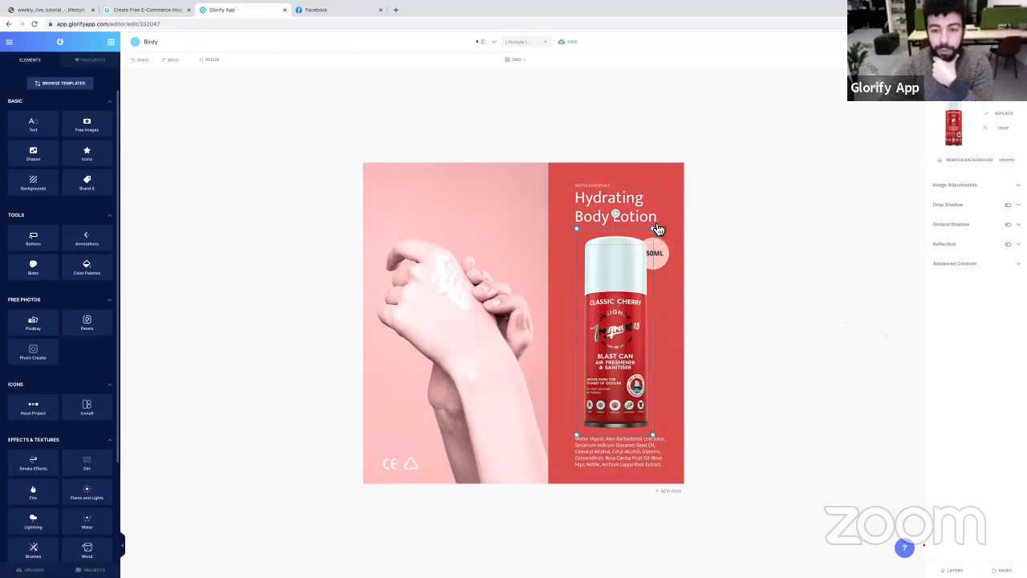
left_click_drag(657, 230, 642, 262)
left_click_drag(617, 342, 631, 322)
mouse_move(656, 414)
left_mouse_down()
mouse_move(658, 422)
mouse_move(632, 387)
left_mouse_up()
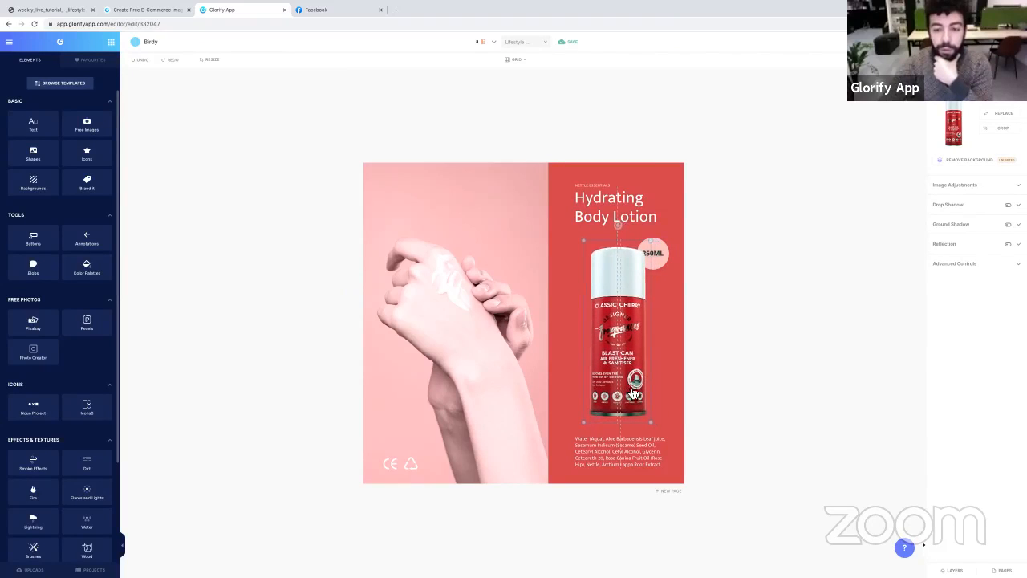
left_click(789, 266)
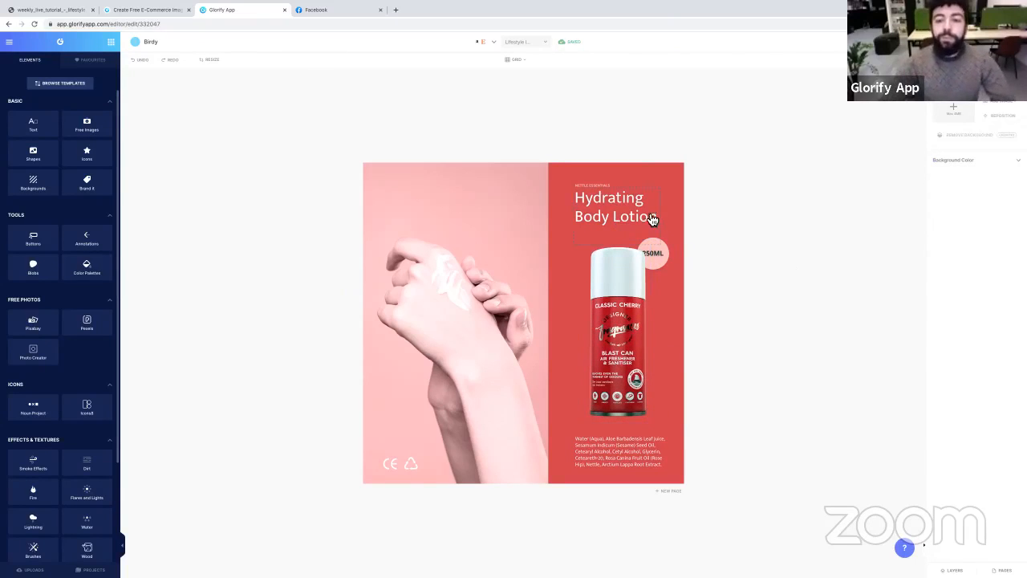
- Delete the small "Nettle Essentials" line and the "Hydrating Body Lotion" heading above the can
left_click(606, 188)
left_click(783, 219)
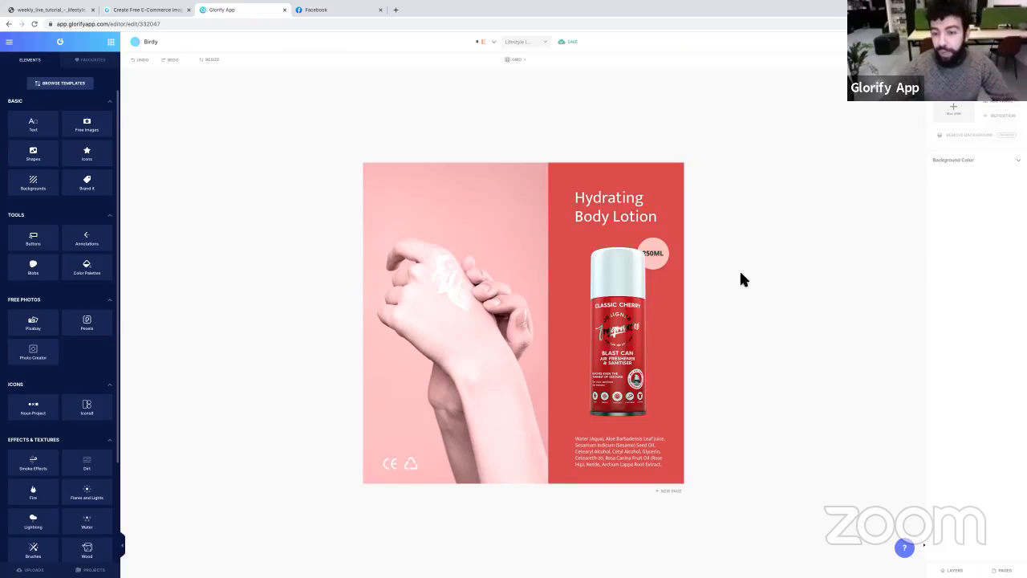
left_click(642, 213)
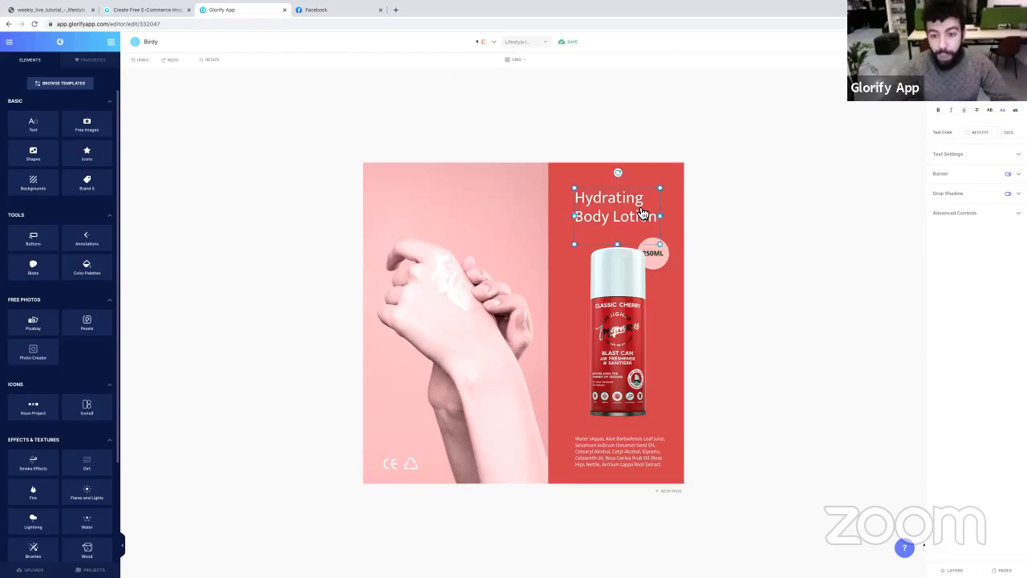
left_click(637, 206)
left_click_drag(657, 219, 573, 194)
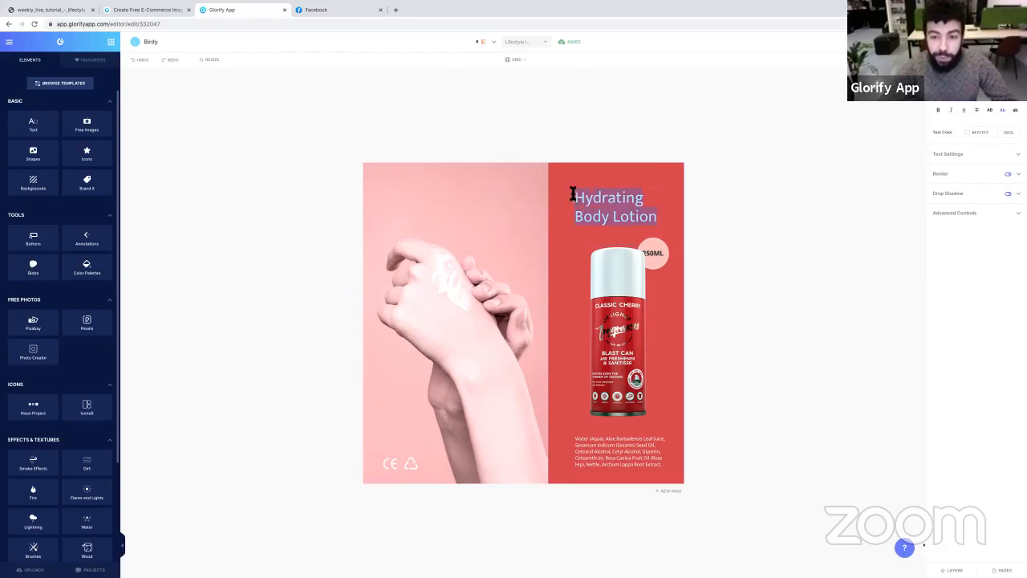
left_click(793, 193)
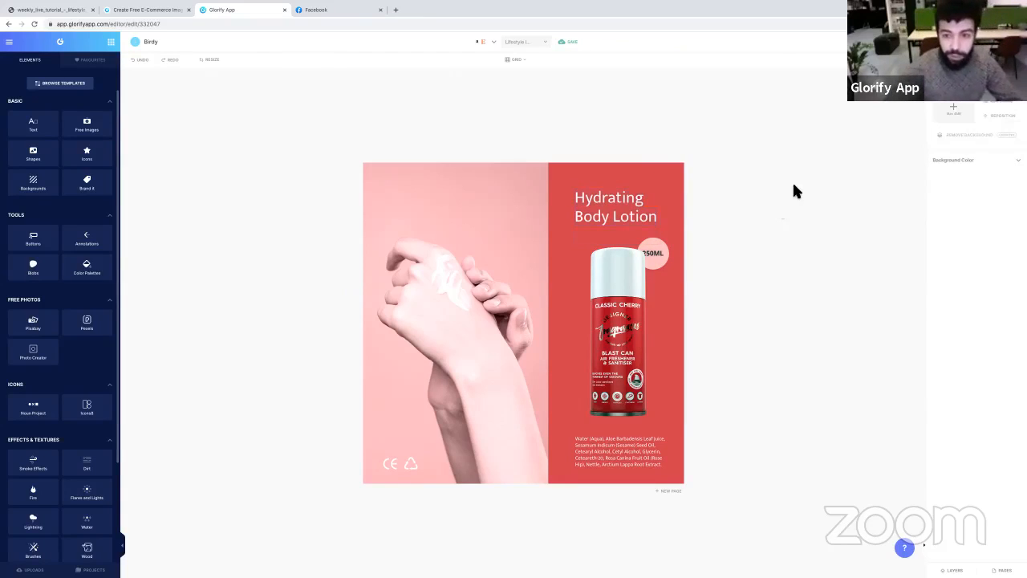
left_click(636, 222)
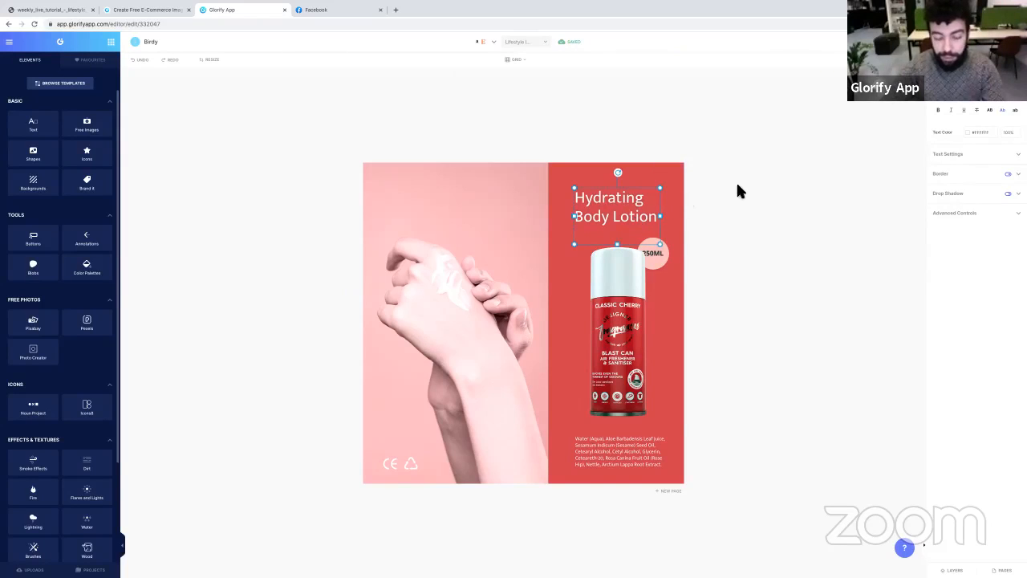
key("Delete")
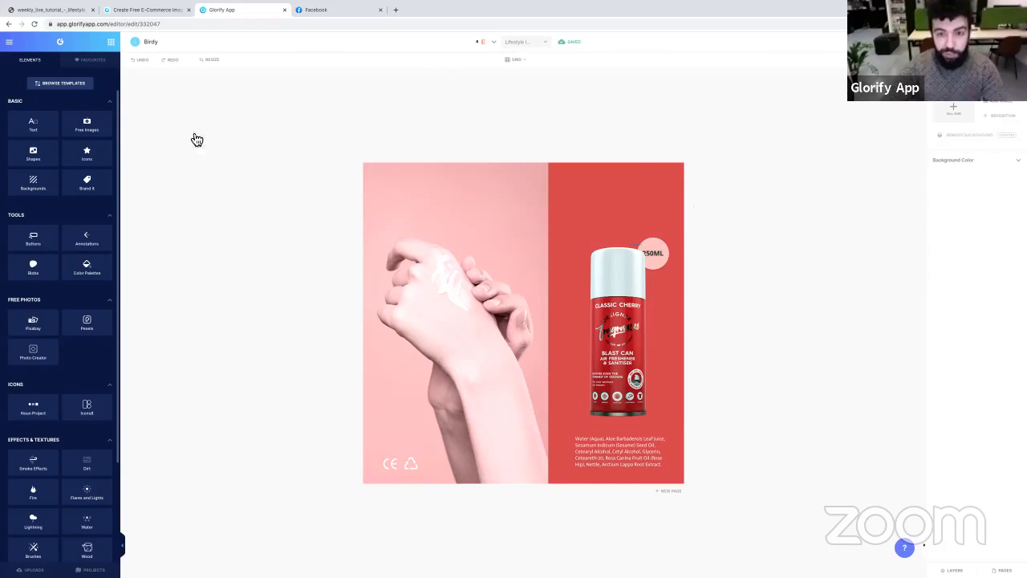
- Add the MANIFESTO header text composition to the design and move it towards the red panel above the can
left_click(48, 133)
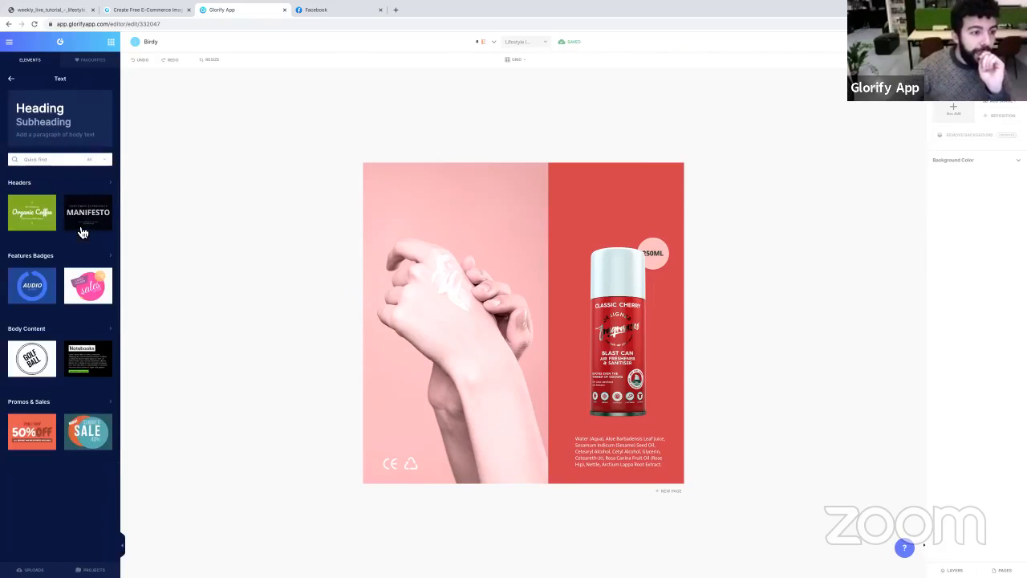
left_click(76, 191)
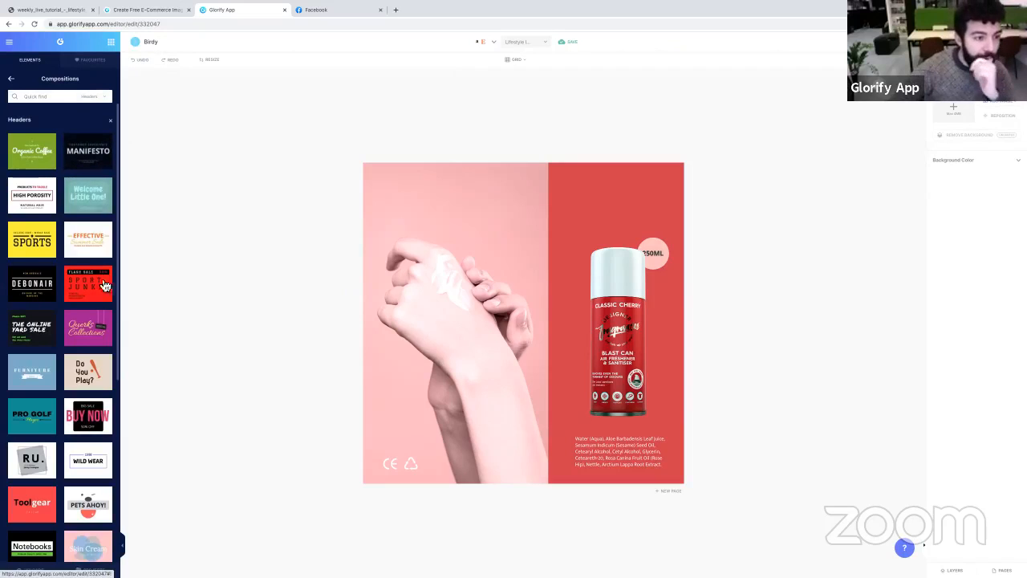
left_click(96, 160)
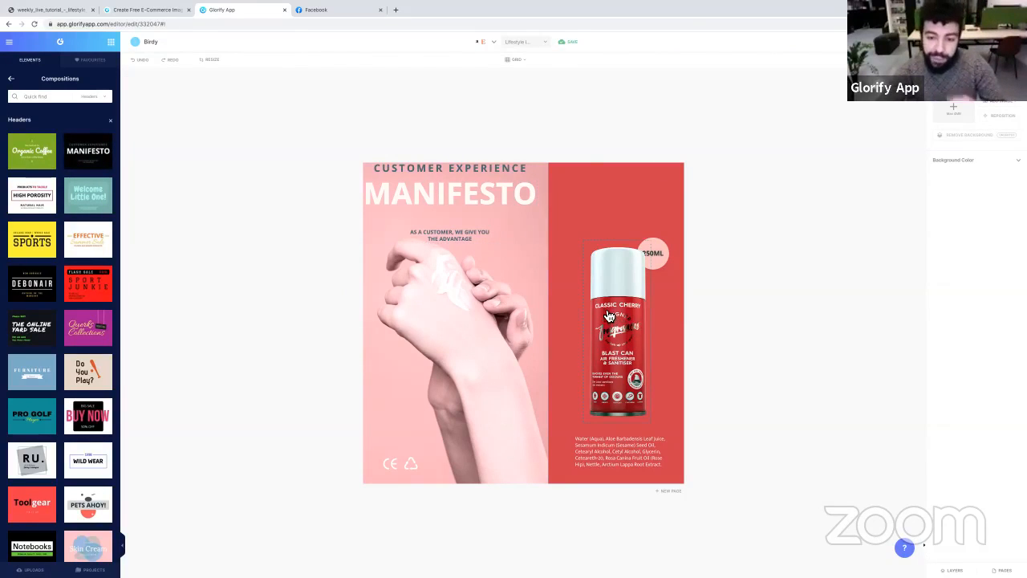
left_click_drag(506, 195, 615, 210)
- Ungroup the header composition and delete its "CUSTOMER EXPERIENCE" line and the small tagline below MANIFESTO
right_click(616, 210)
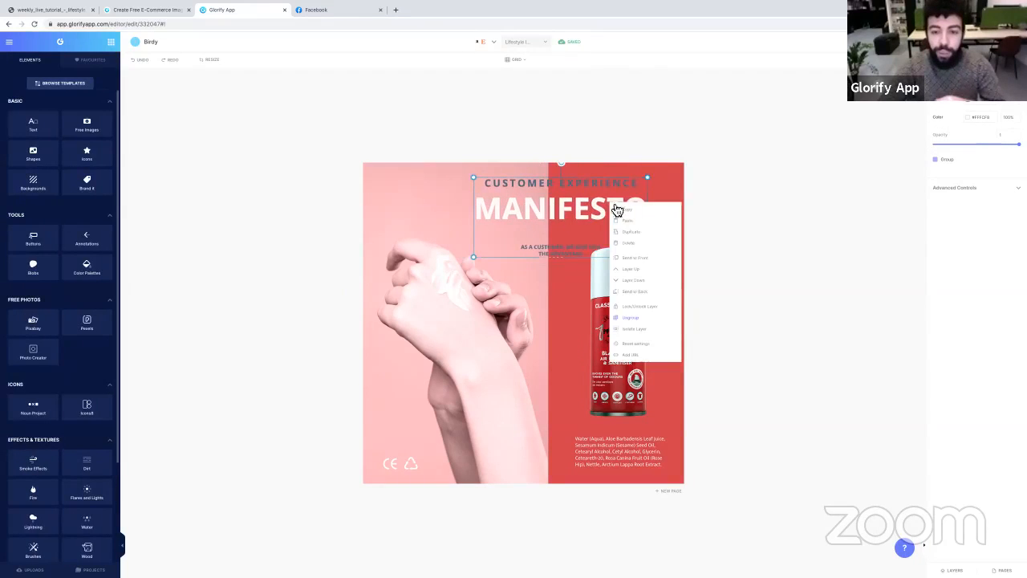
left_click(636, 323)
left_click(604, 197)
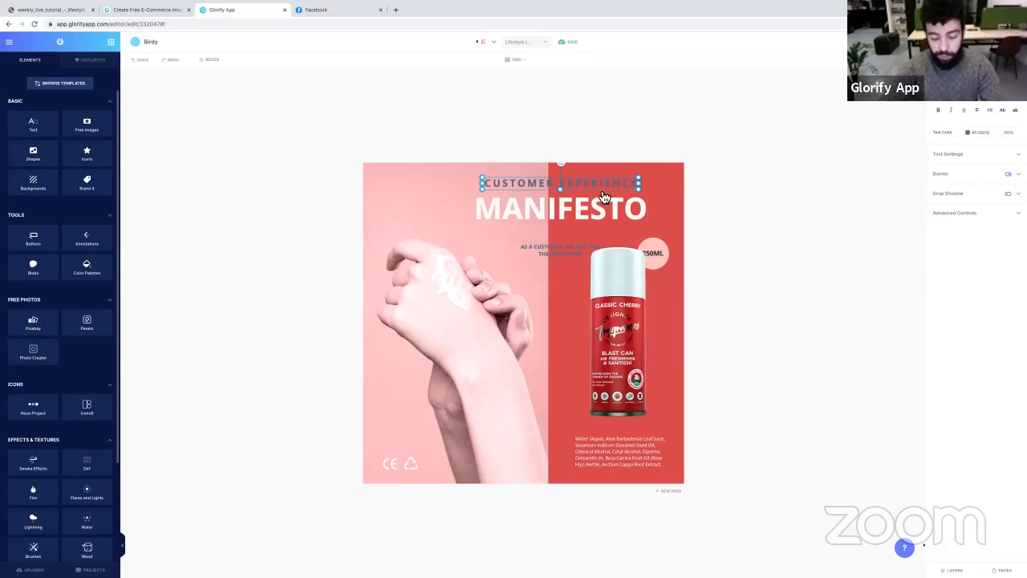
key("Delete")
left_click(569, 256)
key("Delete")
- Replace the MANIFESTO heading text with "AIR FRESHENER"
left_click(606, 212)
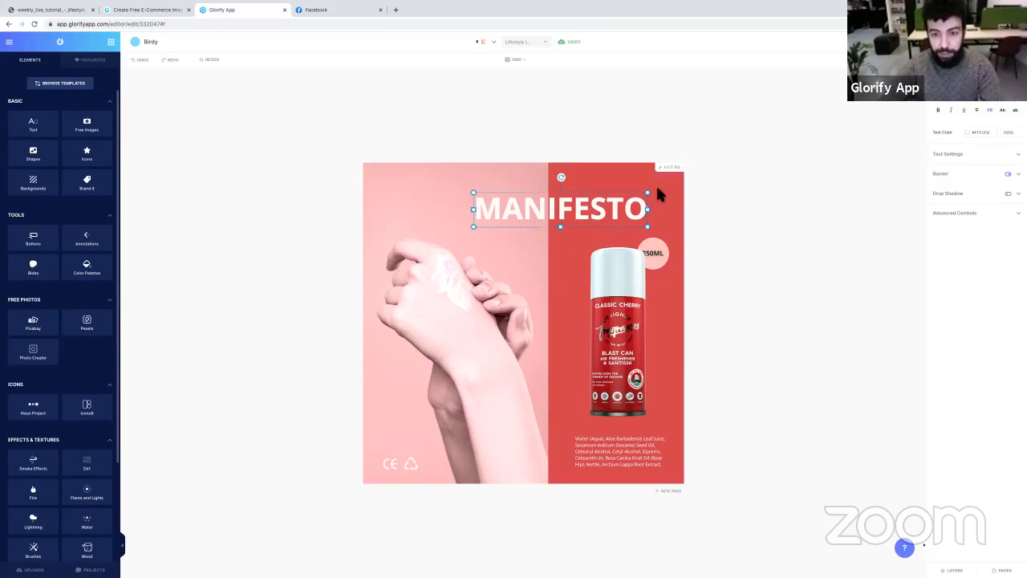
double_click(609, 217)
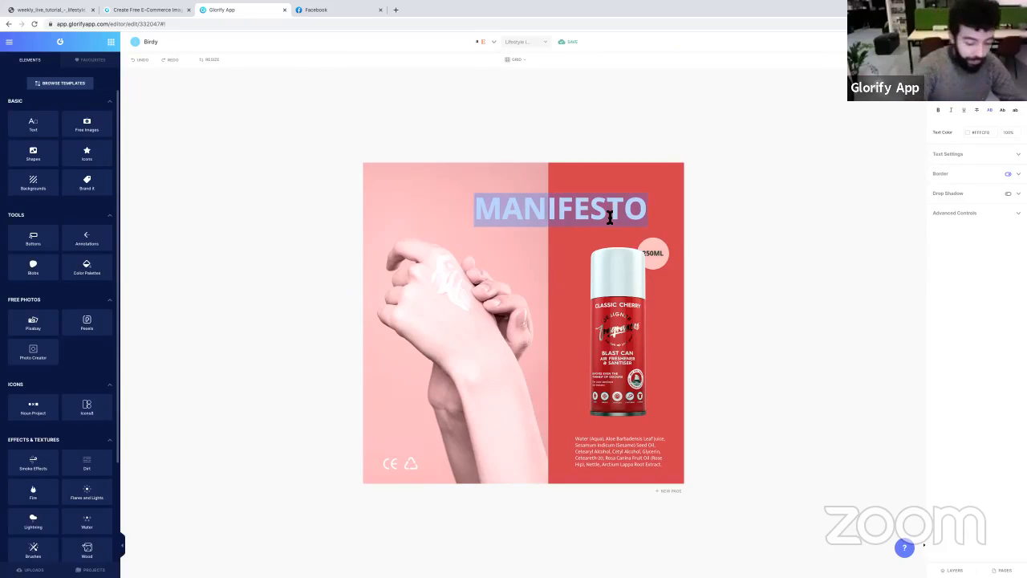
type("aIR")
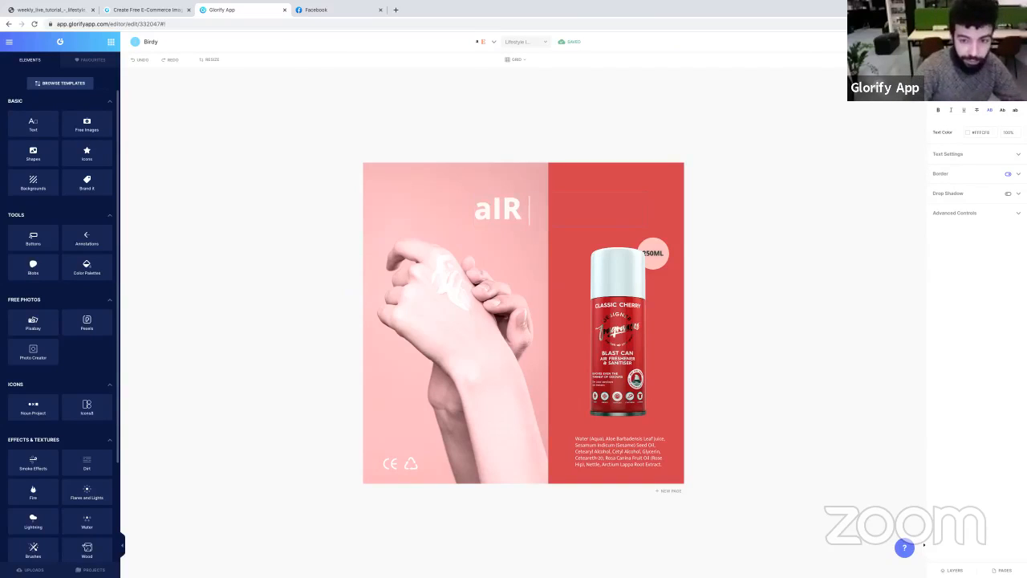
key("ctrl+a")
type("AIR FRESH")
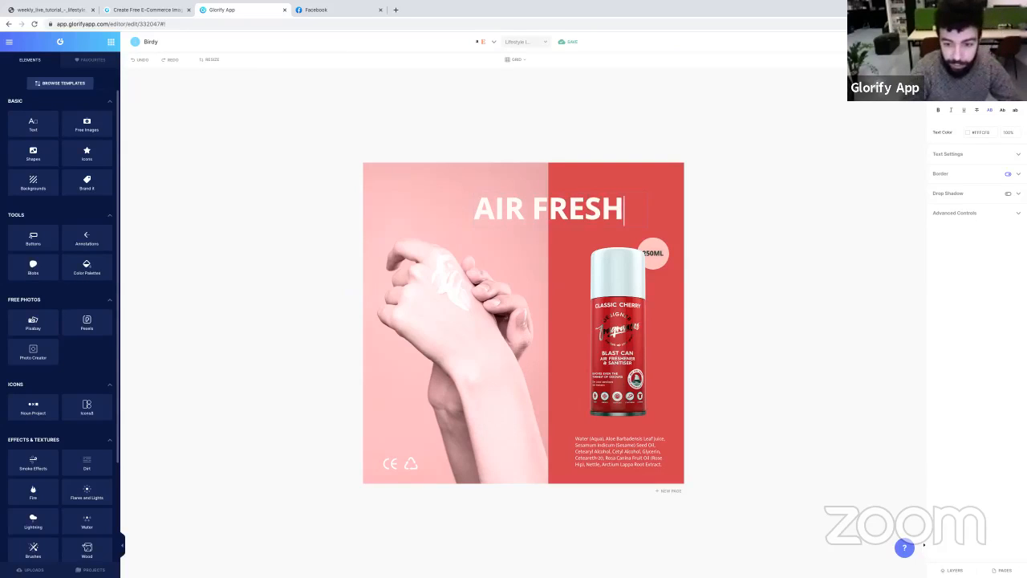
type("ENER")
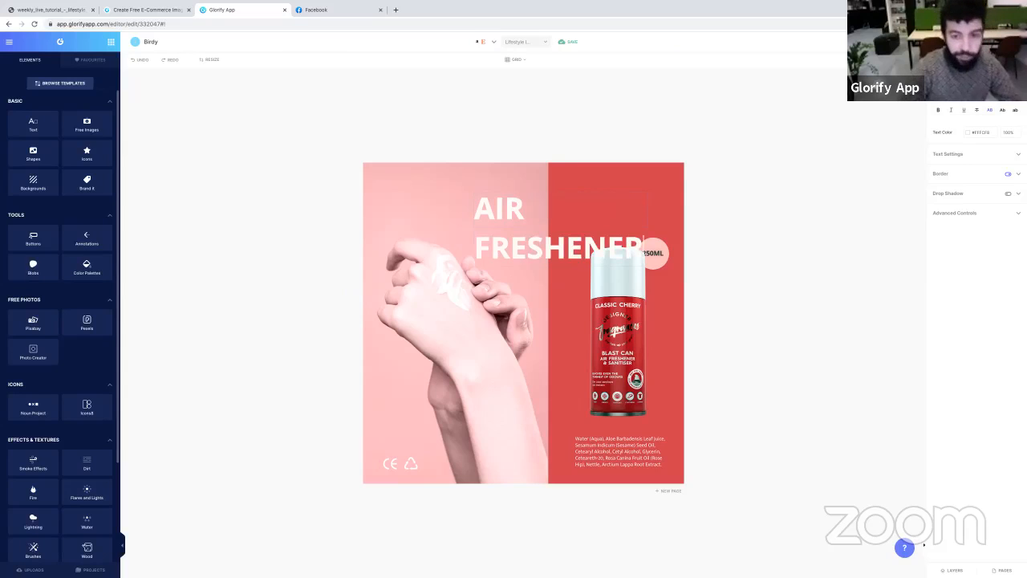
left_click(733, 137)
- Shrink the AIR FRESHENER heading, fit it on a single line and centre it in the red panel above the can
left_click_drag(587, 258, 601, 245)
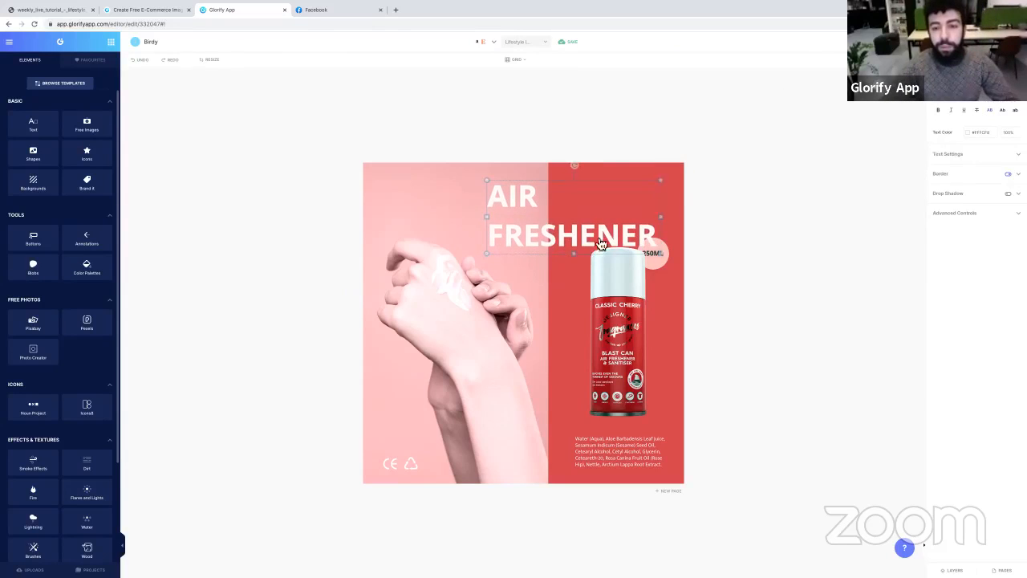
left_click_drag(660, 181, 681, 212)
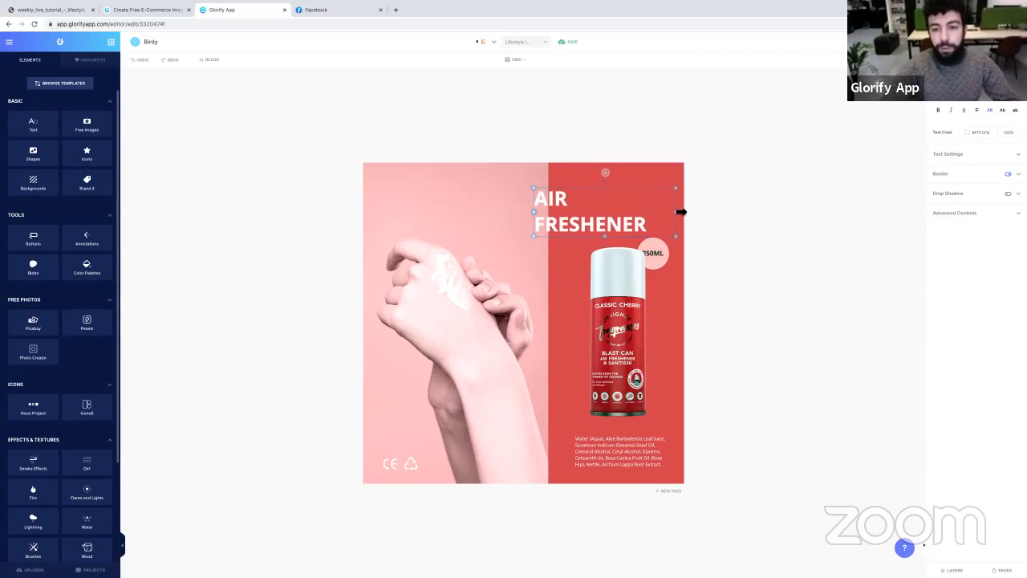
double_click(573, 228)
left_click(544, 229)
key("BackSpace")
key("Return")
left_click(610, 169)
left_click_drag(544, 200, 493, 201)
left_click_drag(630, 215, 664, 221)
left_click(650, 219)
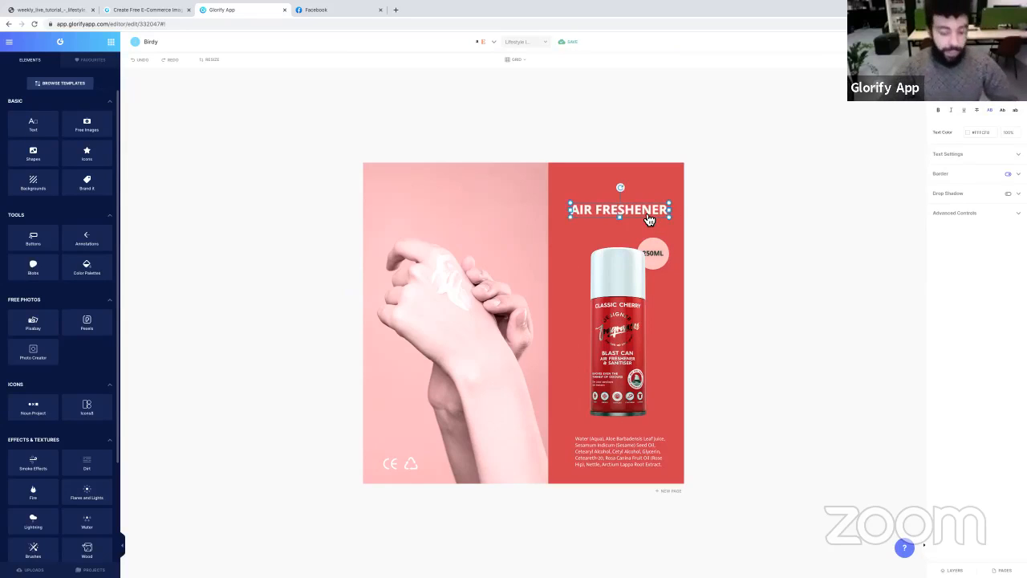
- Duplicate the AIR FRESHENER heading and stack the two copies closely above the can
key("ctrl+d")
left_click_drag(651, 228, 639, 187)
left_click(650, 227)
left_click_drag(650, 227, 652, 193)
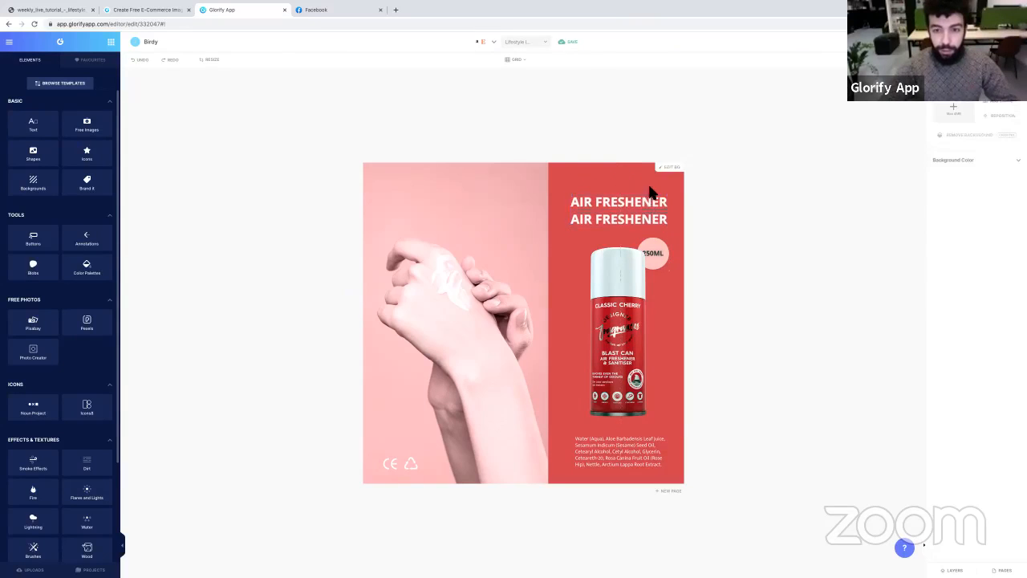
- Replace the upper AIR FRESHENER heading's text with "Cherry"
left_click(655, 209)
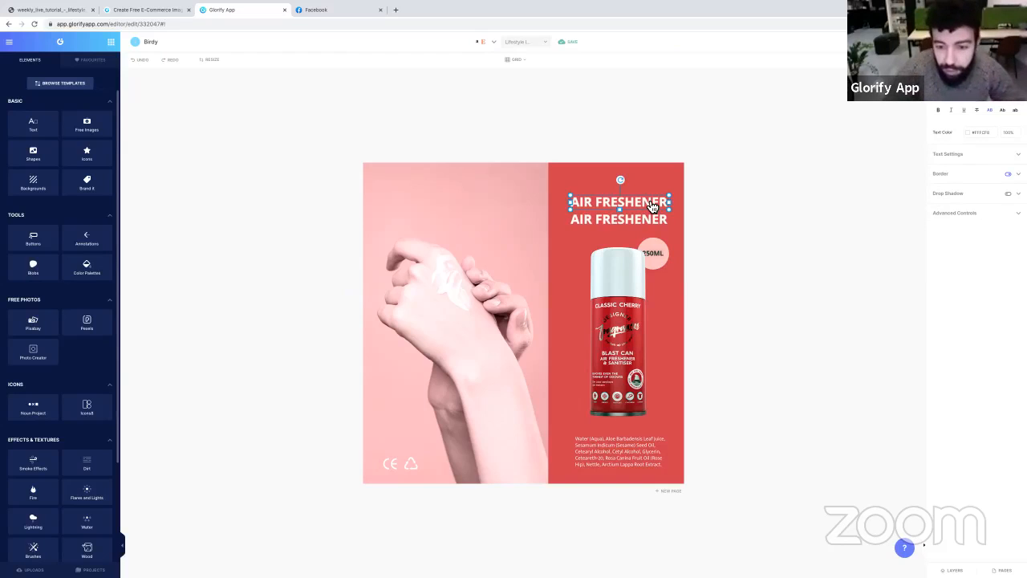
double_click(649, 203)
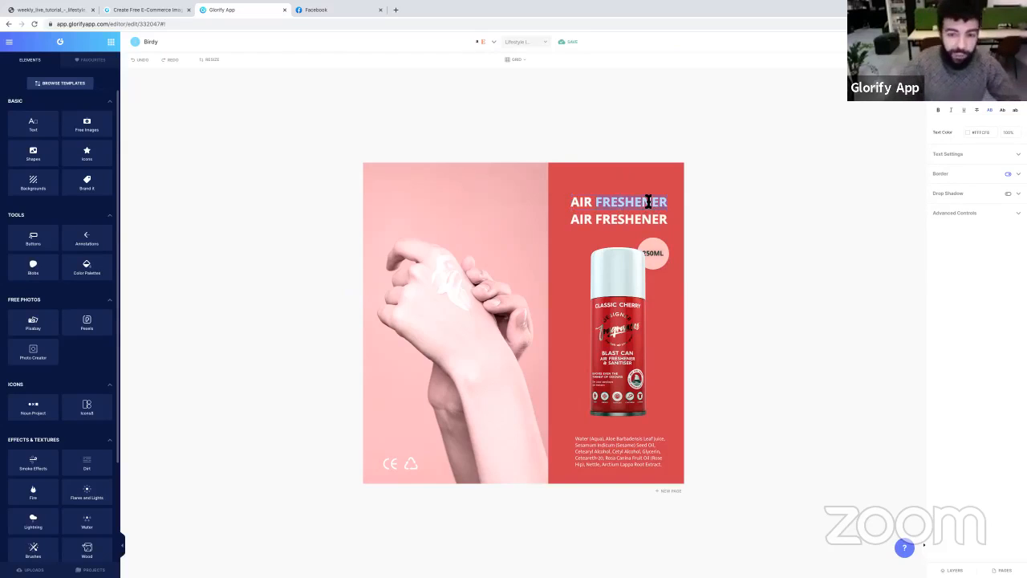
type("Cherry")
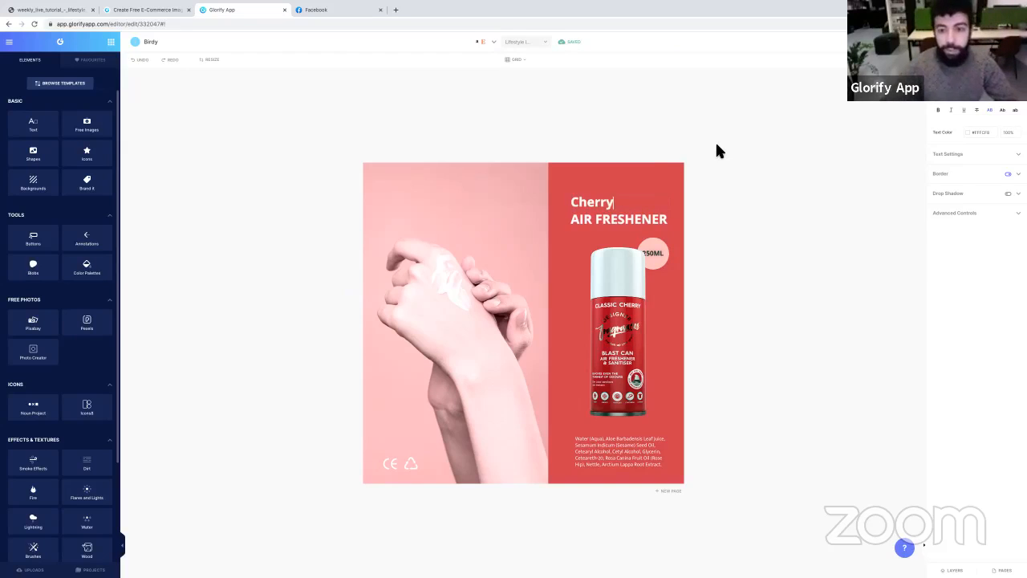
left_click(716, 145)
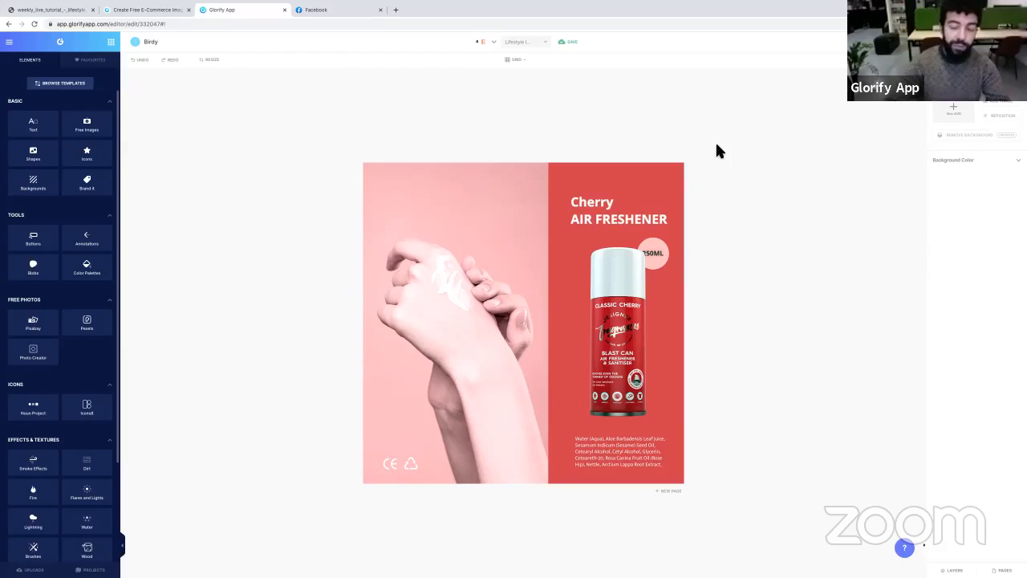
- Find a script font by searching "paris" and apply it to the Cherry heading
left_click(611, 202)
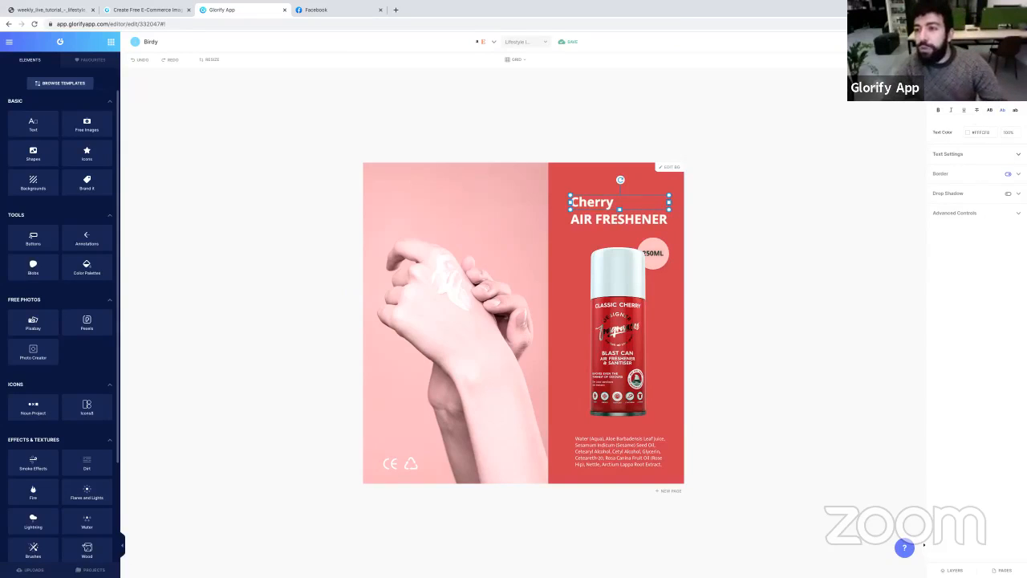
left_click(971, 100)
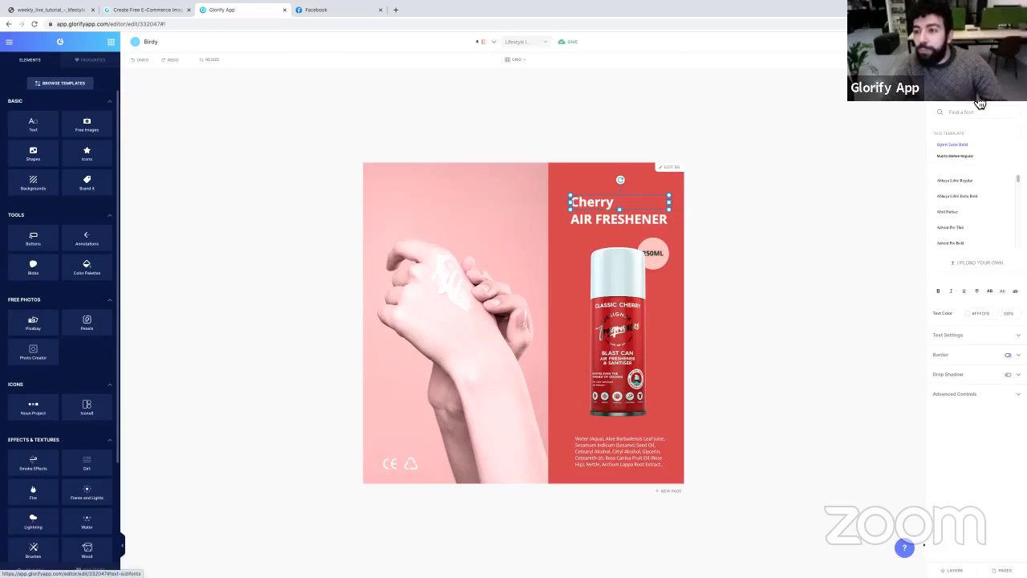
type("paris")
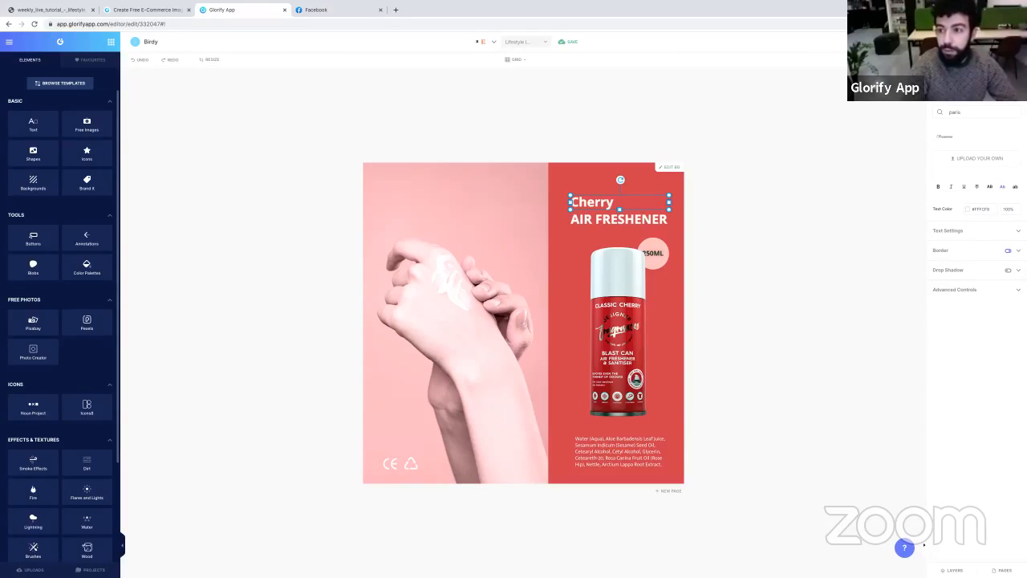
left_click(961, 139)
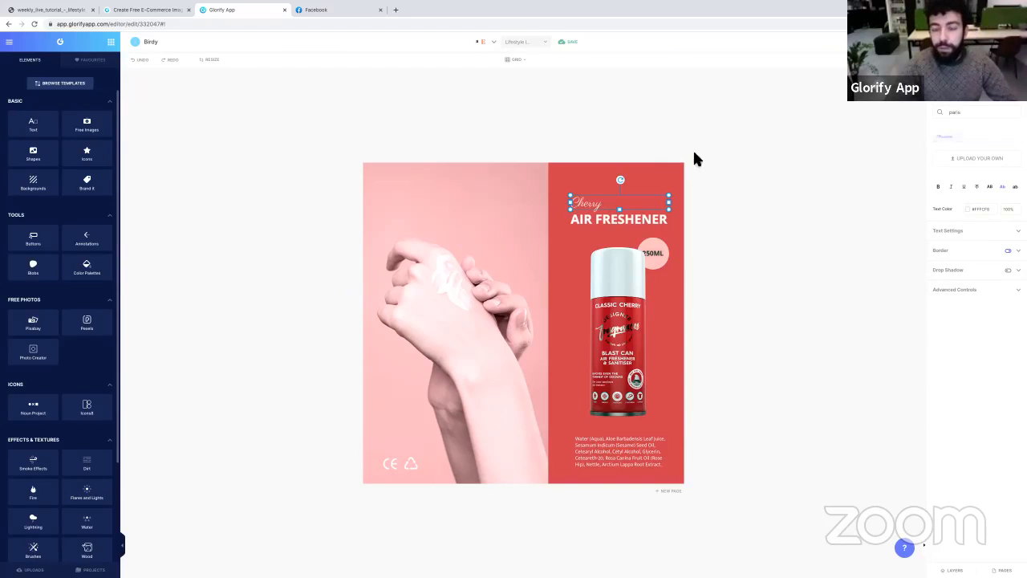
- Centre-align the Cherry text, enlarge it and centre it above the AIR FRESHENER heading
left_click(952, 236)
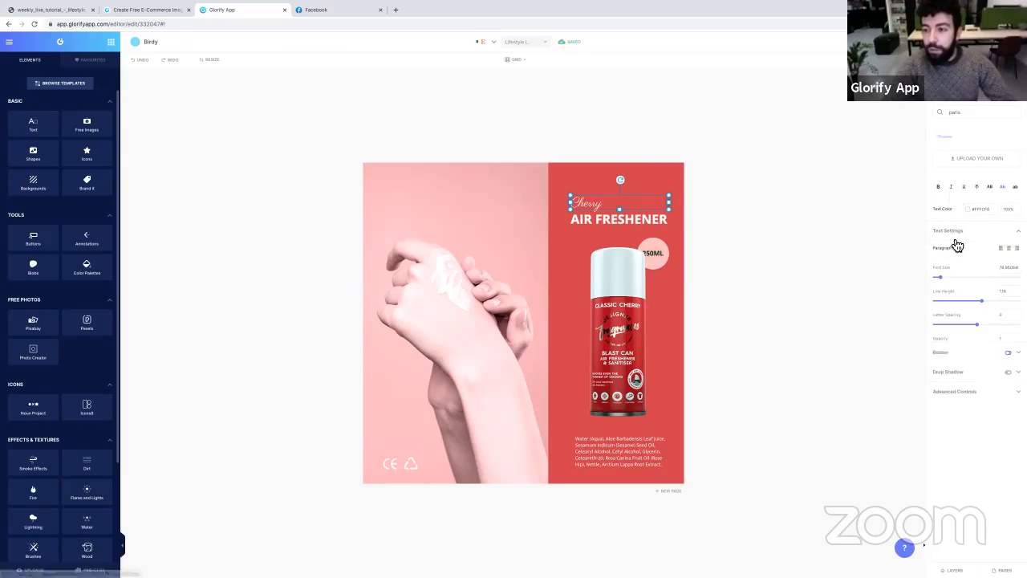
left_click(1008, 250)
left_click_drag(669, 195, 700, 182)
left_click(699, 182)
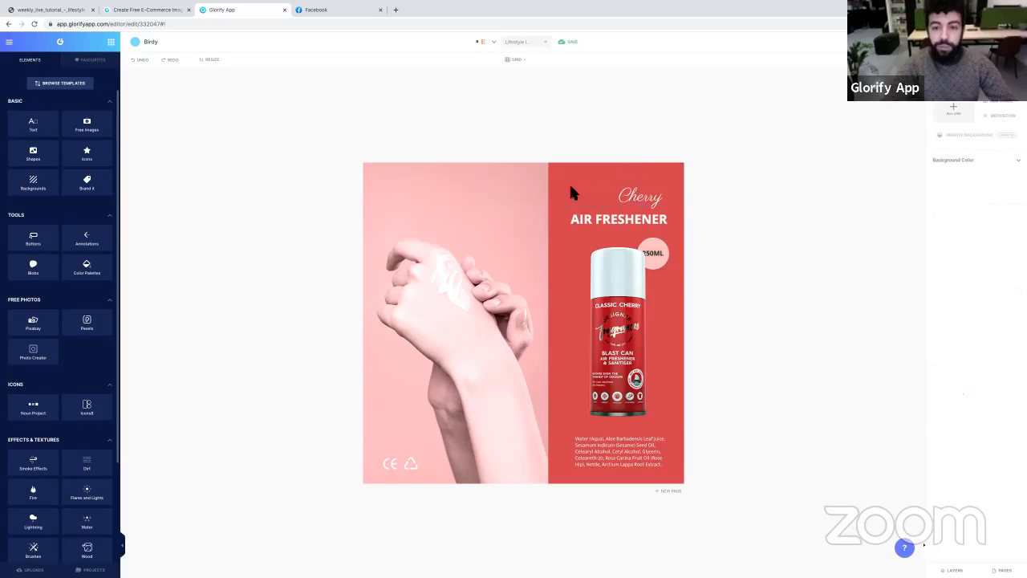
left_click_drag(574, 199, 615, 202)
left_click(625, 126)
left_click(634, 208)
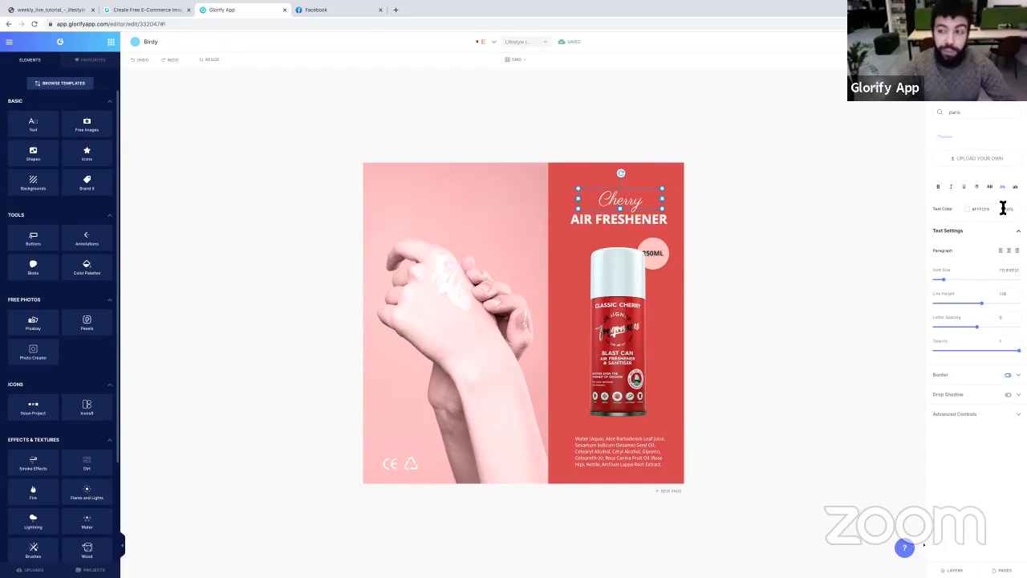
- Recolour the Cherry heading pale yellow, after sampling a beige tone from the can and shifting its hue
left_click(967, 208)
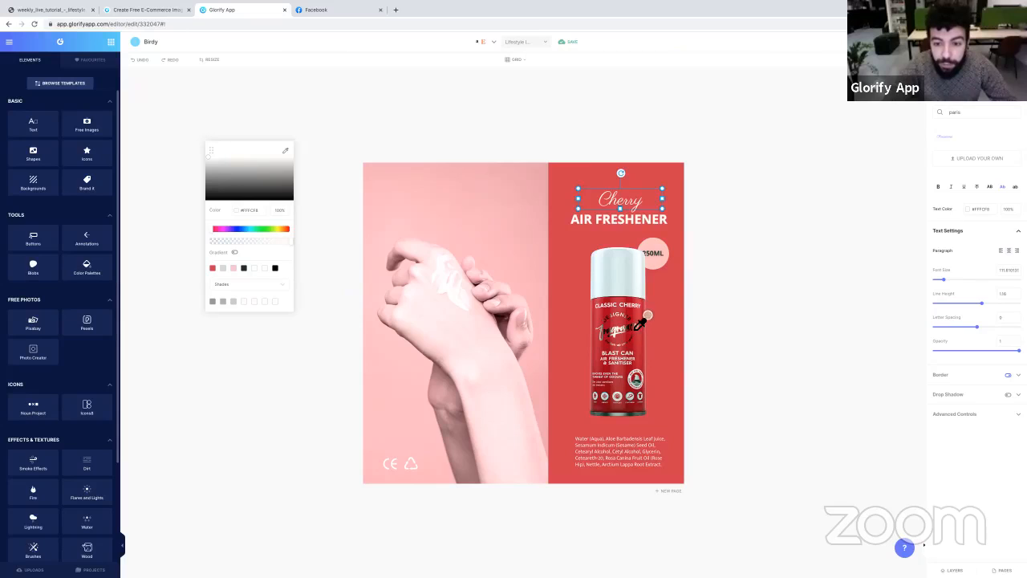
left_click(639, 331)
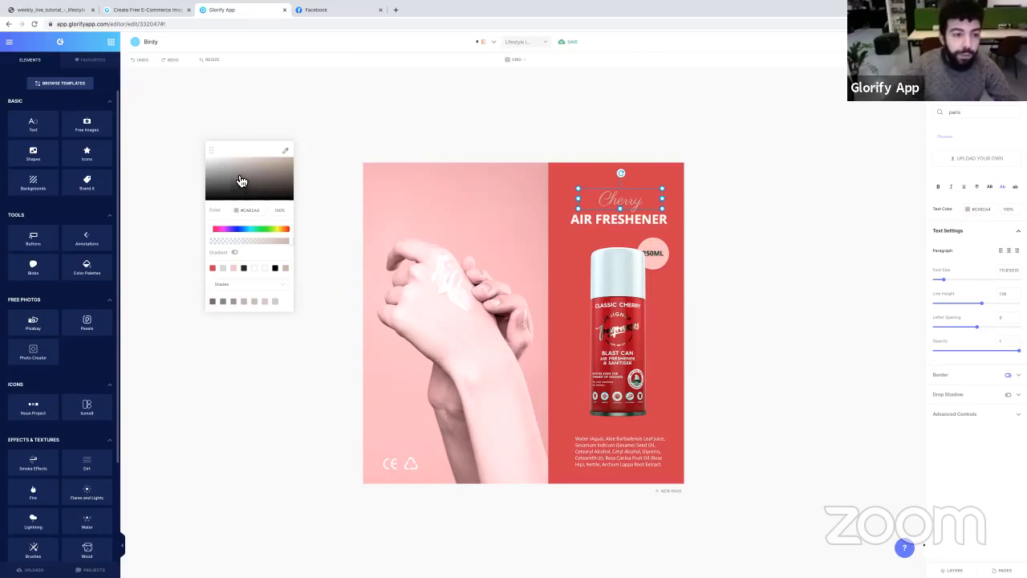
left_click(284, 234)
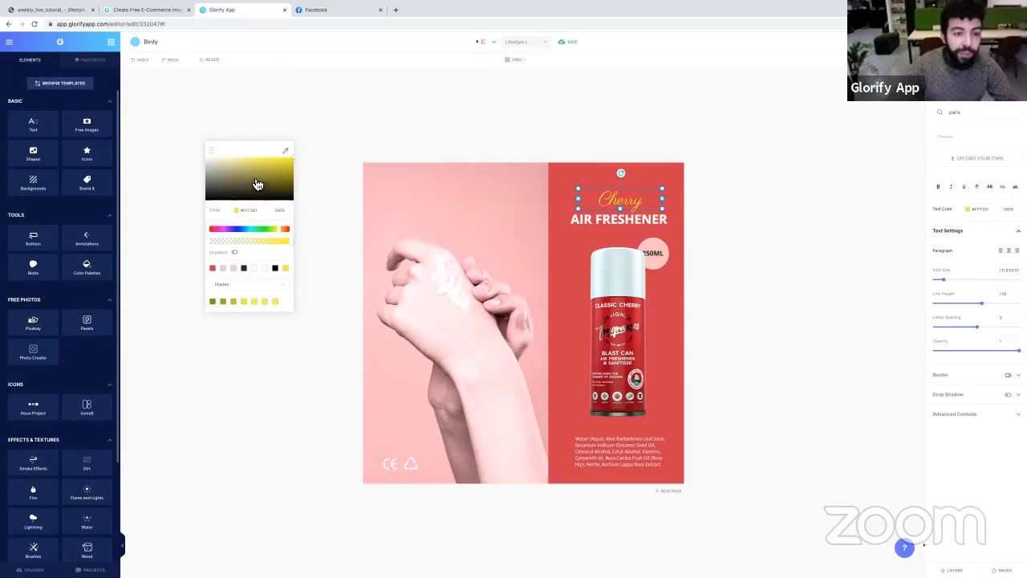
left_click_drag(244, 177, 227, 160)
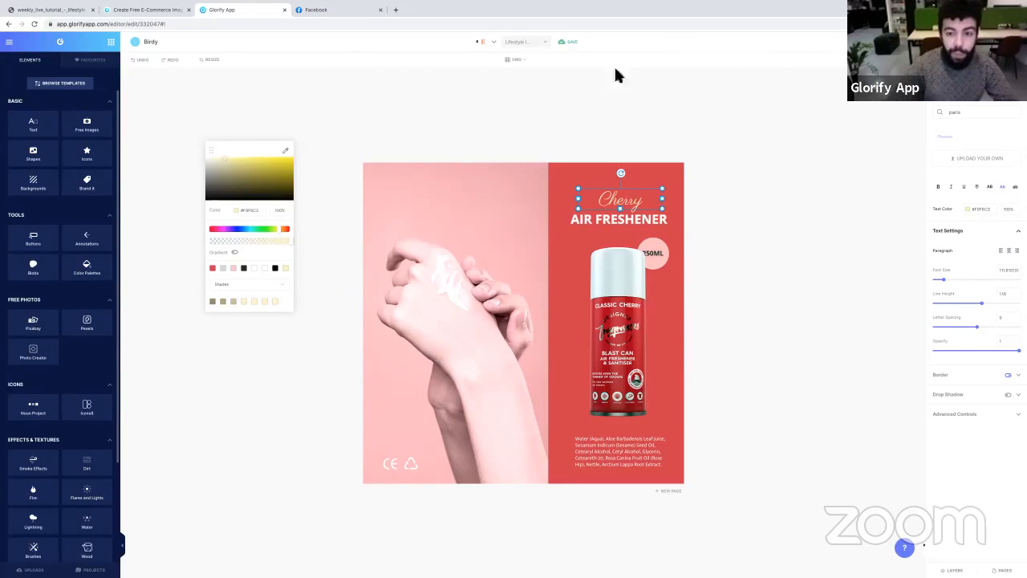
left_click(764, 95)
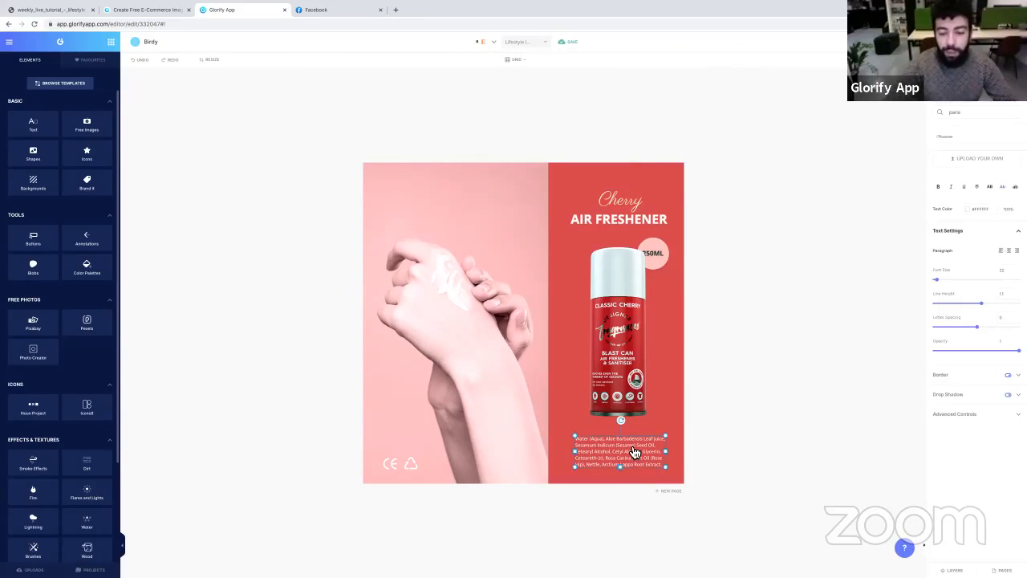
left_click(705, 421)
- Fill the round volume badge with the Cherry heading's pale yellow and turn off the badge's drop shadow
left_click(666, 273)
left_click(964, 162)
left_click(967, 178)
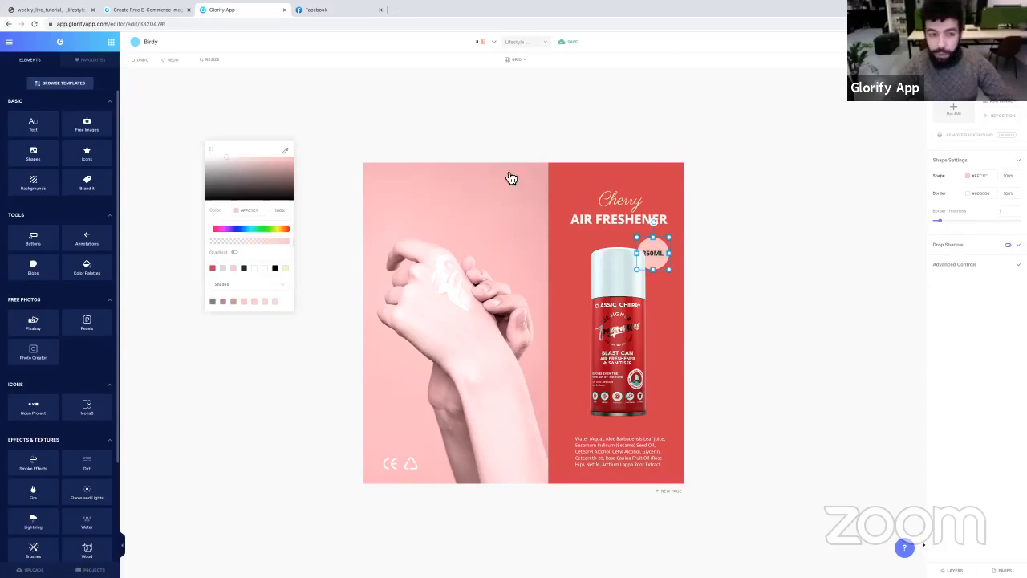
left_click(290, 272)
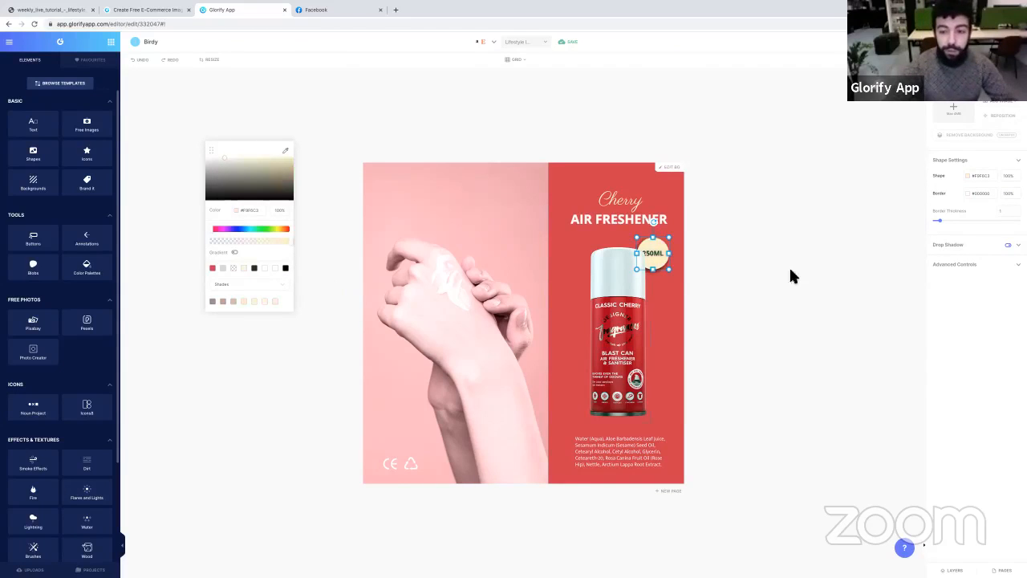
left_click(1009, 250)
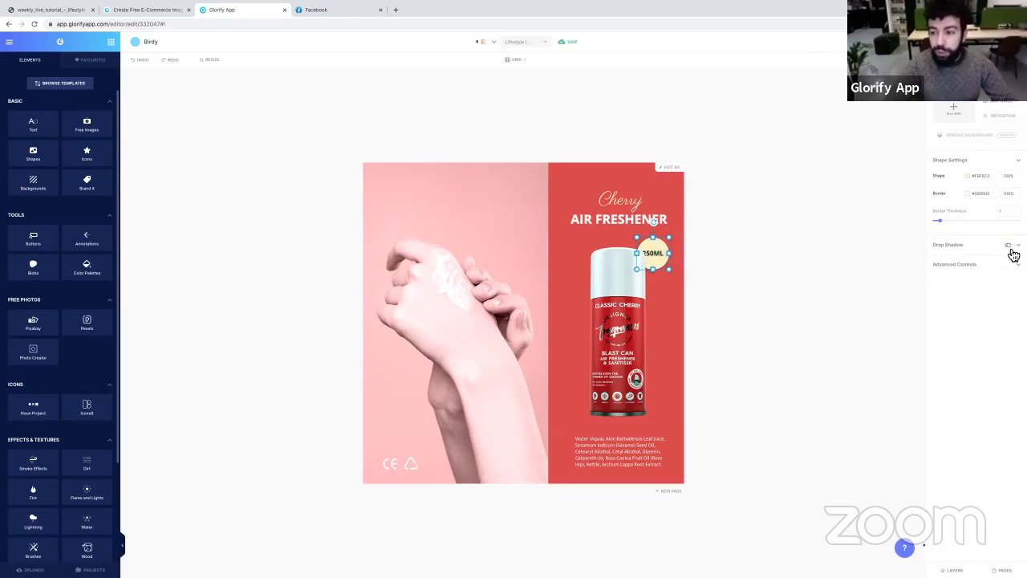
left_click(741, 296)
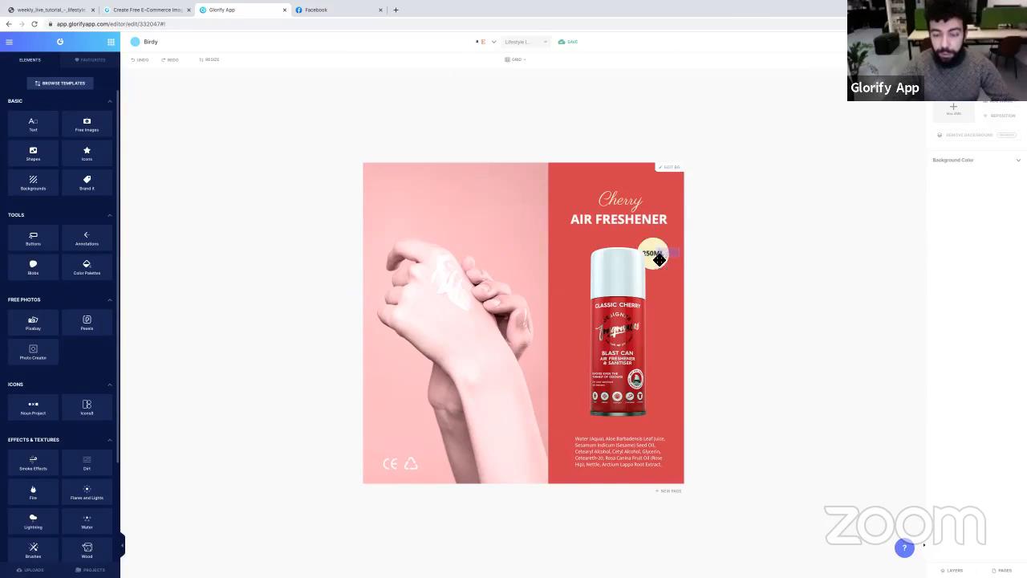
- Bring the 250ML badge to the front and place it overlapping the upper right edge of the can's cap
left_click(663, 255)
left_click(693, 293)
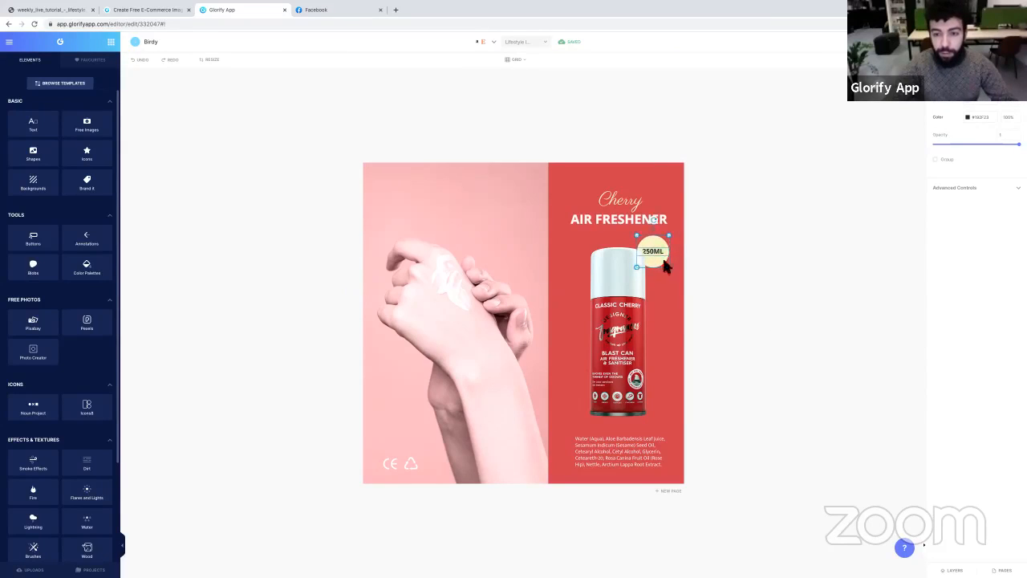
left_click(663, 255)
right_click(664, 255)
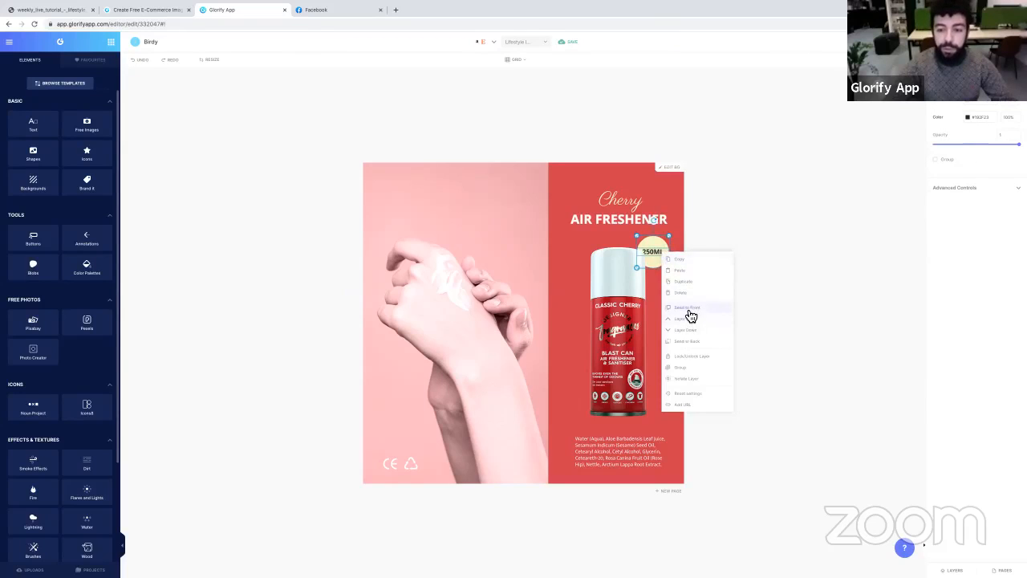
left_click(691, 311)
left_click_drag(661, 252, 660, 257)
left_click(765, 261)
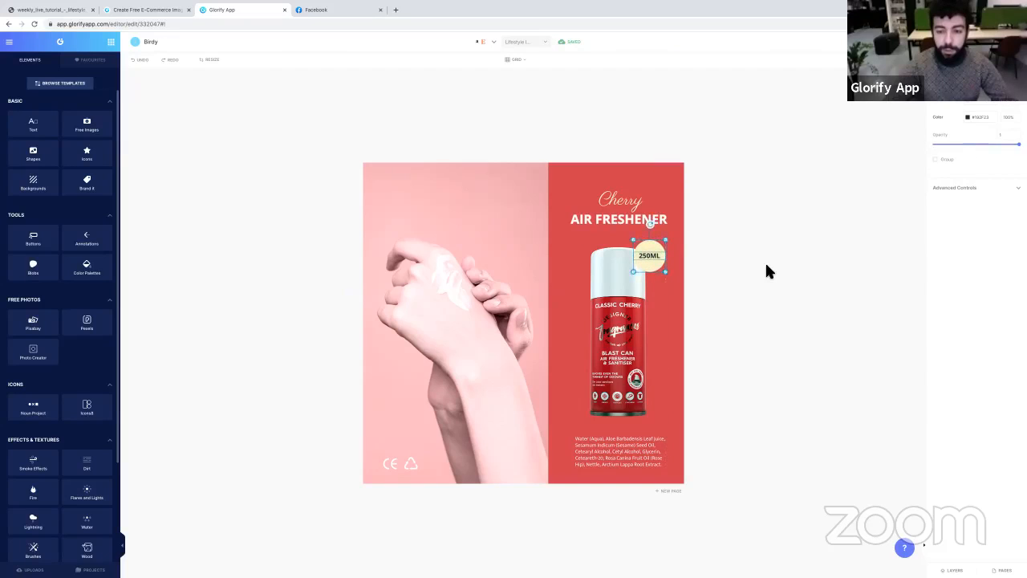
- Add a drop shadow to the air freshener can and lower the shadow's opacity to about 0.77
left_click(631, 362)
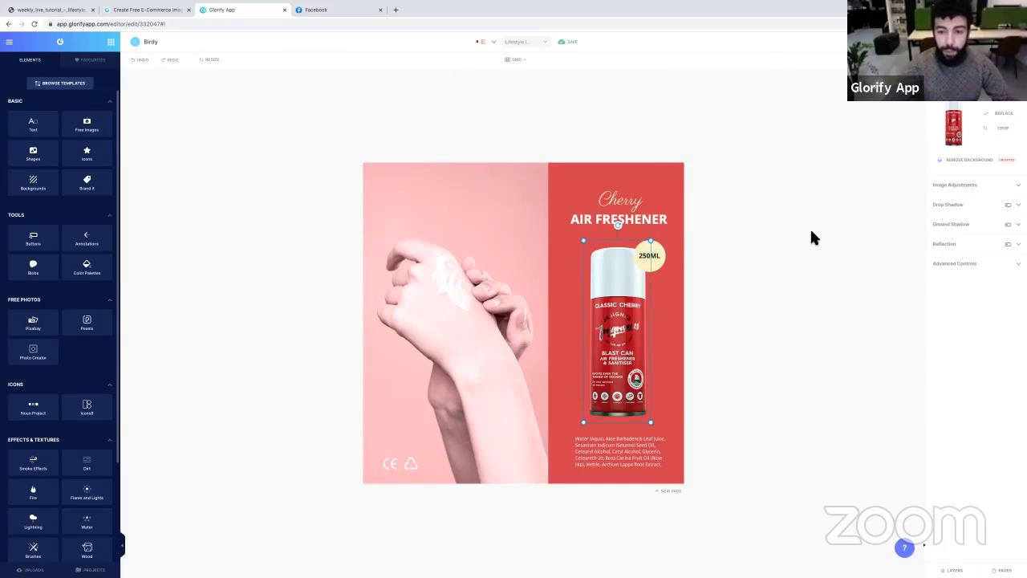
left_click(1008, 205)
left_click(978, 207)
left_click_drag(980, 263, 983, 289)
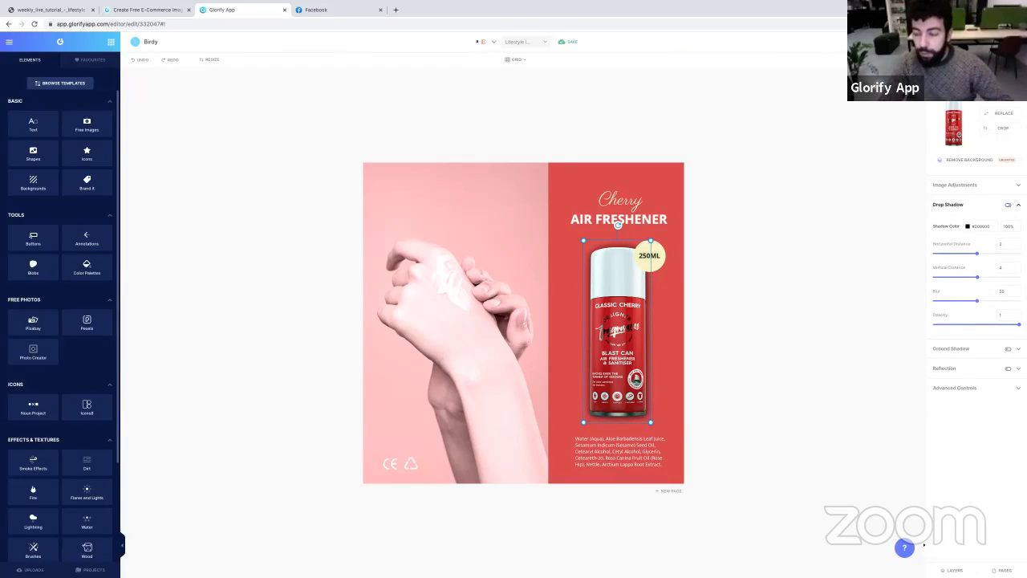
left_click_drag(1016, 331, 1001, 332)
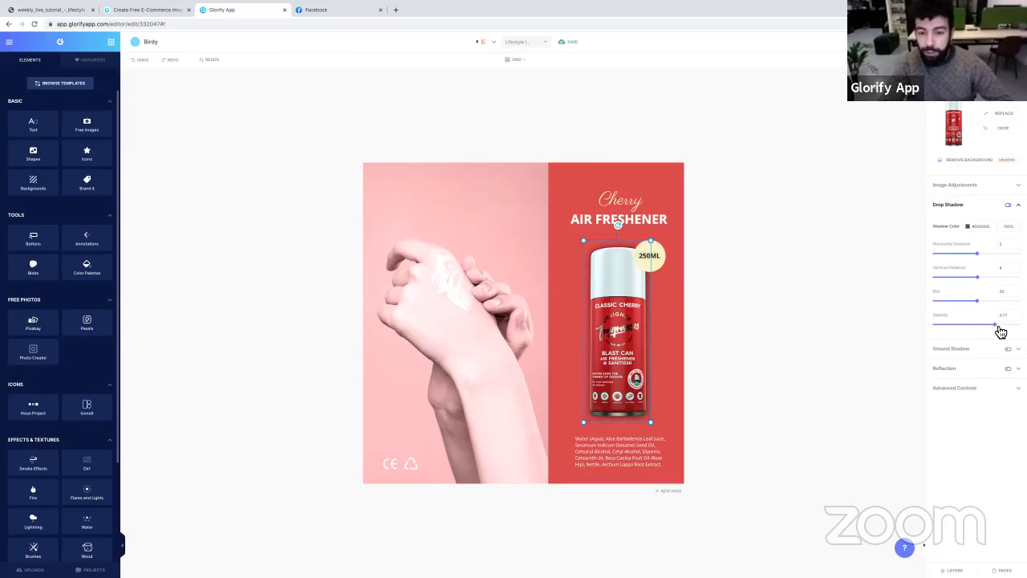
left_click(759, 314)
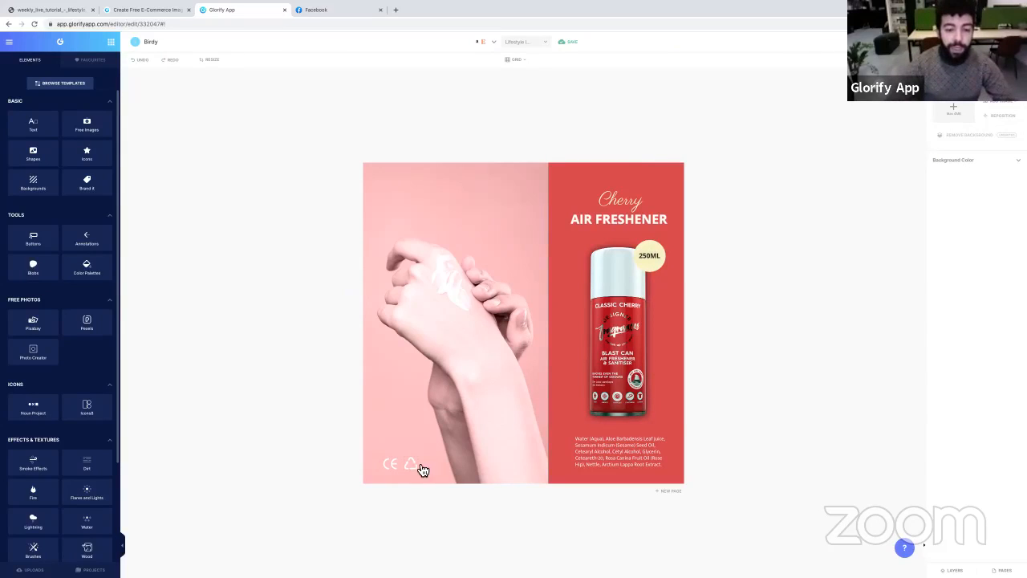
- Start replacing the hands photo in the left half of the design, with Pixabay as the image source
left_click(461, 257)
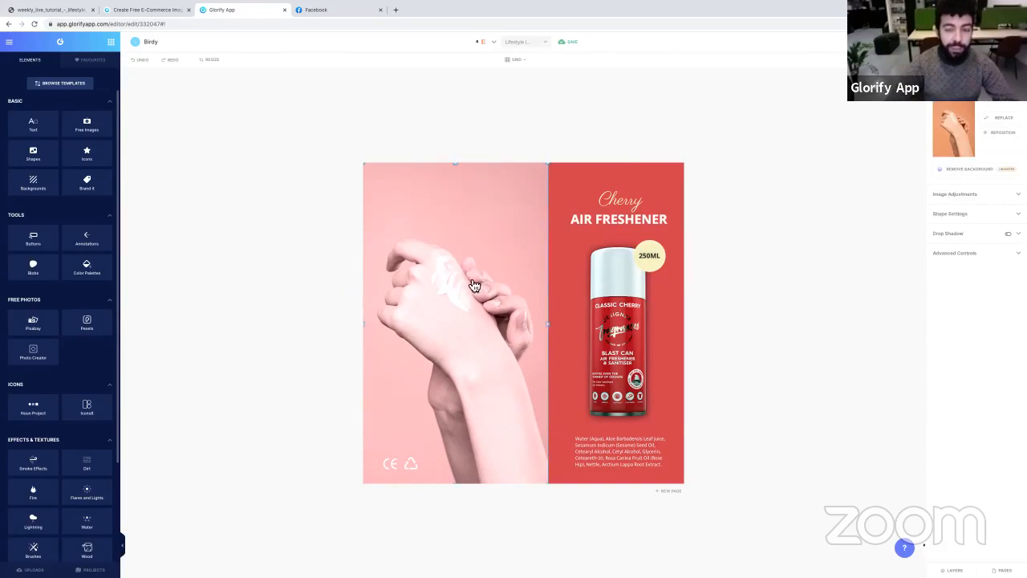
left_click(1001, 117)
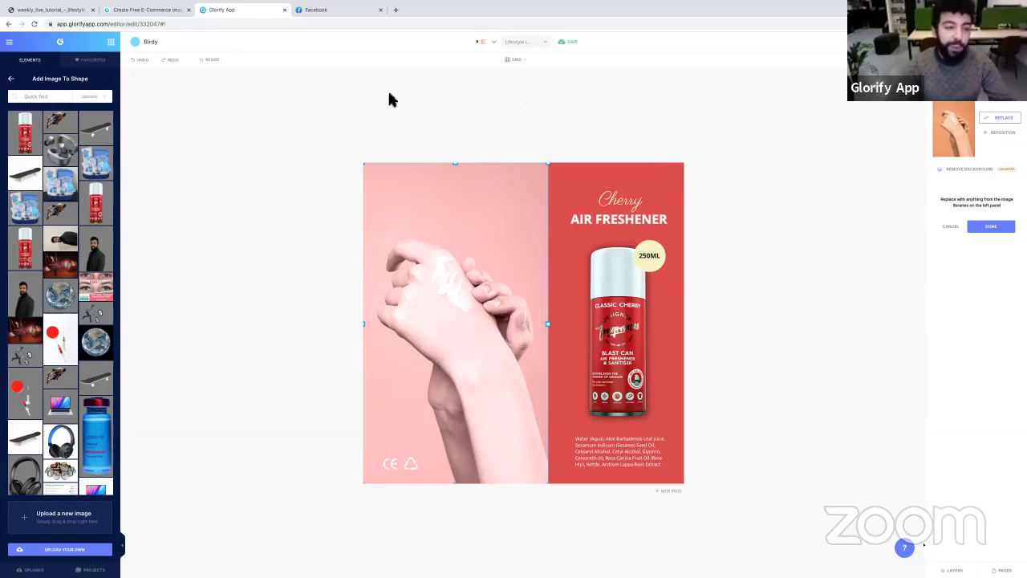
left_click(113, 102)
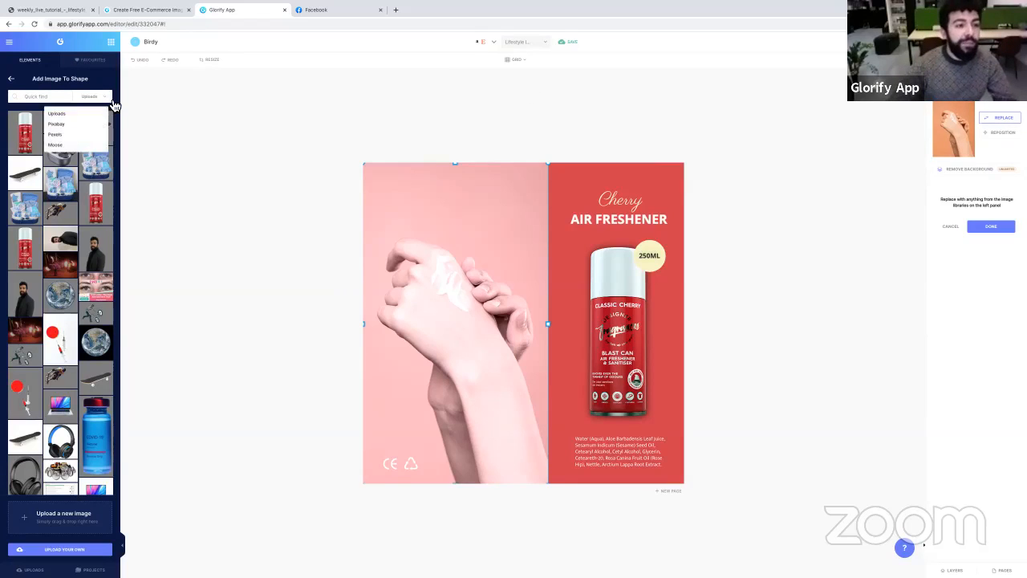
left_click(56, 135)
left_click(91, 96)
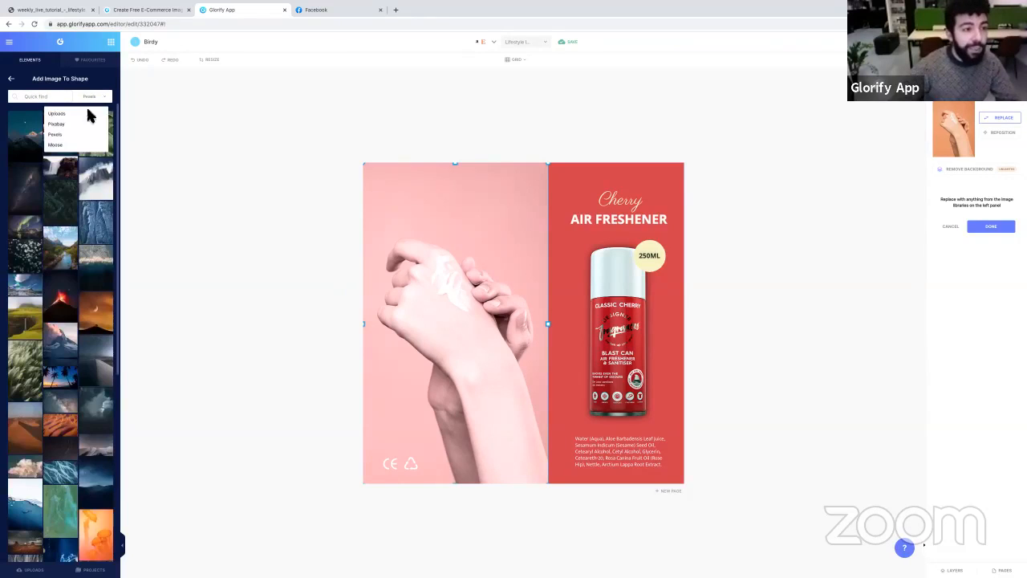
left_click(72, 127)
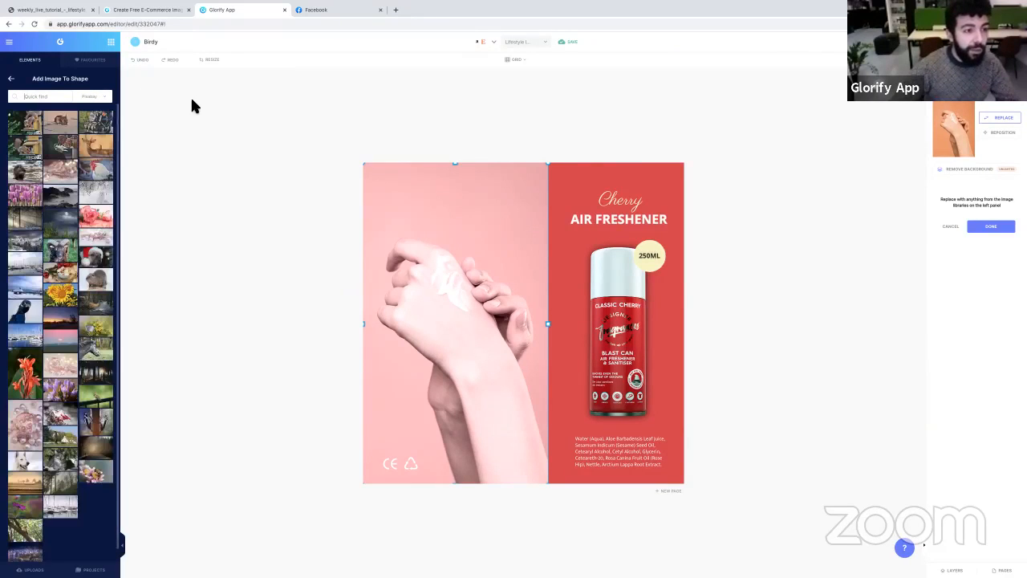
- Search the image library for "house" and then for "bathroom"
type("h")
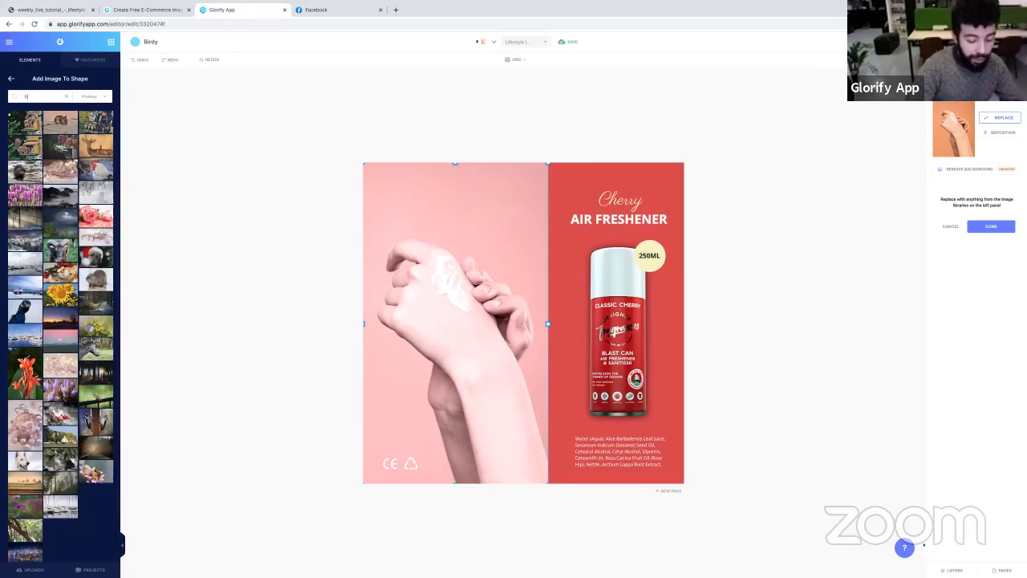
type("ouse")
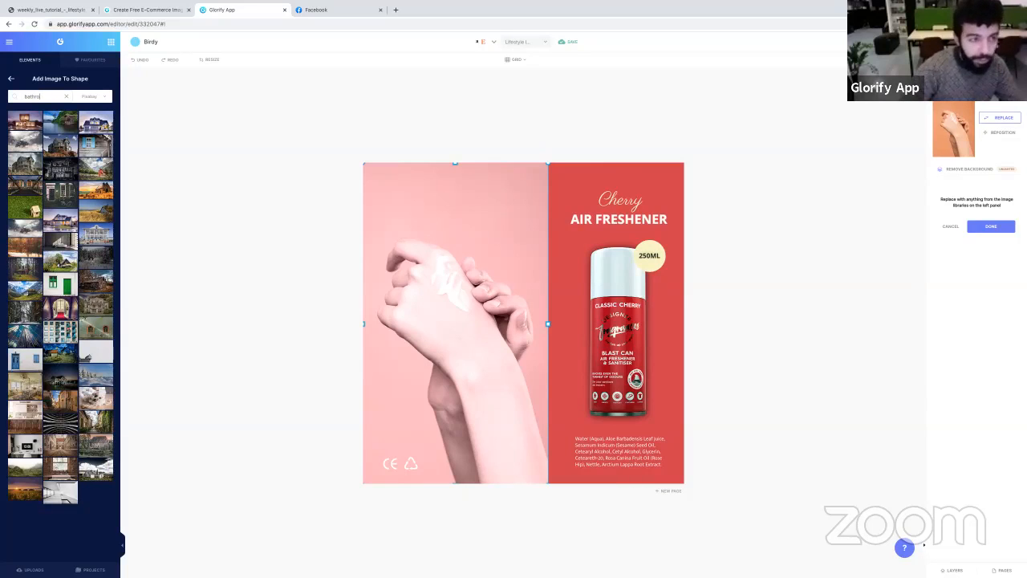
key("Return")
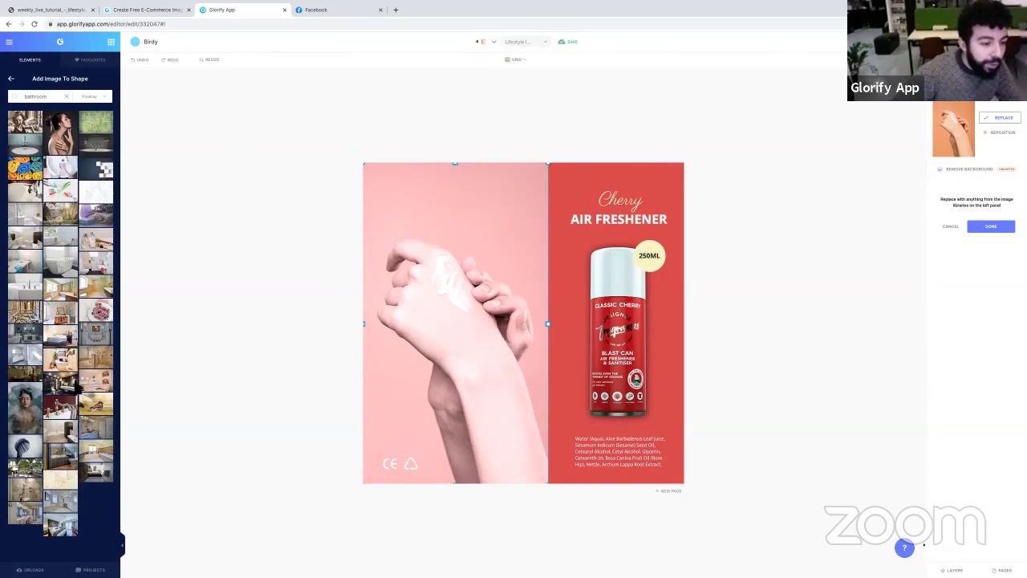
- Fill the left half with a Pixabay bathroom photo, enlarge it slightly and shift it horizontally to show the bath and mirror
left_click(24, 360)
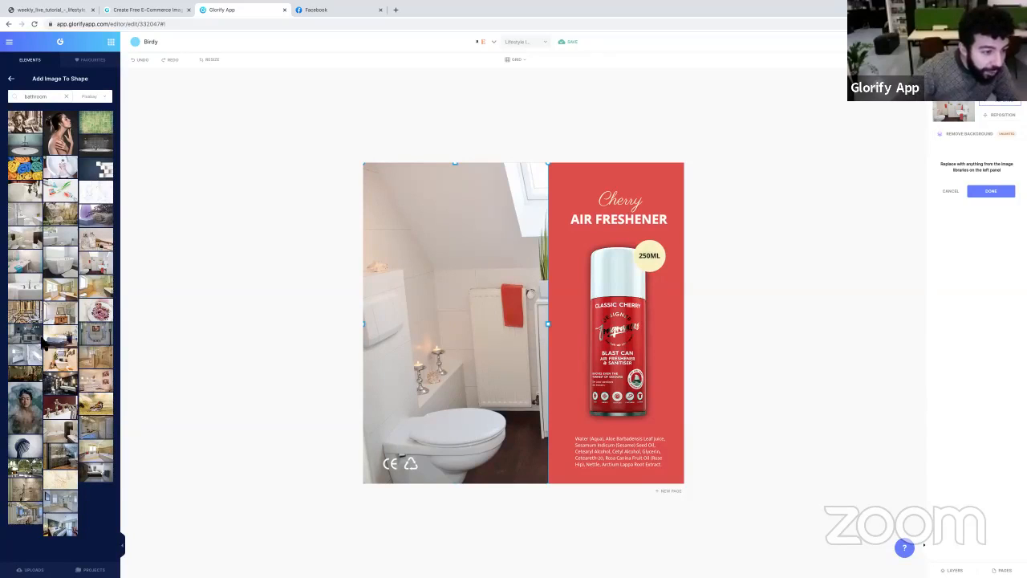
left_click(58, 297)
left_click(999, 115)
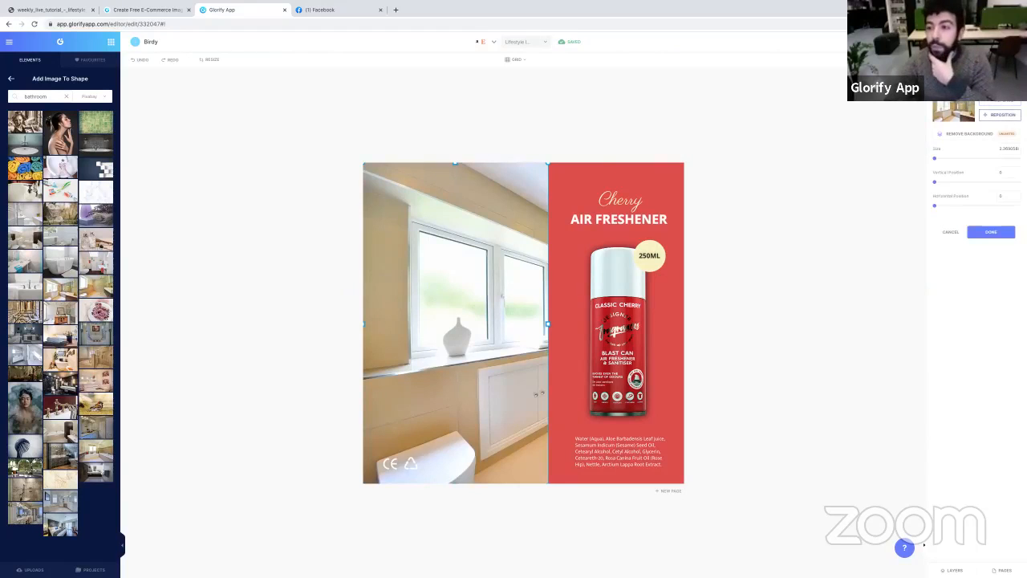
left_click_drag(935, 158, 936, 160)
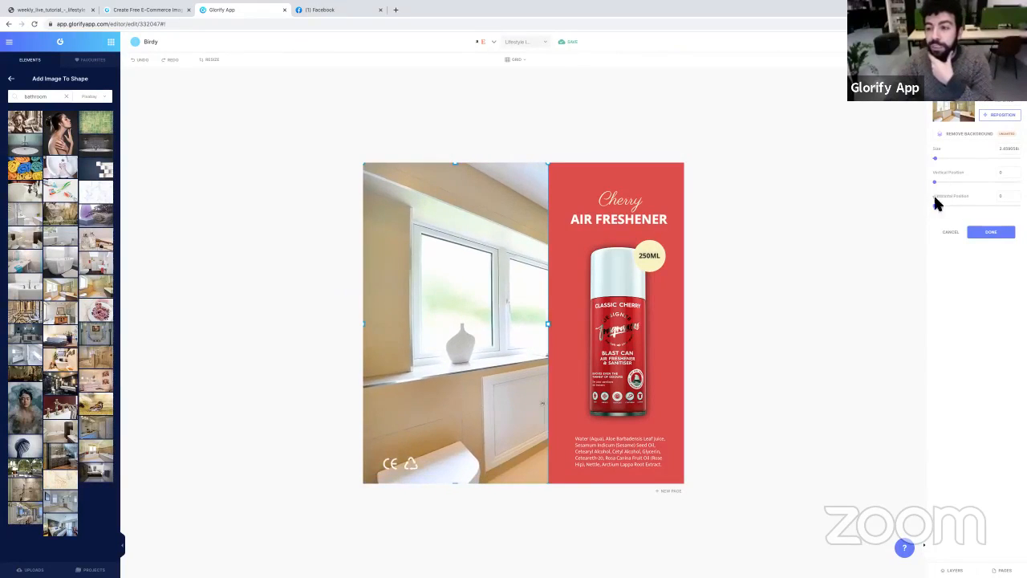
left_click_drag(935, 206, 995, 209)
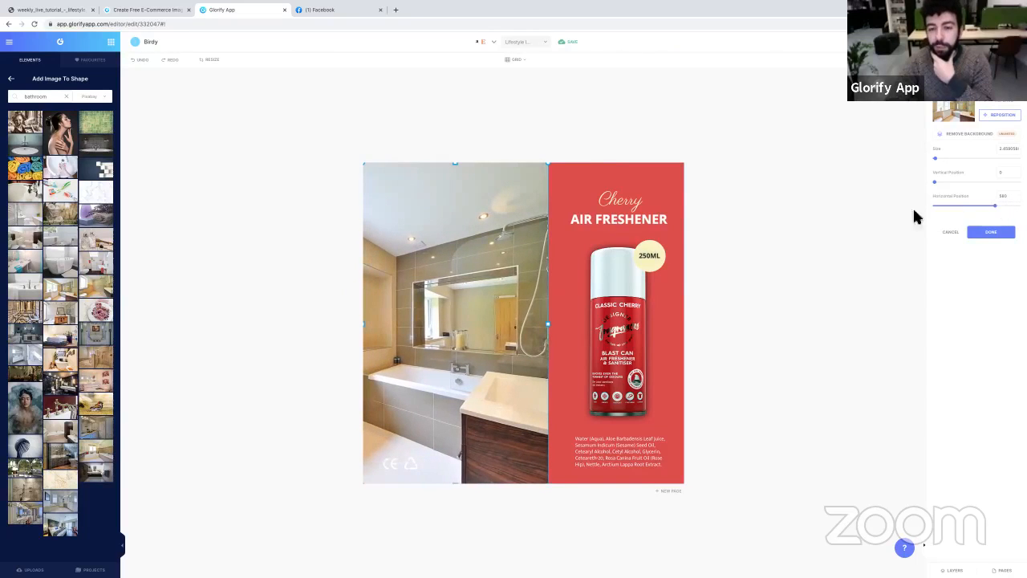
left_click(820, 199)
- Replace the bathroom photo with a pink cherry blossom photo found by searching Pexels for "cherry"
left_click(416, 238)
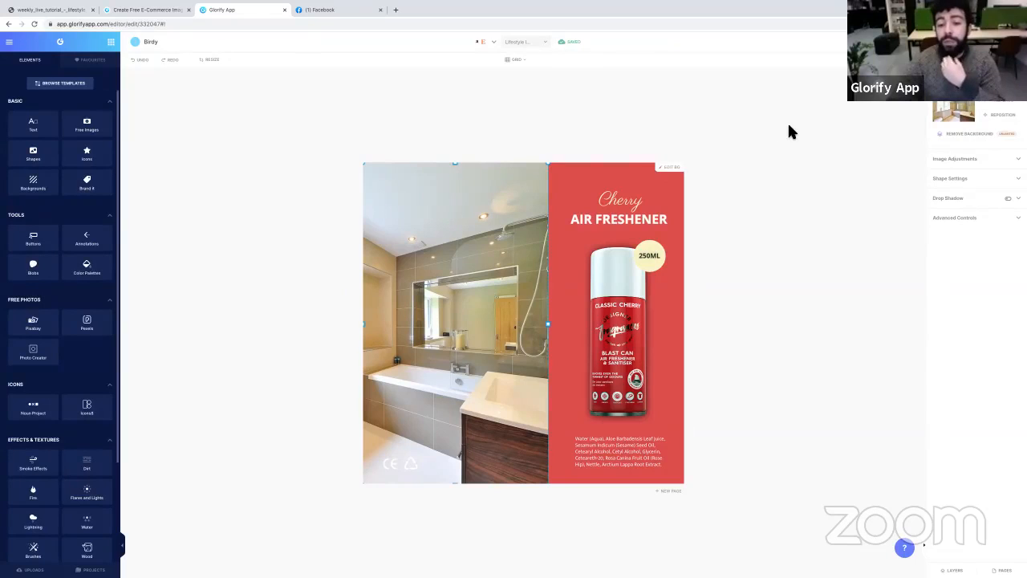
left_click(1013, 107)
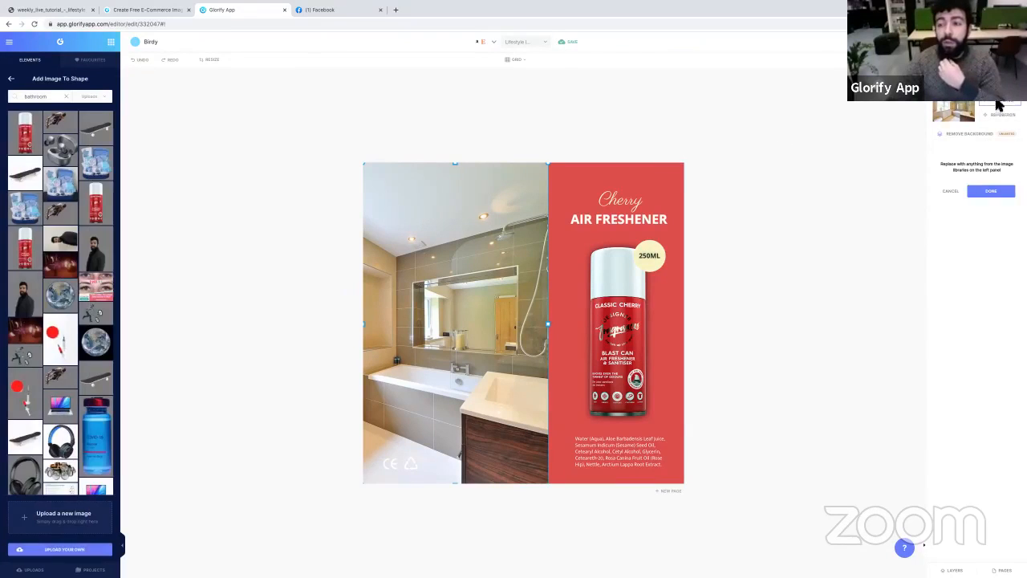
double_click(50, 96)
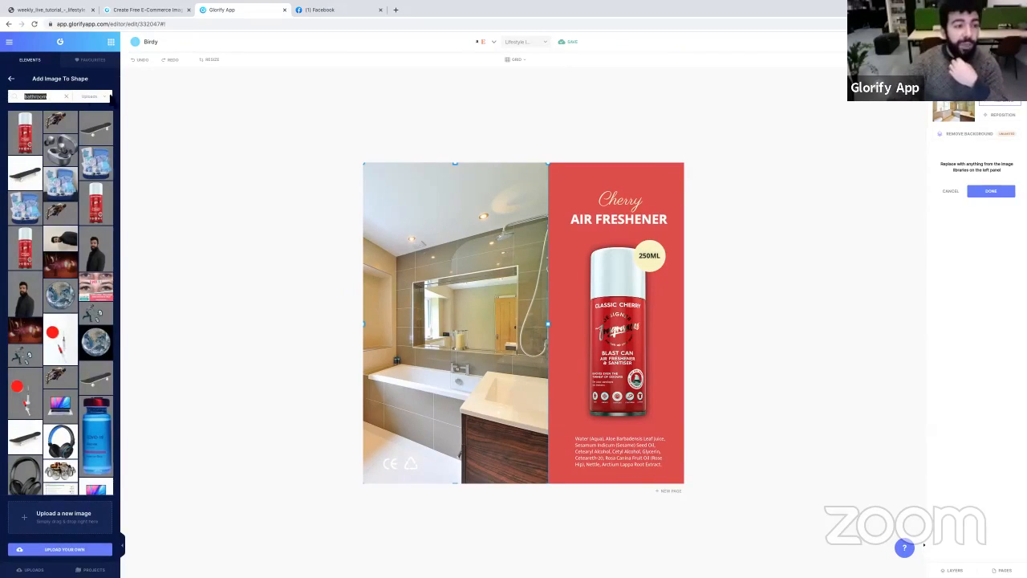
left_click(102, 96)
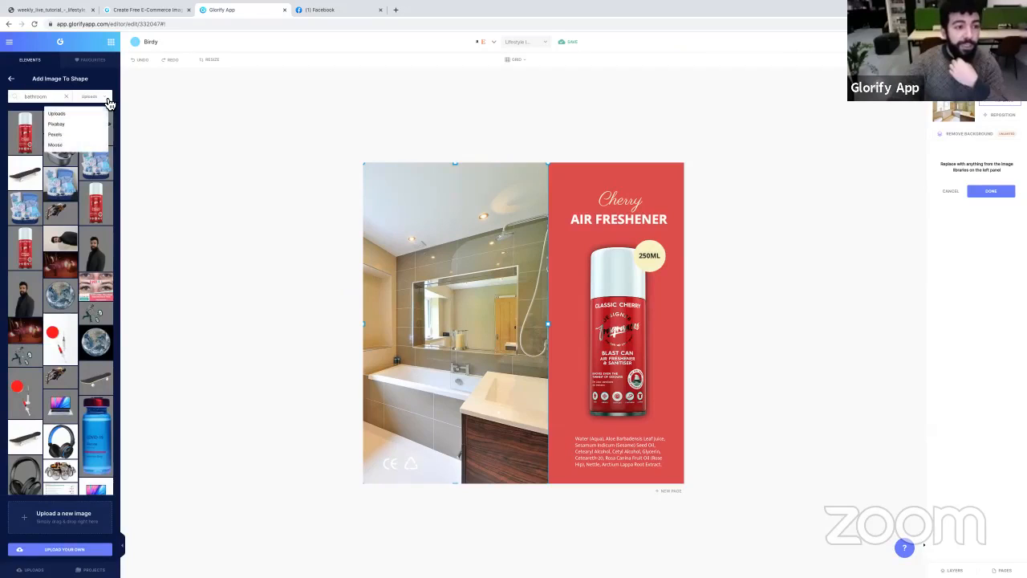
left_click(66, 137)
type("c")
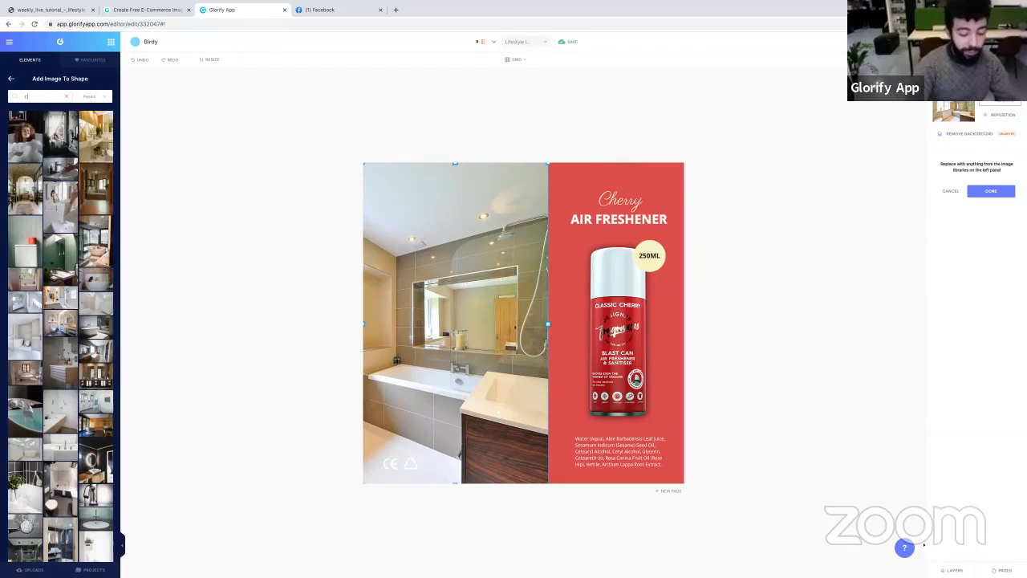
type("herry")
key("Return")
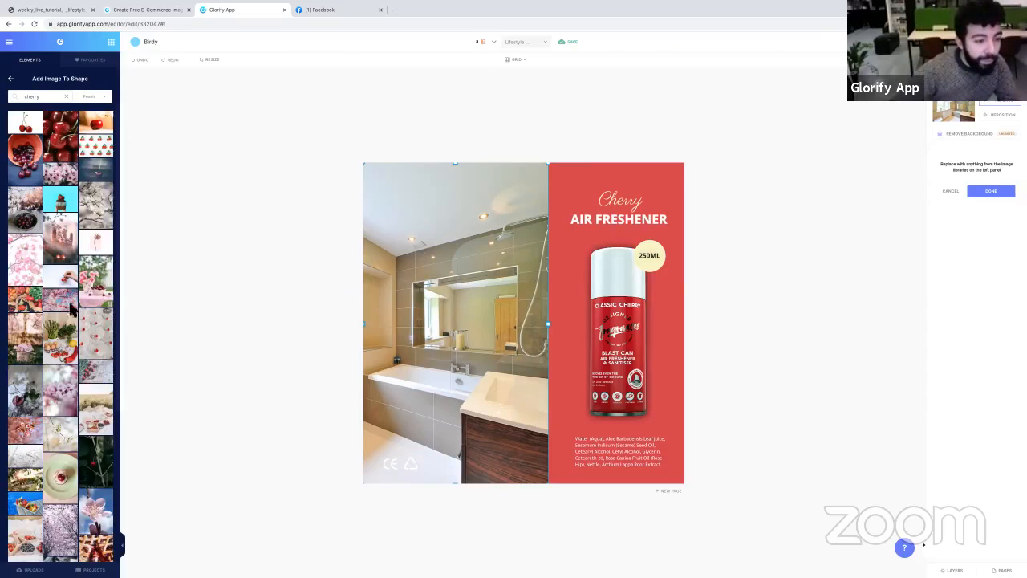
scroll(63, 281, "down", 1)
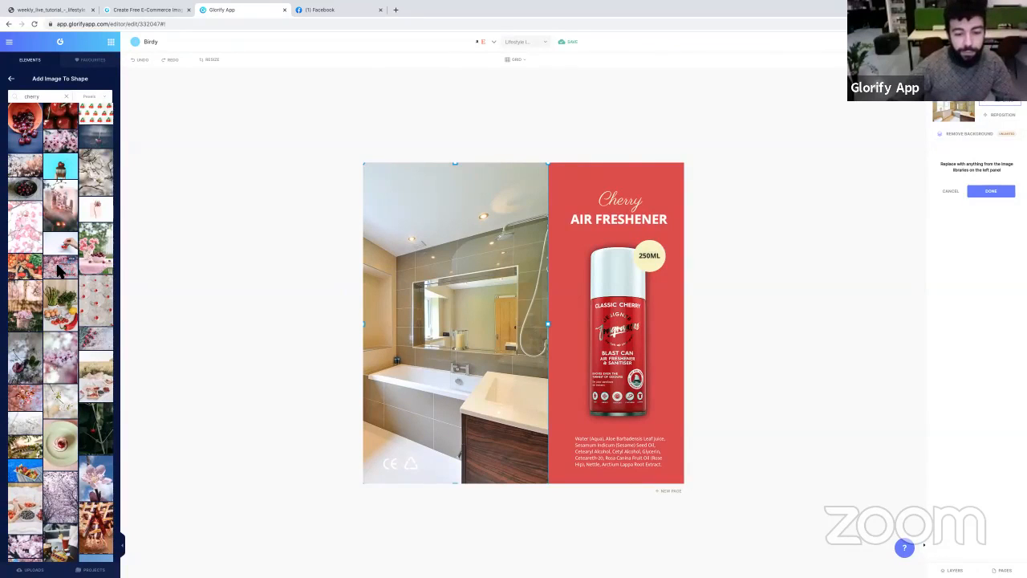
left_click(58, 271)
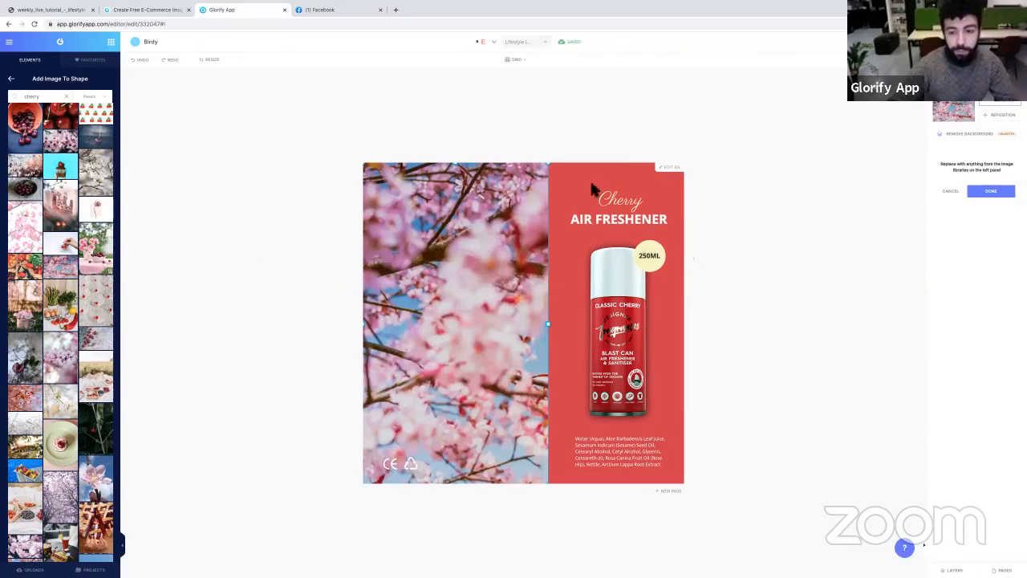
left_click(739, 166)
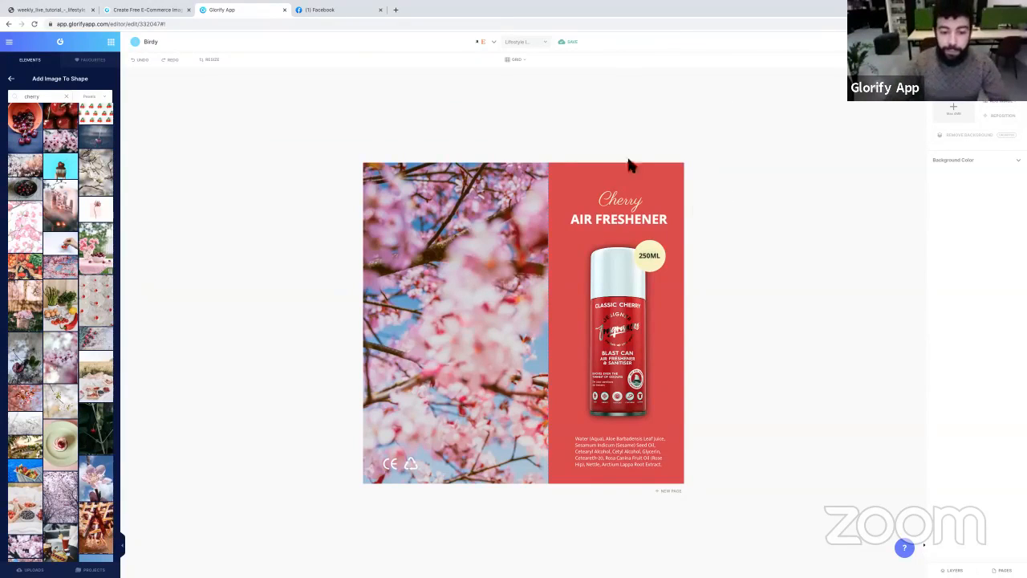
left_click(522, 236)
left_click(723, 65)
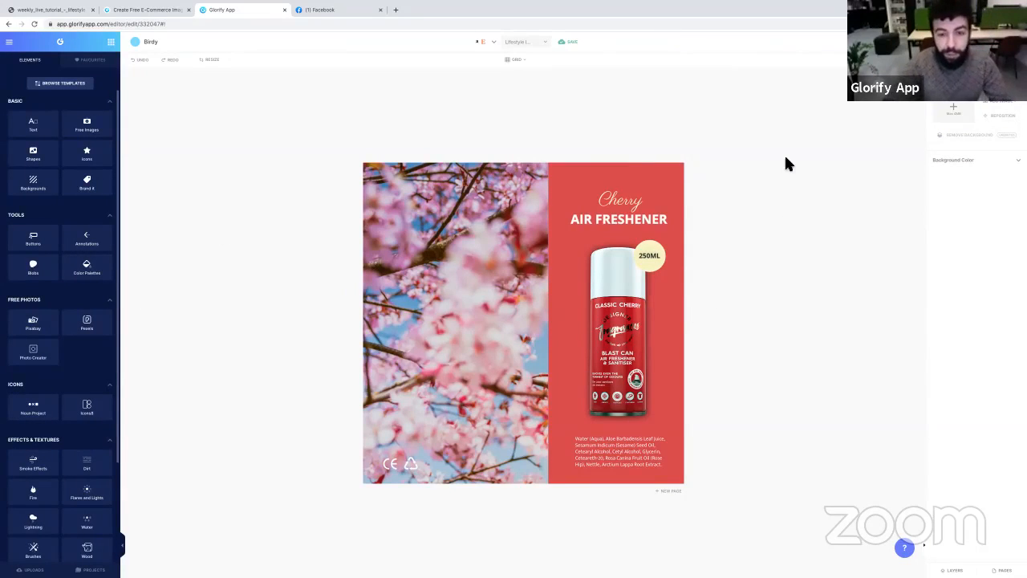
- Raise the cherry blossom photo's brightness to about 0.19
left_click(522, 286)
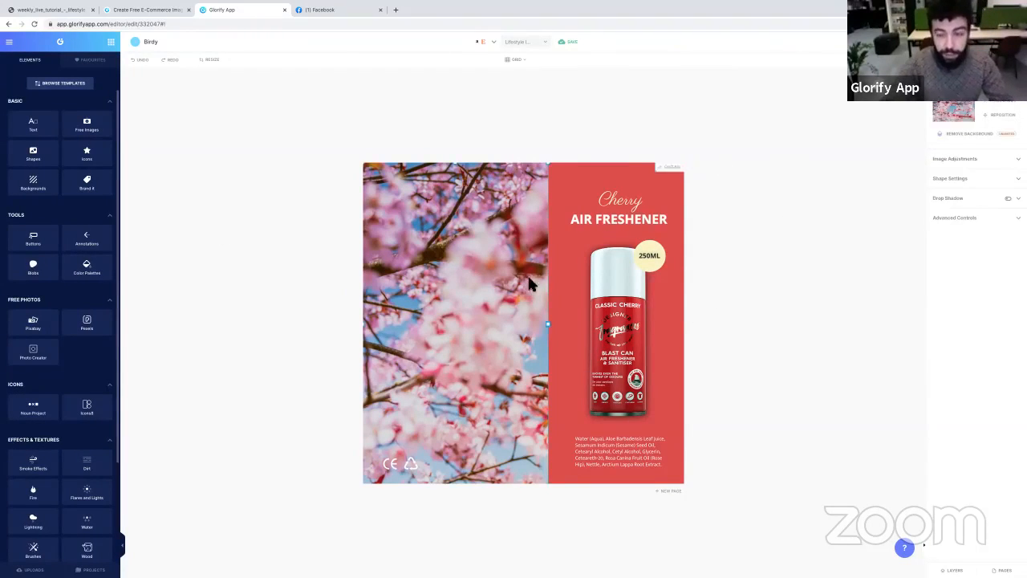
left_click(963, 165)
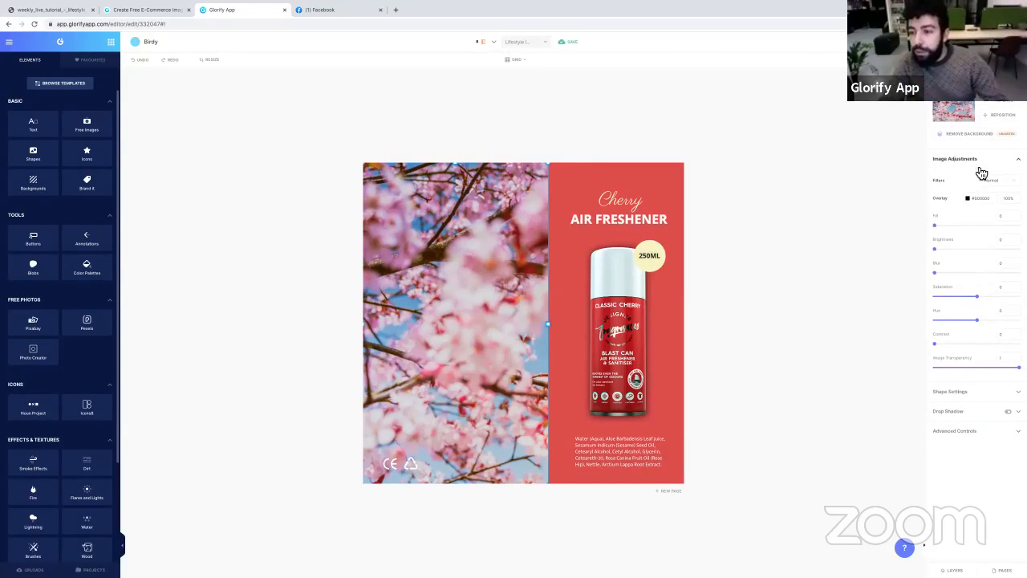
left_click_drag(944, 256, 958, 256)
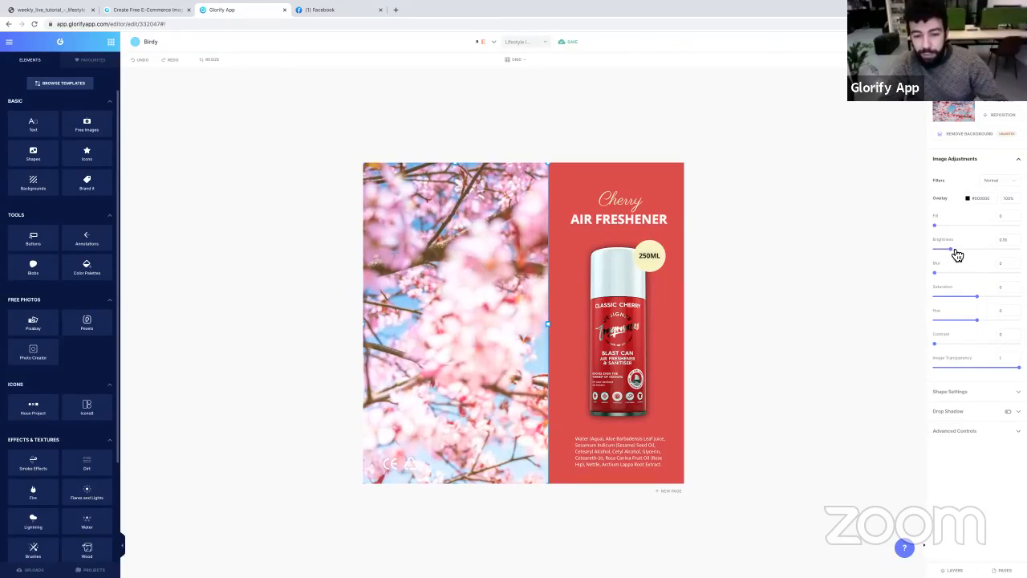
left_click(817, 271)
- Nudge the can and its 250ML badge slightly left together, and delete the CE mark on the blossom photo
left_click_drag(671, 256, 620, 332)
key("Left")
key("Left")
key("Left")
key("Left")
left_click(760, 337)
left_click(402, 468)
key("Delete")
- Try to delete the recycling symbol on the blossom photo, and undo the accidental deletion of the photo
left_click(411, 471)
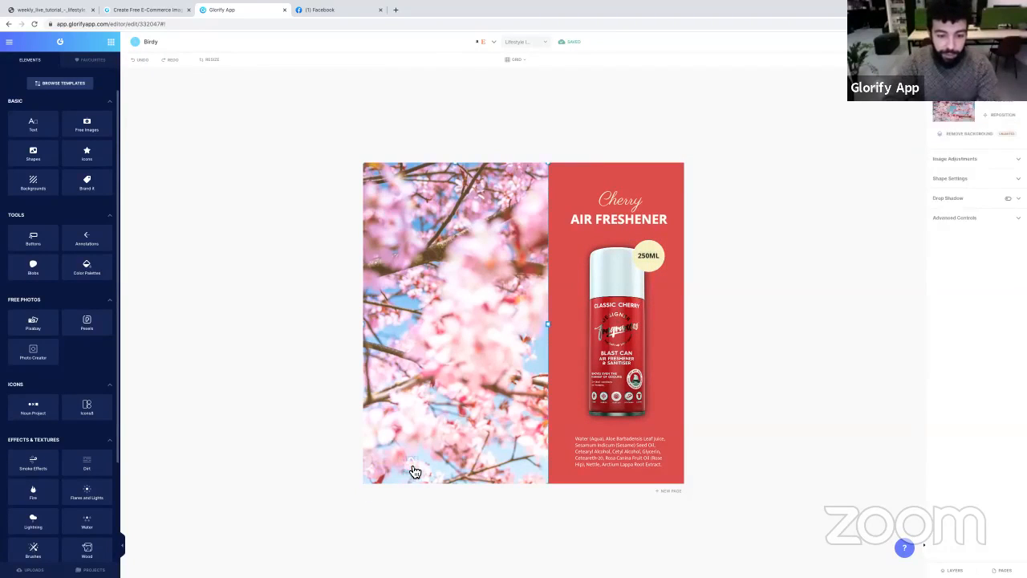
key("Delete")
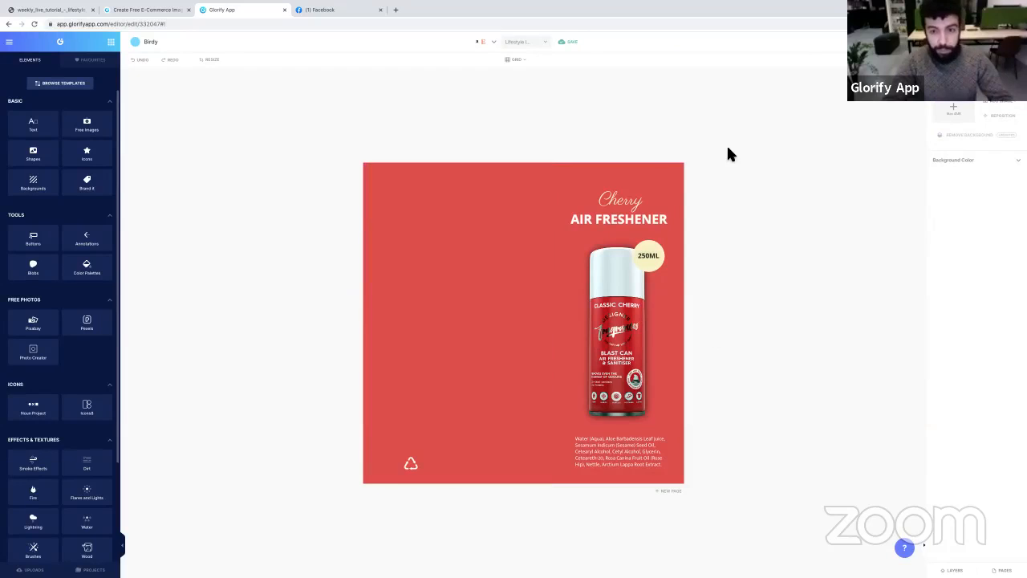
key("ctrl+z")
left_click(481, 537)
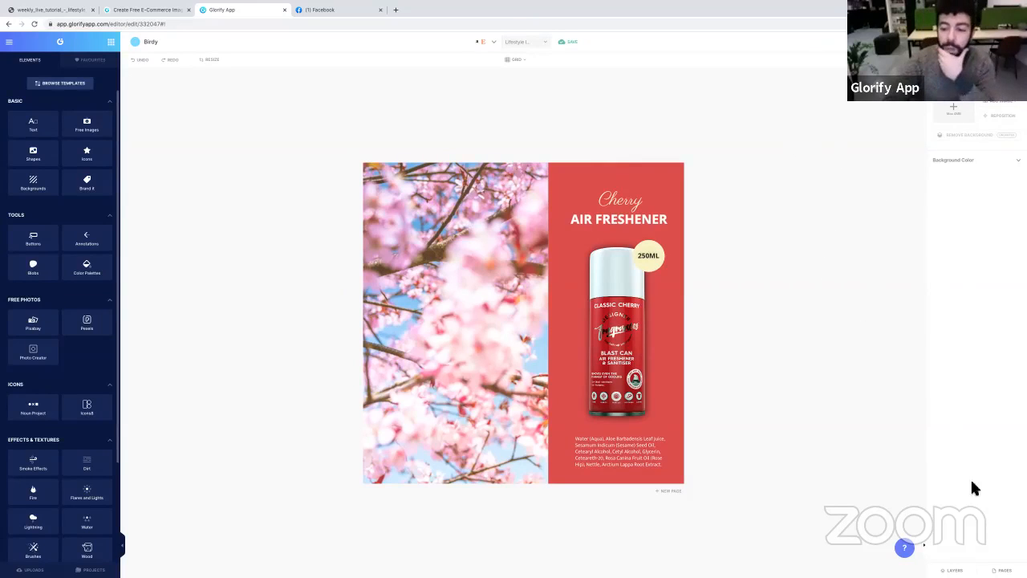
- Add a blank second page and place the uploaded blue baby gift basket photo near its centre
left_click(1002, 570)
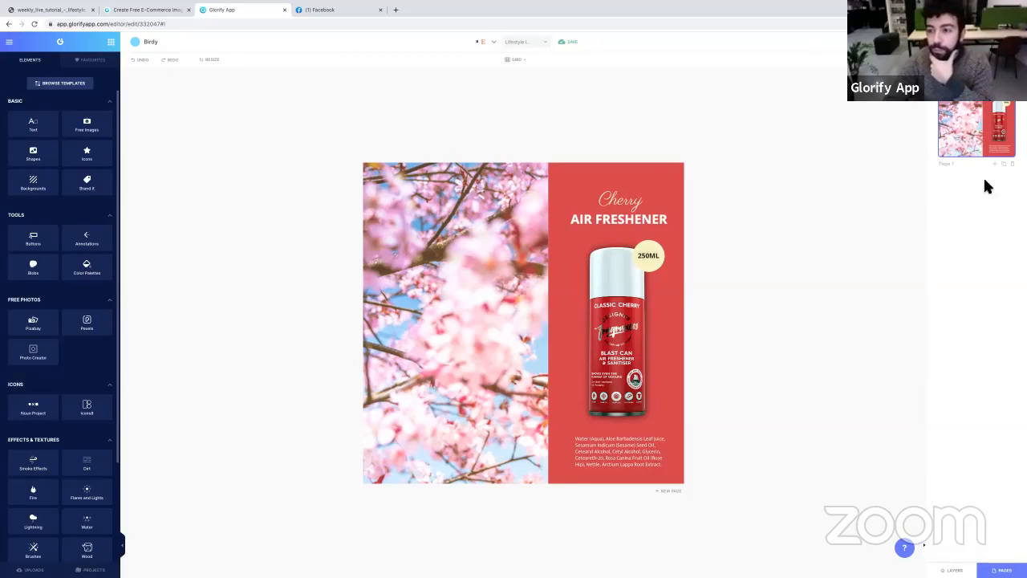
left_click(998, 168)
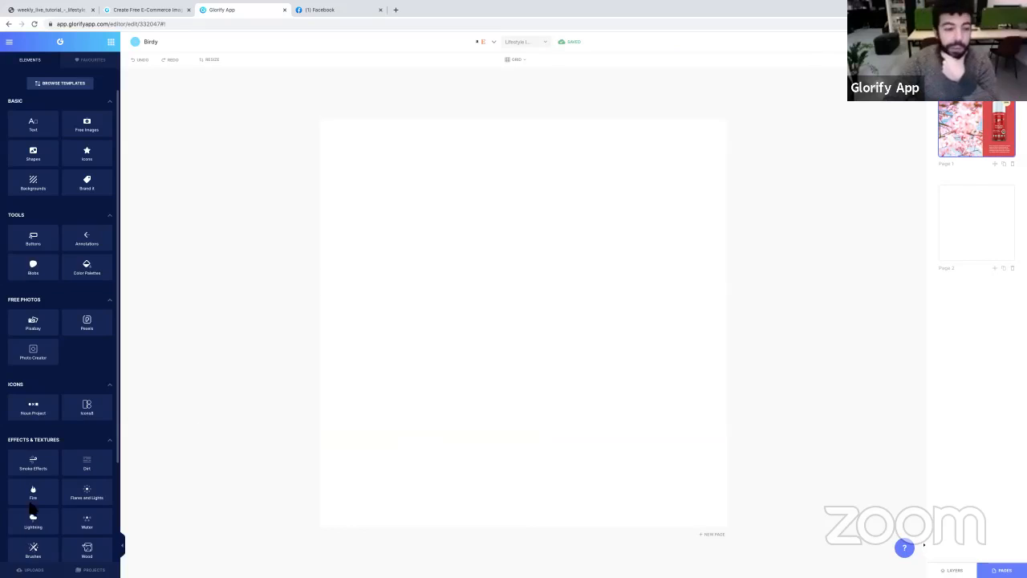
left_click(31, 570)
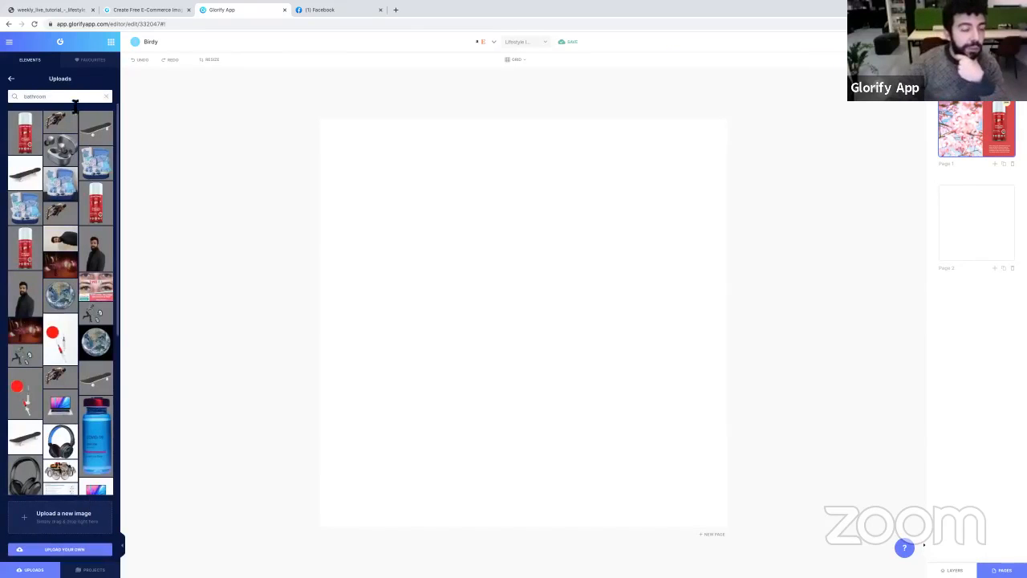
left_click(60, 185)
left_click_drag(482, 217, 567, 284)
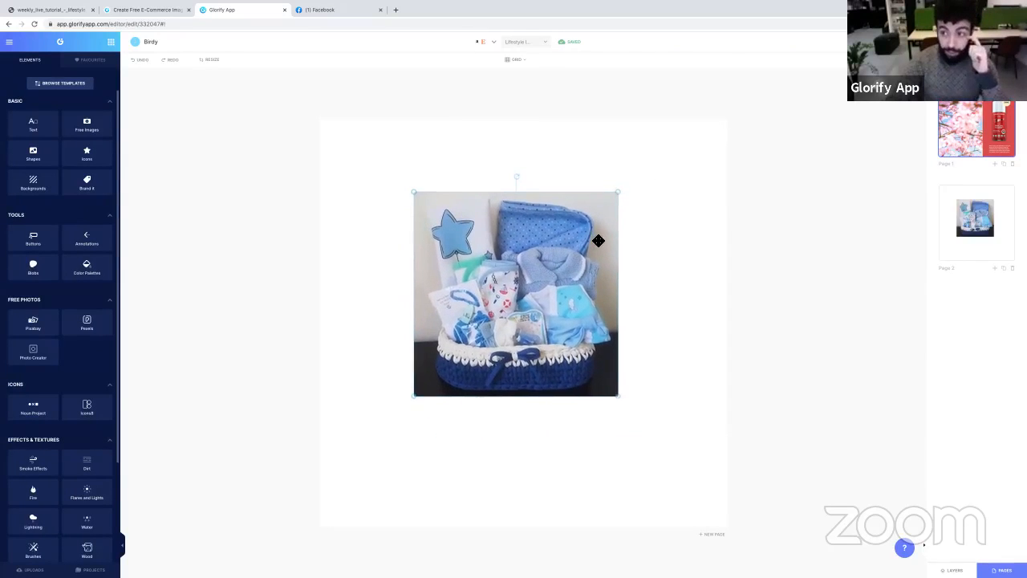
- Open background removal for the gift basket photo and try removal marks beside the star
left_click(1001, 569)
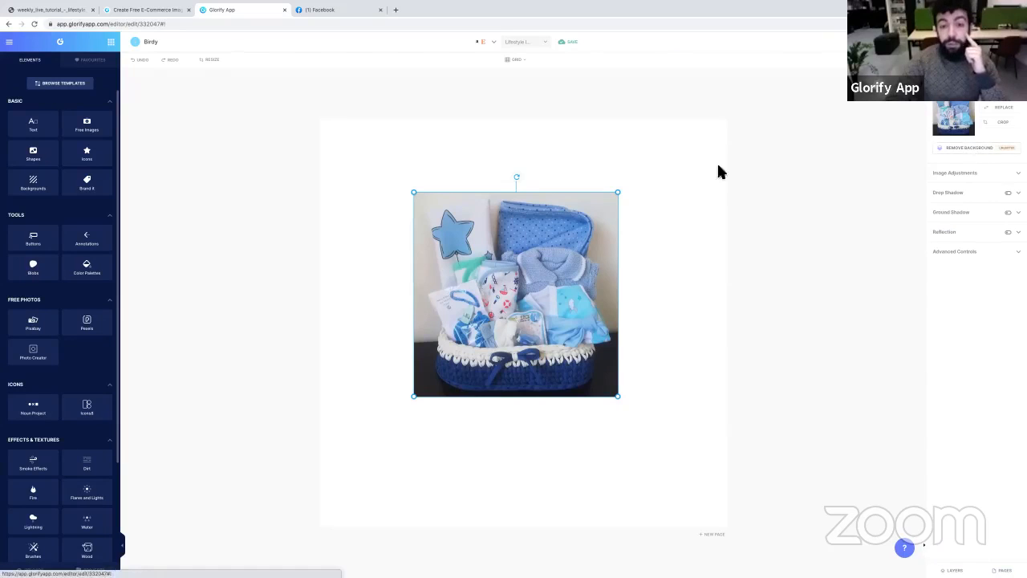
key("super+r")
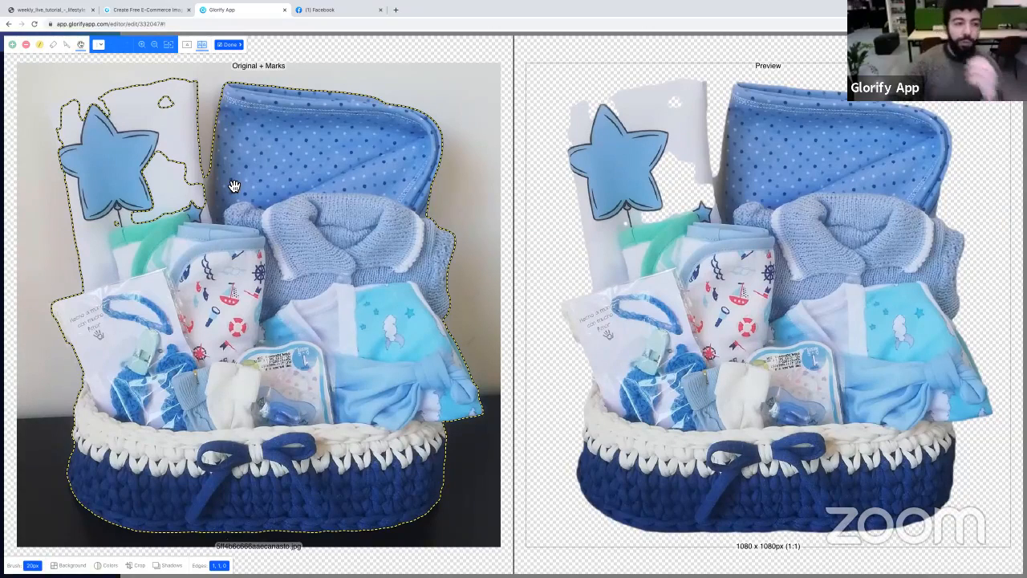
left_click(25, 44)
left_click(160, 157)
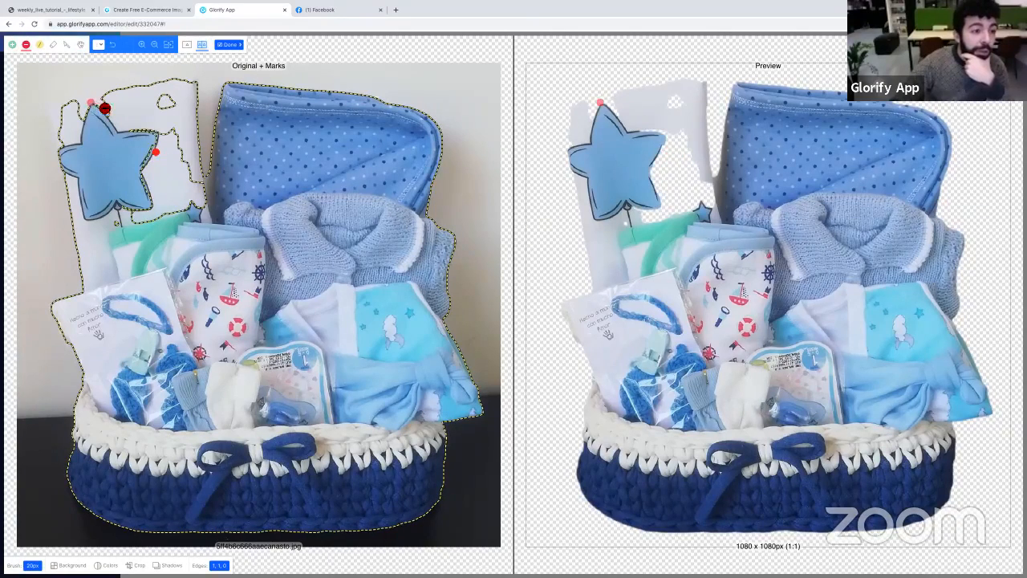
- Mark the missing white cloth areas around the star as foreground to keep in the cutout
left_click(13, 45)
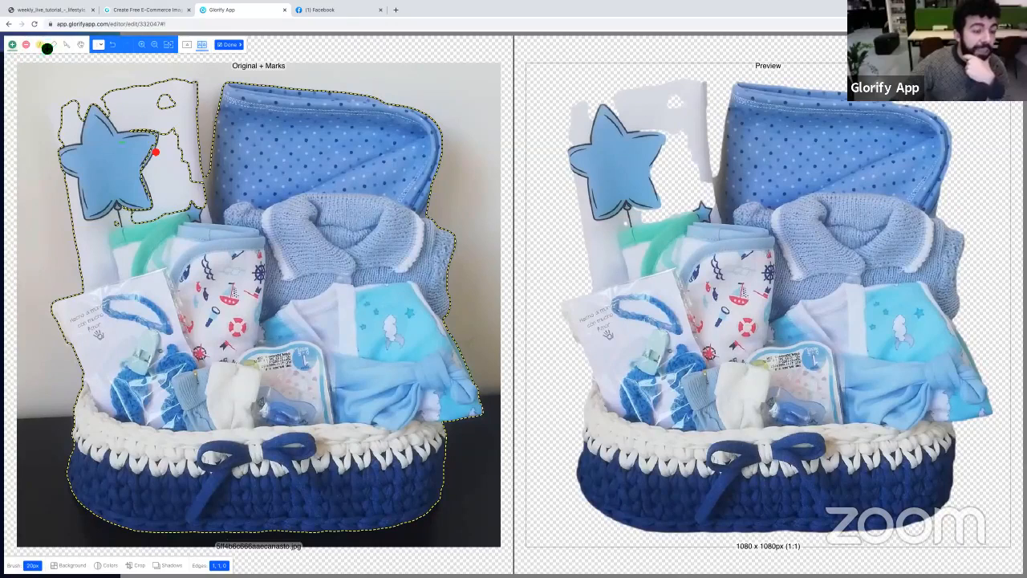
left_click_drag(151, 122, 172, 175)
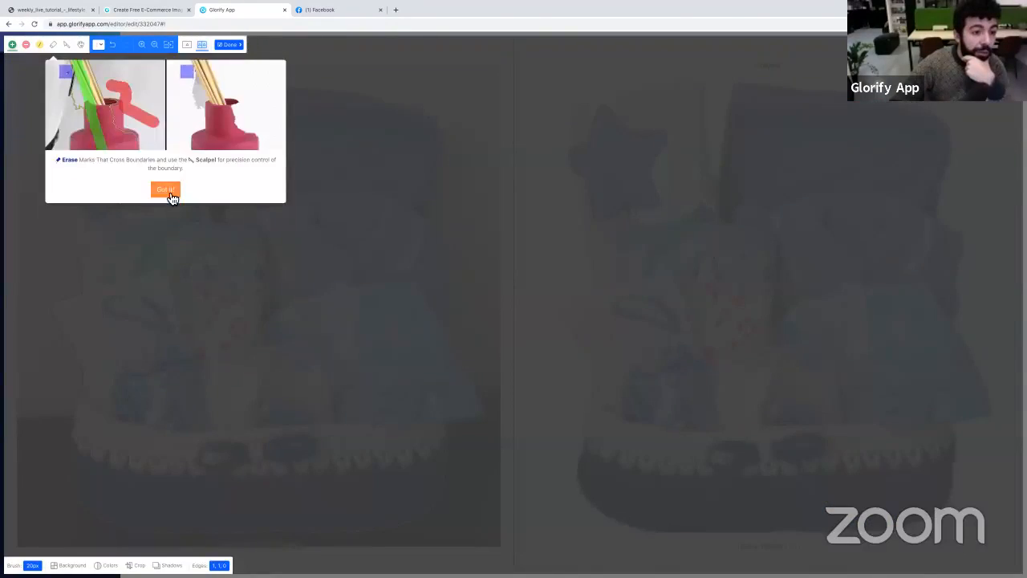
left_click(167, 189)
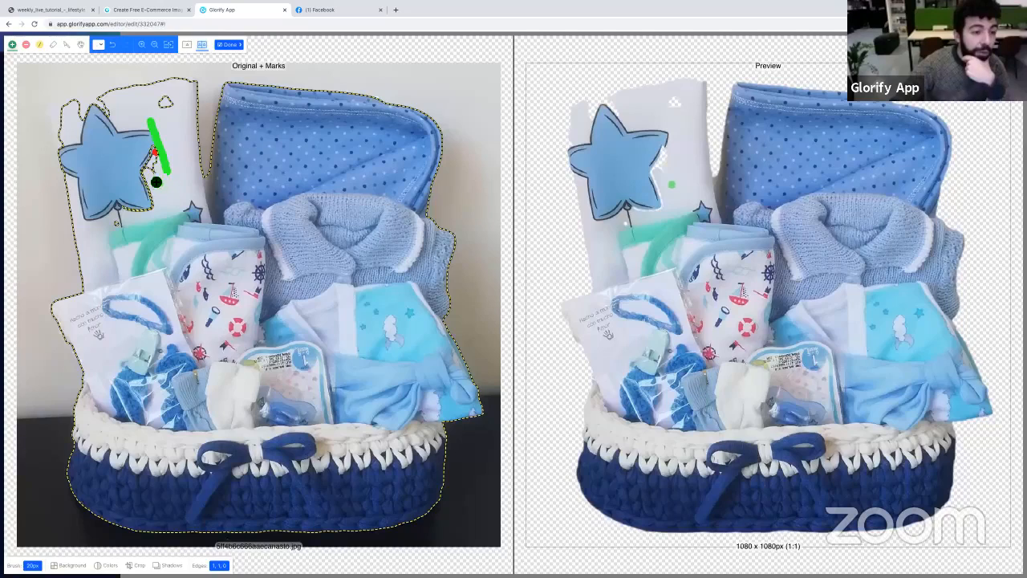
left_click(118, 223)
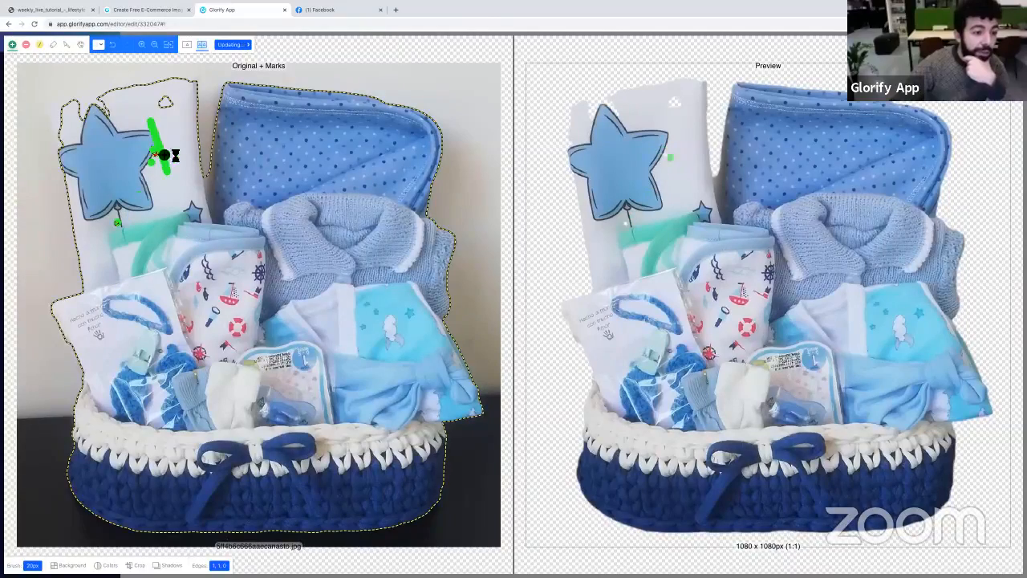
left_click(105, 107)
left_click(86, 103)
left_click(98, 122)
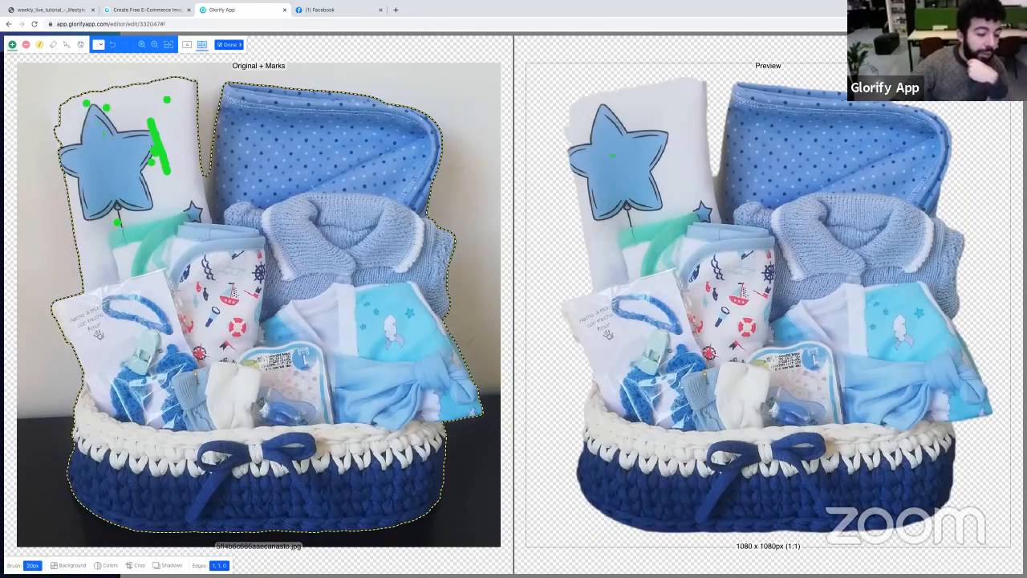
- Set the brush to 5px and refine the foreground marks along the white cloth's upper-left edge, undoing the stray marks above it
left_click(33, 566)
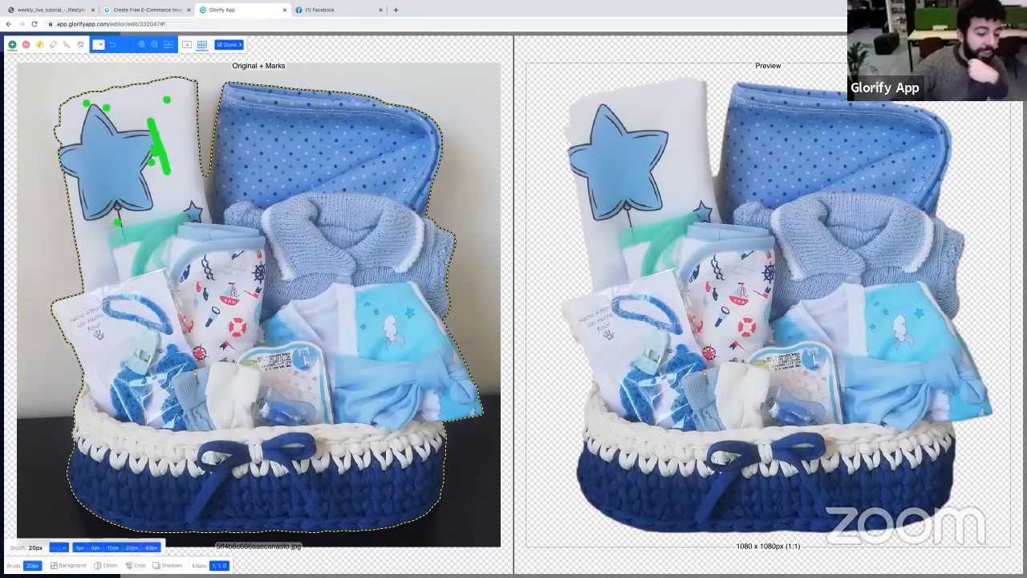
left_click(97, 550)
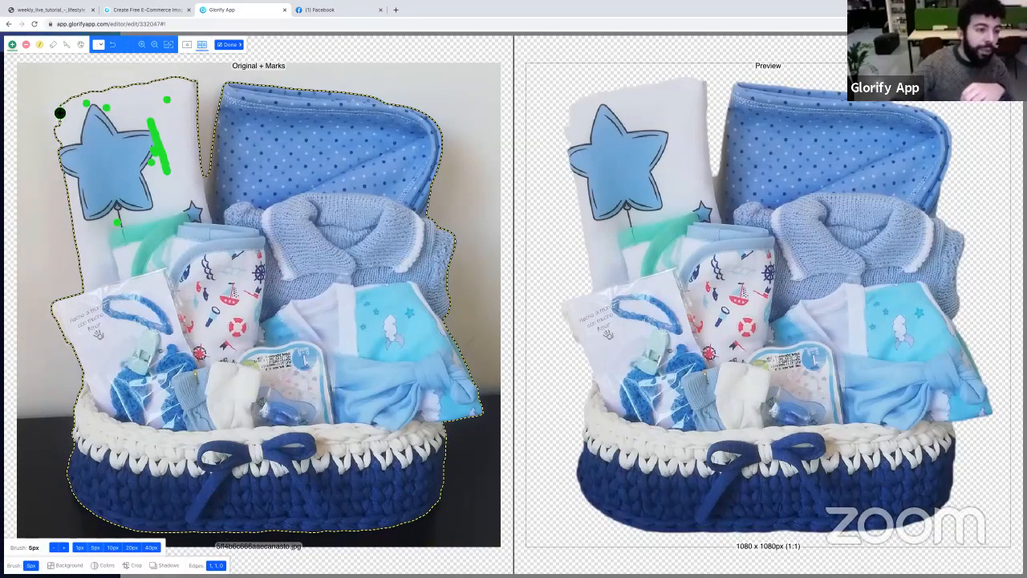
scroll(58, 112, "up", 5)
scroll(73, 134, "down", 4)
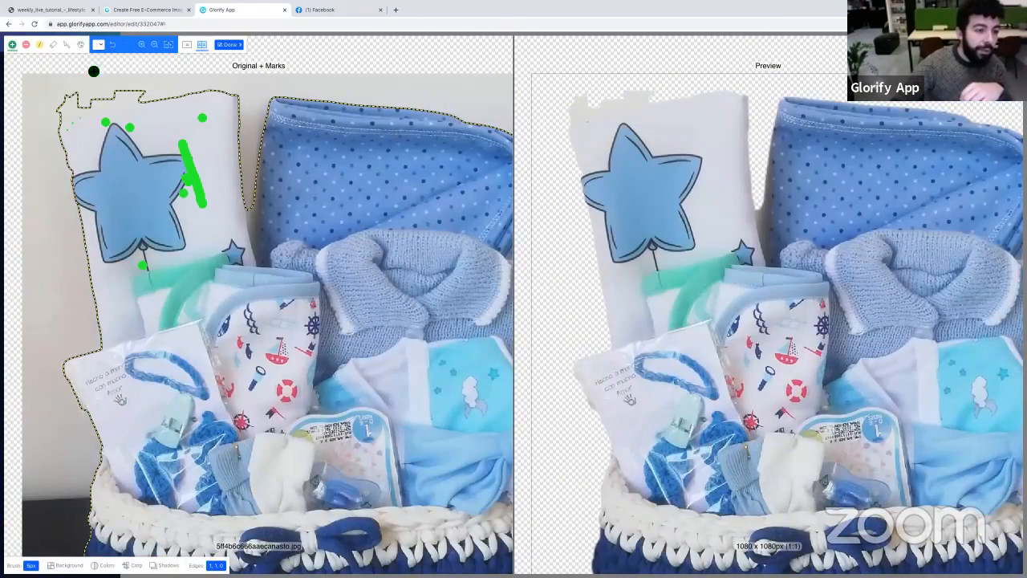
left_click(114, 46)
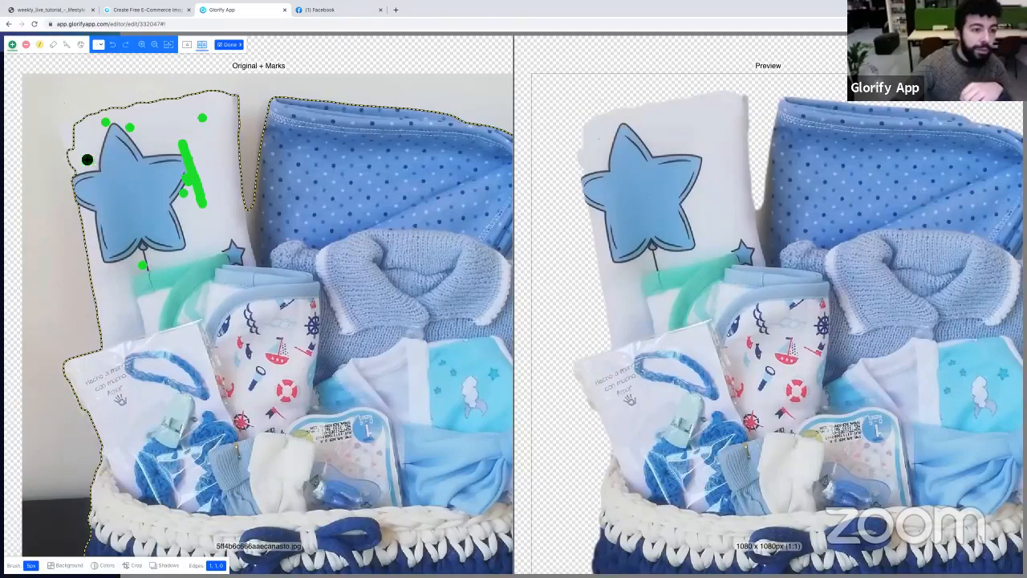
scroll(269, 192, "down", 2)
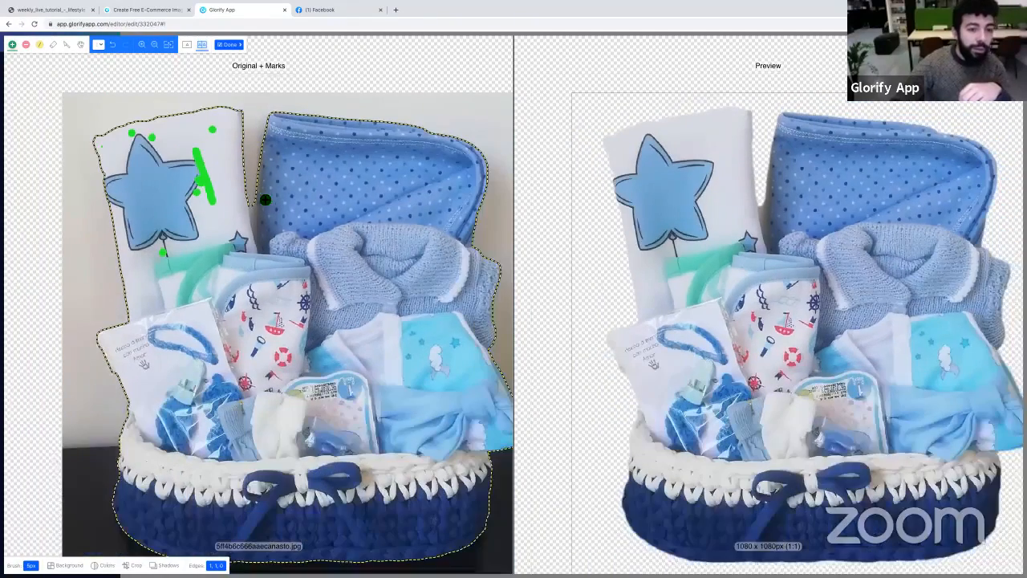
- Mark the gap between the white cloth and the dotted blanket as background, check the cutout, and finish the background removal
left_click(26, 45)
left_click_drag(259, 202, 263, 217)
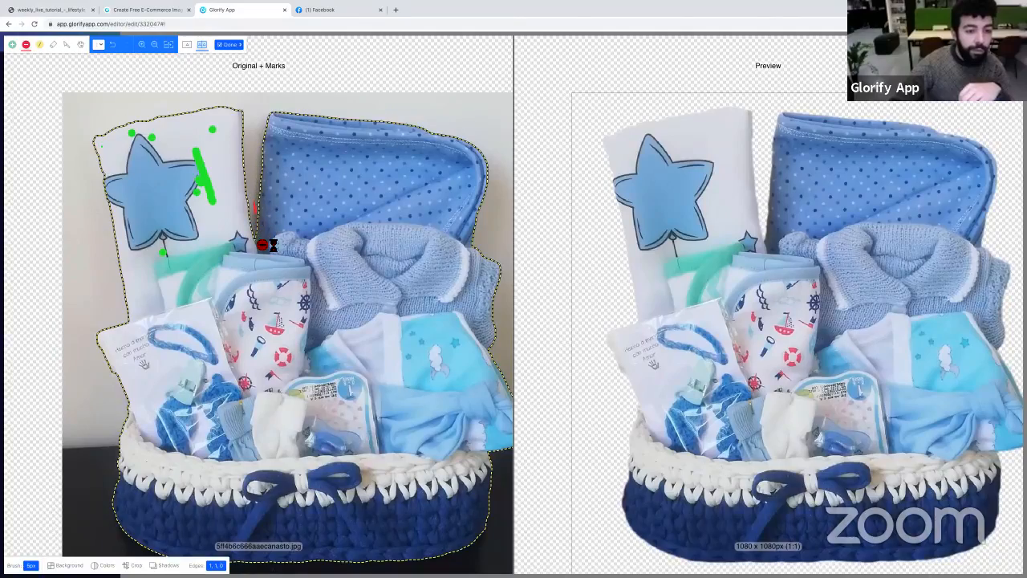
scroll(385, 300, "down", 5)
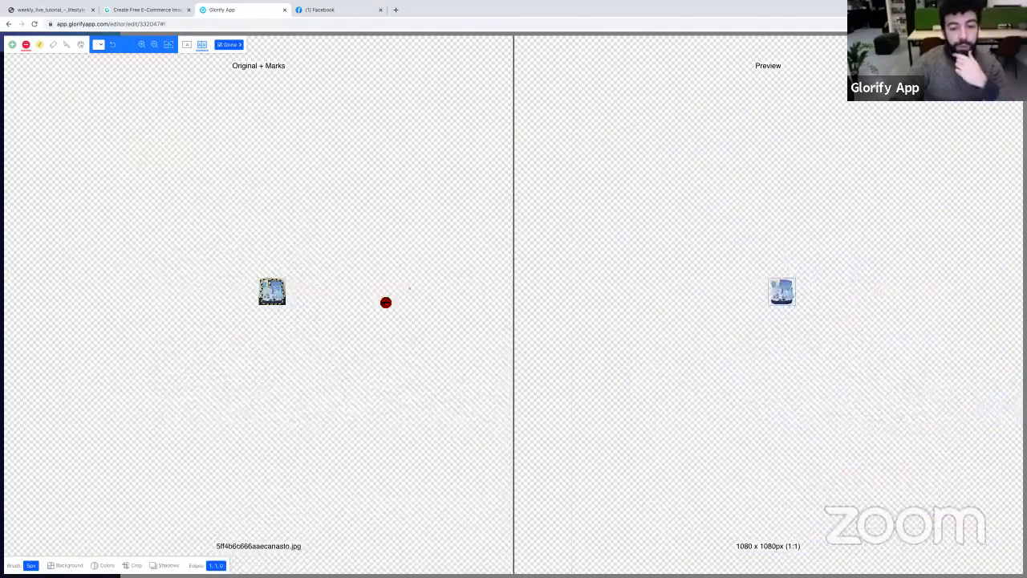
scroll(297, 295, "up", 10)
scroll(298, 294, "down", 5)
scroll(305, 297, "up", 3)
scroll(315, 299, "up", 6)
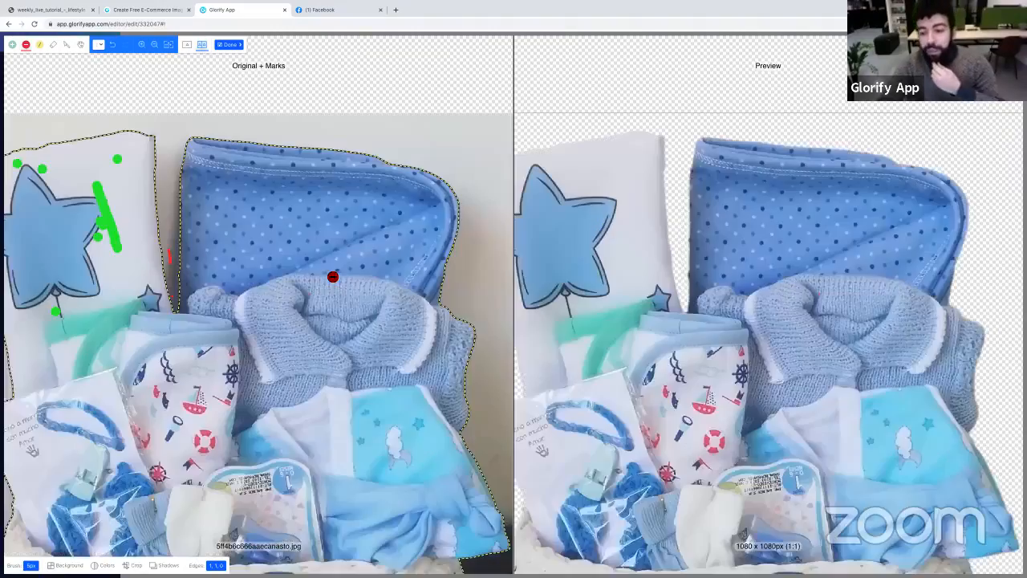
key("h")
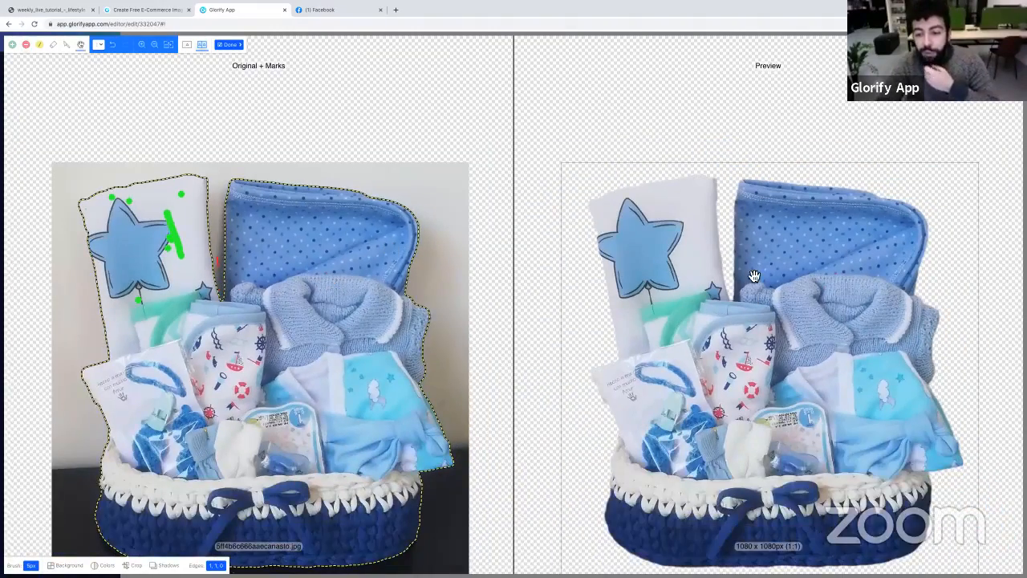
left_click(228, 45)
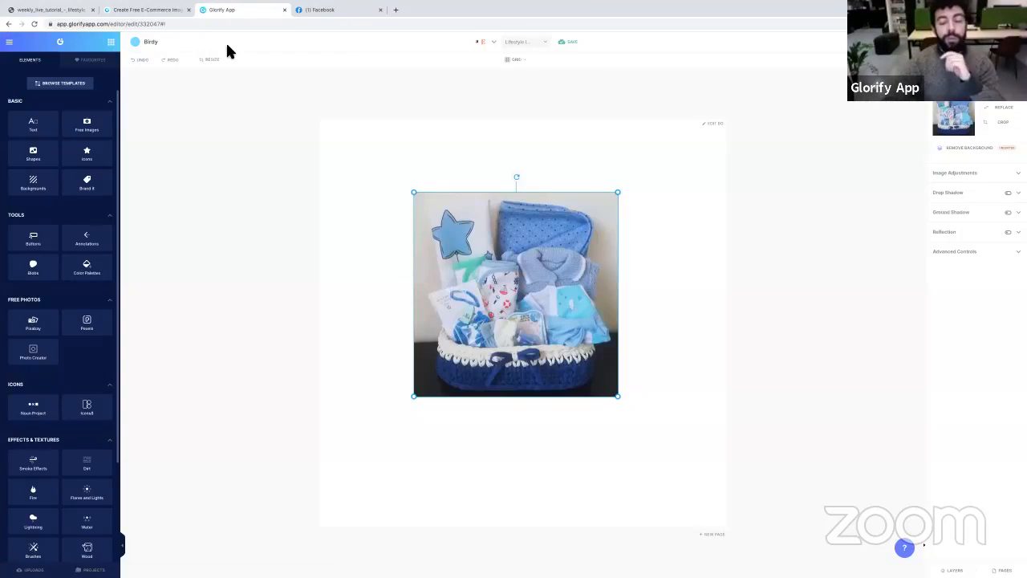
- Move the basket cutout to the lower middle of the page and scale it down slightly
left_click_drag(516, 279, 559, 350)
left_click_drag(659, 263, 642, 285)
left_click(607, 209)
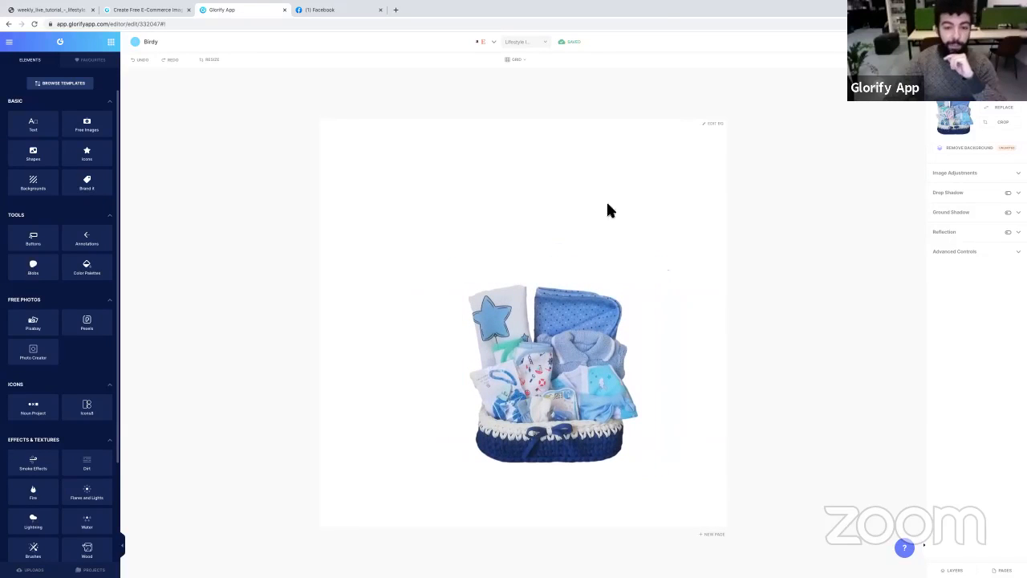
- Browse the Lifestyle Image templates and apply the Reusable Diaper baby template to the page
left_click(63, 85)
scroll(56, 249, "down", 1)
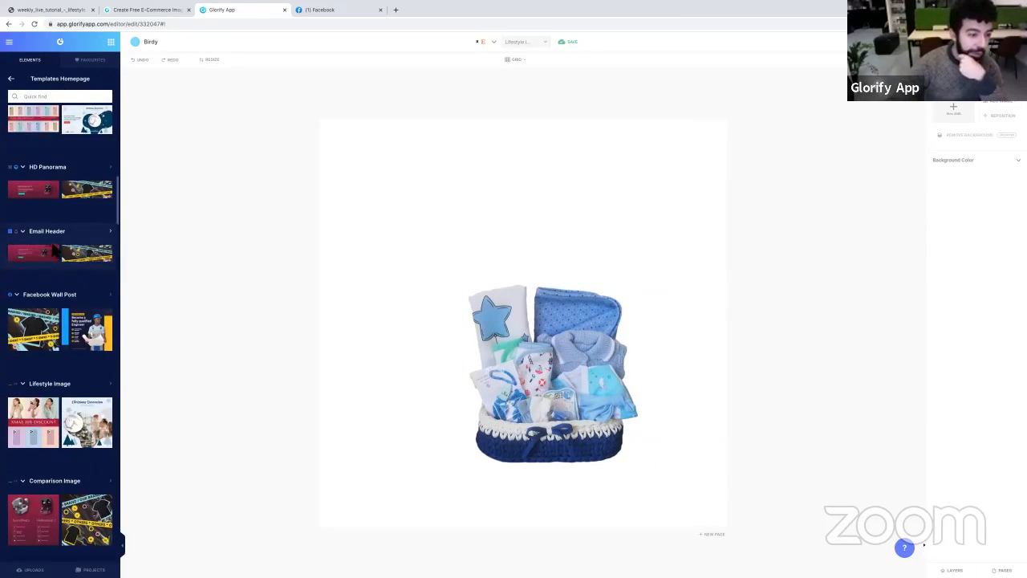
left_click(45, 392)
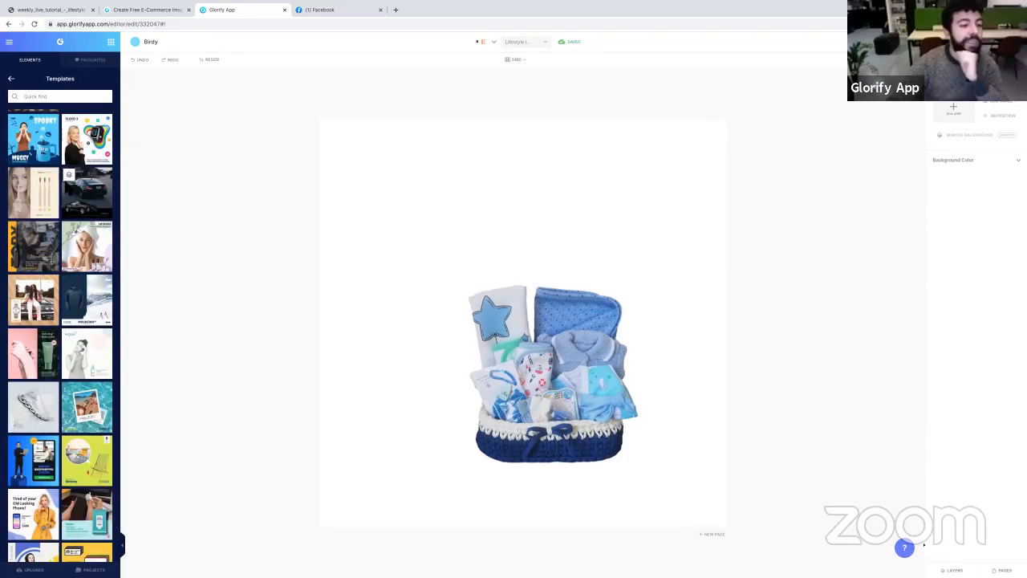
scroll(50, 173, "down", 10)
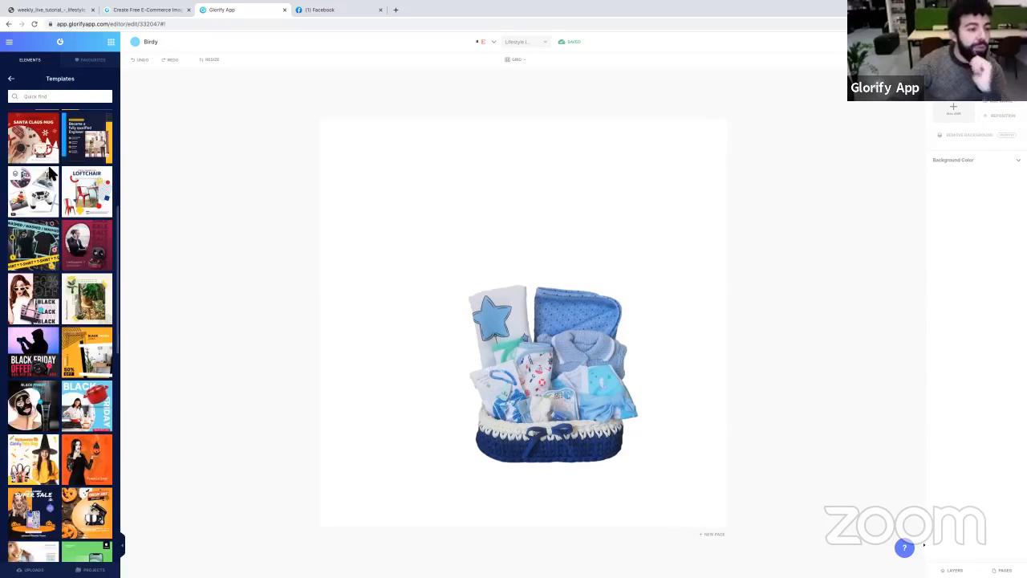
scroll(50, 170, "up", 1)
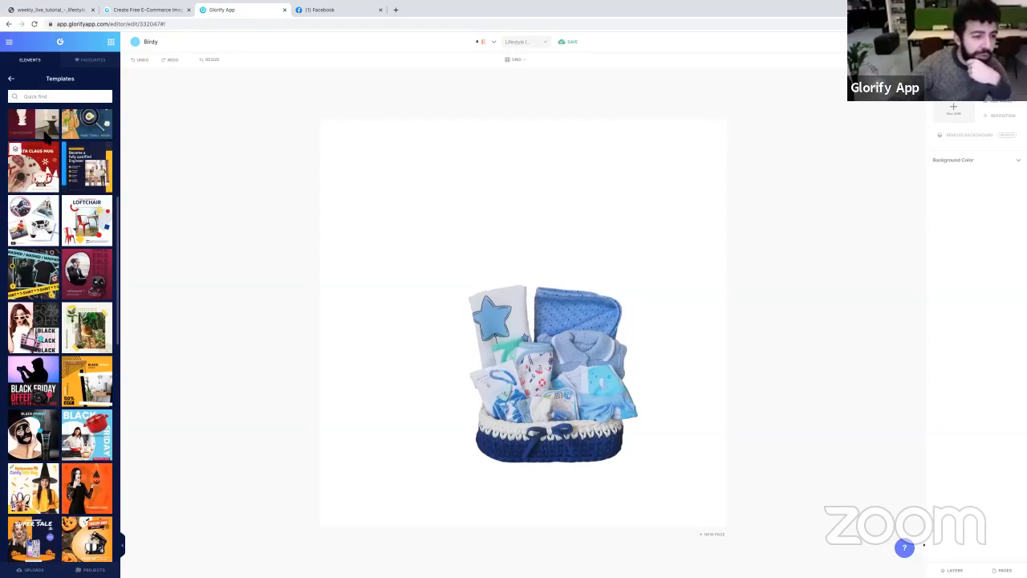
scroll(80, 151, "up", 1)
scroll(80, 150, "up", 1)
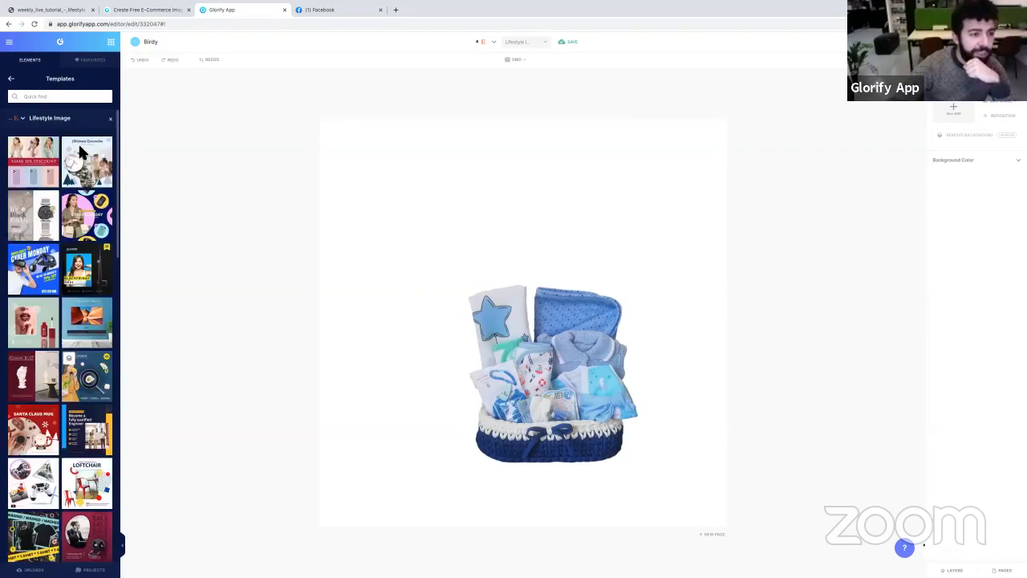
scroll(80, 150, "down", 3)
scroll(80, 152, "down", 4)
scroll(80, 152, "down", 4)
scroll(80, 159, "down", 5)
scroll(80, 160, "down", 4)
scroll(78, 163, "down", 1)
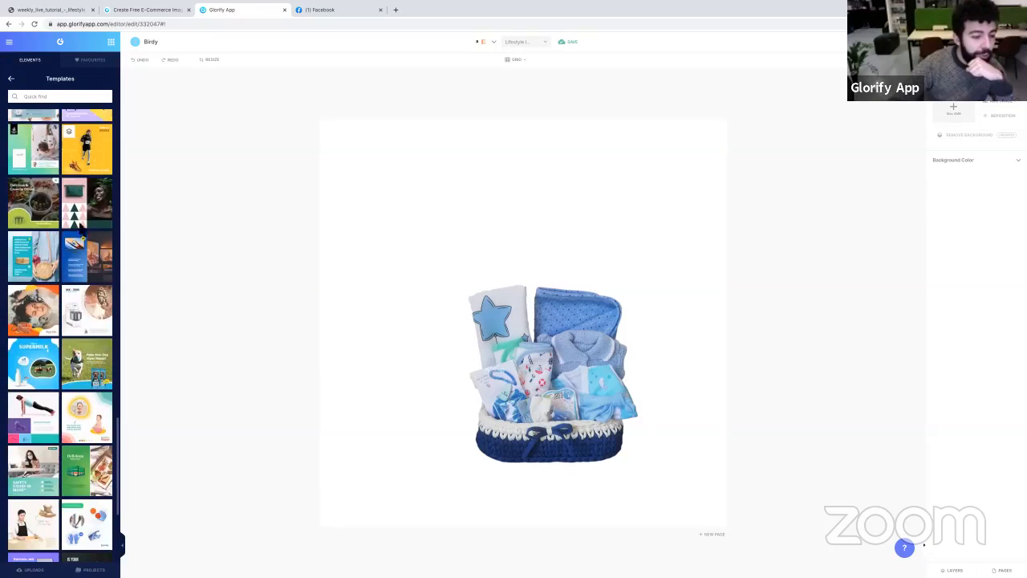
left_click(94, 423)
left_click(533, 325)
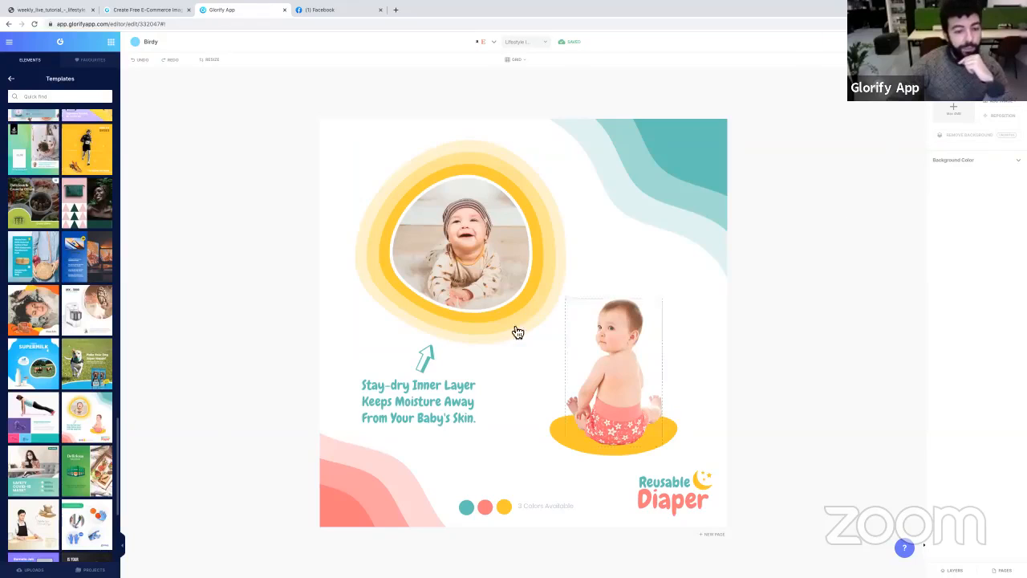
- Replace the sitting baby with the uploaded basket cutout, scaled down to stand on the yellow oval
left_click(619, 381)
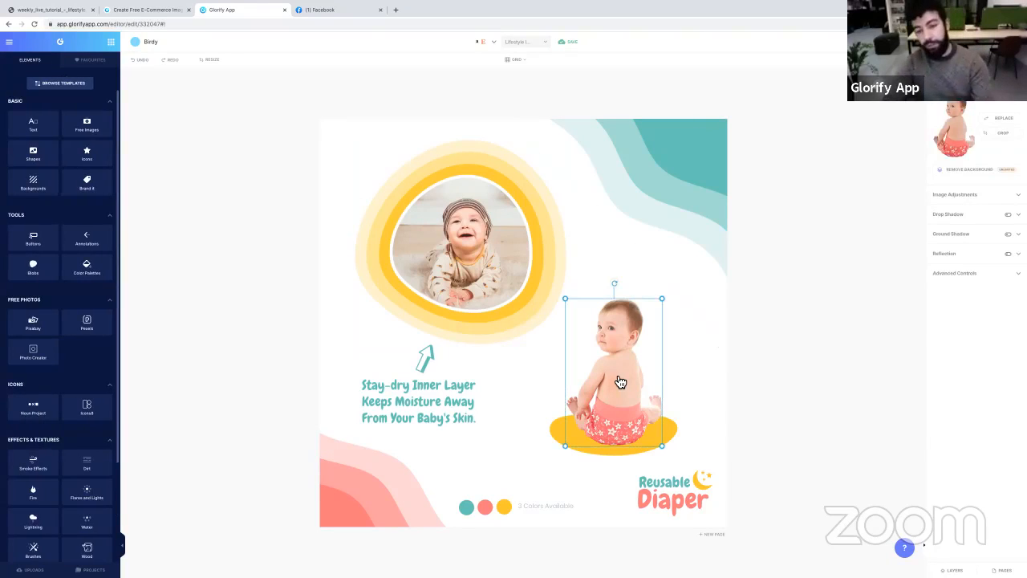
key("Delete")
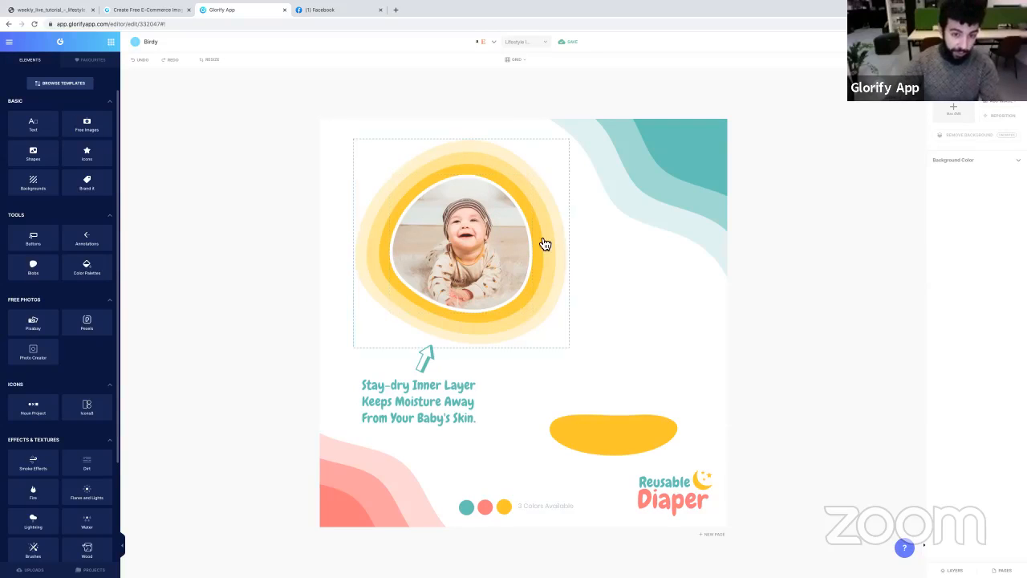
scroll(115, 385, "down", 1)
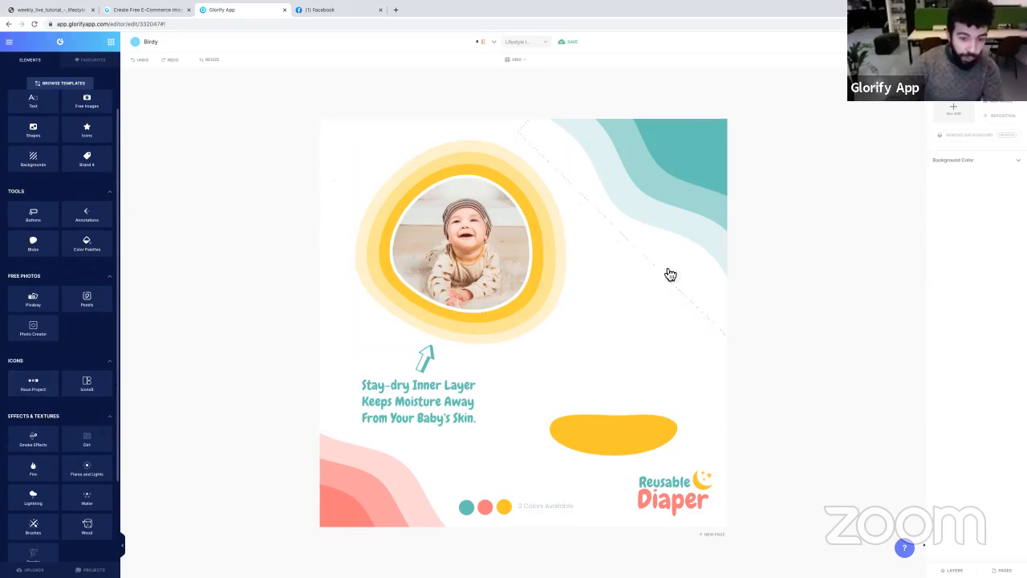
scroll(89, 382, "down", 1)
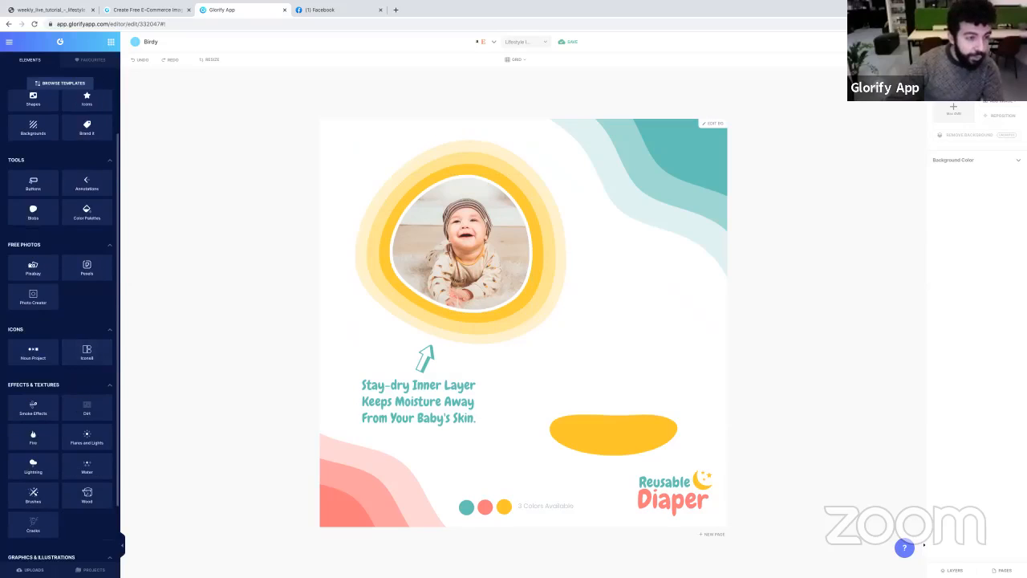
left_click(30, 570)
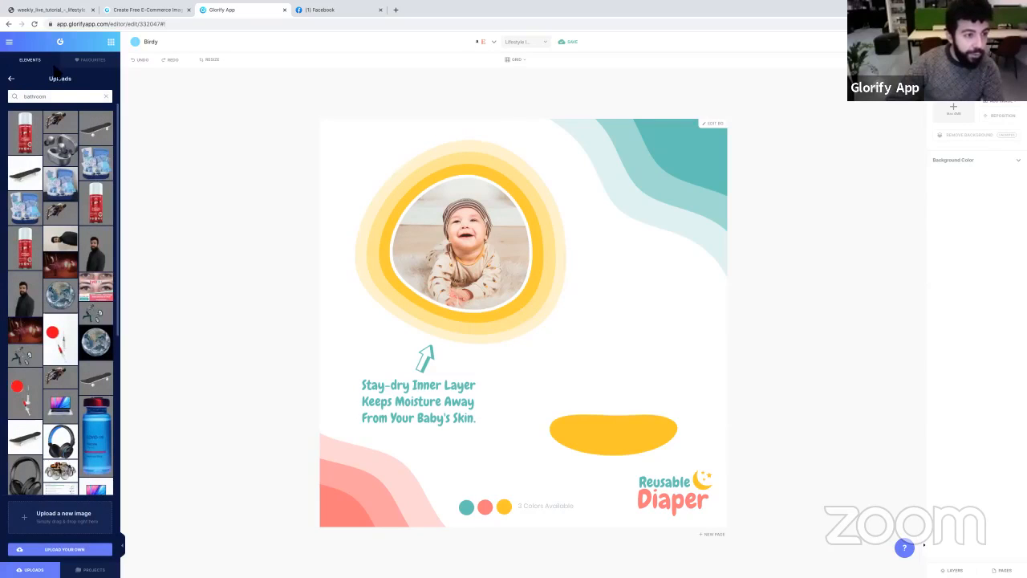
left_click(95, 164)
left_click_drag(530, 145, 603, 294)
left_click_drag(562, 358, 632, 381)
left_click_drag(681, 313, 682, 306)
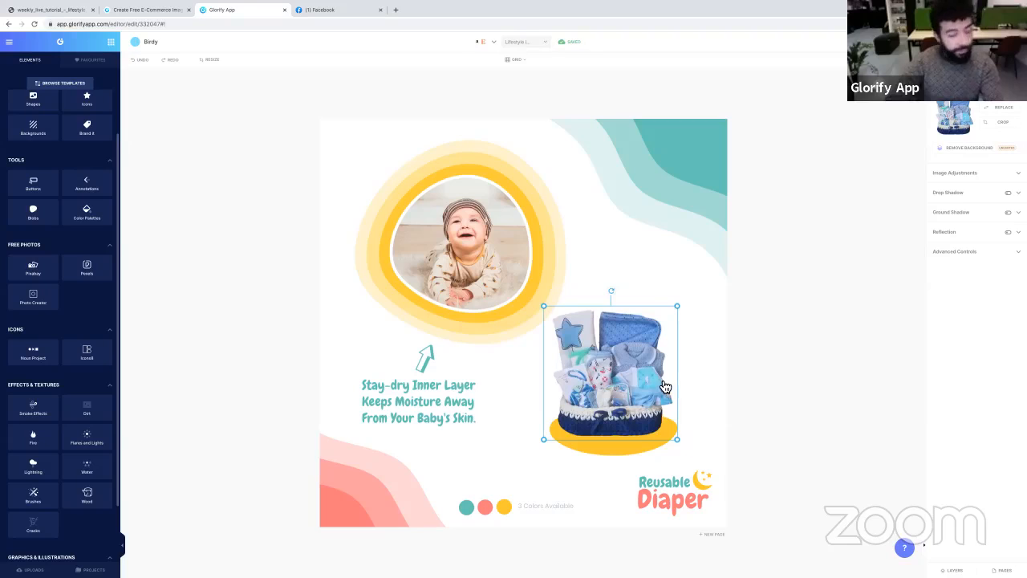
left_click_drag(666, 387, 668, 388)
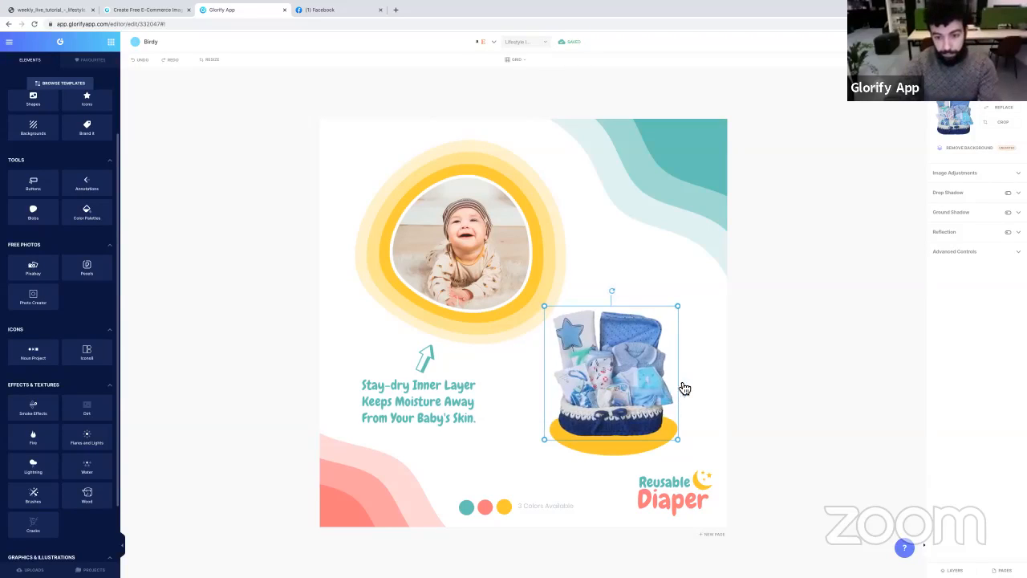
left_click(775, 358)
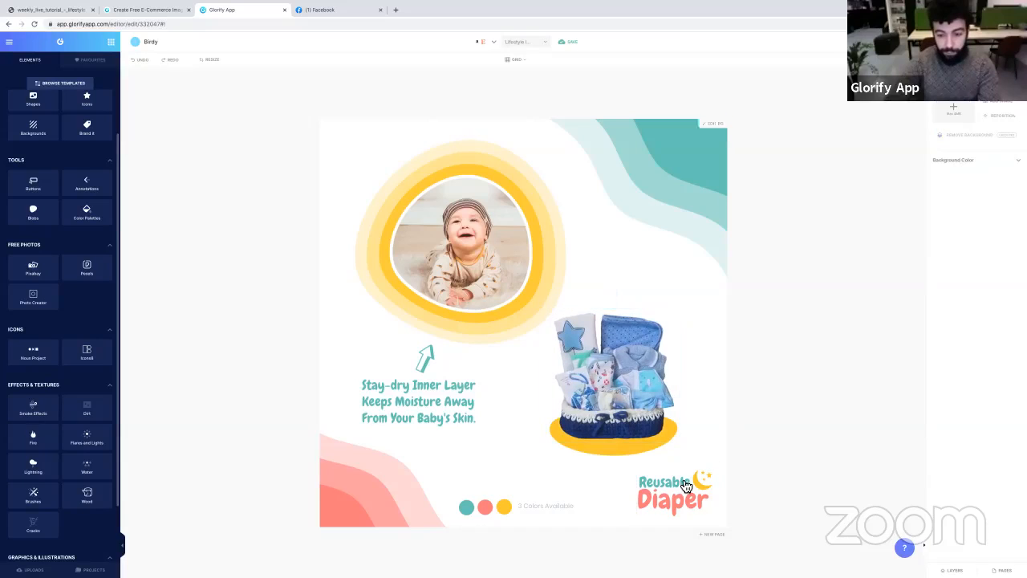
- Ungroup the Reusable Diaper logo, and nudge the basket together with its yellow oval slightly to the right
left_click(687, 496)
right_click(686, 497)
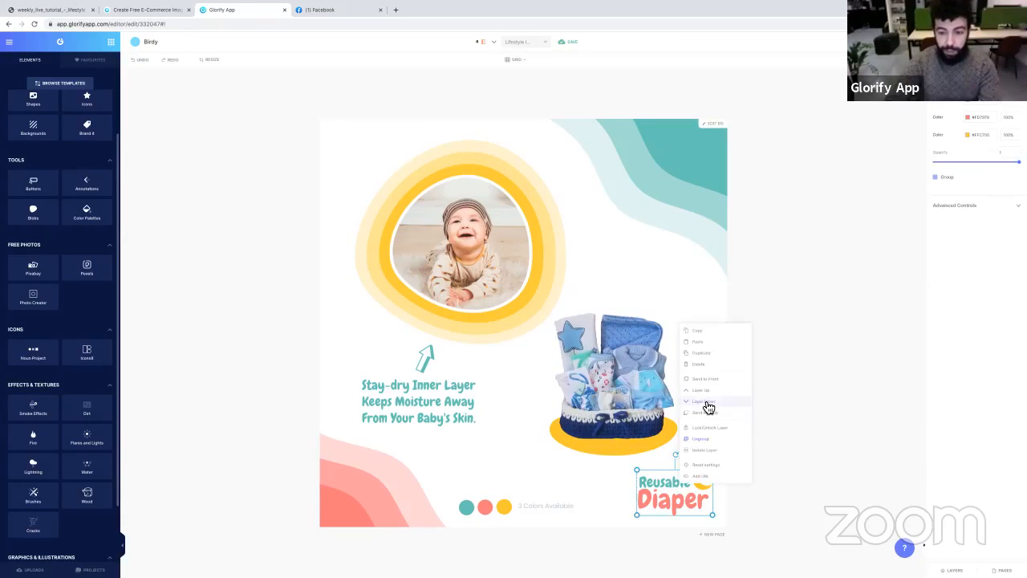
left_click(704, 440)
left_click(804, 371)
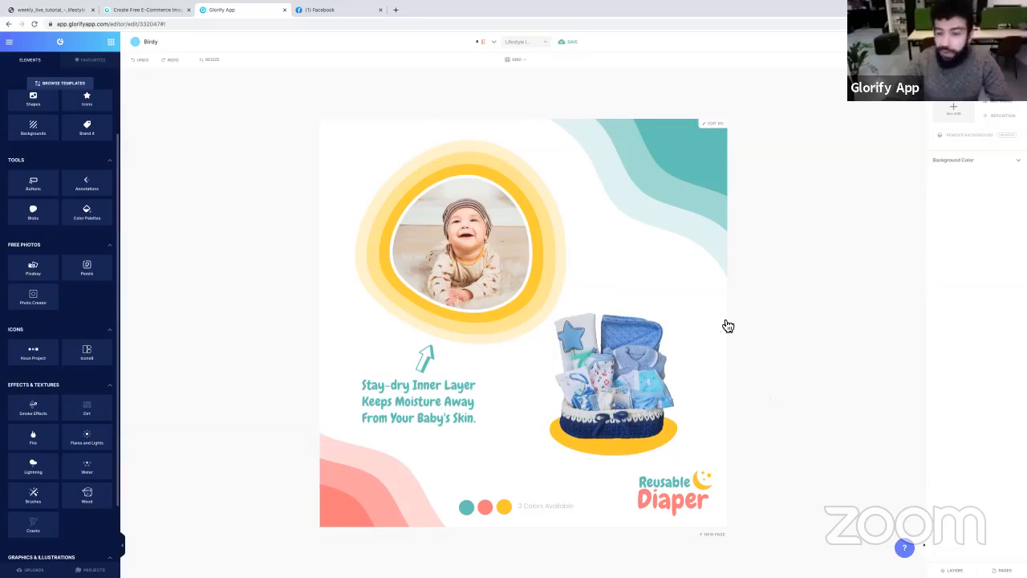
left_click(666, 385)
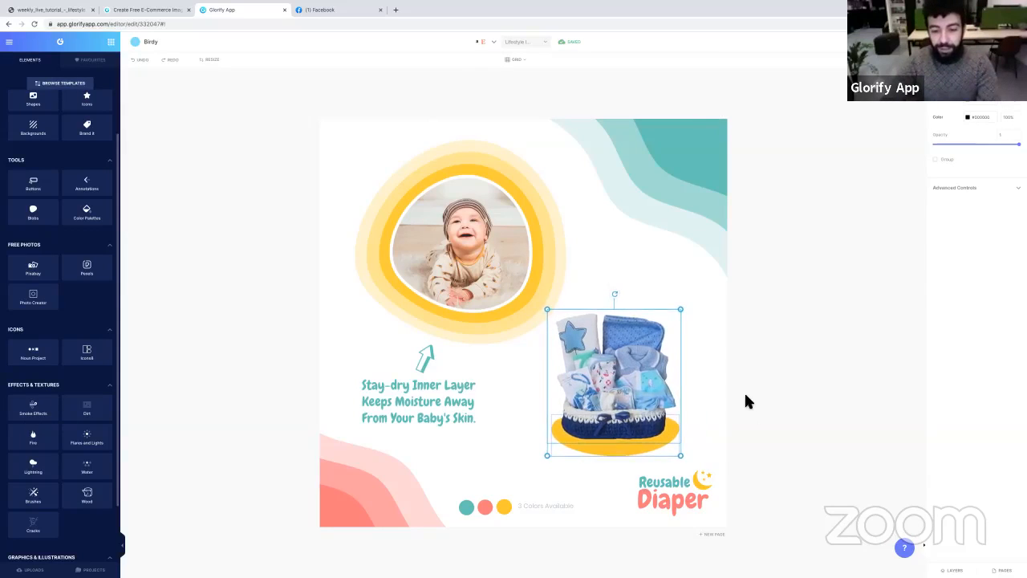
left_click(765, 407)
- Change the logo word "Reusable" to "Baby" and shift it right, closer to the moon
left_click(662, 491)
double_click(662, 486)
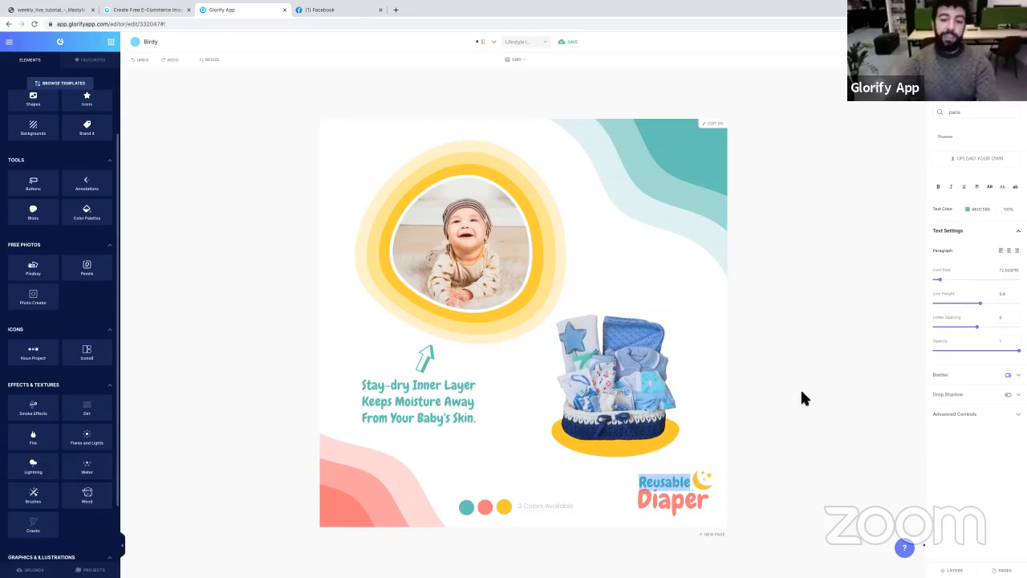
type("Baby")
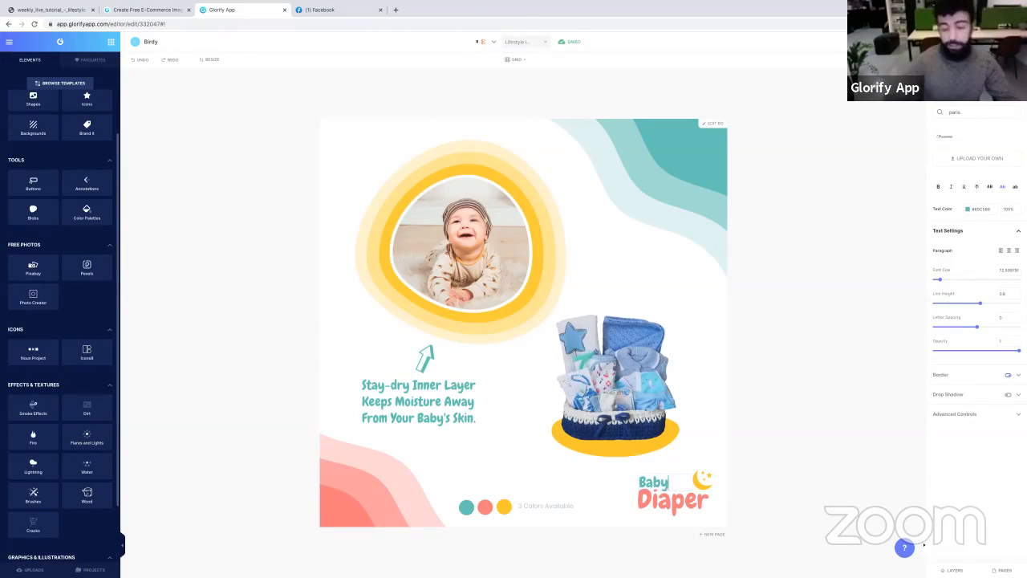
left_click(854, 310)
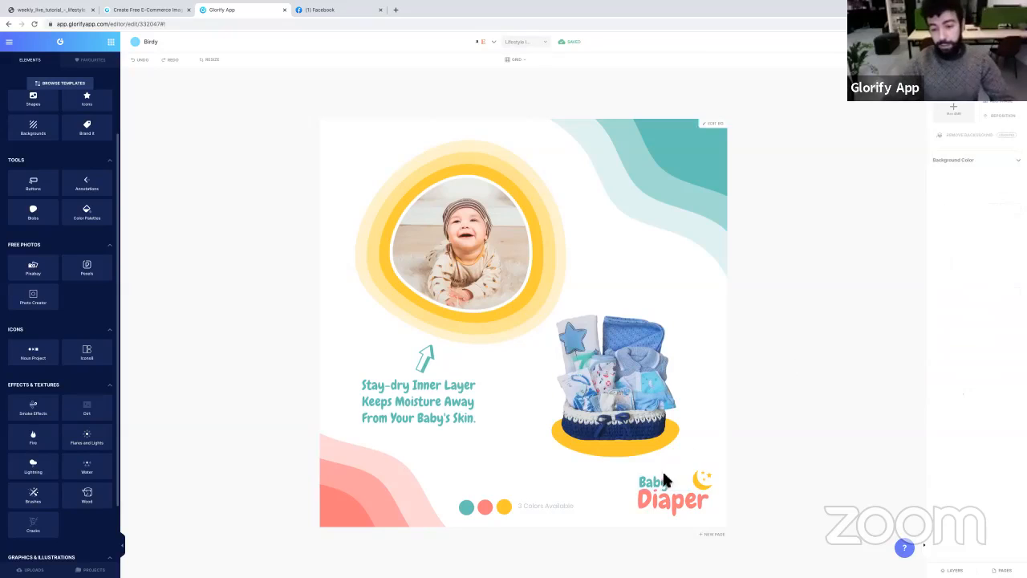
left_click(677, 482)
left_click(728, 481)
- Change the logo word "Diaper" to "Canesto"
left_click(688, 503)
double_click(688, 502)
type("Canesto")
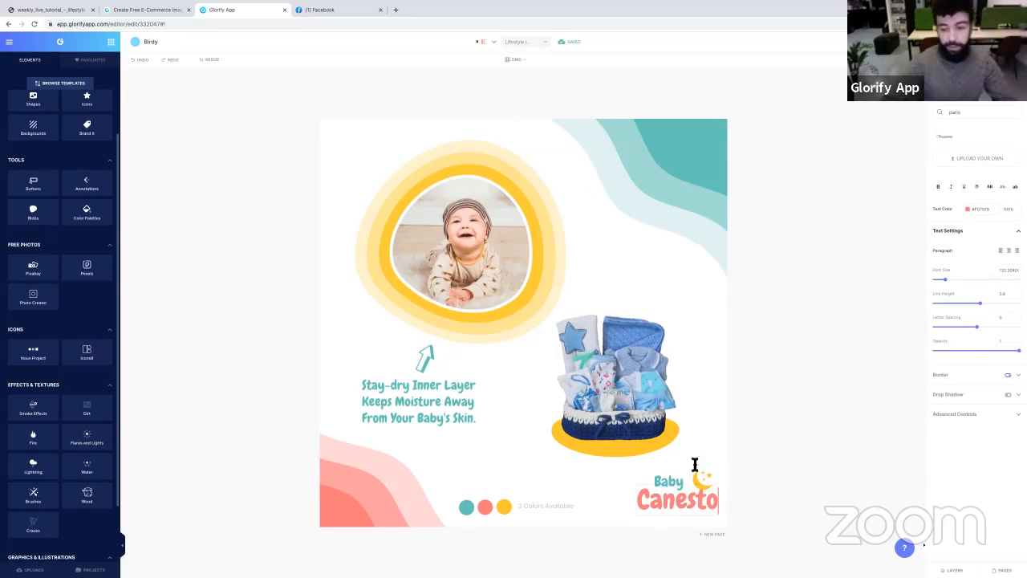
left_click(806, 434)
- Move "Canesto" slightly left and reposition the moon above it so the logo parts no longer overlap
left_click(718, 493)
left_click(702, 466)
left_click(700, 510)
left_click(741, 475)
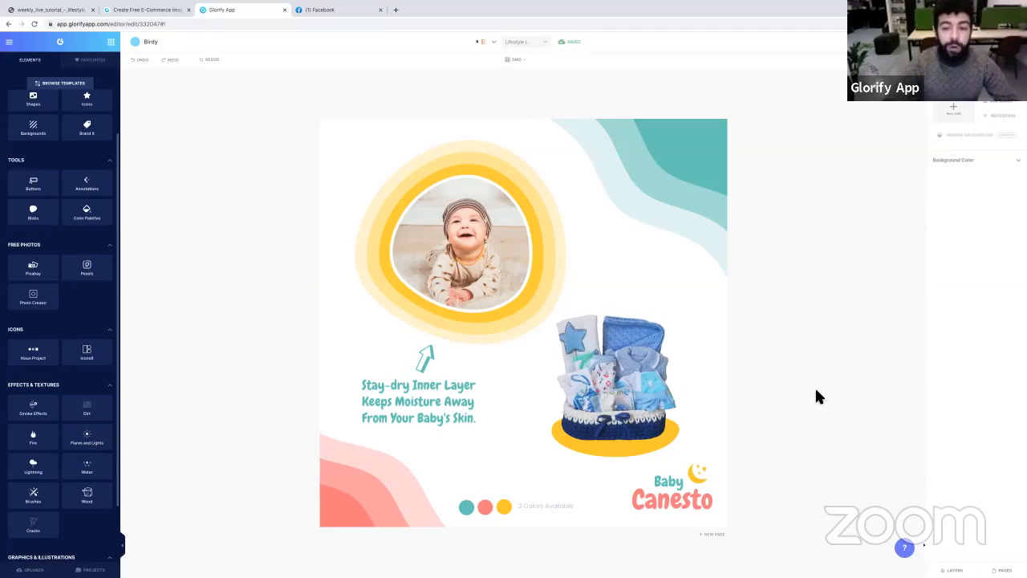
- Recolor the teal waves in the canvas's upper-right corner with a light blue sampled from the gift basket
left_click(647, 362)
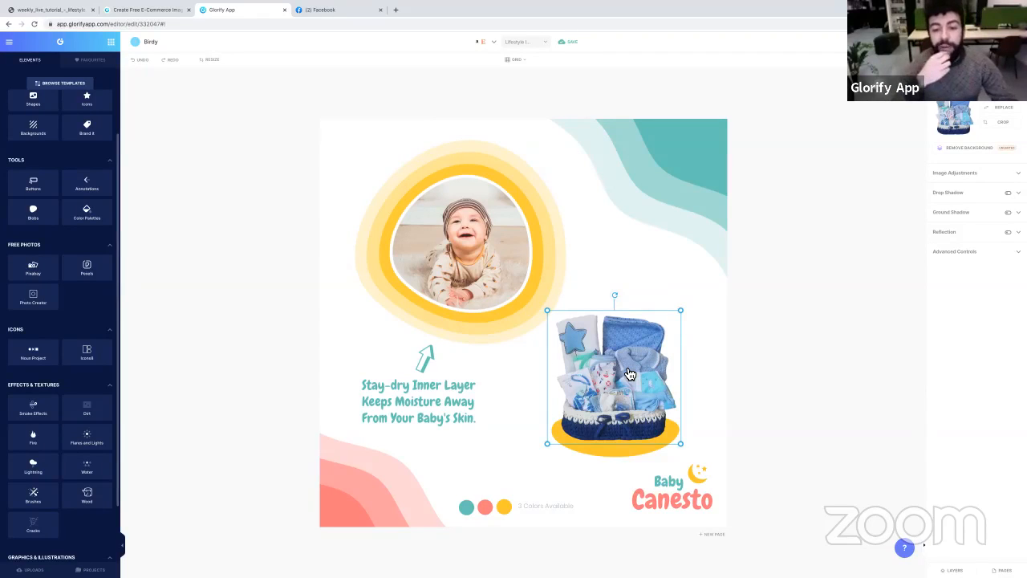
left_click(777, 311)
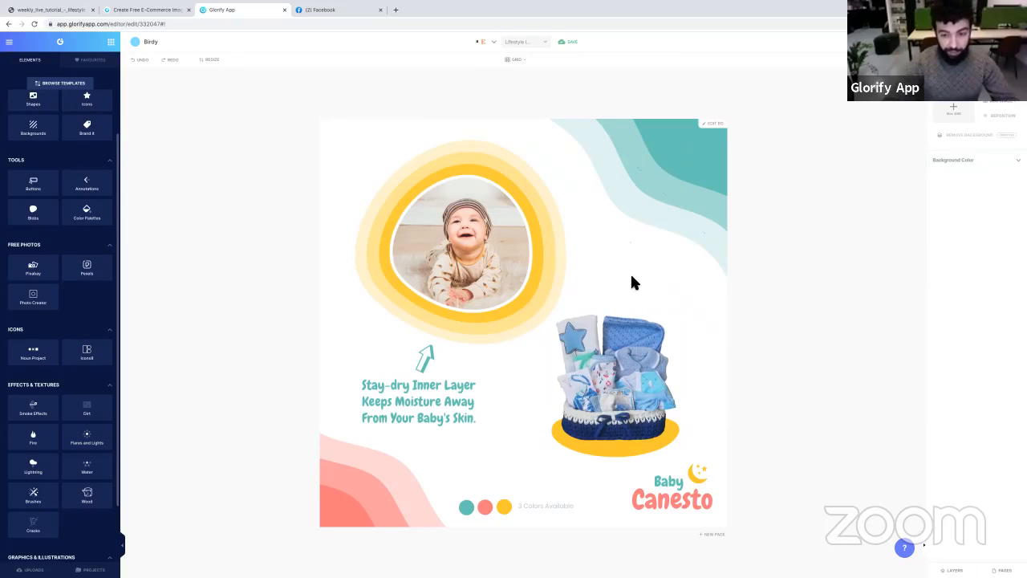
left_click(656, 172)
left_click_drag(656, 172, 621, 262)
left_click(635, 284)
left_click(707, 149)
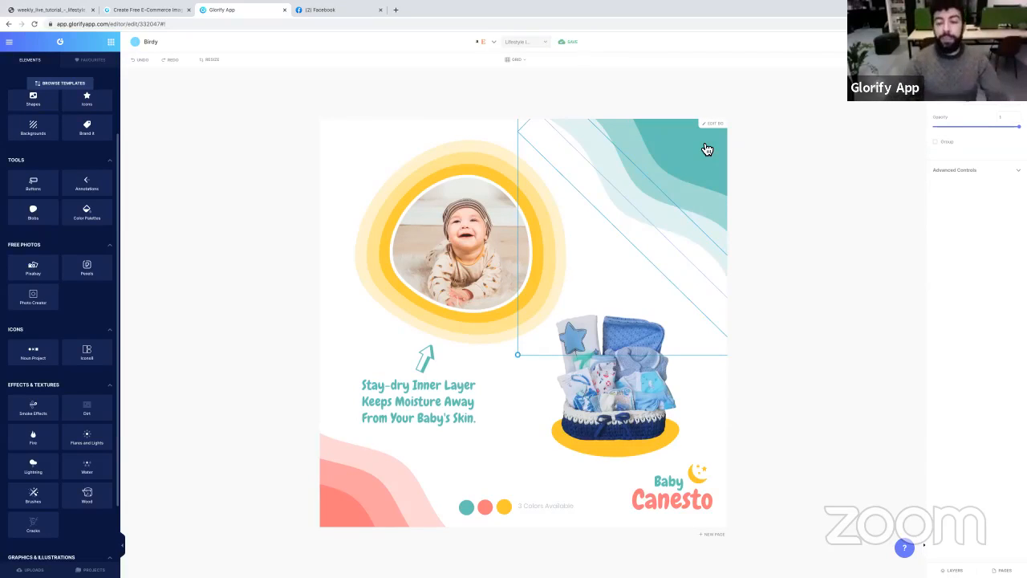
left_click(969, 102)
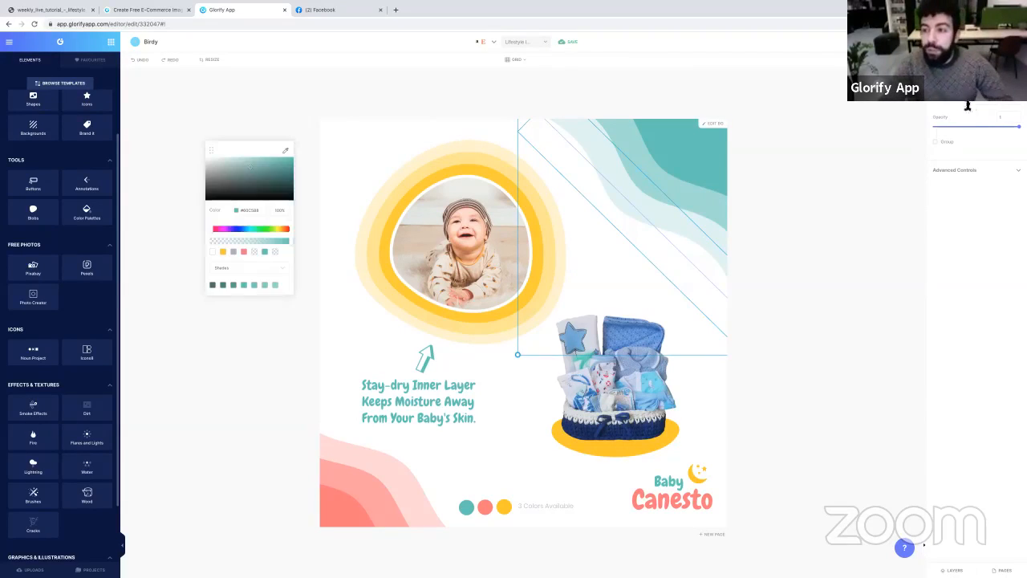
left_click(285, 152)
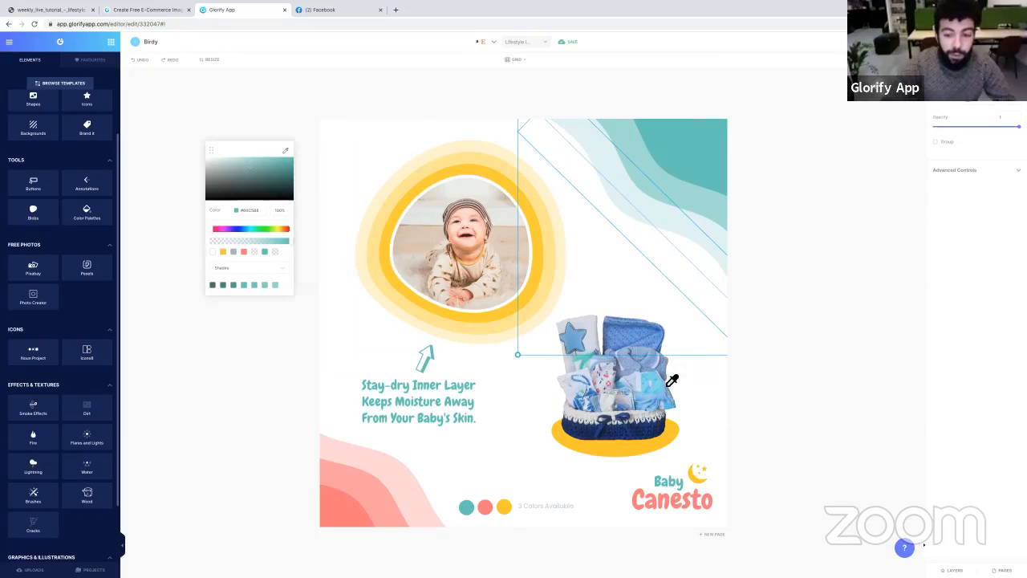
left_click(662, 392)
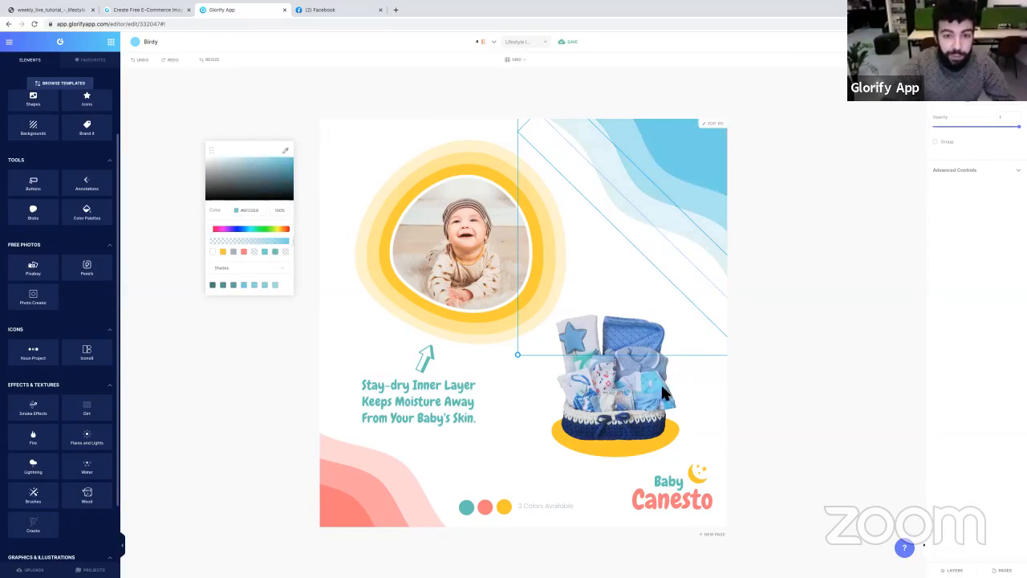
left_click(793, 303)
- Recolor the coral waves in the canvas's lower-left corner with the darker blue sampled from the basket's folded blanket
left_click_drag(352, 493, 345, 518)
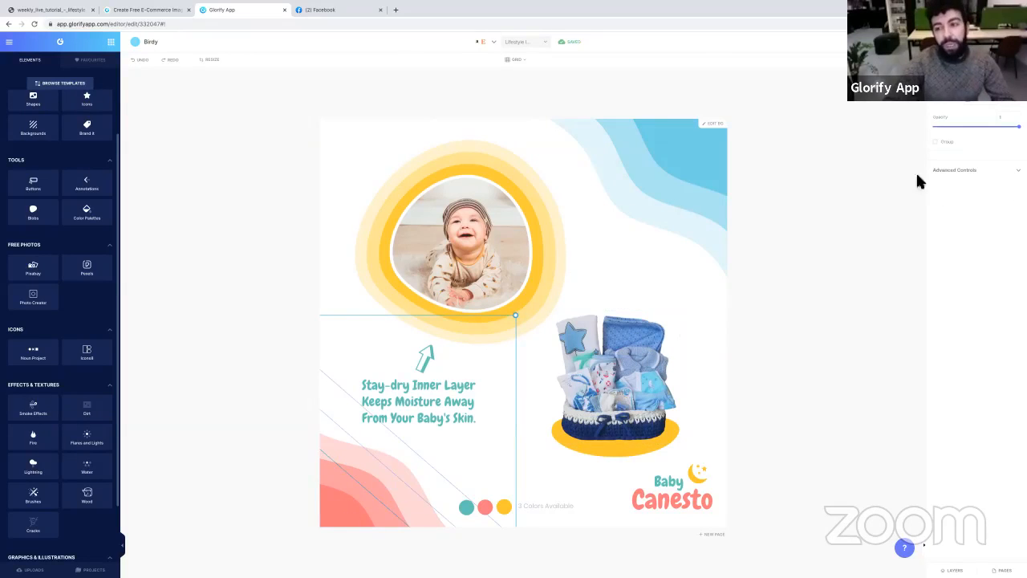
left_click(478, 42)
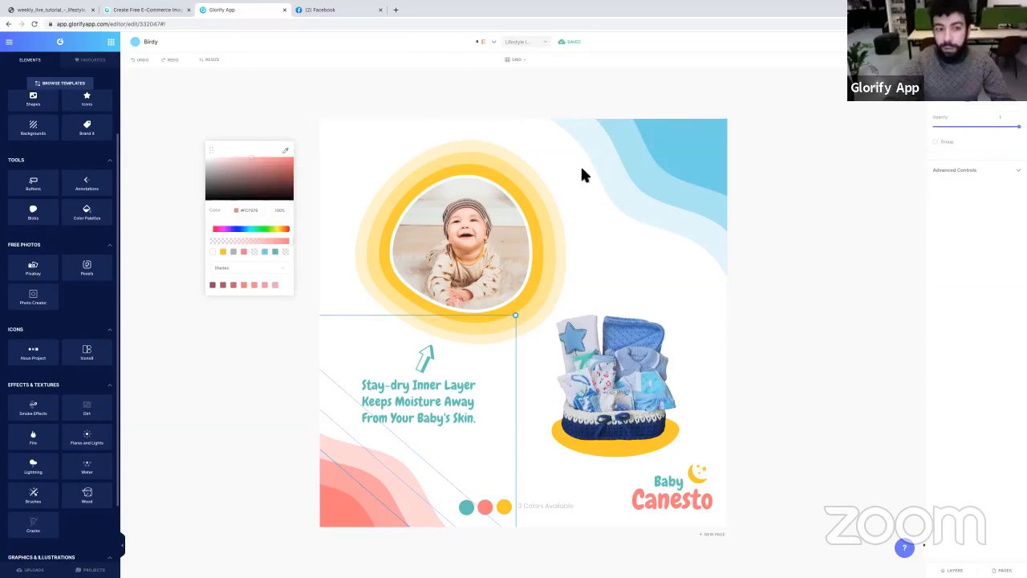
left_click(286, 151)
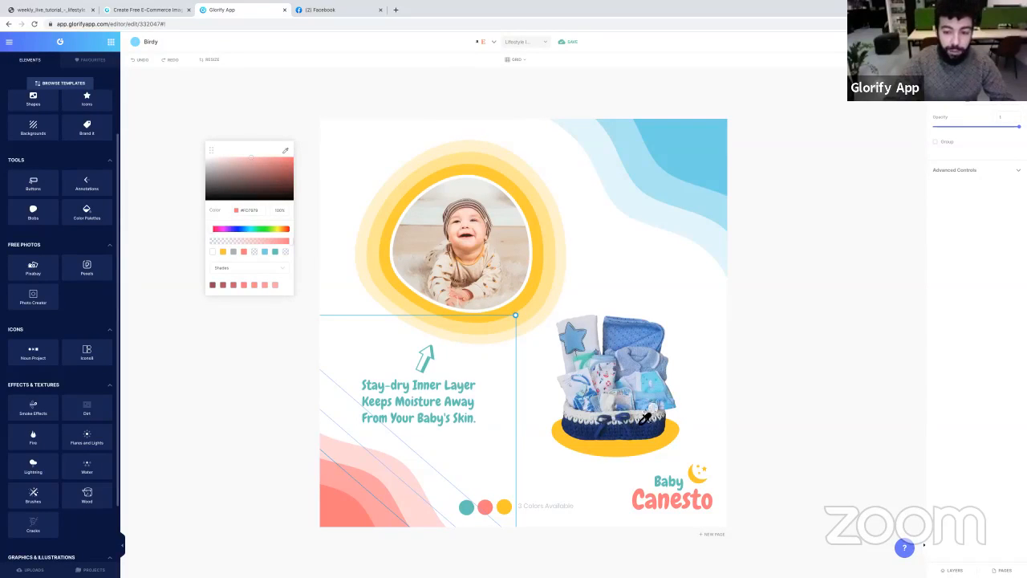
left_click(639, 333)
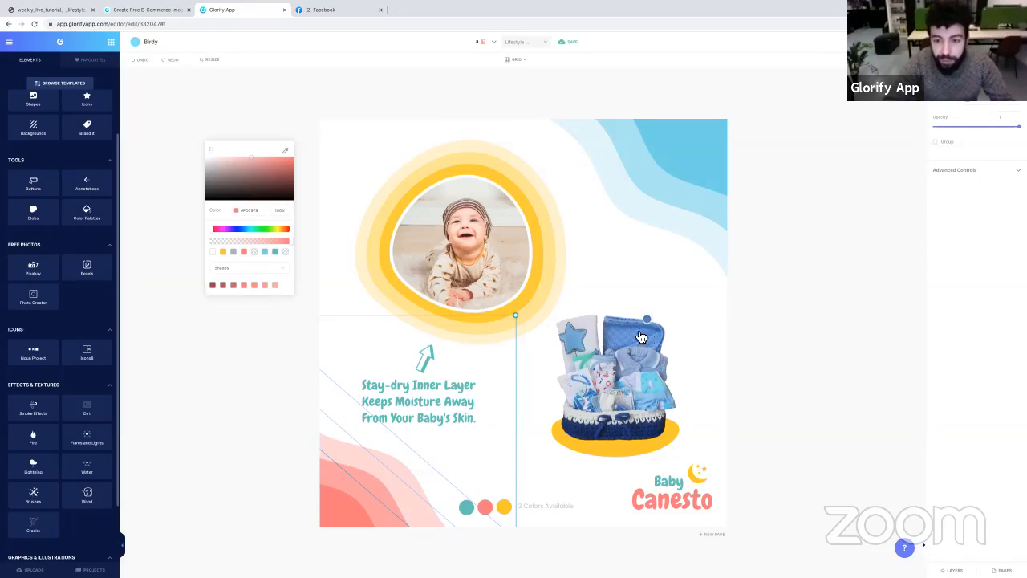
left_click(736, 299)
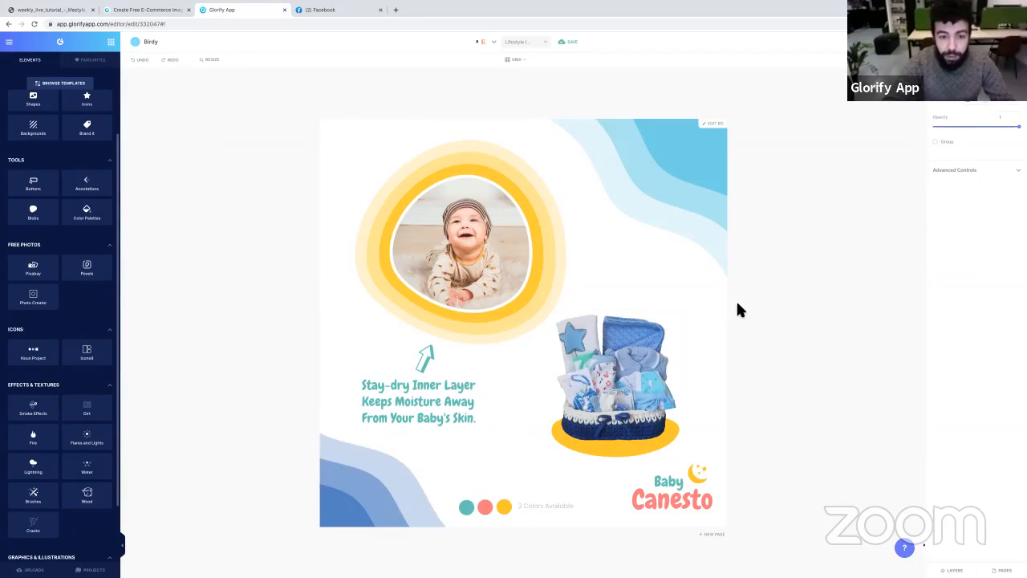
- Recolor the logo word "Canesto" with the darker wave blue and "Baby" with the light wave blue
left_click(669, 515)
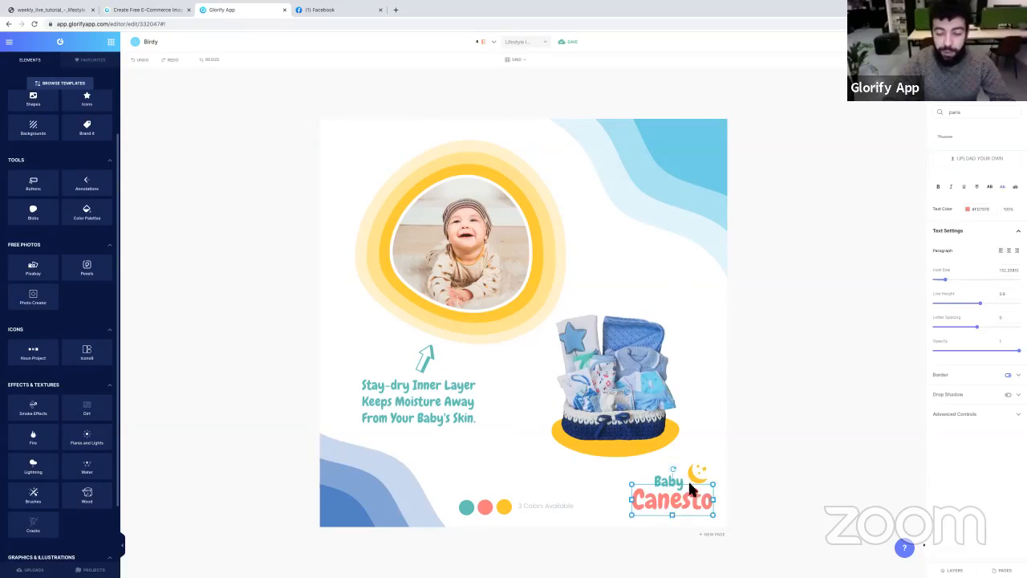
left_click(967, 208)
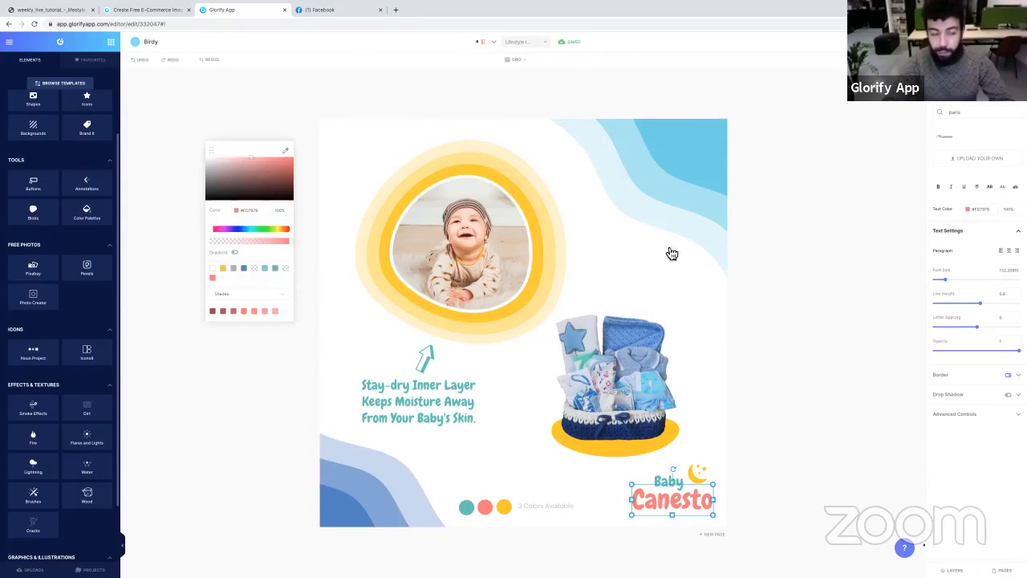
left_click(250, 269)
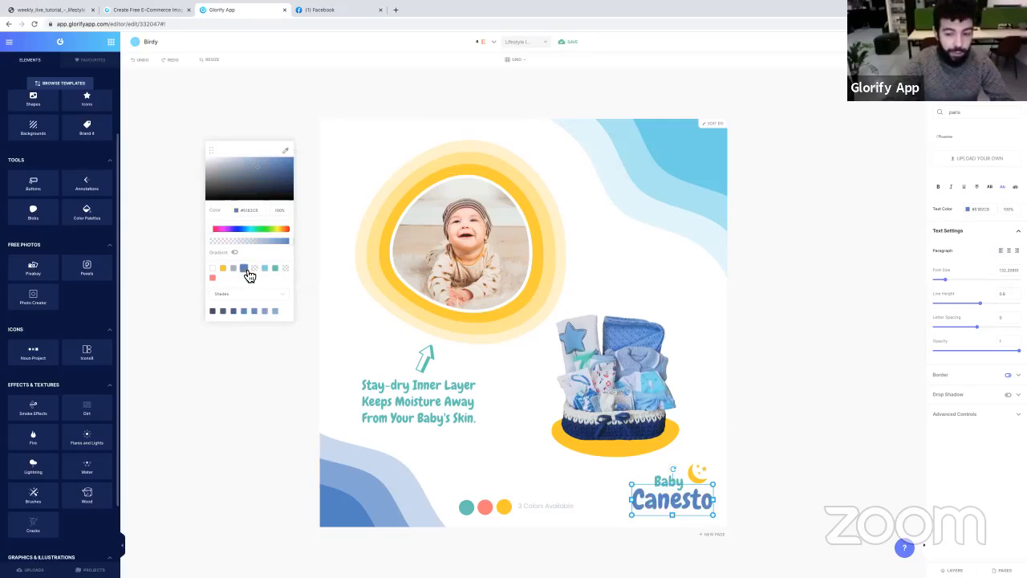
left_click(771, 429)
left_click(674, 486)
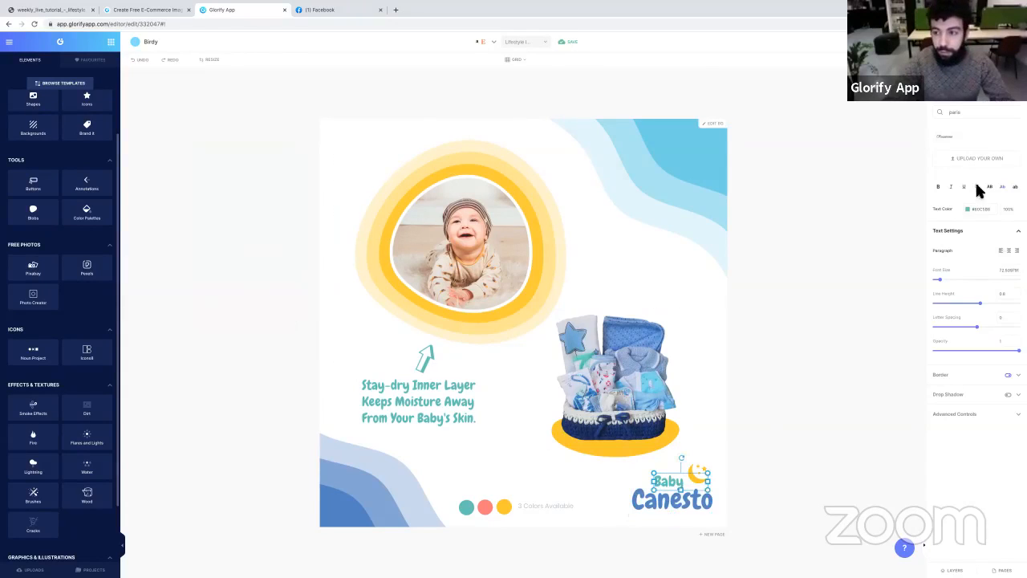
left_click(967, 209)
left_click(266, 269)
left_click(783, 293)
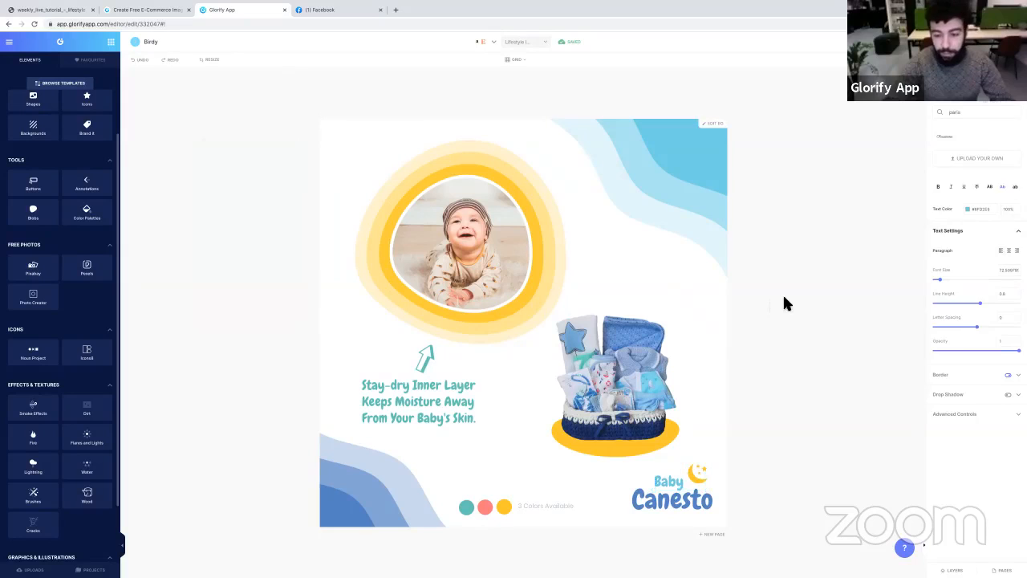
- Change the fill of the yellow oval under the basket to the light blue used in the waves
left_click(619, 455)
left_click_drag(620, 458, 622, 457)
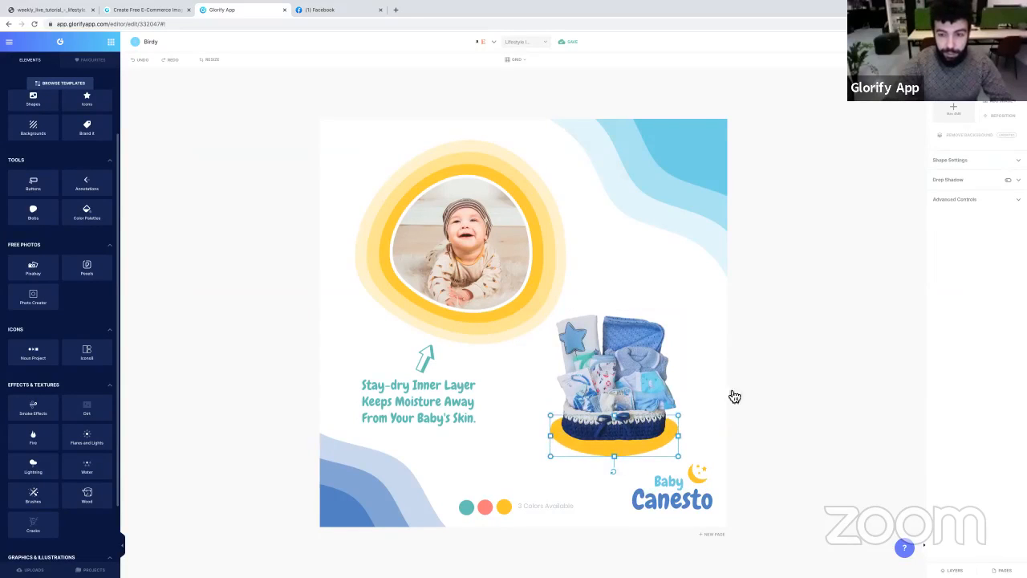
left_click(985, 159)
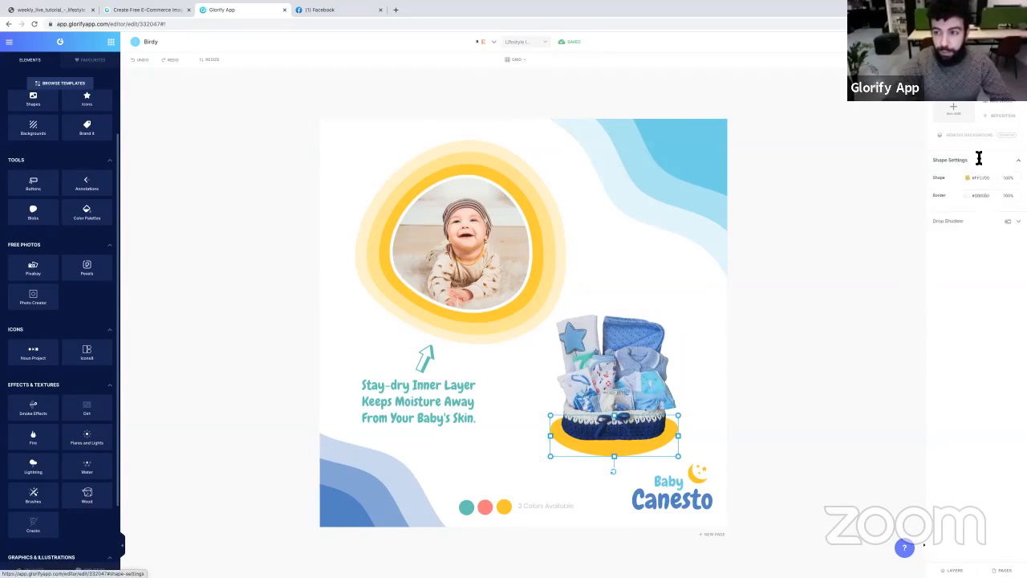
left_click(968, 182)
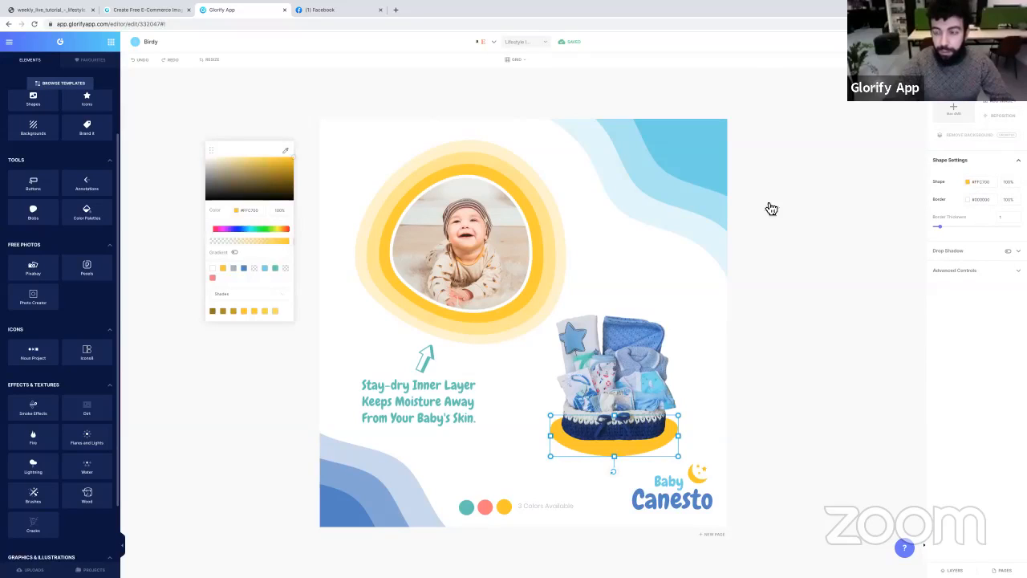
left_click(266, 270)
left_click(823, 353)
- Enlarge the oval under the basket slightly and shift it left to center it beneath the basket
left_click(670, 451)
left_click_drag(678, 415, 687, 412)
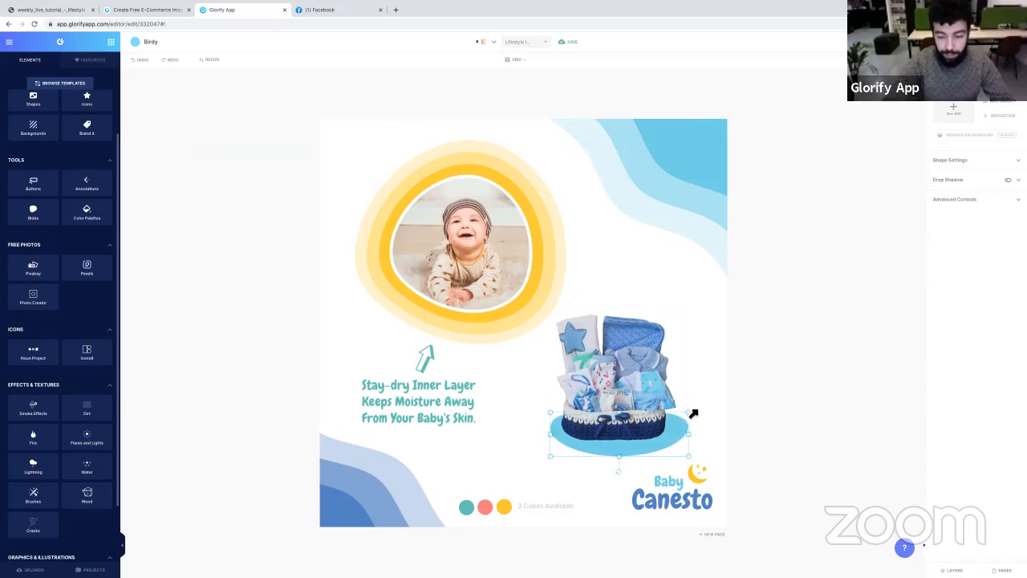
left_click_drag(656, 460, 650, 460)
left_click(774, 356)
- Replace the "Stay-dry Inner Layer" caption below the arrow with "Perfect product for a newborn"
left_click(436, 402)
double_click(433, 393)
key("ctrl+a")
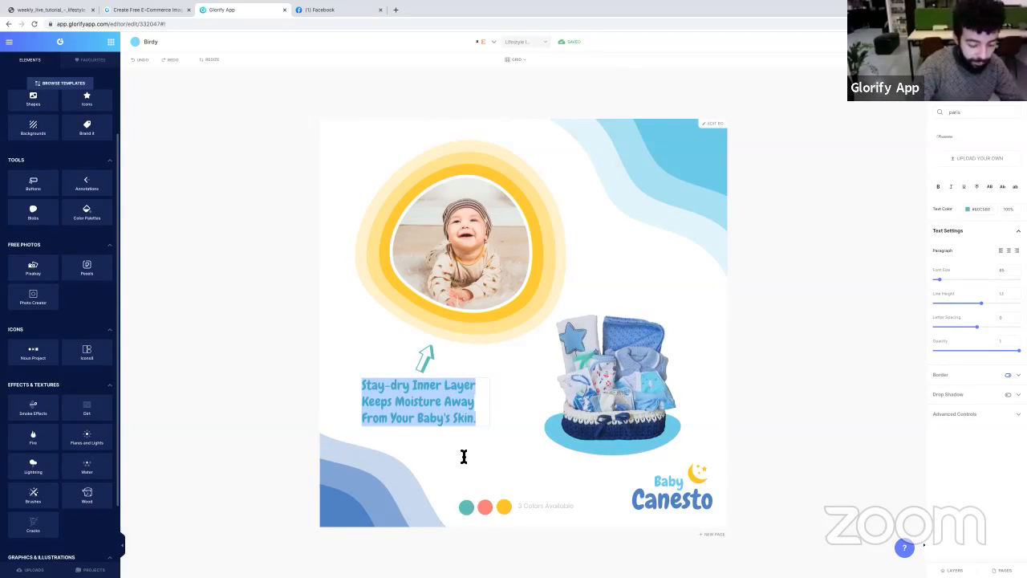
type("Perfect product for a newborn")
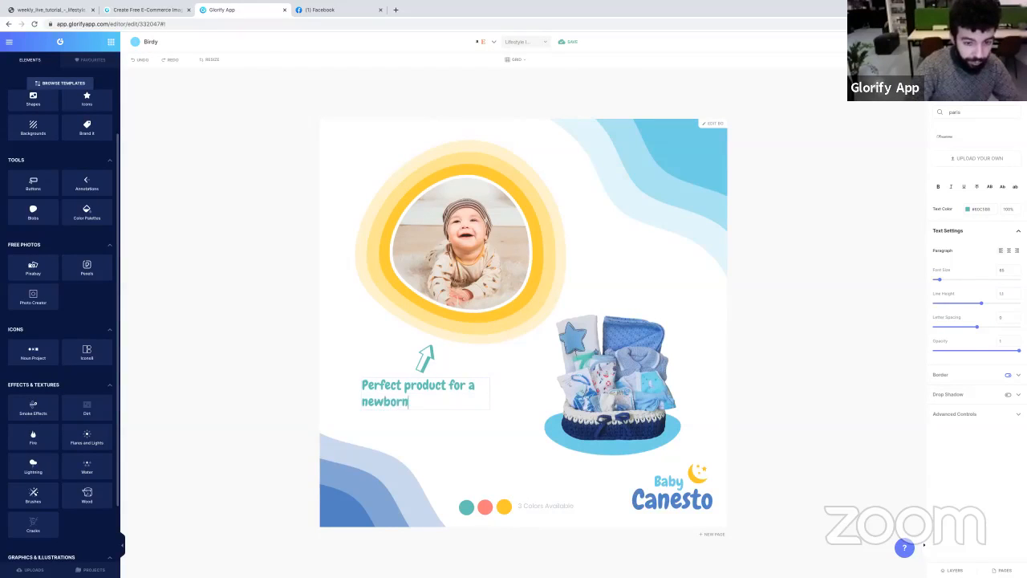
left_click(488, 417)
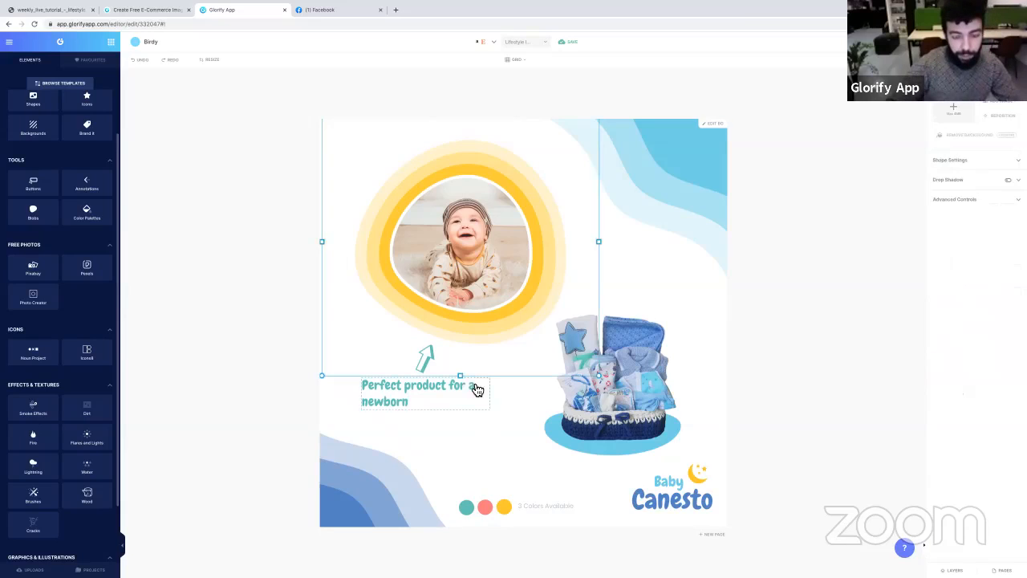
- Rewrap the caption so its second line reads "a newborn!" and shift it slightly right and down below the arrow
left_click(482, 391)
mouse_move(491, 394)
left_mouse_down()
mouse_move(475, 394)
mouse_move(483, 399)
left_mouse_up()
left_click(443, 411)
left_click(461, 446)
- Start replacing the baby photo in the ringed frame and search Pixabay for "baby" images
left_click(480, 274)
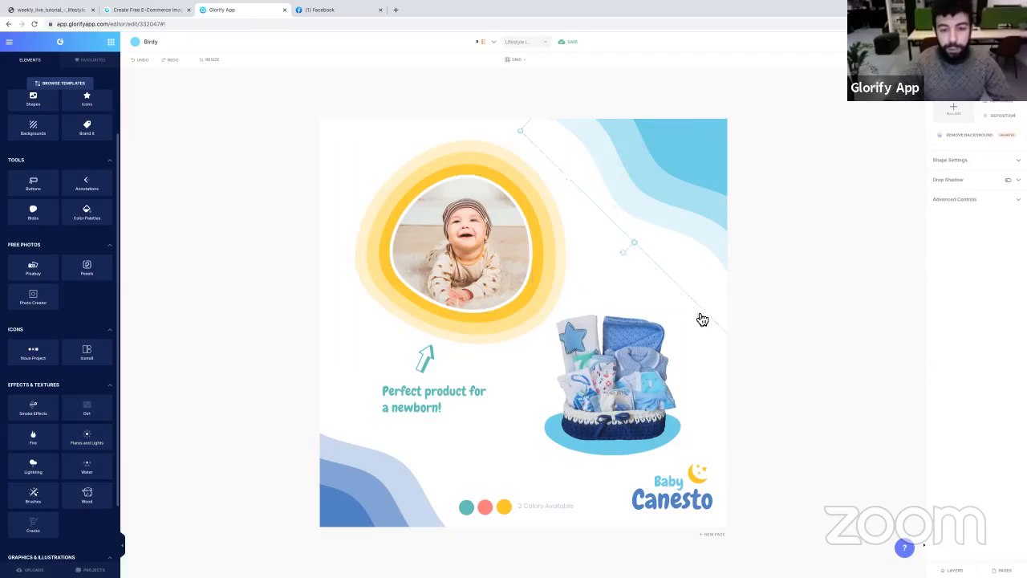
left_click(979, 107)
left_click(107, 98)
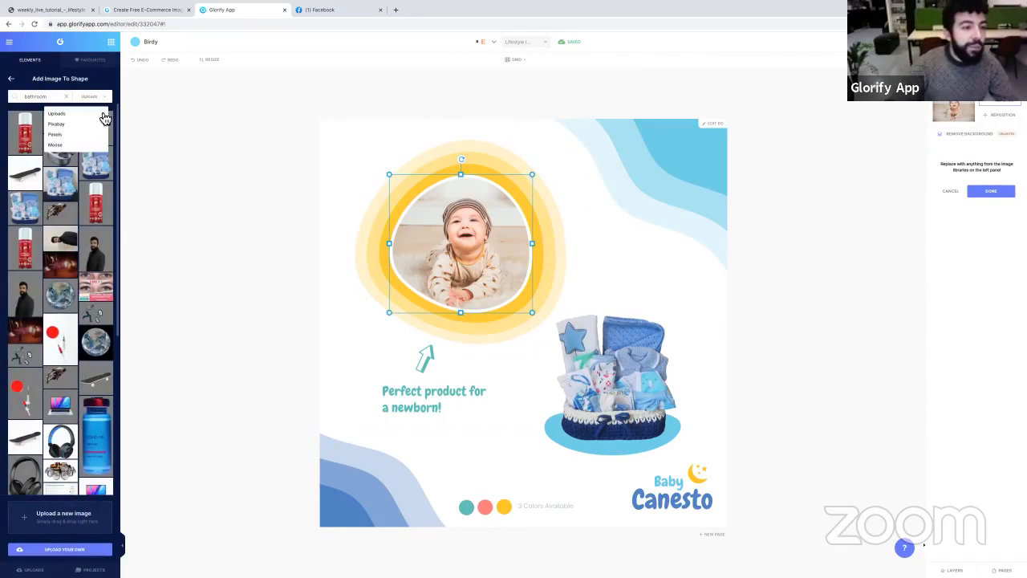
left_click(80, 124)
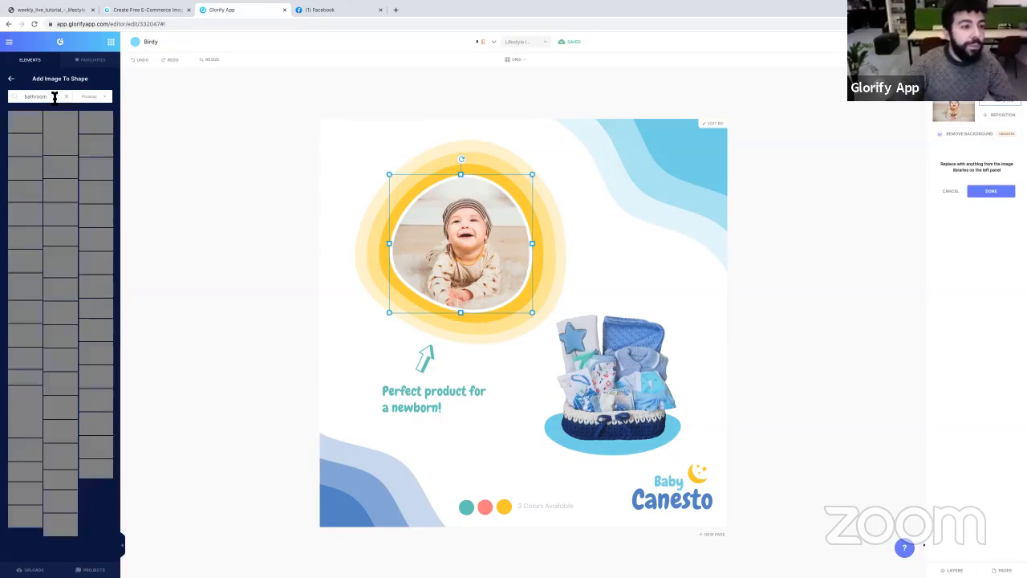
left_click_drag(48, 96, 28, 97)
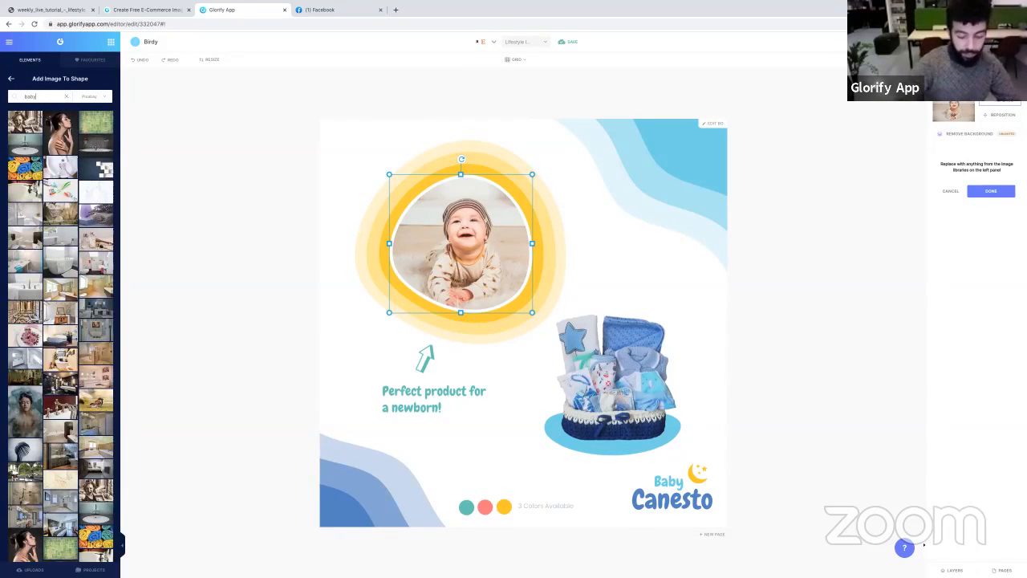
type("baby")
key("Return")
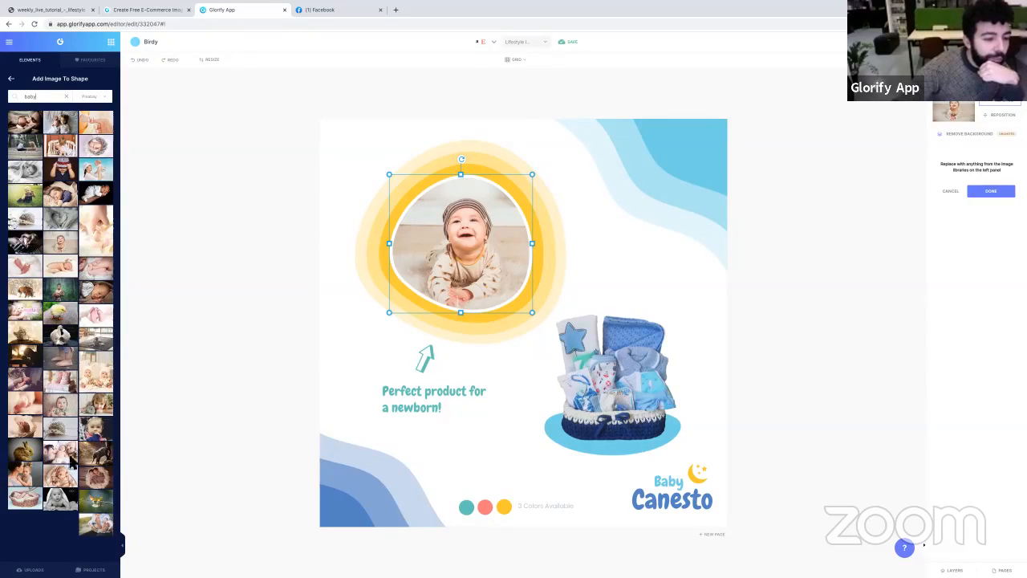
- Fill the frame with the photo of a white-hatted woman lifting a baby, enlarge it slightly and shift it horizontally to fit both faces
left_click(91, 313)
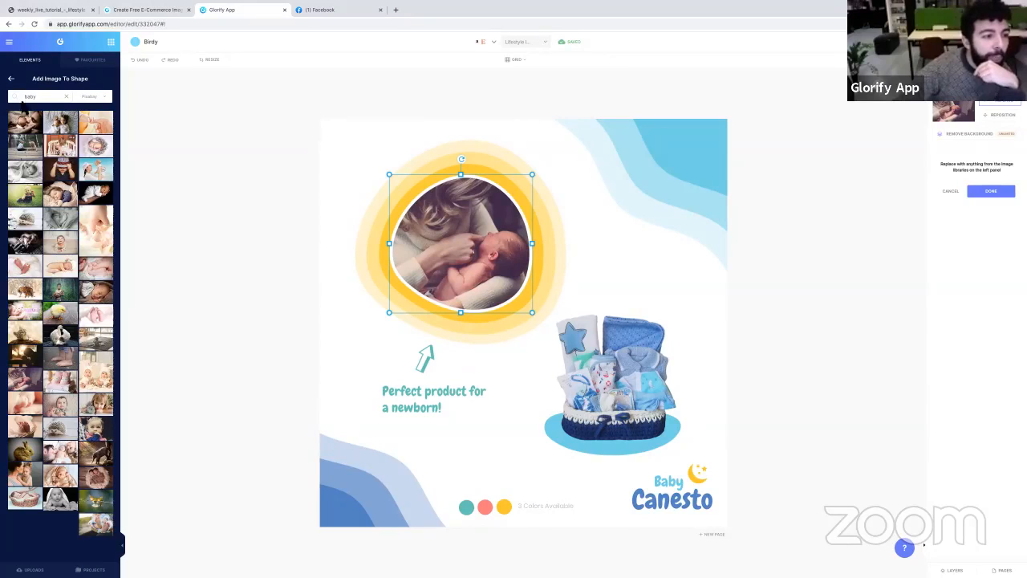
left_click(101, 171)
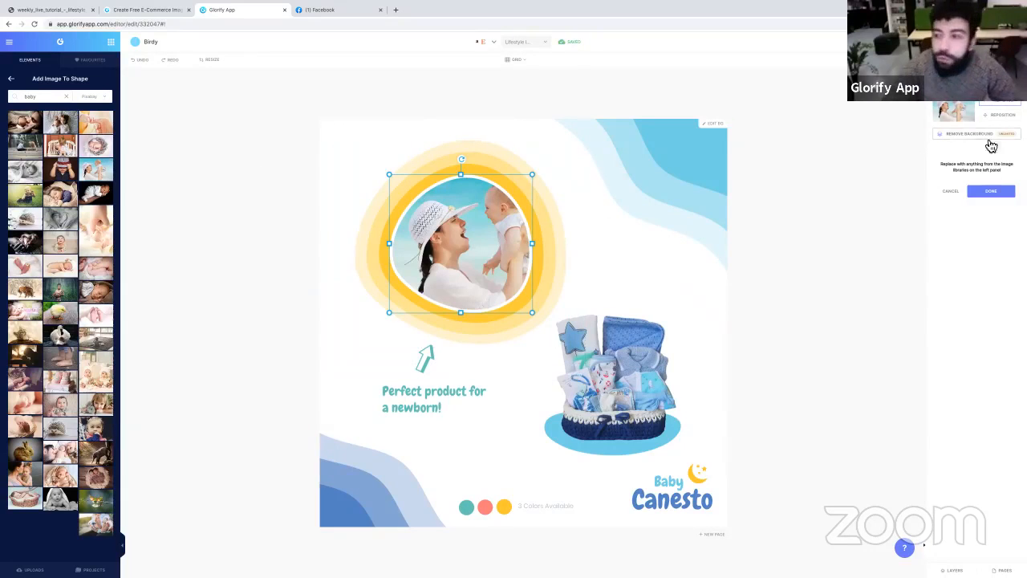
left_click(999, 115)
left_click_drag(940, 161, 942, 160)
left_click_drag(936, 206, 948, 206)
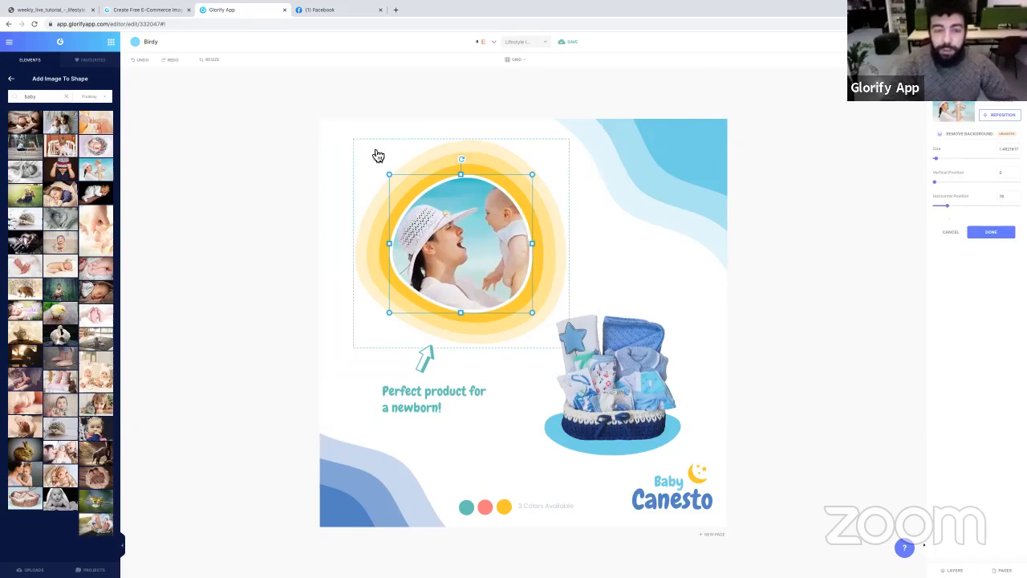
- Move the framed photo together with its yellow rings slightly up and left
left_click(606, 273)
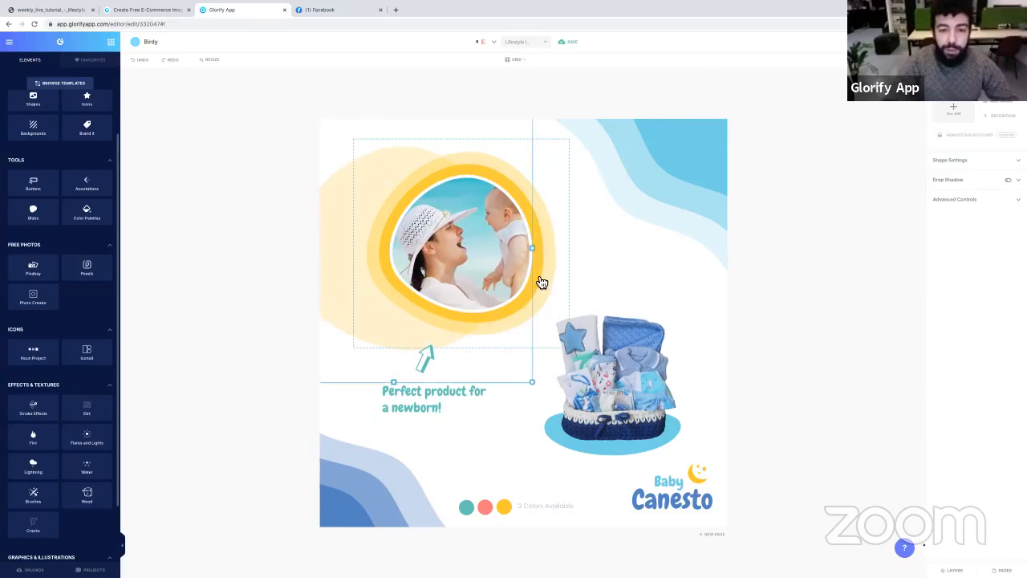
left_click(639, 265)
left_click_drag(637, 257, 500, 266)
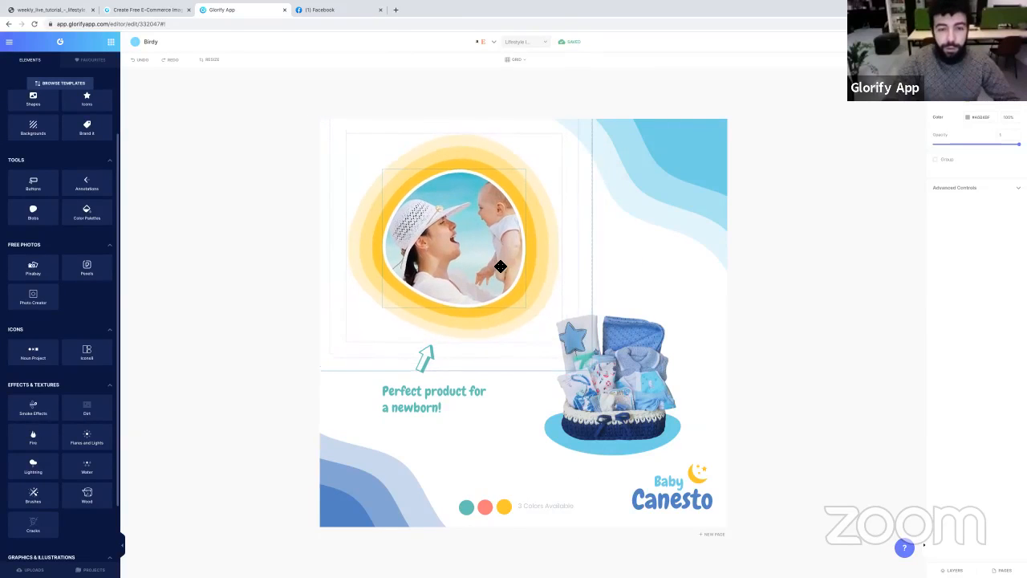
left_click(769, 388)
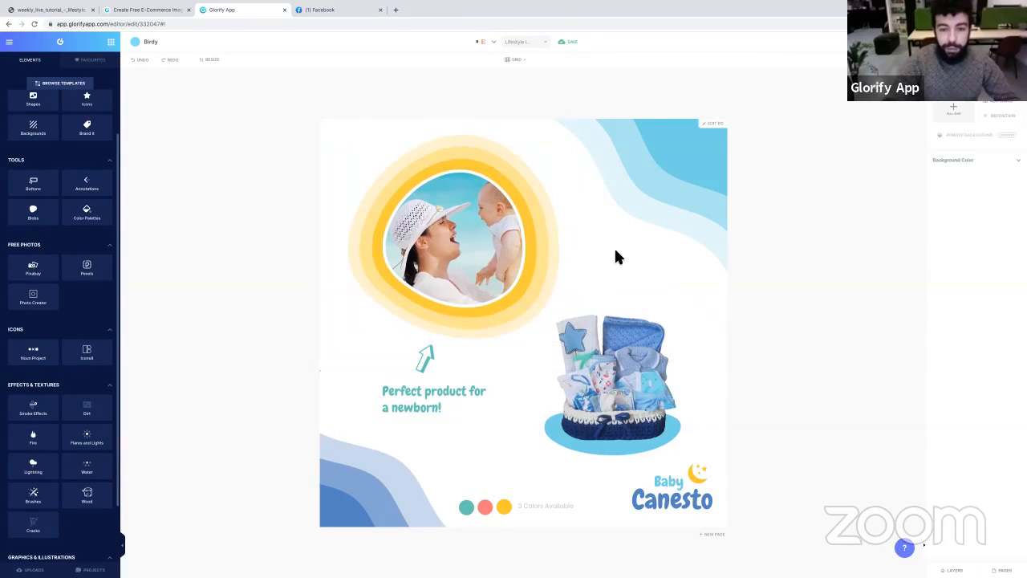
left_click_drag(543, 258, 532, 259)
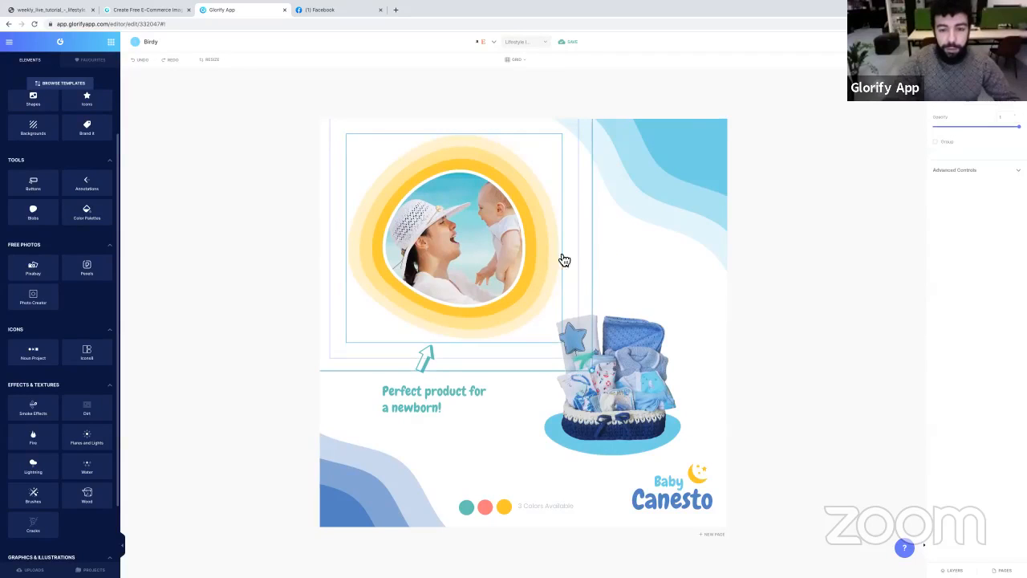
- Recolor the yellow rings around the framed mother-and-baby photo with a teal sampled from the gift basket image
left_click(968, 107)
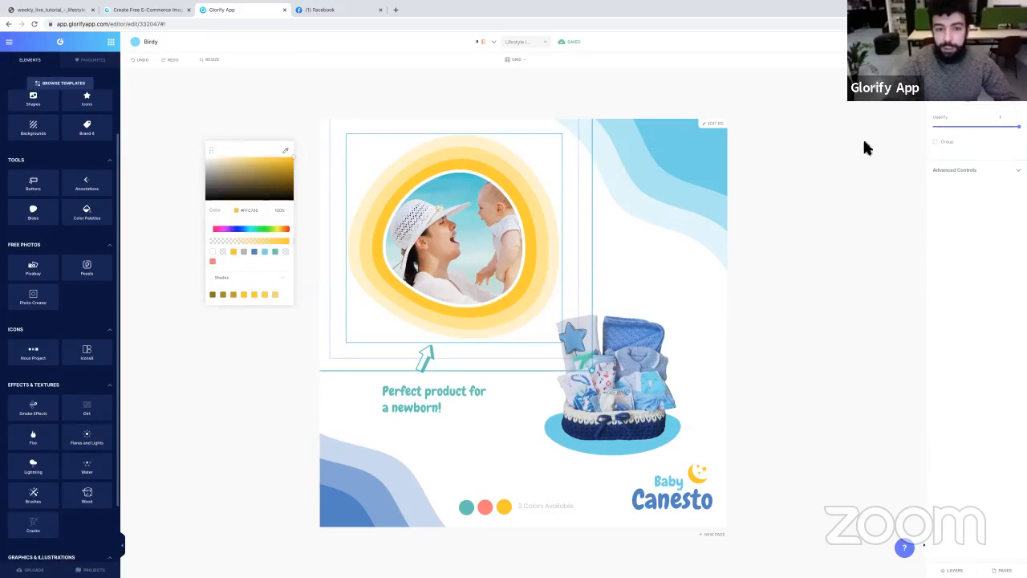
left_click(254, 230)
left_click_drag(254, 237, 251, 237)
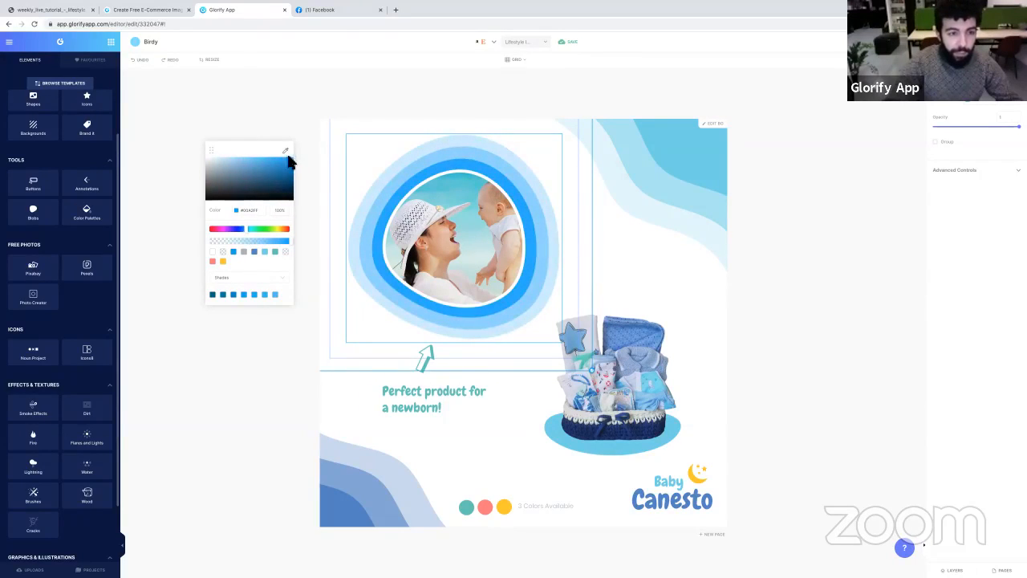
left_click(286, 152)
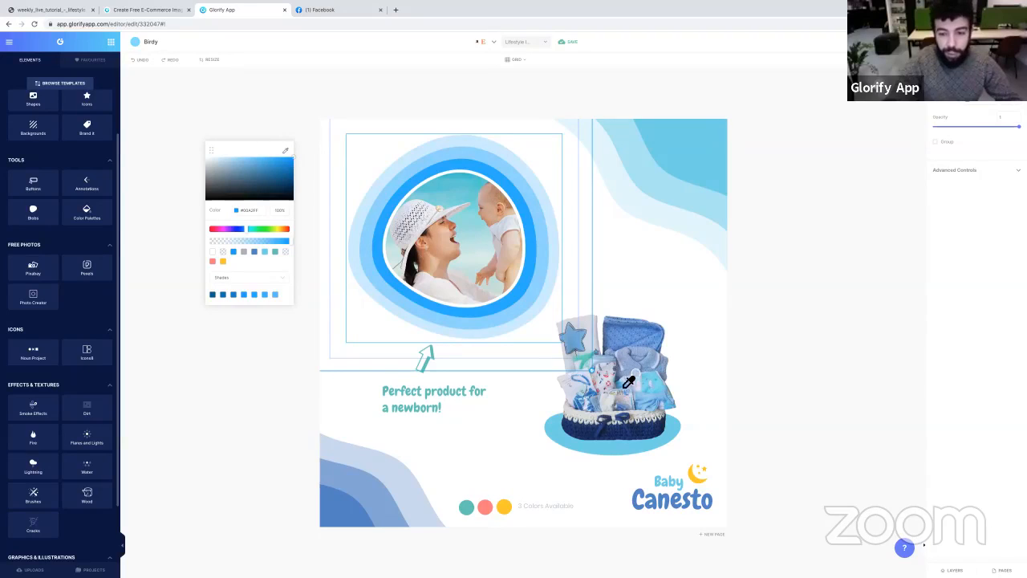
left_click(588, 360)
left_click(772, 349)
left_click(594, 359)
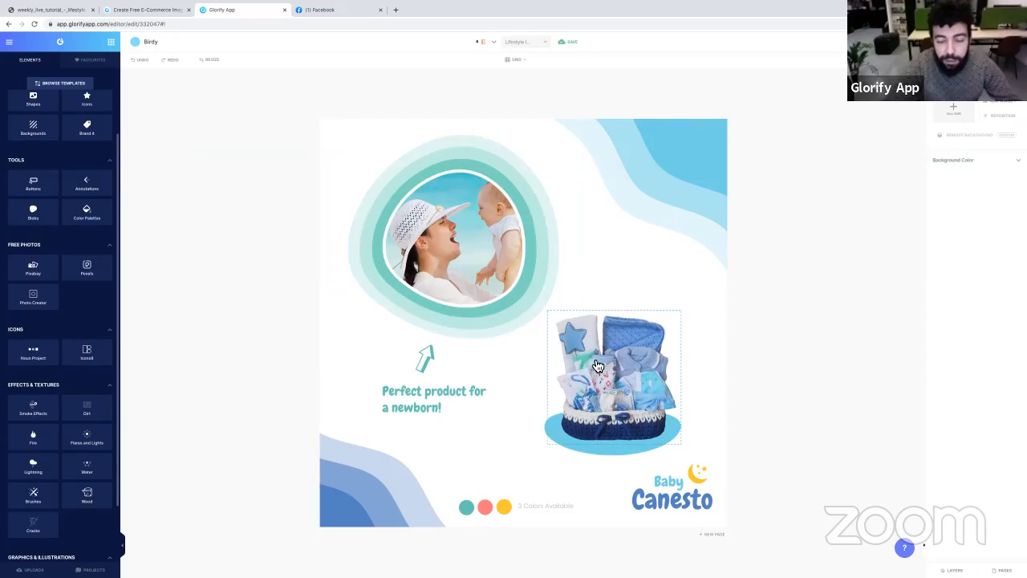
- Open the text color choices for the "Perfect product for a newborn!" caption
left_click(466, 430)
left_click(426, 360)
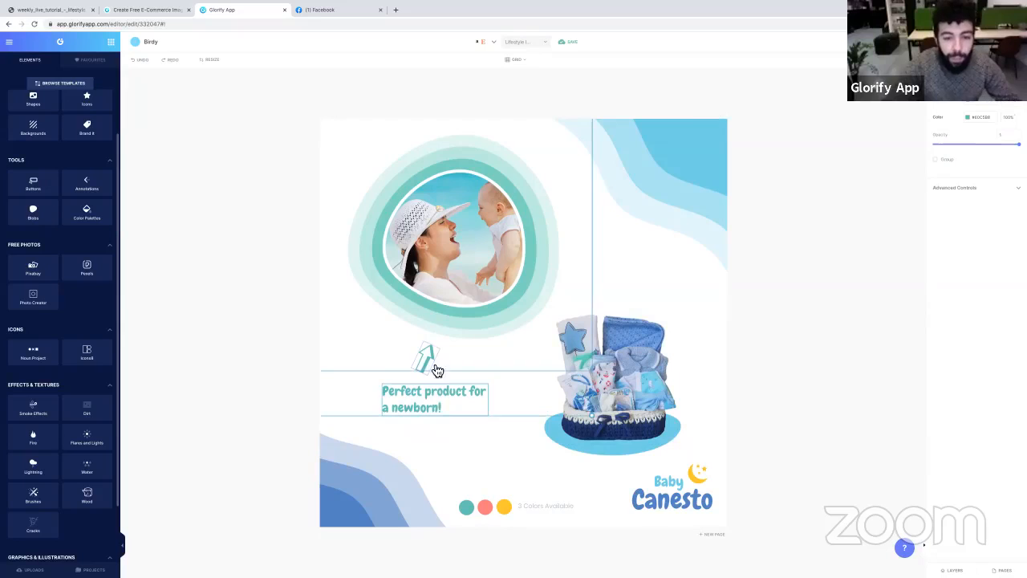
left_click(449, 403)
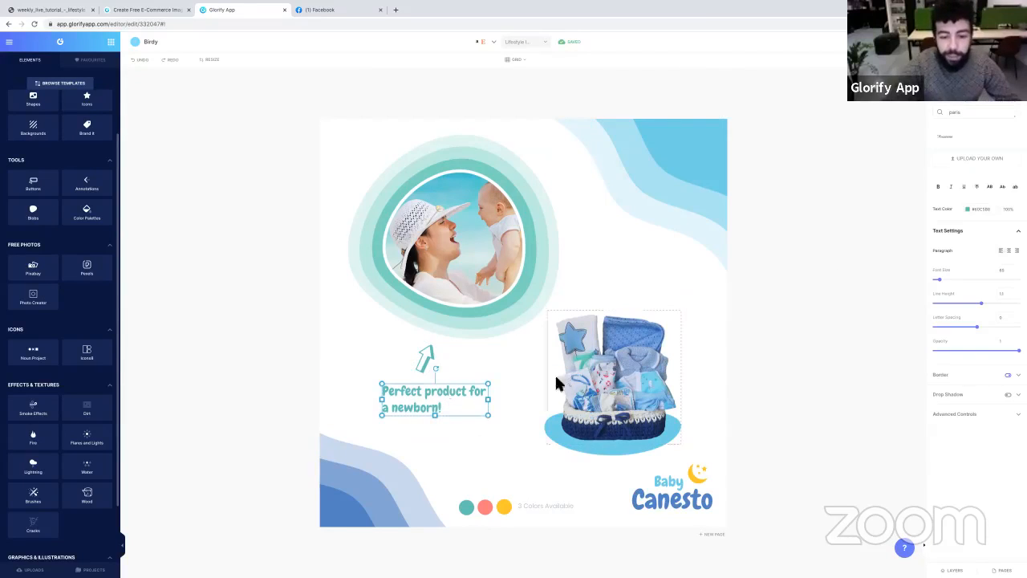
left_click(968, 211)
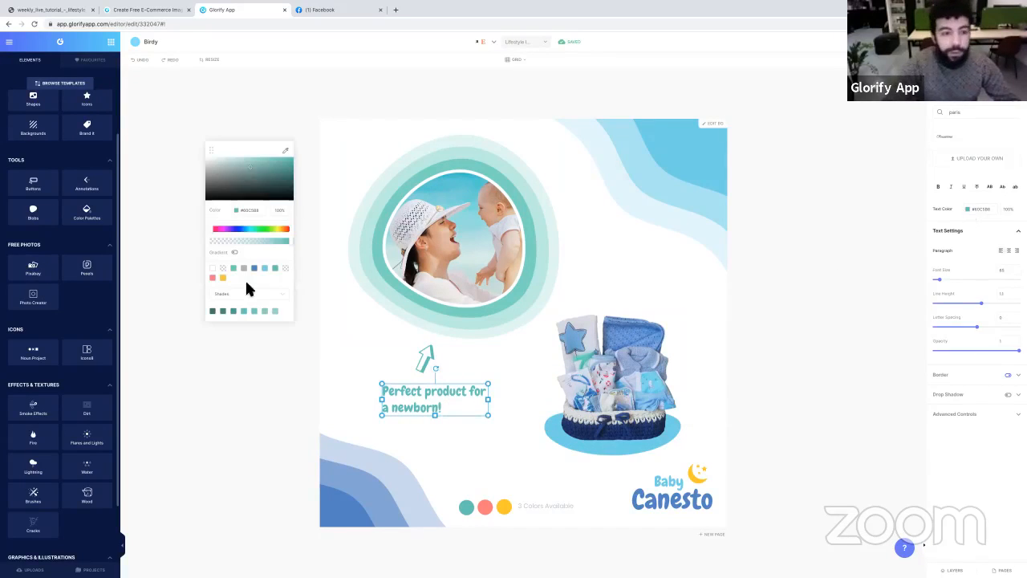
- Recolor the arrow above the "Perfect product for a newborn!" text in teal to match the text
left_click(481, 467)
left_click(425, 358)
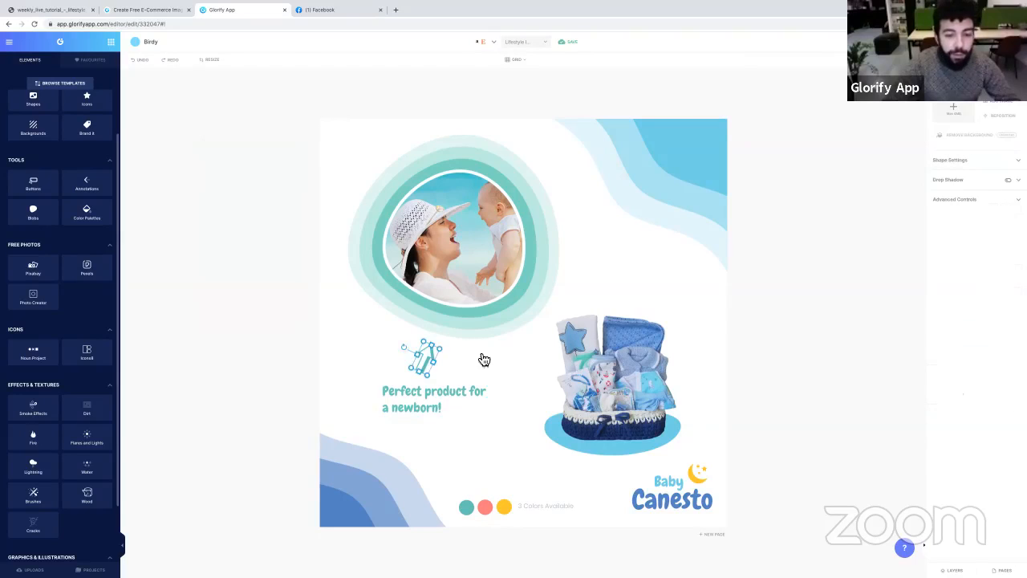
left_click(967, 181)
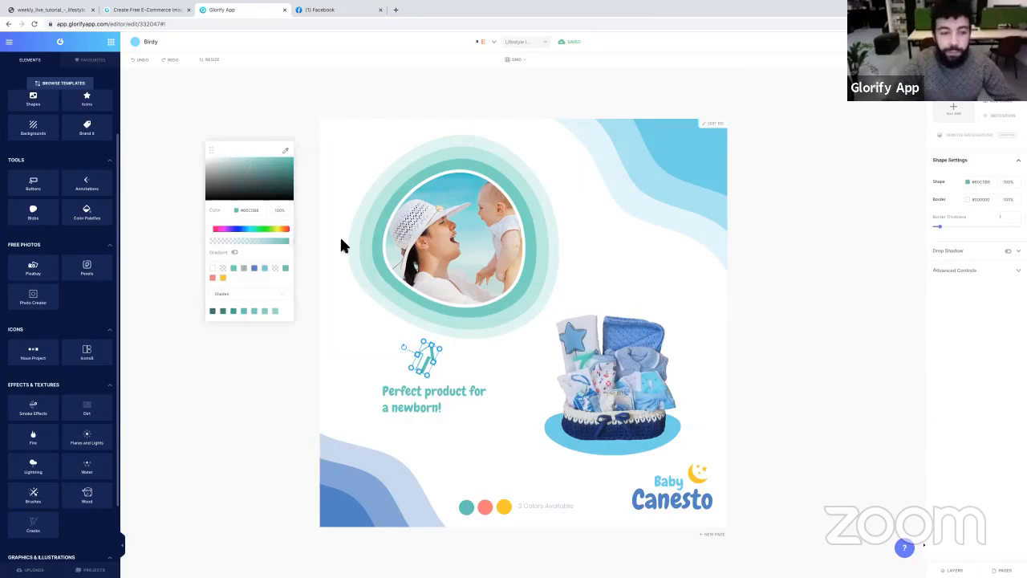
left_click(481, 453)
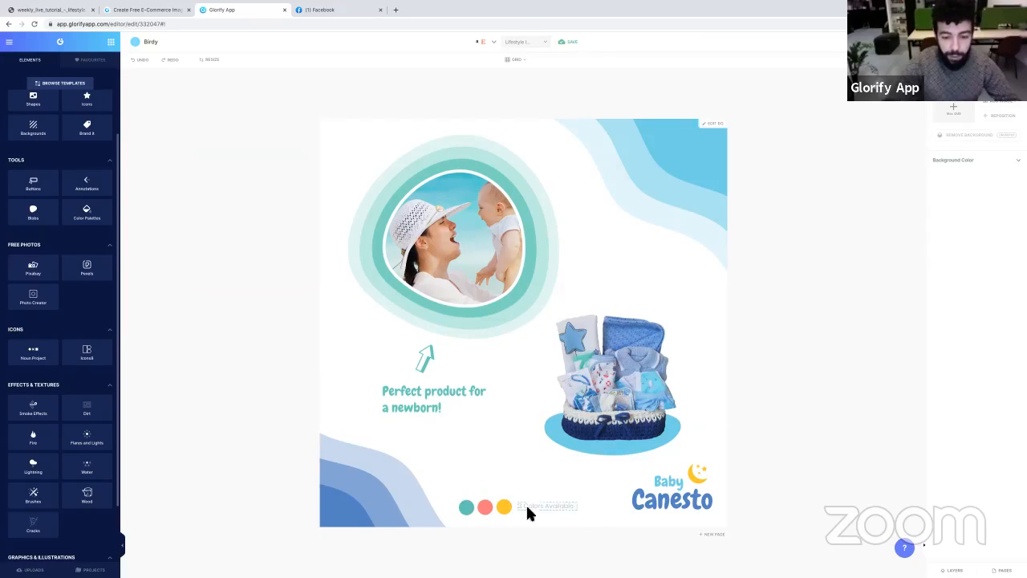
- Change the first color-sample circle below the caption to the palette's dark blue
left_click(466, 516)
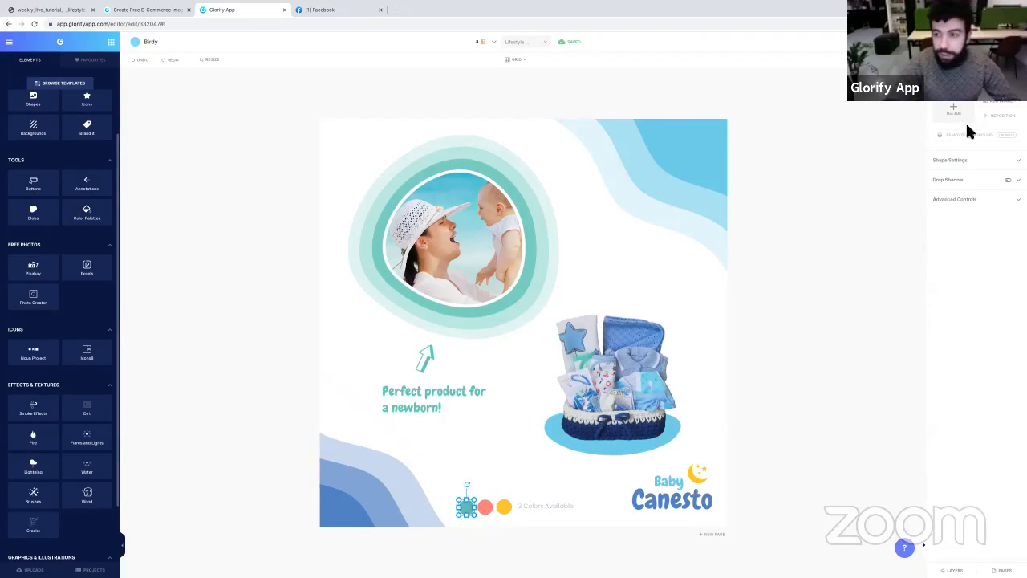
left_click(967, 182)
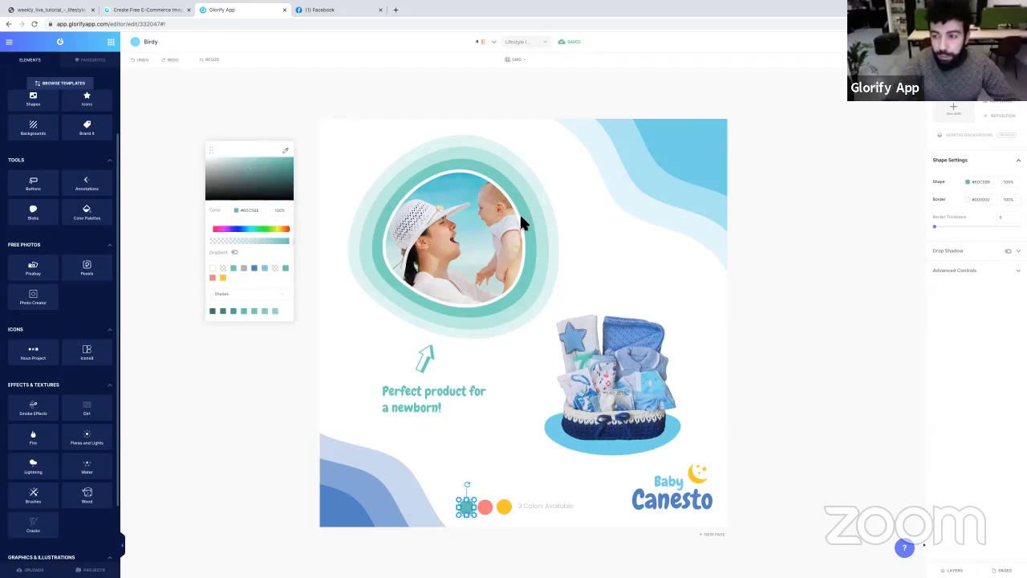
left_click(254, 269)
left_click(502, 534)
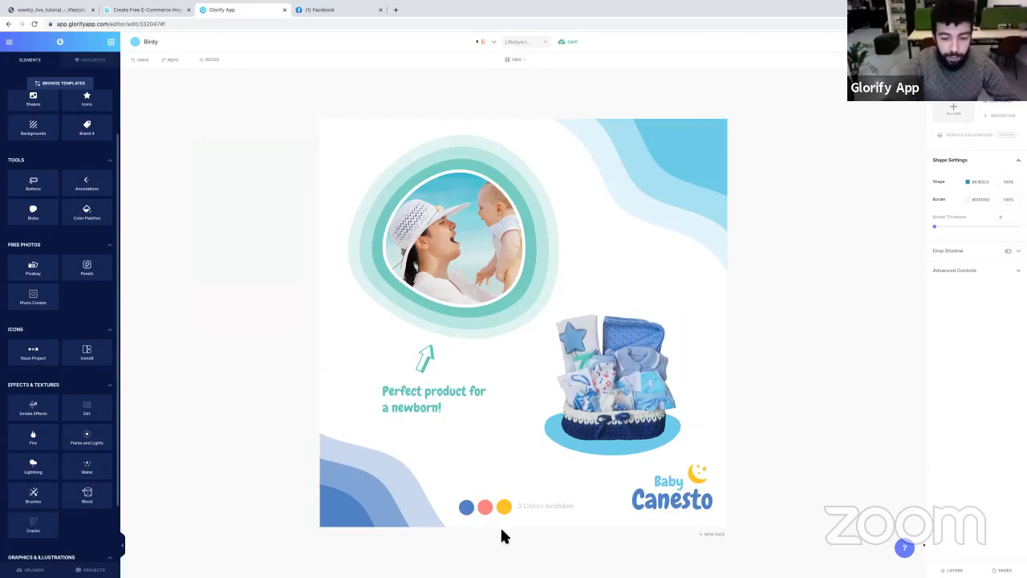
- Change the middle pink color-sample circle to the palette's teal
left_click(486, 505)
left_click(564, 523)
left_click(491, 511)
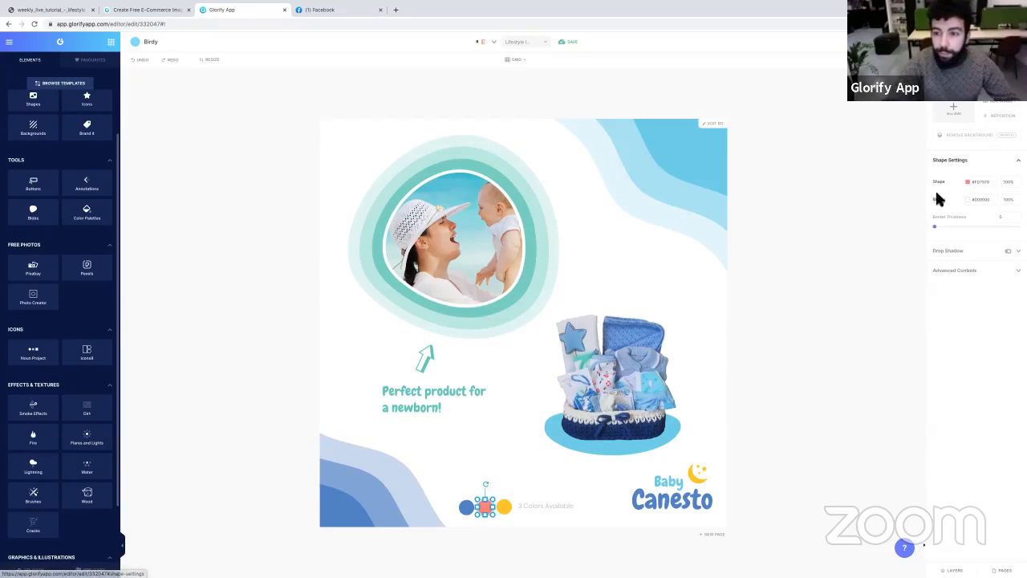
left_click(969, 183)
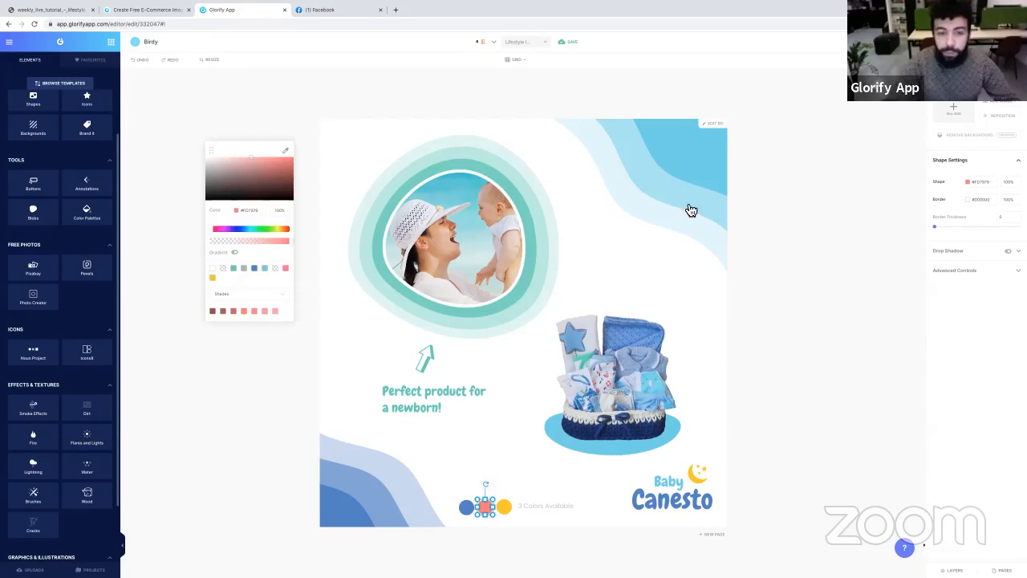
left_click(234, 270)
- Change the yellow color-sample circle to the palette's light blue
left_click(504, 507)
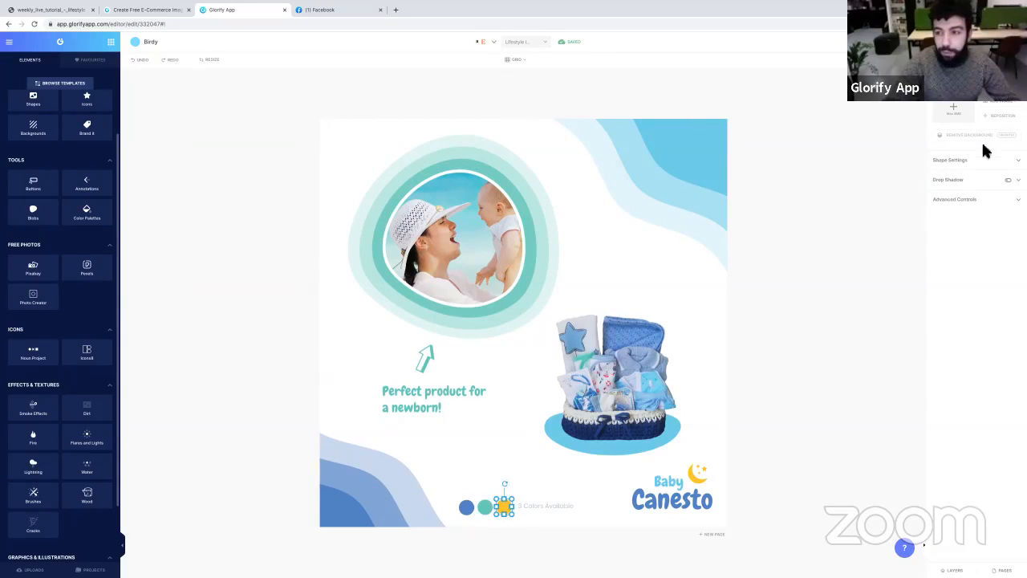
left_click(967, 182)
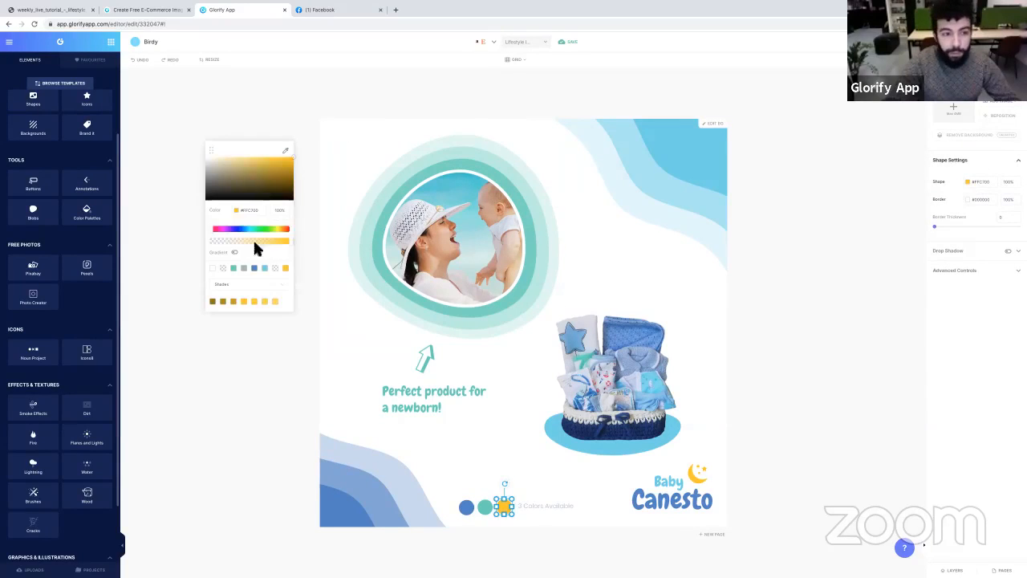
left_click(265, 270)
left_click(776, 294)
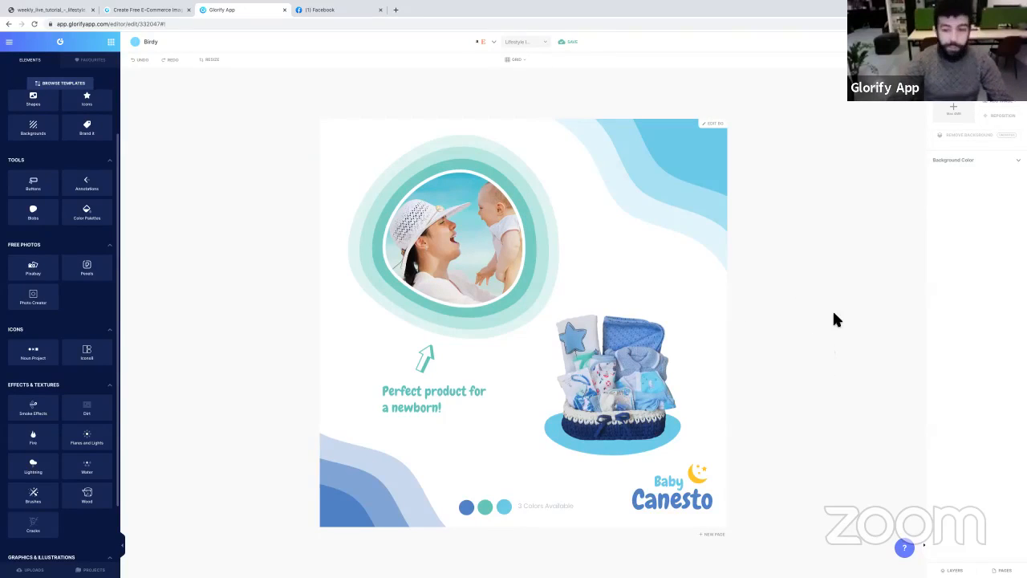
- Adjust the gift basket image to brightness 0.1, saturation 0.05 and contrast 0.04
left_click(639, 387)
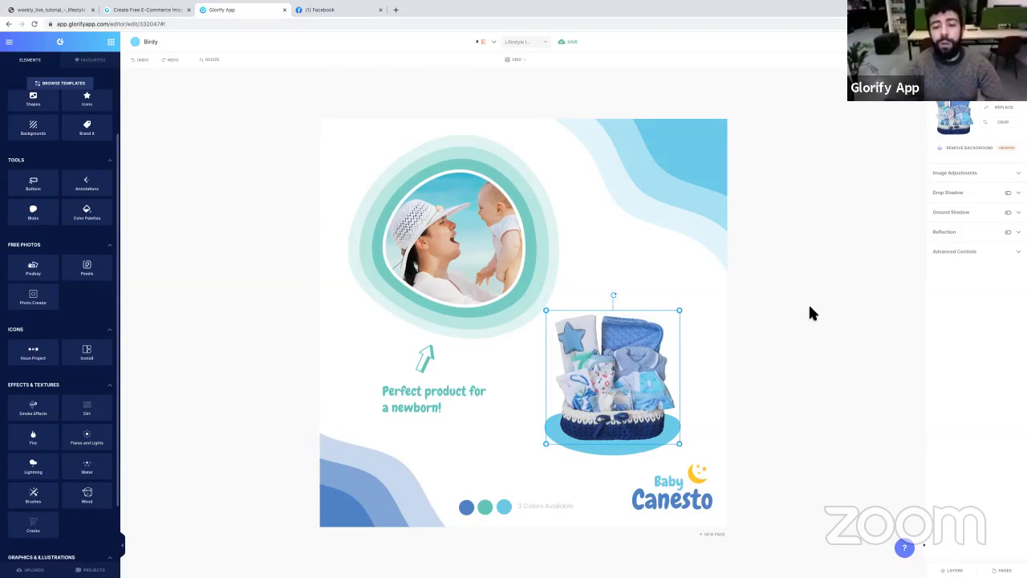
left_click(973, 173)
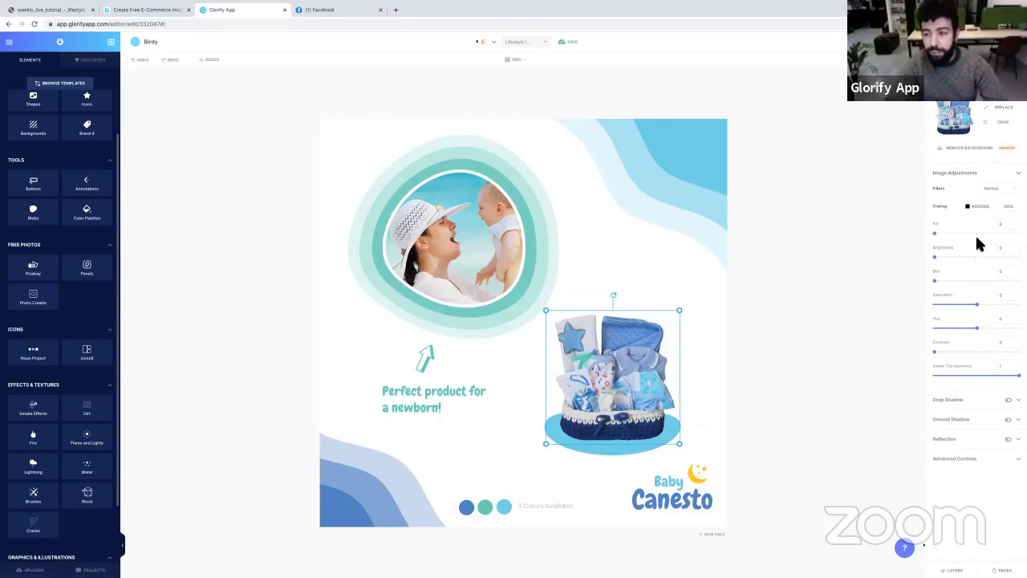
left_click(940, 259)
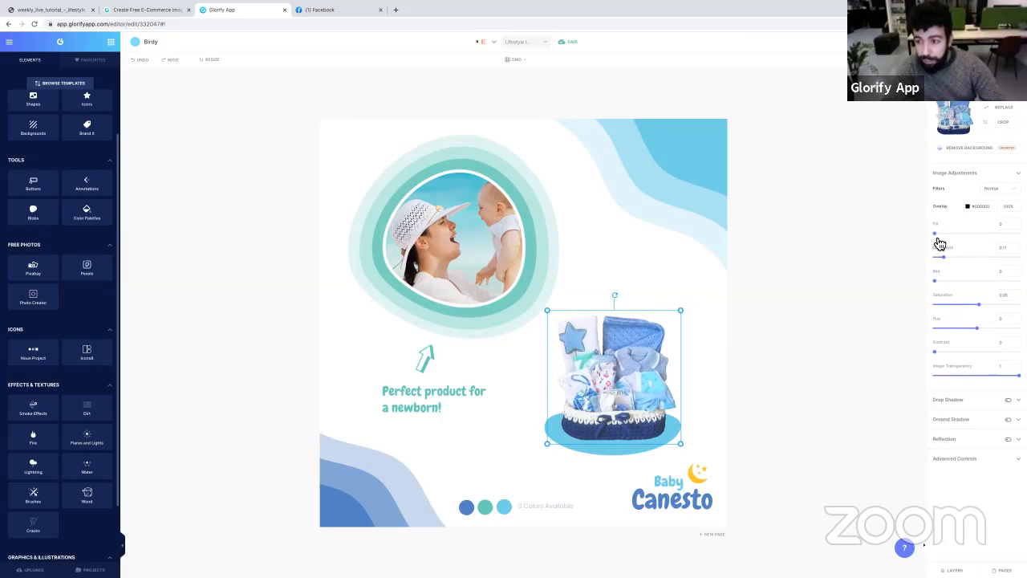
left_click_drag(936, 353, 943, 358)
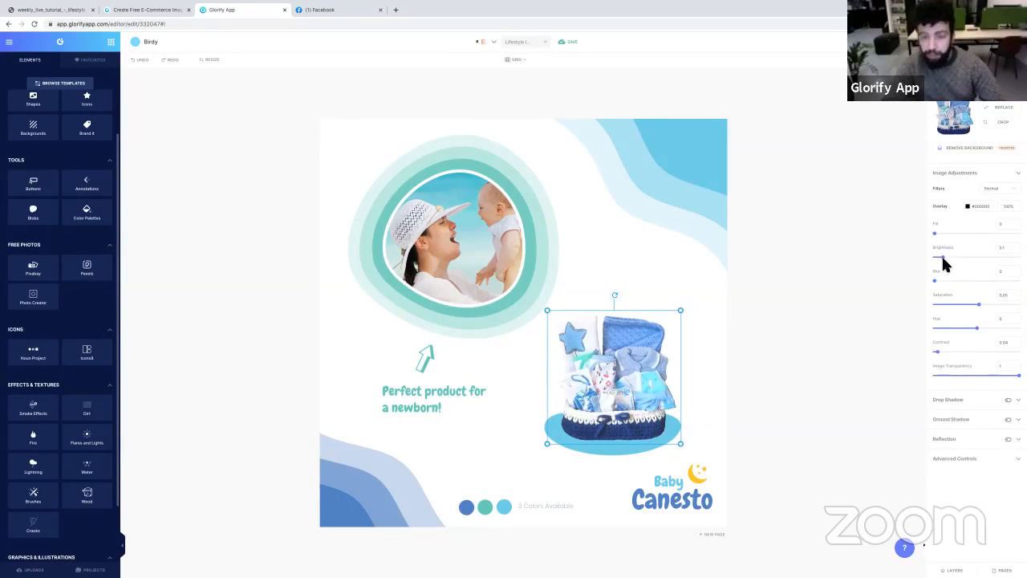
left_click(789, 361)
left_click(663, 378)
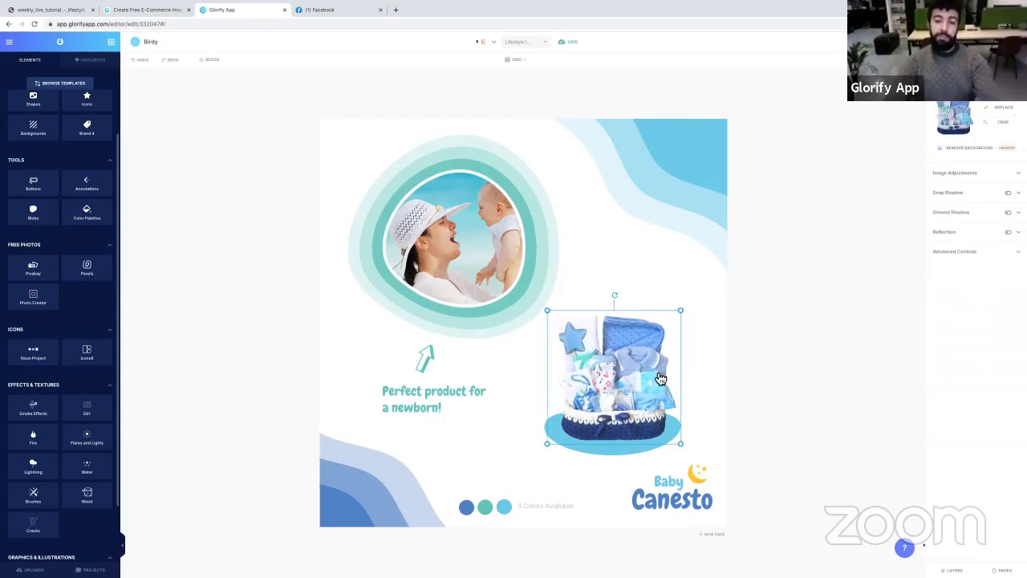
left_click(766, 355)
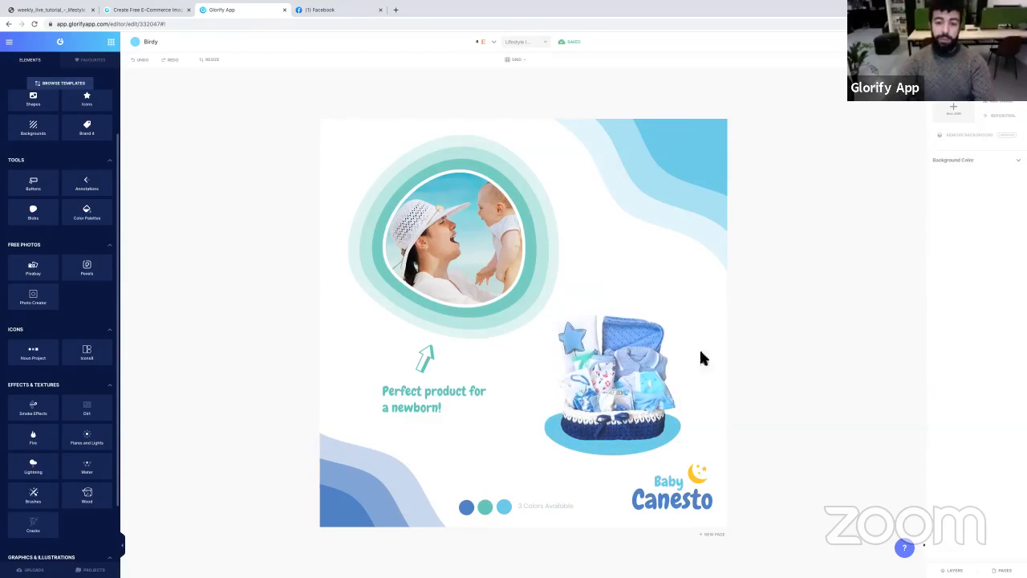
left_click(654, 391)
left_click(827, 343)
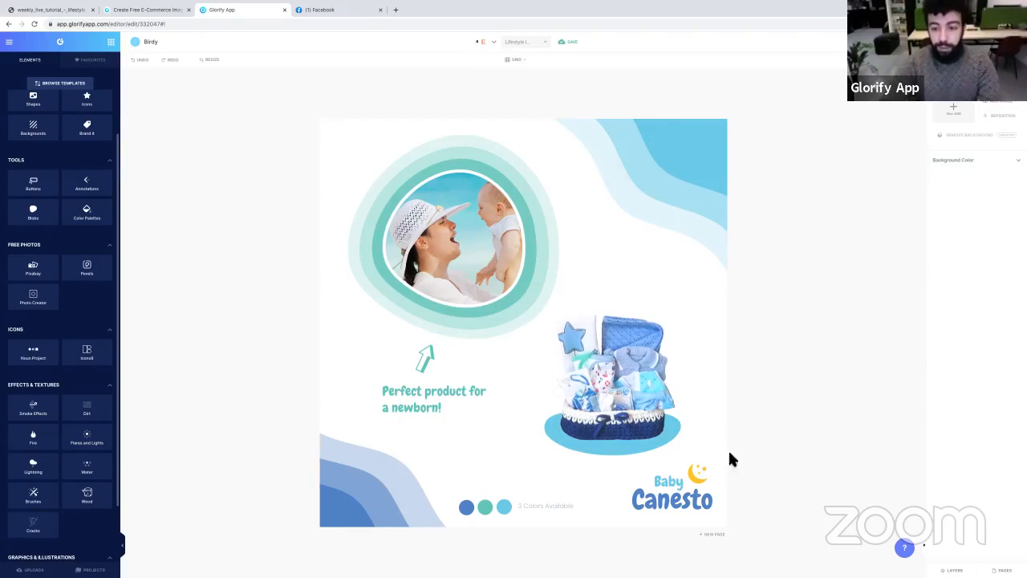
- Delete the moon icon from the Baby Canesto logo and search the icon library for "baby"
left_click(700, 478)
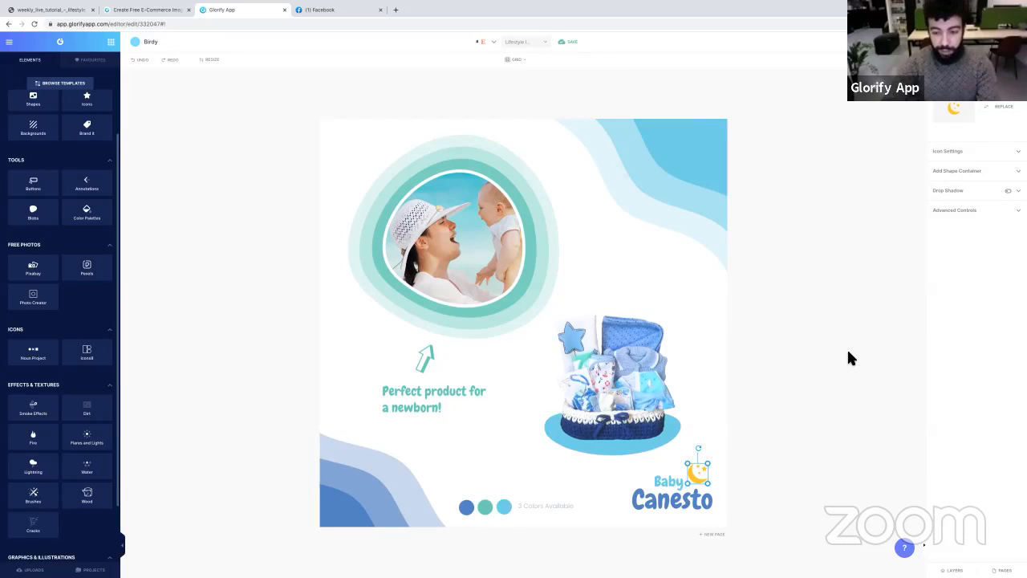
key("Delete")
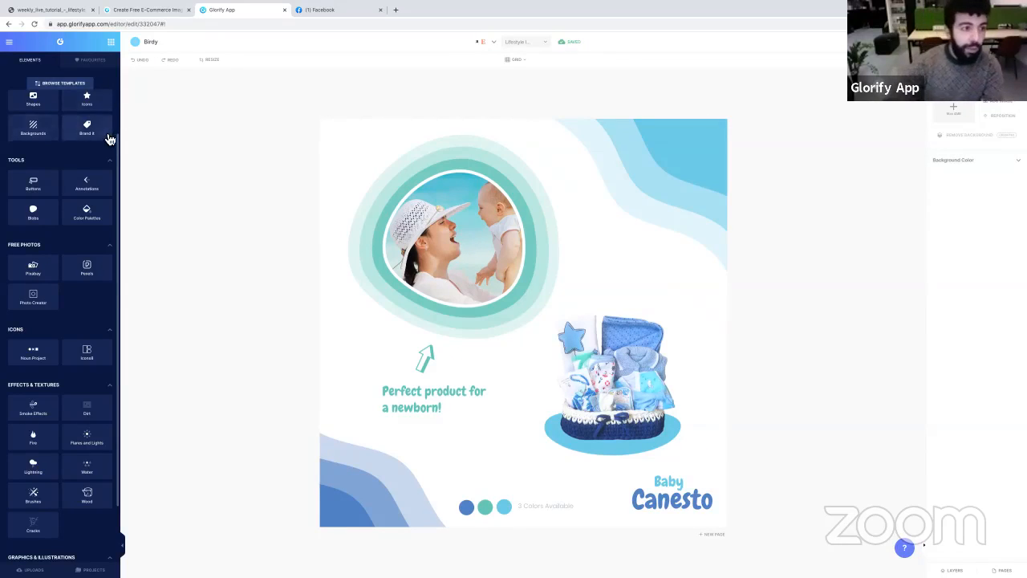
scroll(111, 140, "up", 2)
left_click(94, 161)
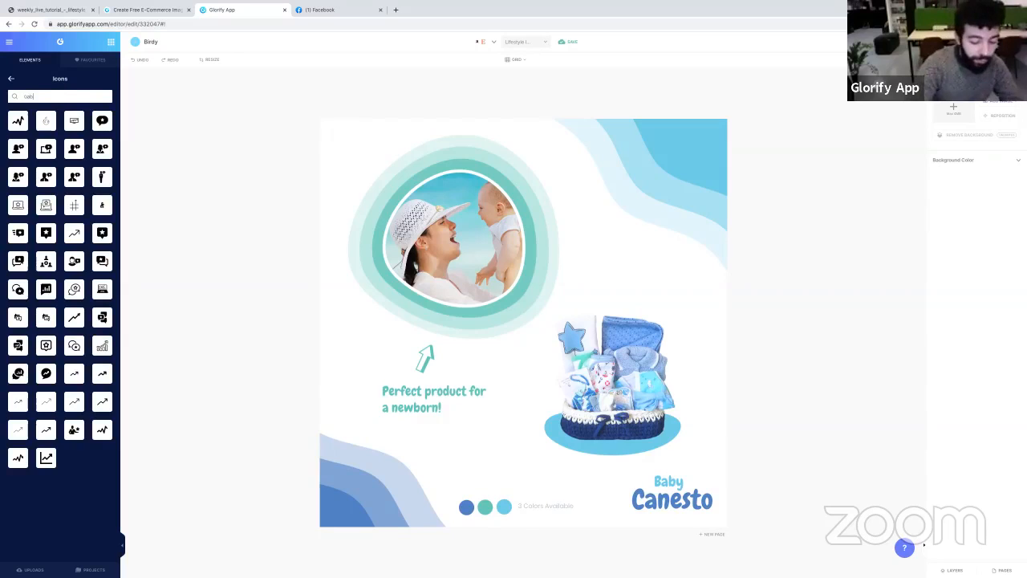
key("Return")
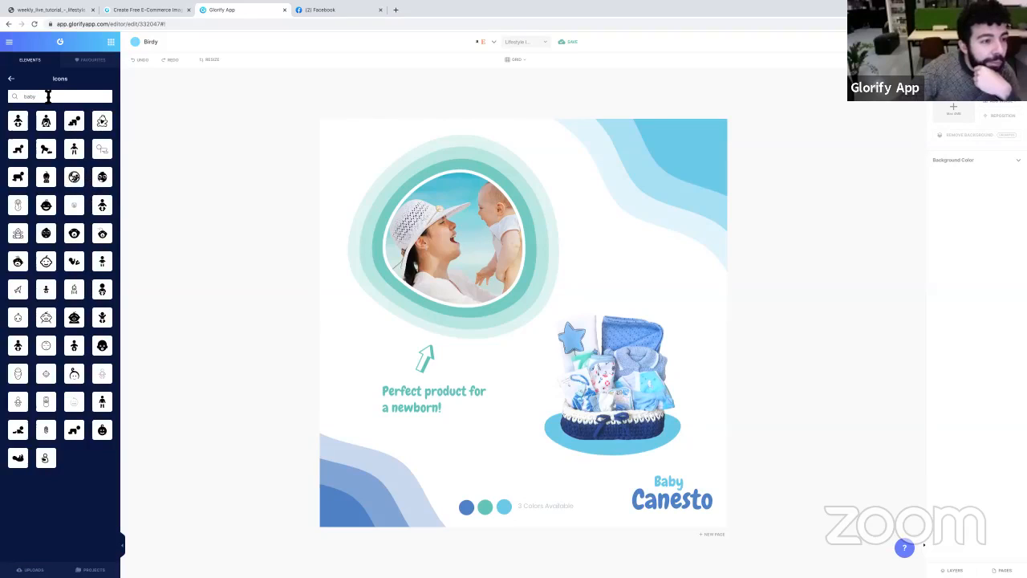
- Insert the smiling baby face icon, shrunk and slightly tilted, beside the word "Baby" in the logo
left_click_drag(50, 97, 14, 96)
left_click(11, 98)
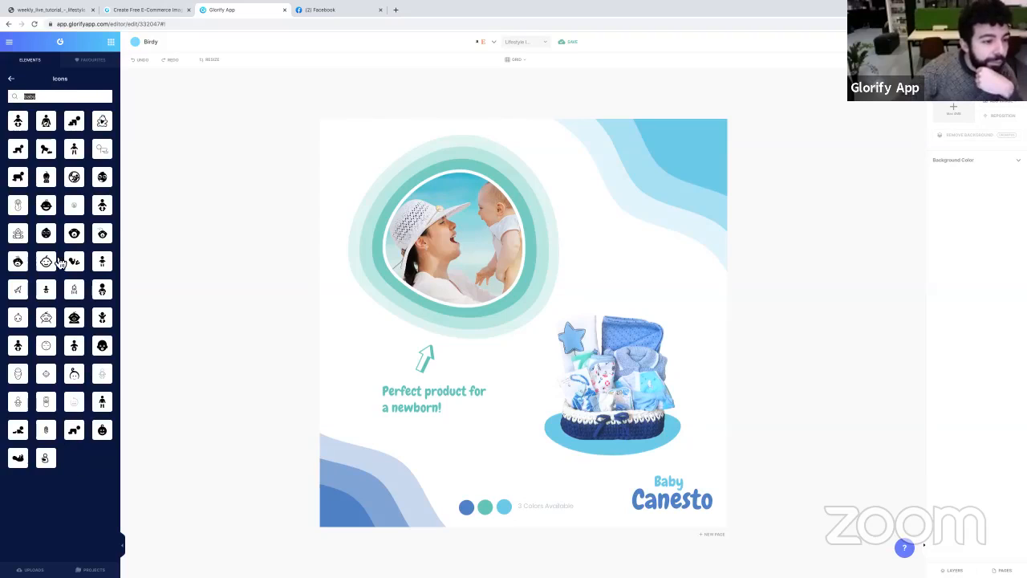
left_click(49, 264)
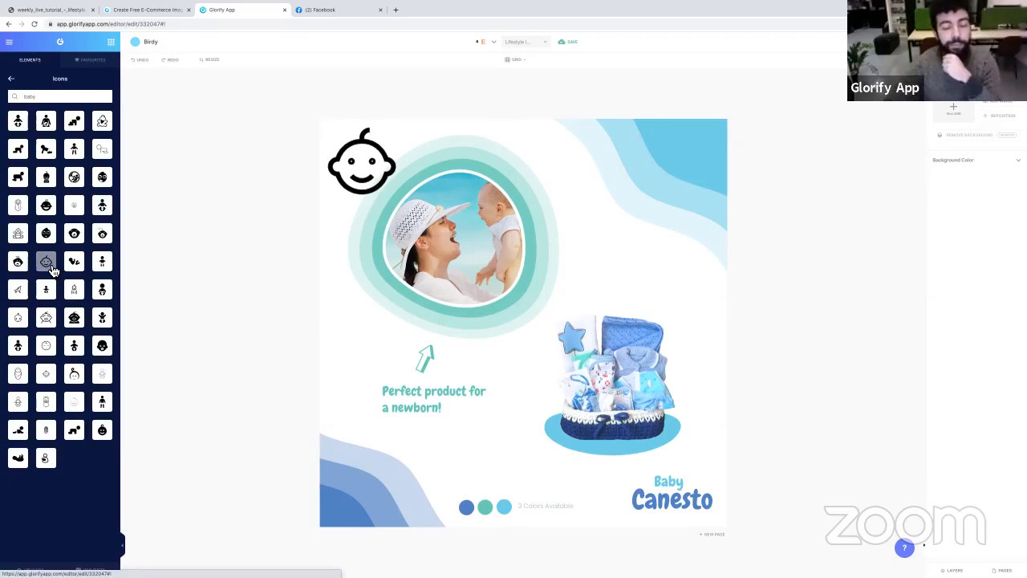
left_click_drag(340, 178, 662, 476)
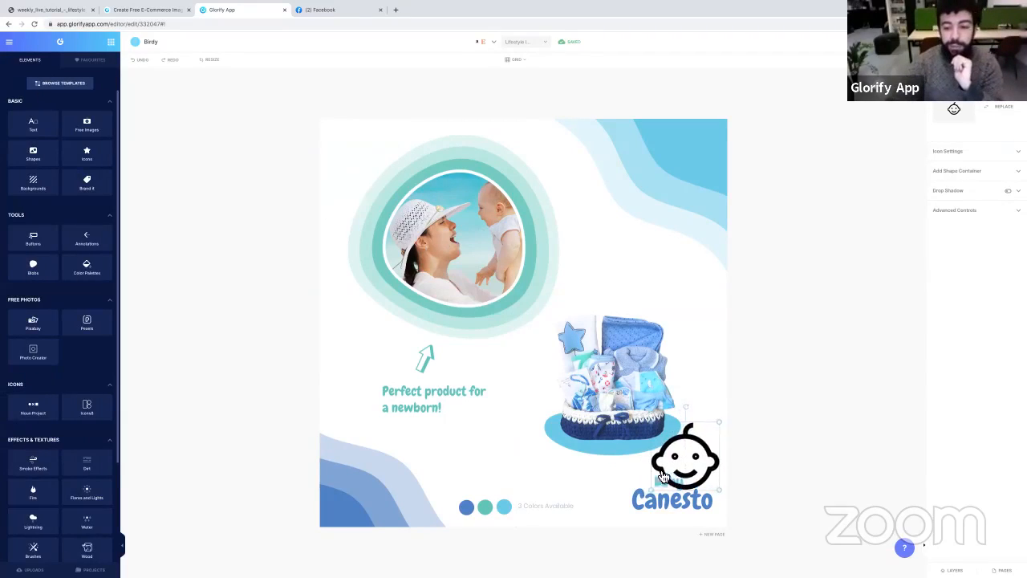
left_click_drag(724, 422, 699, 475)
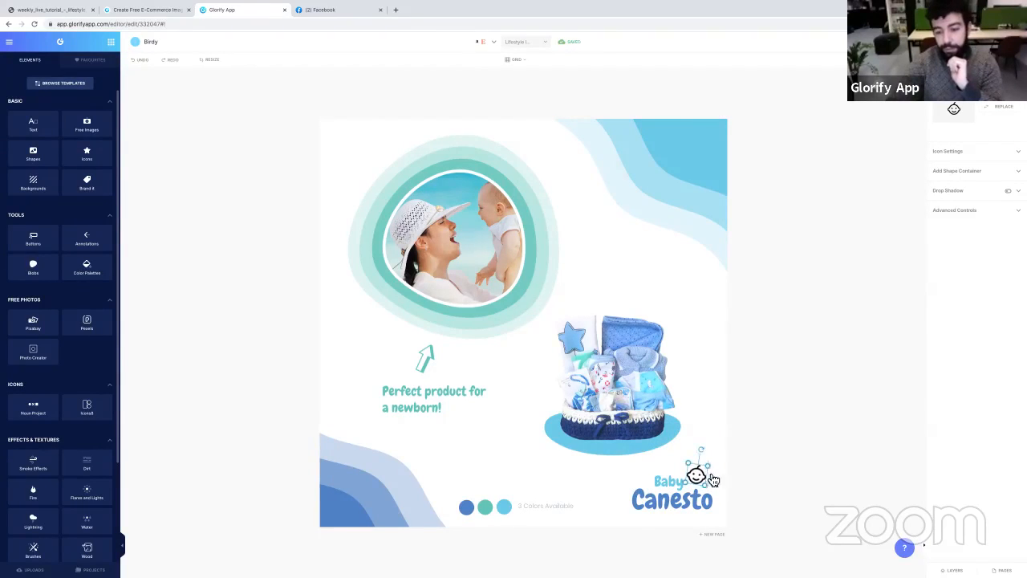
- Recolor the baby face icon in the palette's teal and fine-tune its position beside "Baby"
left_click(996, 153)
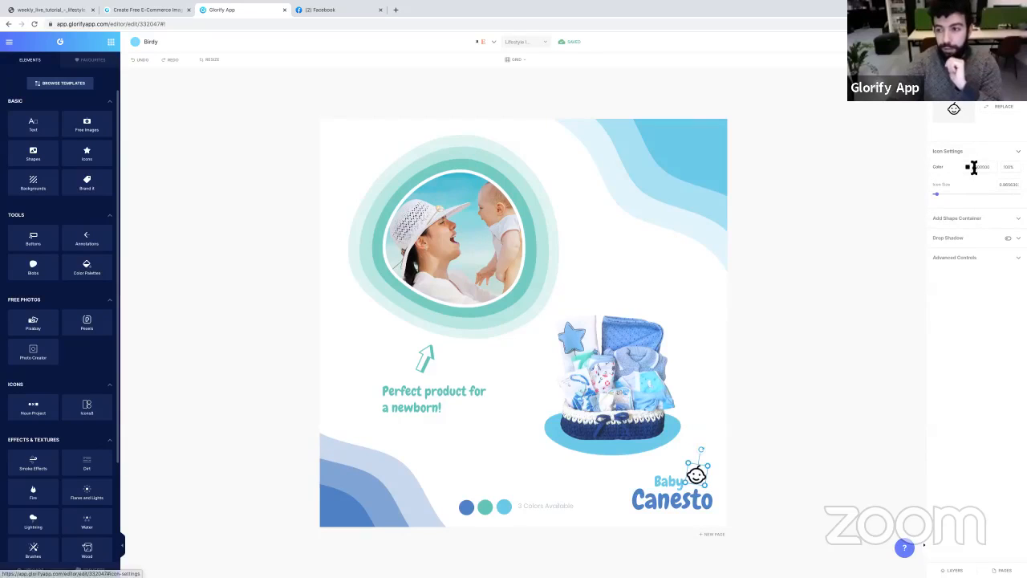
left_click(968, 168)
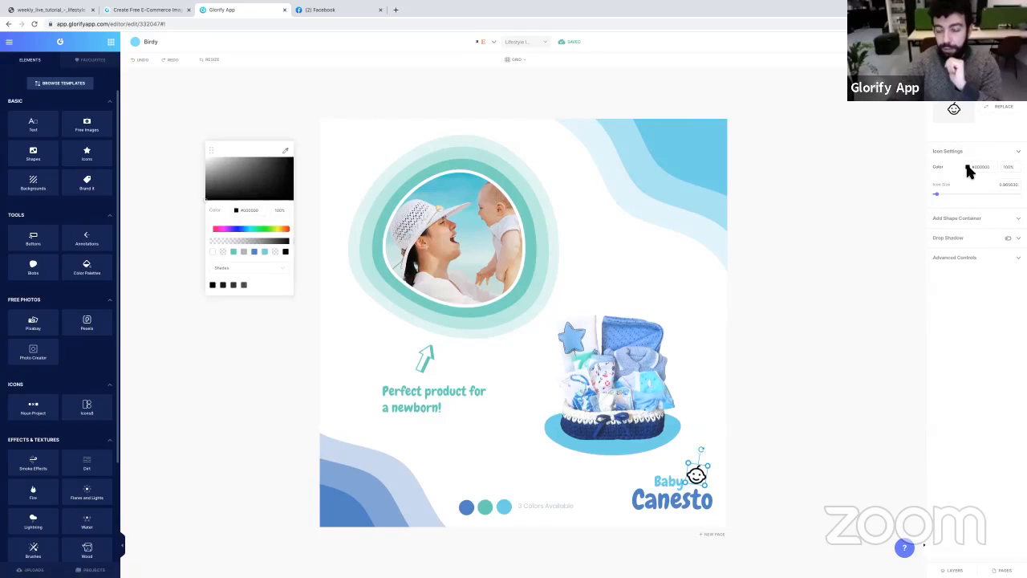
left_click(234, 252)
left_click(703, 476)
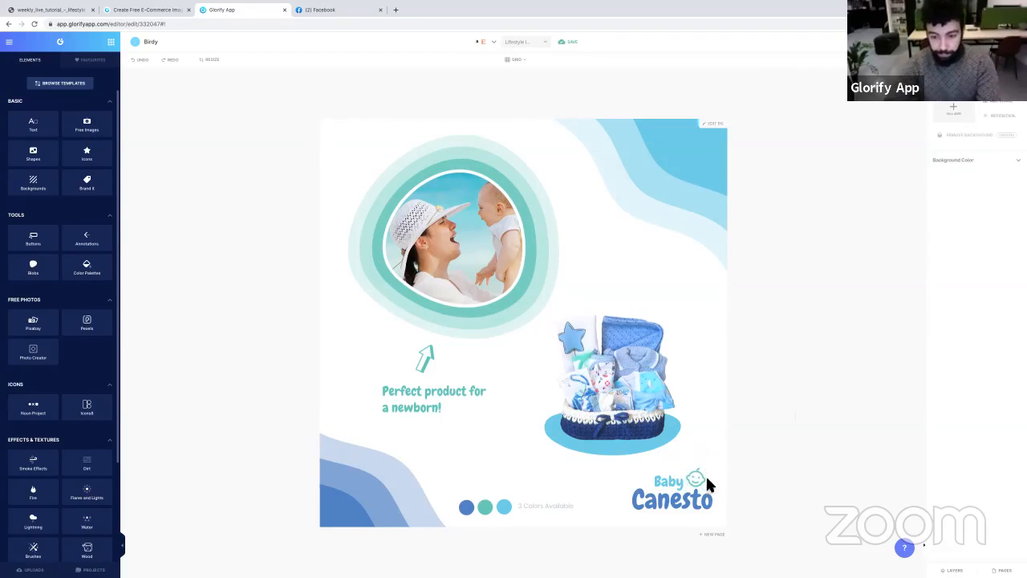
left_click(759, 454)
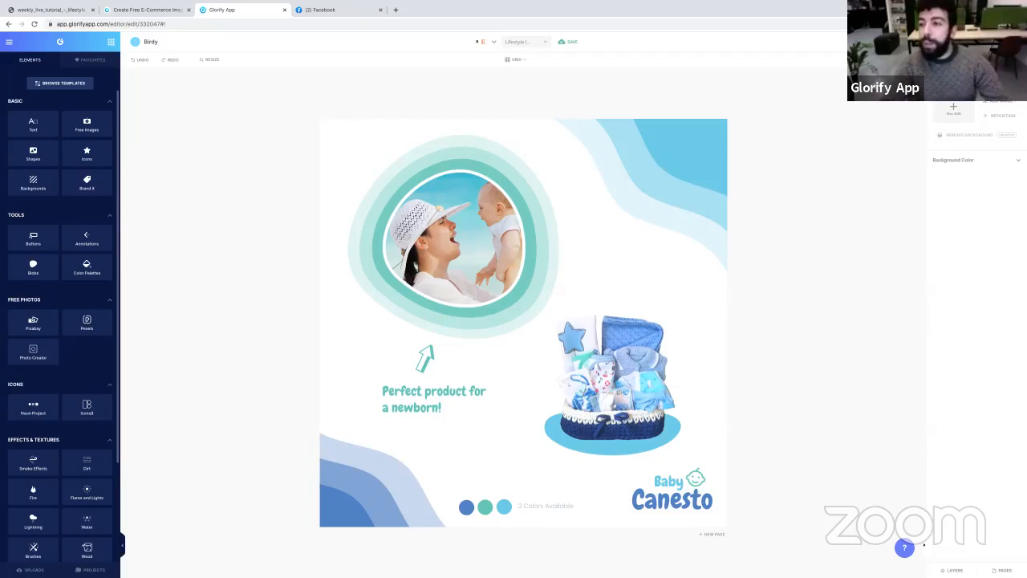
- Add a new blank page after page 2 of the design
left_click(1001, 570)
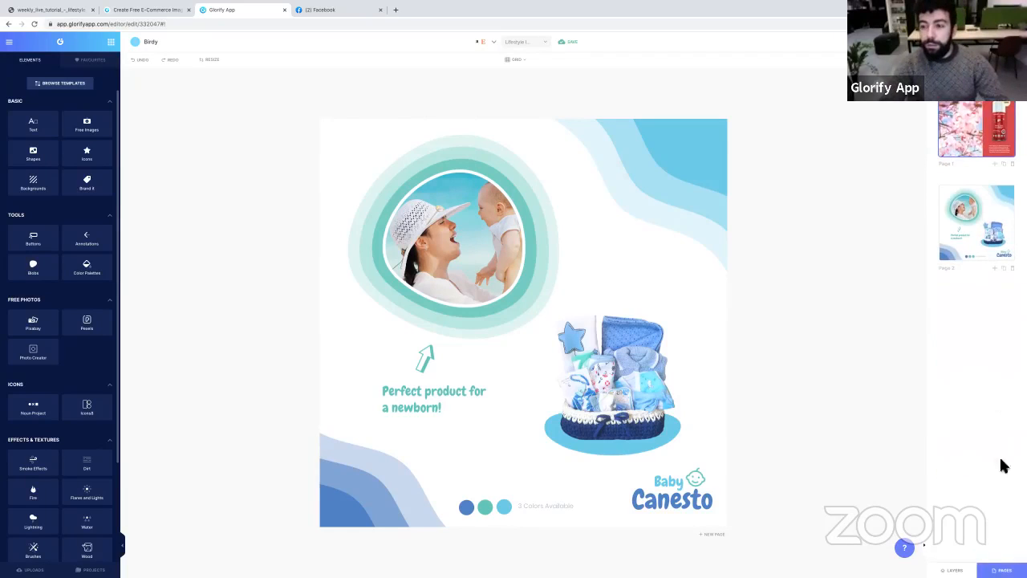
left_click(982, 245)
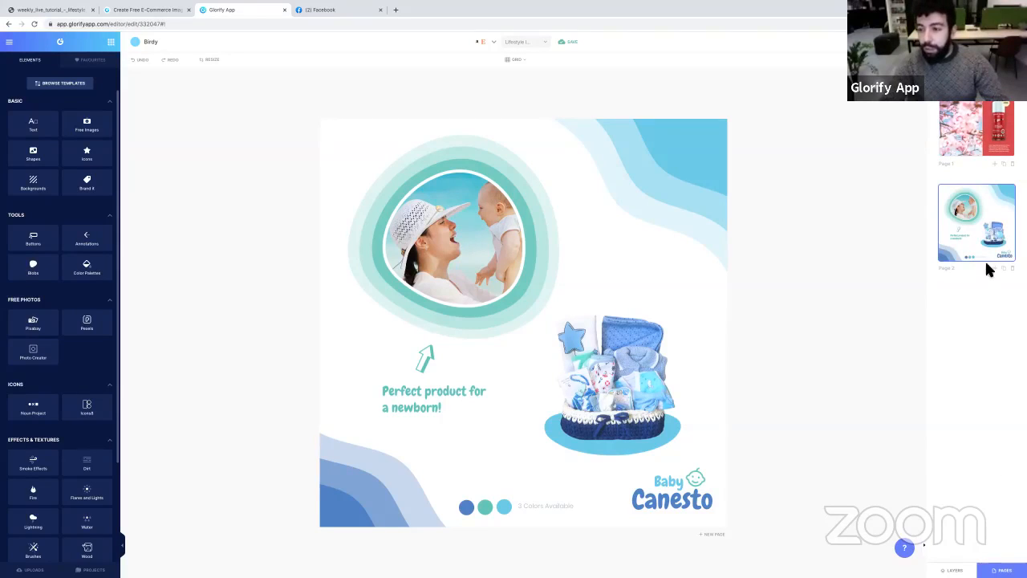
left_click(997, 271)
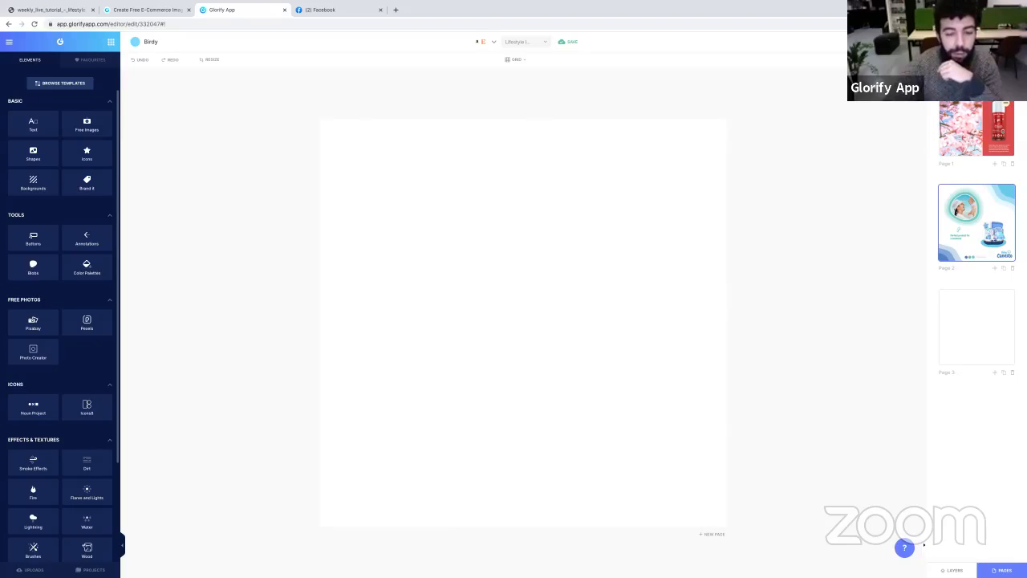
- Insert the uploaded skateboard photo with the white background and place it in the lower-left part of the blank page
scroll(41, 522, "down", 1)
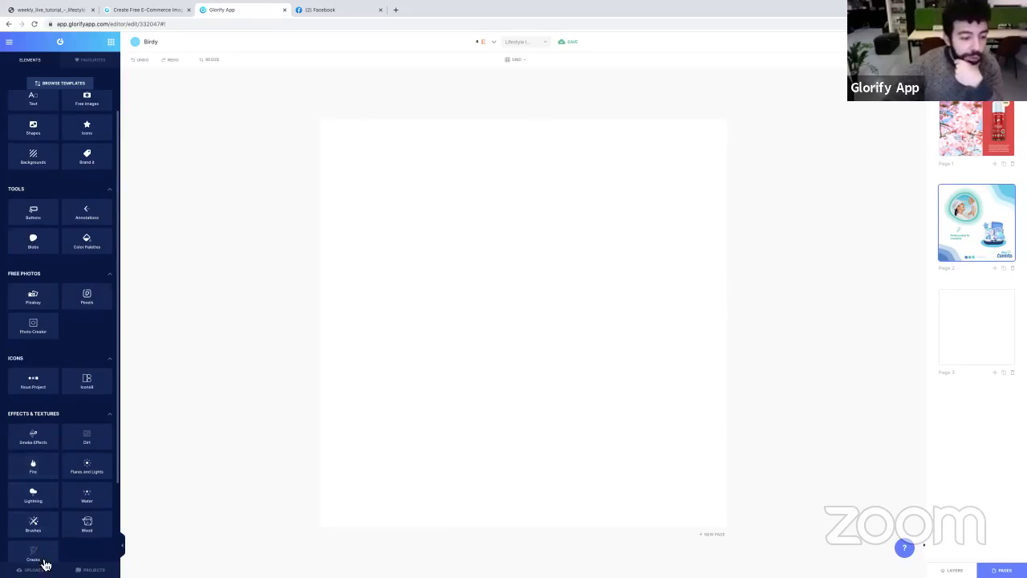
left_click(30, 569)
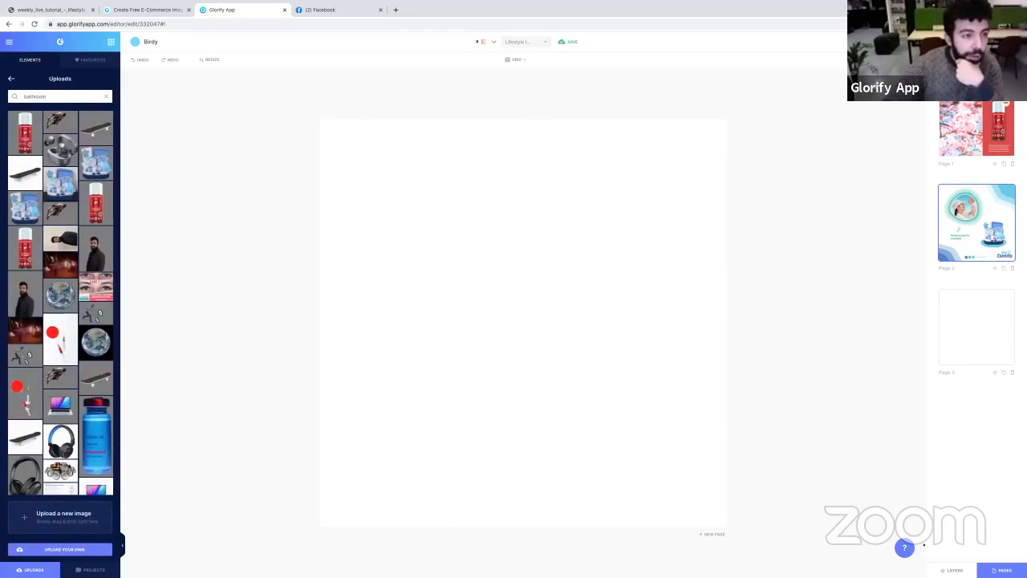
left_click(23, 184)
left_click_drag(516, 220, 526, 373)
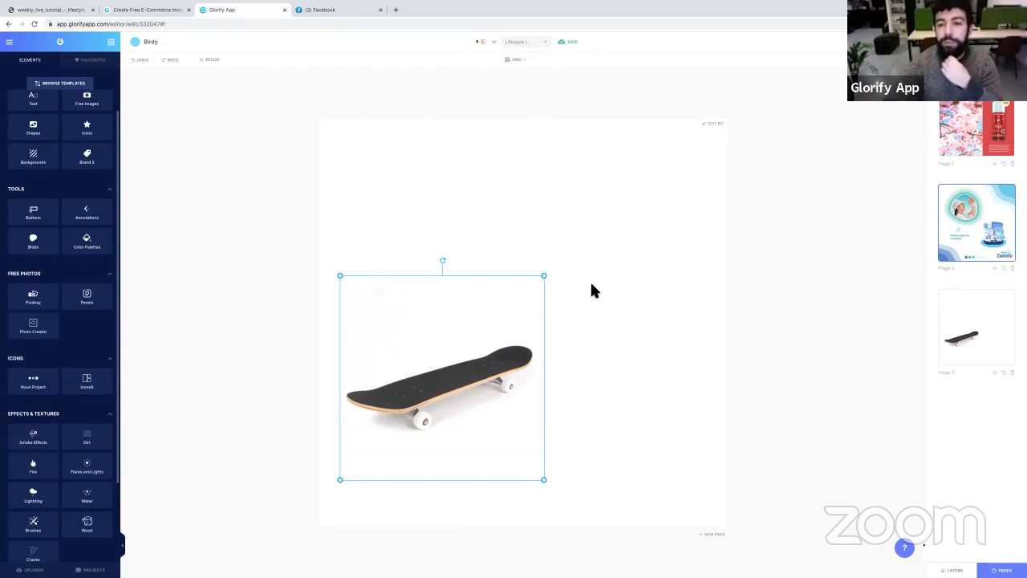
- Shrink the skateboard photo slightly and shift it closer to the page's lower-left corner
left_click_drag(544, 275, 516, 314)
left_click_drag(425, 401, 433, 424)
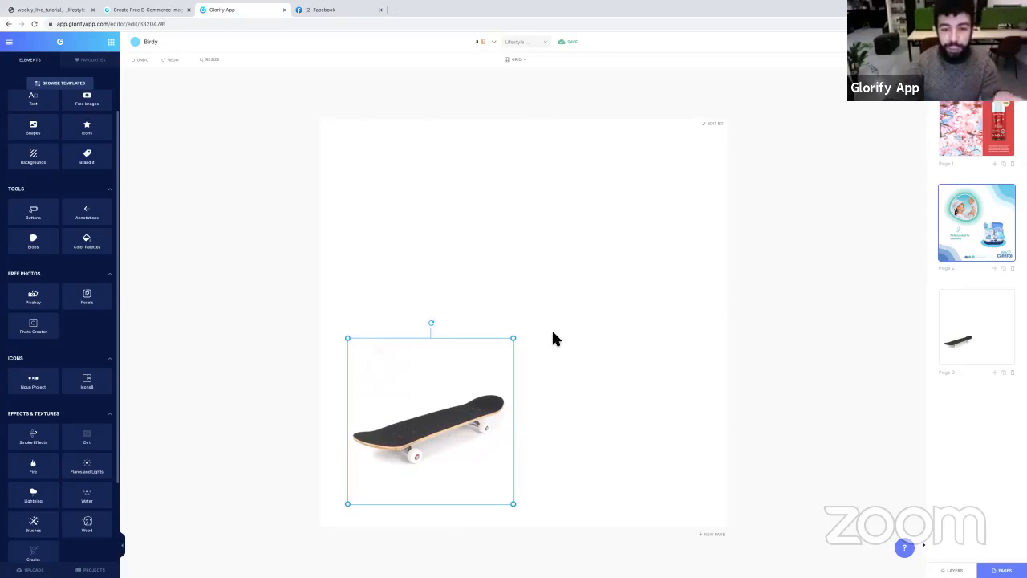
left_click_drag(497, 353, 518, 331)
left_click(586, 255)
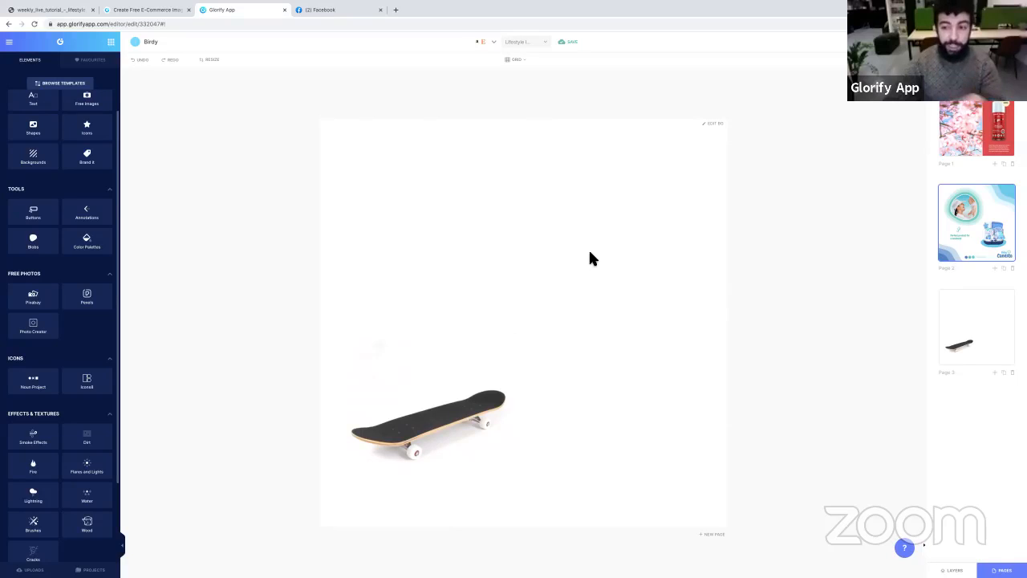
left_click(461, 408)
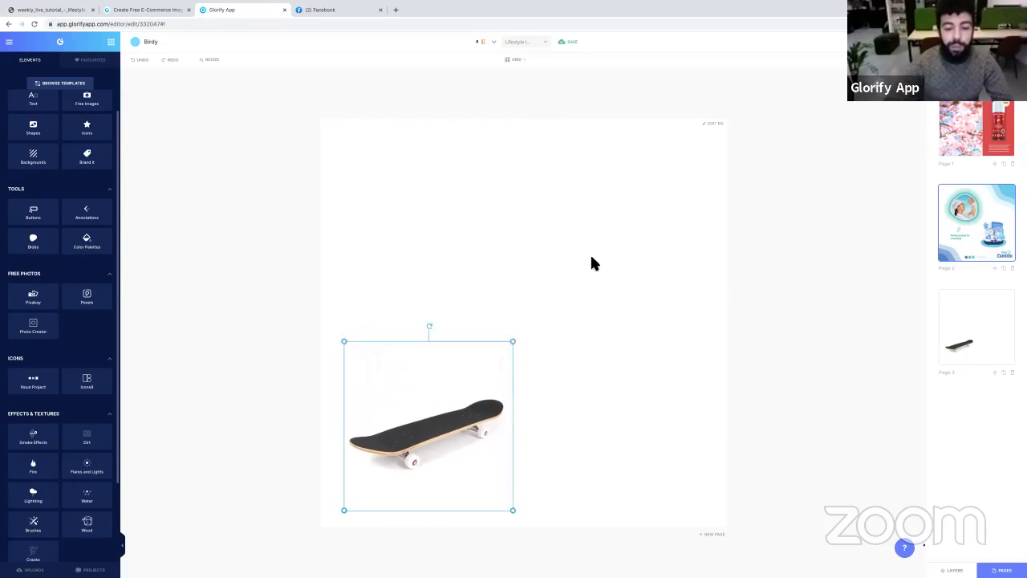
- Start background removal on the skateboard photo and mark the missing spot inside the front wheel as foreground to keep
left_click(1001, 569)
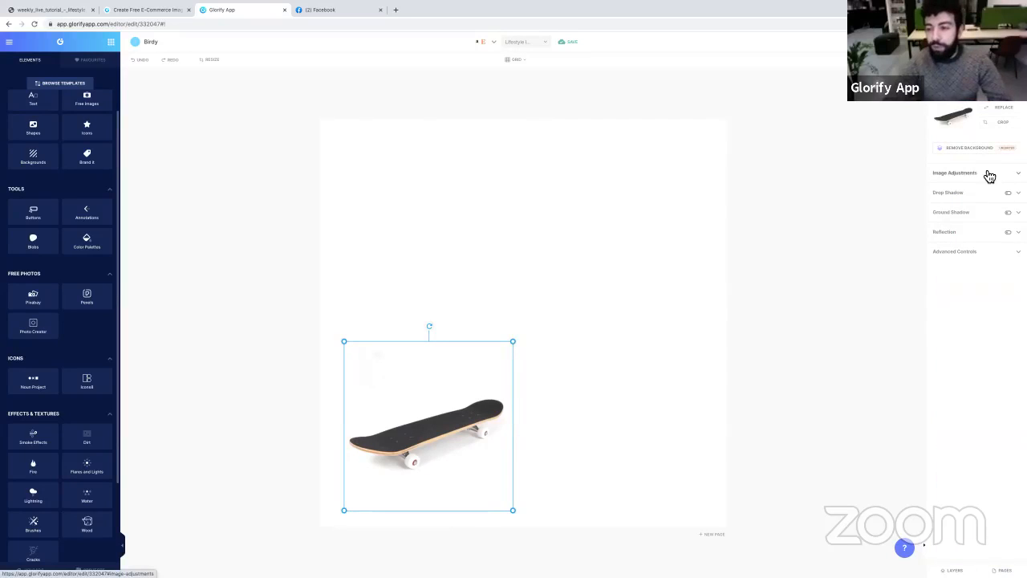
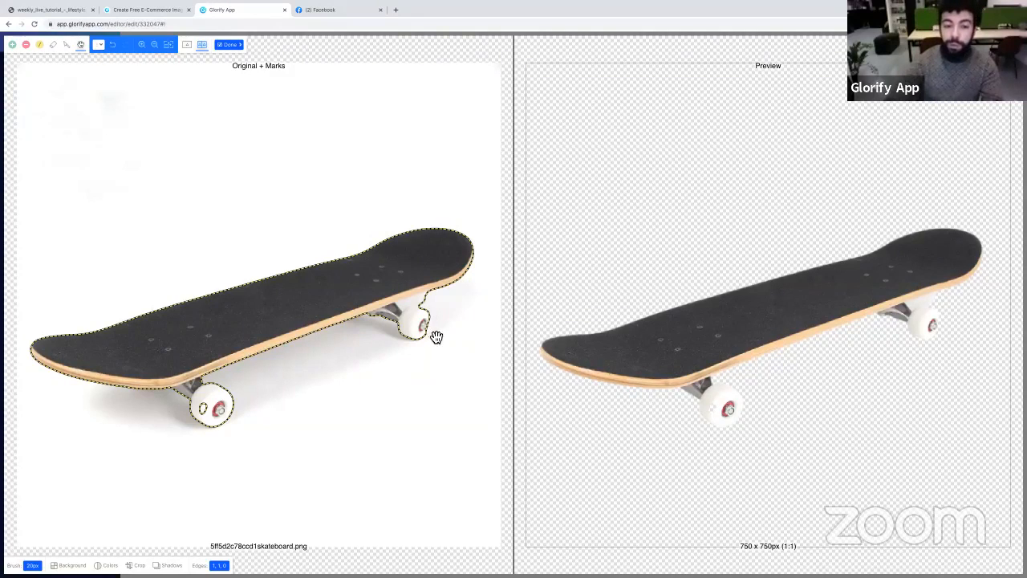
left_click(12, 45)
left_click_drag(221, 414, 206, 409)
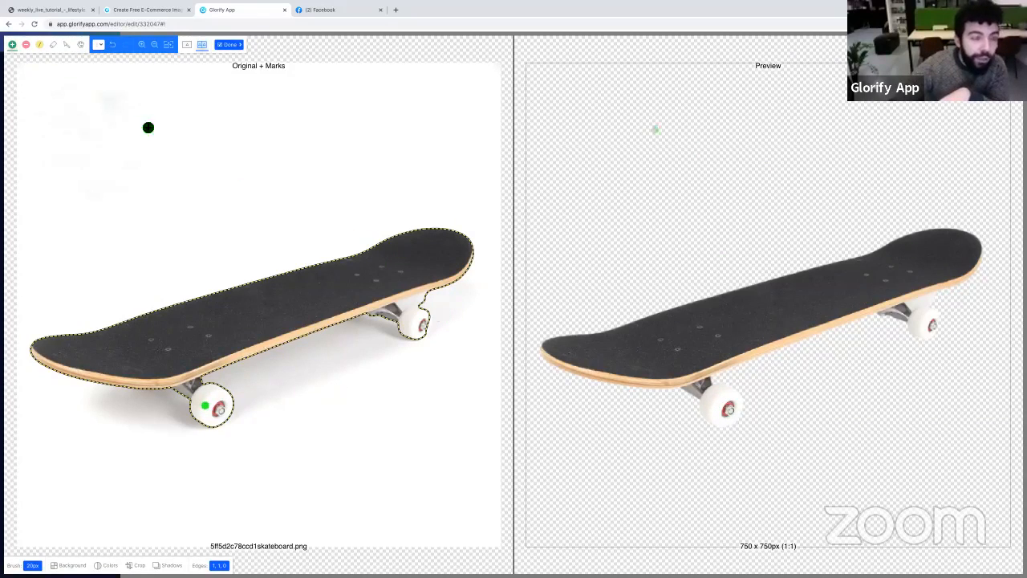
- With a 1 px brush, mark the gap above the rear wheel as background and the wheel itself as foreground
left_click(26, 45)
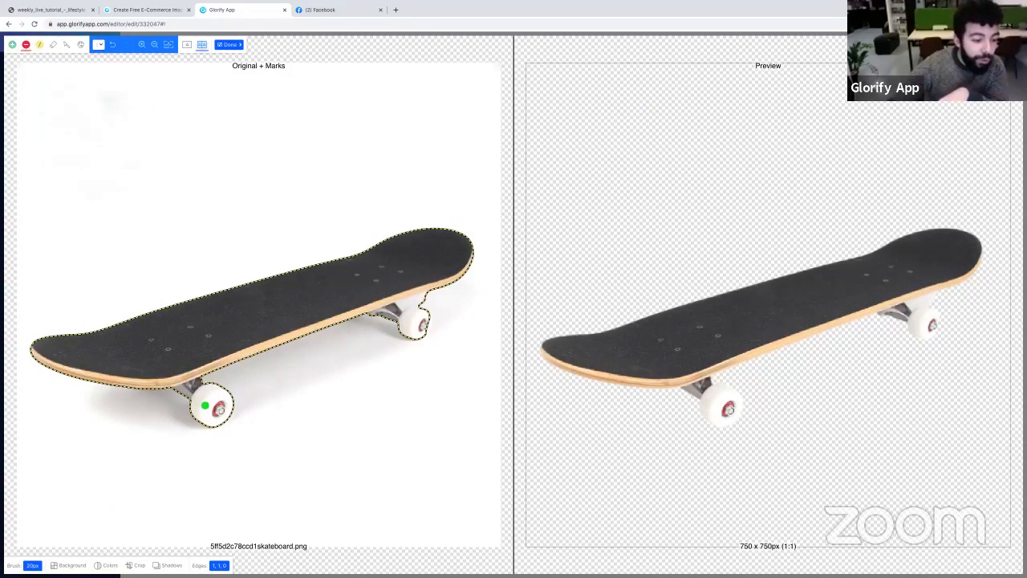
left_click(32, 565)
left_click(82, 548)
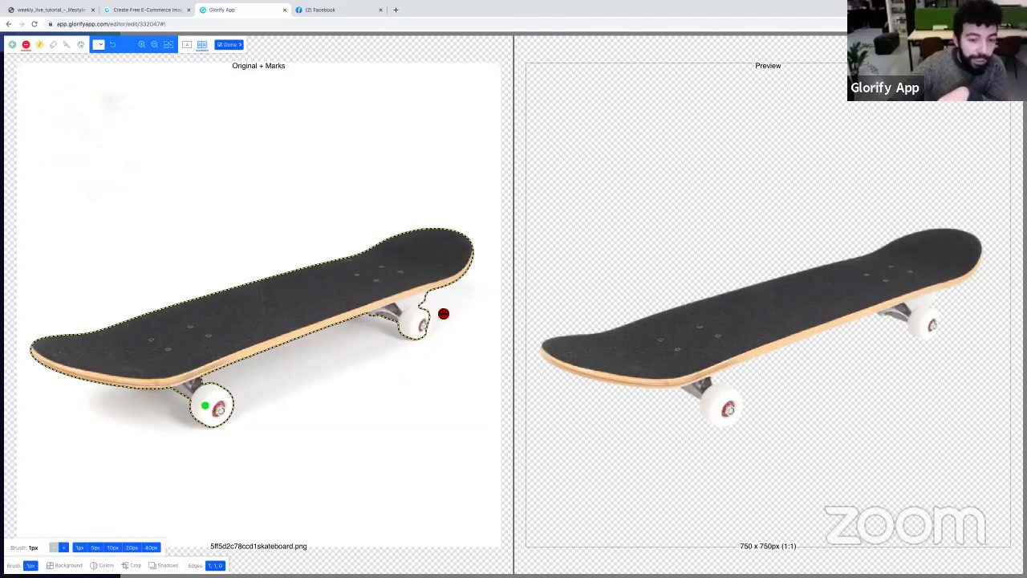
left_click_drag(431, 304, 423, 300)
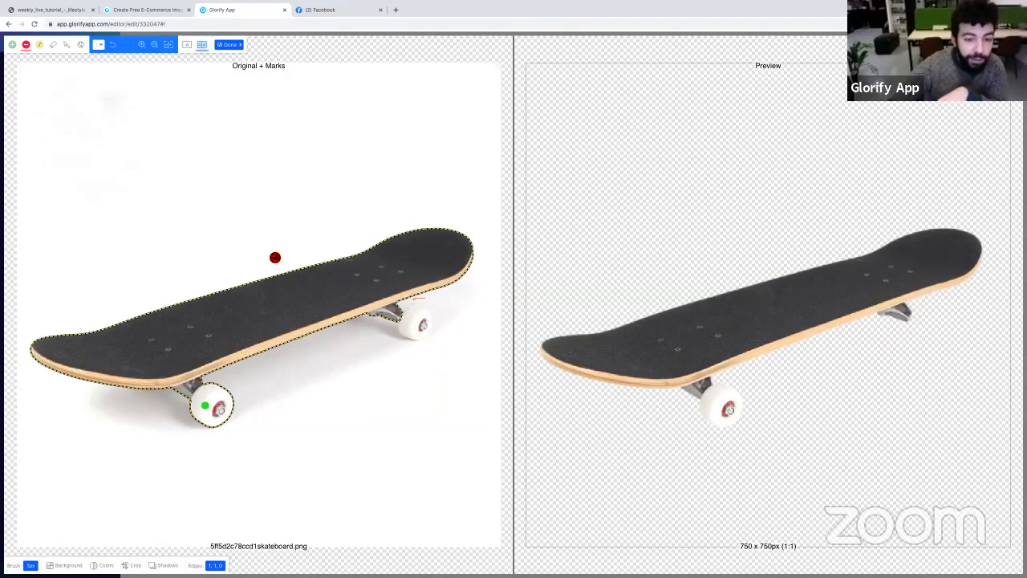
left_click(13, 45)
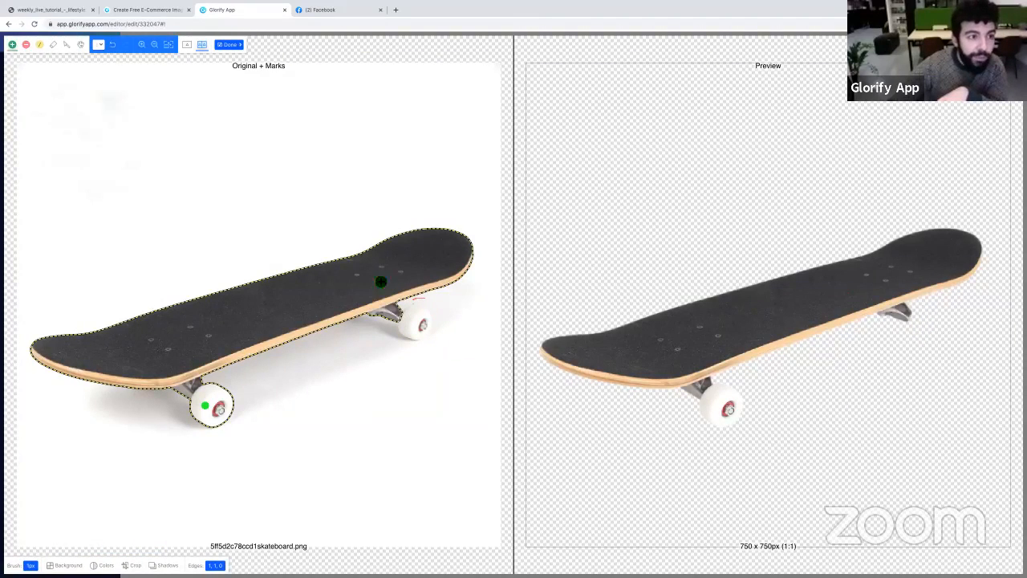
left_click(421, 327)
left_click(415, 322)
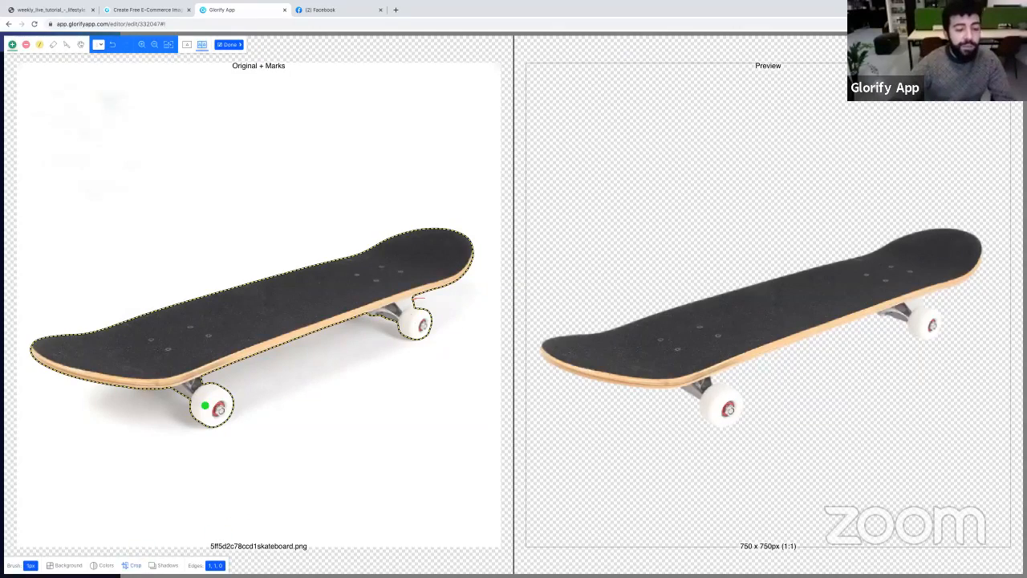
- Crop the cutout closely around the skateboard to about 716 x 336 px and apply it to the page
left_click(132, 565)
left_click_drag(449, 552, 450, 433)
left_click_drag(458, 94, 459, 215)
left_click_drag(704, 326, 683, 329)
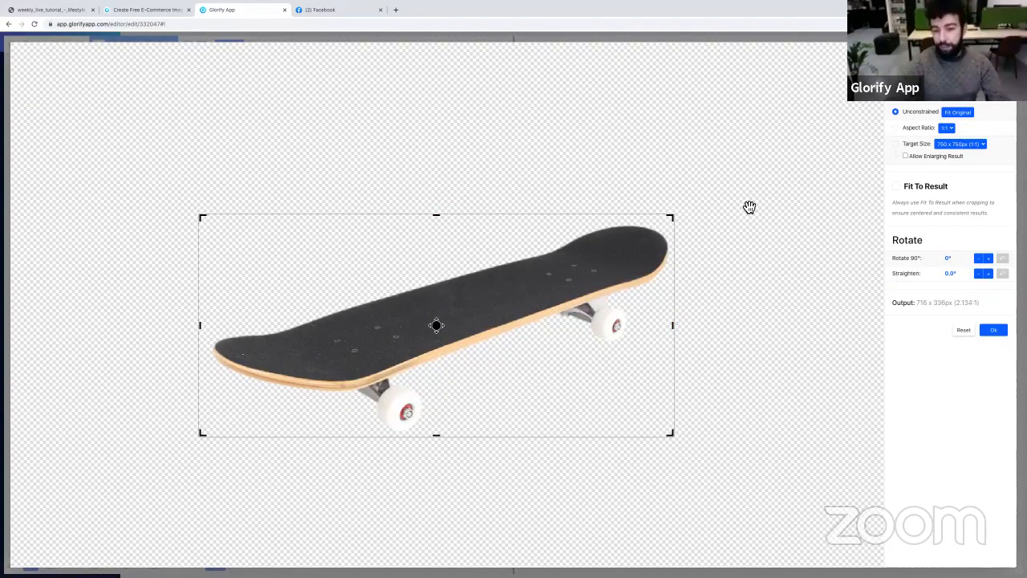
left_click(993, 329)
left_click(233, 45)
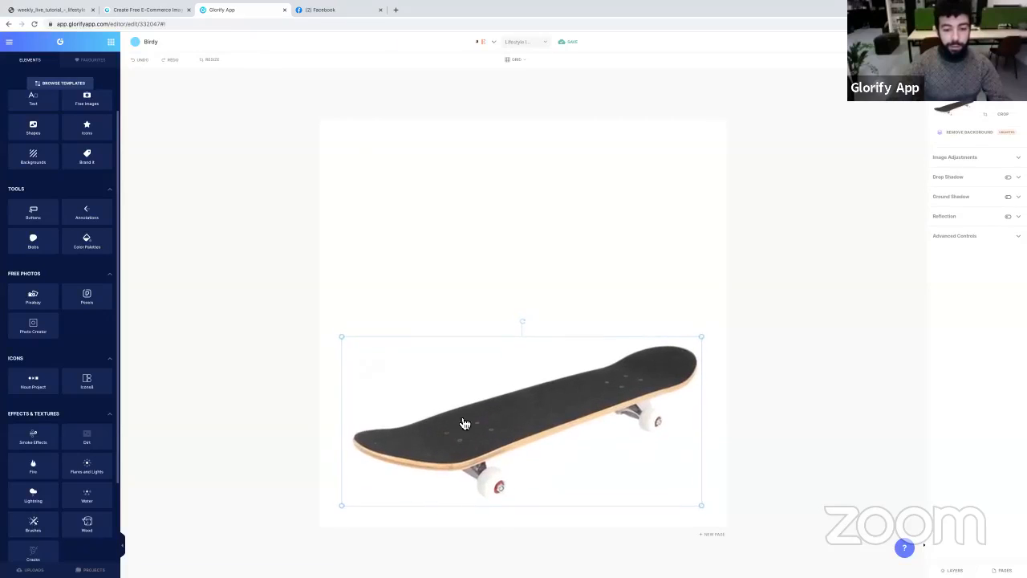
- Shrink the skateboard cutout in the page's lower left and fill the page background with a warm yellow
left_click_drag(704, 335, 504, 440)
left_click(494, 229)
left_click(955, 160)
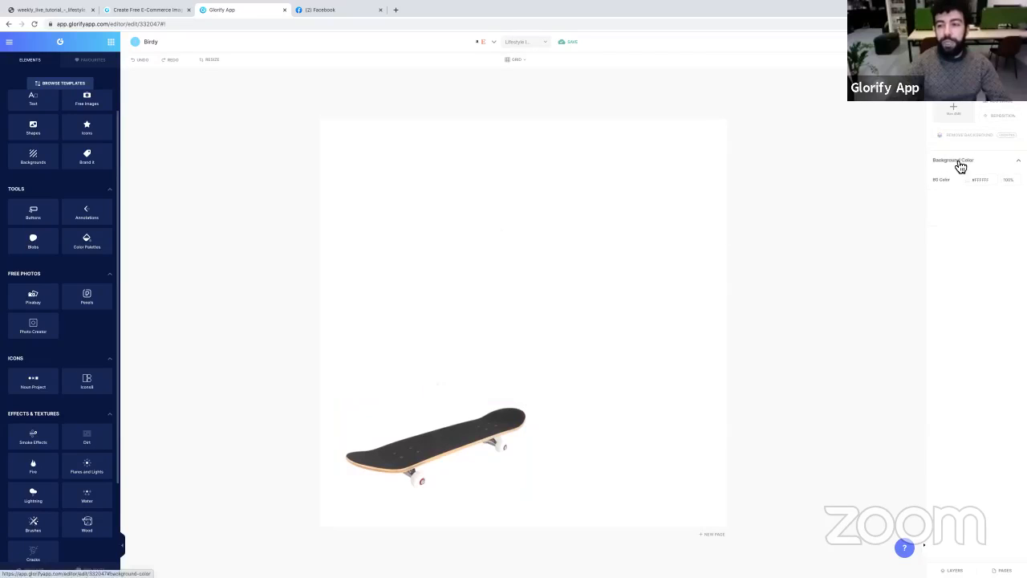
left_click(968, 181)
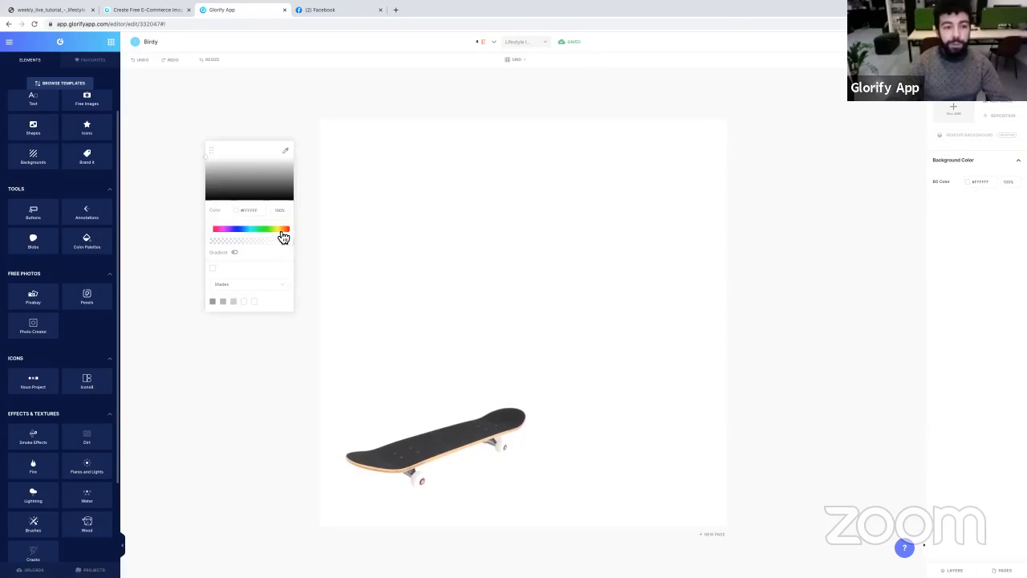
left_click(284, 234)
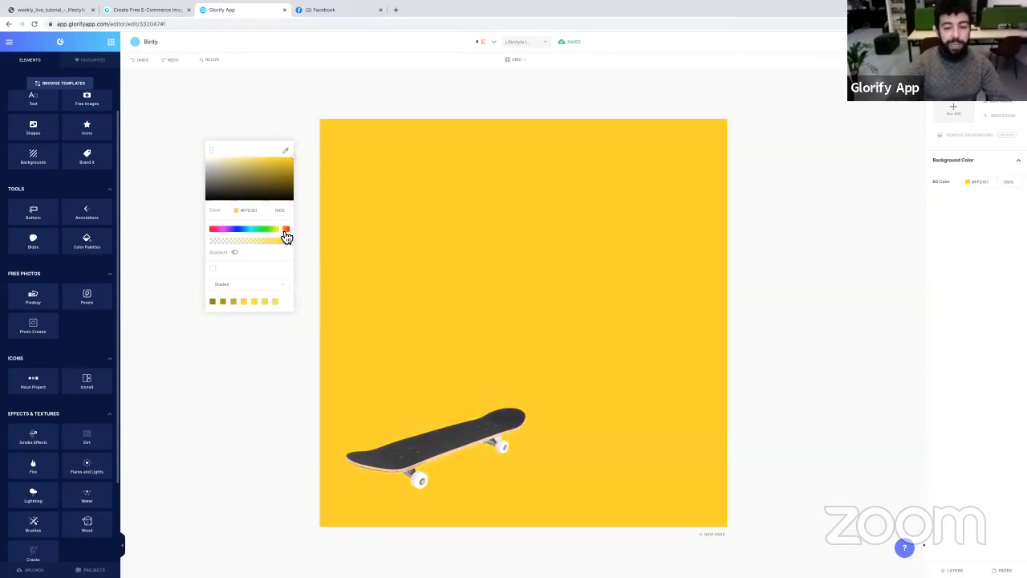
left_click(483, 177)
left_click_drag(488, 433, 487, 427)
left_click(583, 297)
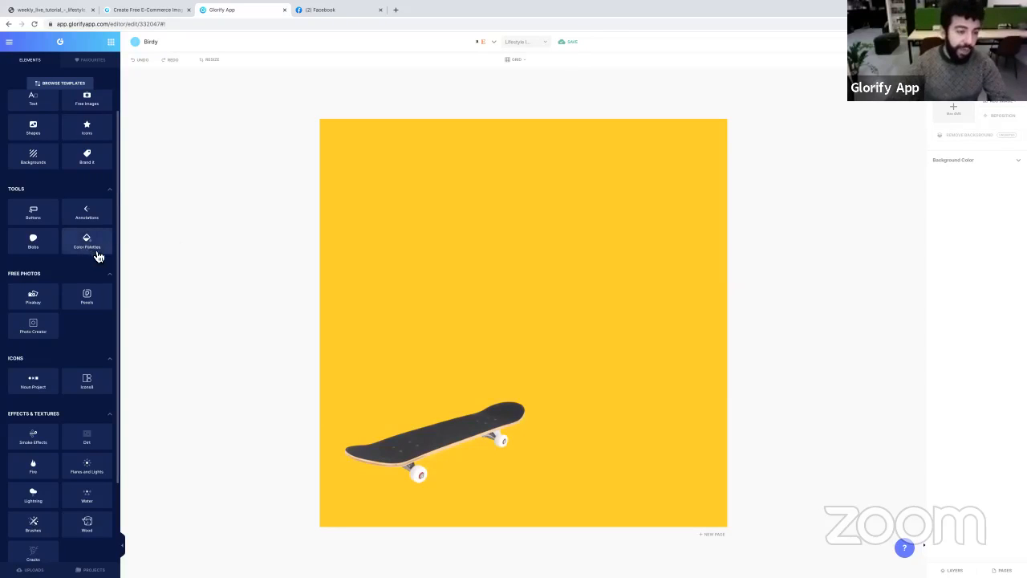
- Search the free images for "skateboard" and insert the photo of the helmeted skateboarder in mid-air against the cloudy sky
scroll(64, 233, "up", 1)
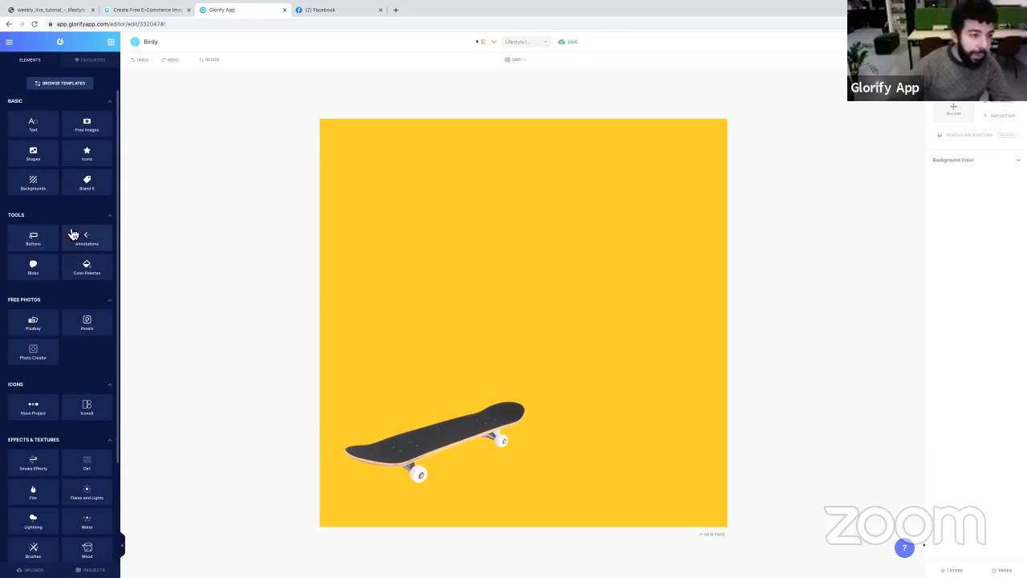
left_click(89, 127)
left_click_drag(87, 97, 9, 96)
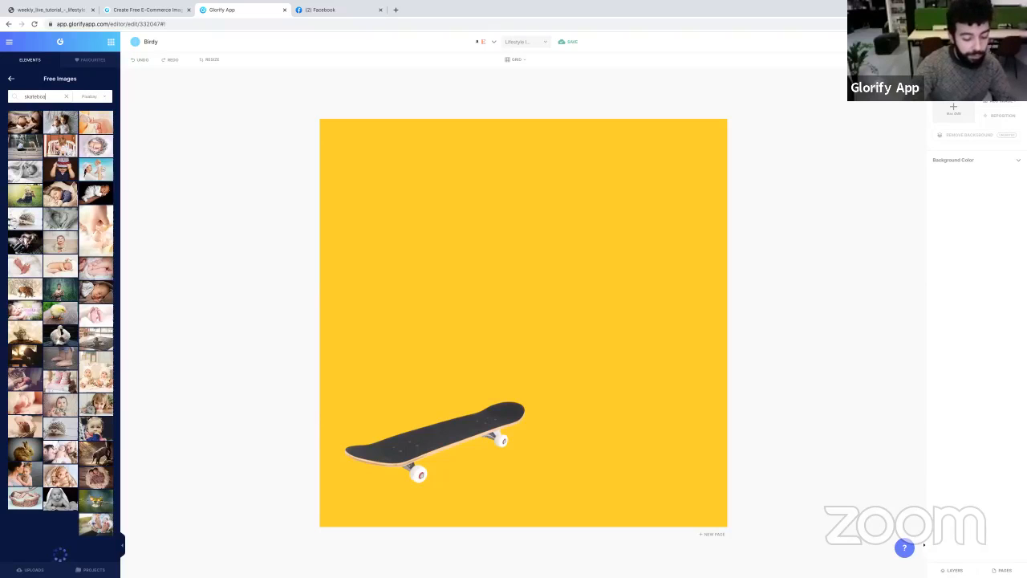
type("skateboard")
key("Return")
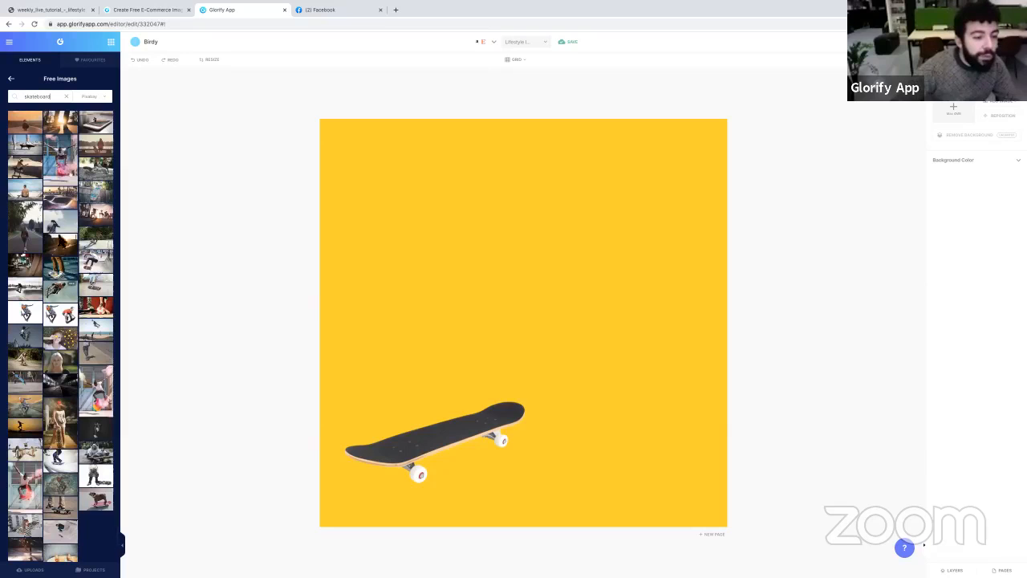
scroll(82, 286, "down", 1)
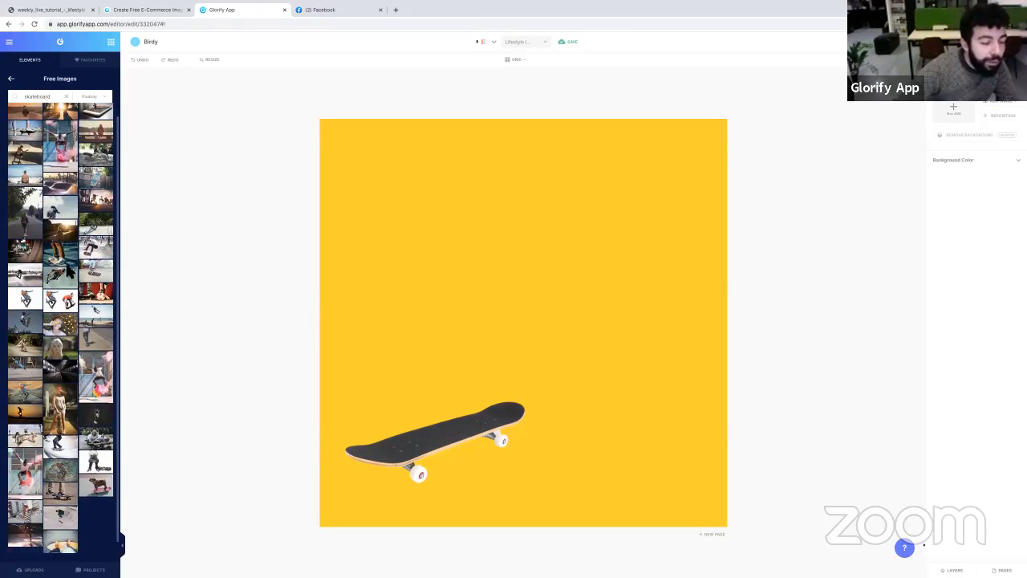
left_click(61, 277)
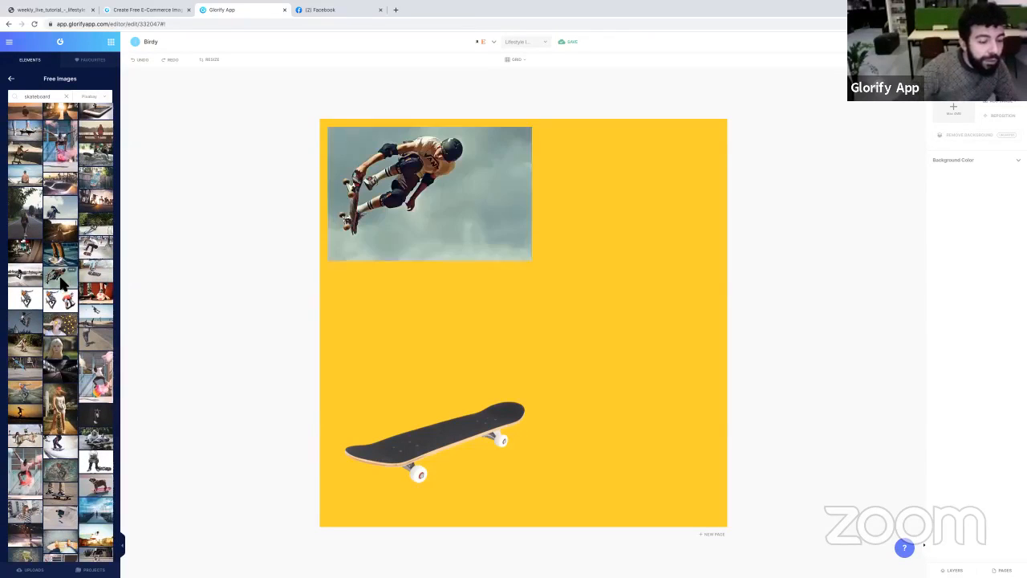
- Enlarge the skateboarder photo and position it above the skateboard, near the middle of the page
left_click_drag(454, 222, 651, 404)
left_click_drag(595, 365, 580, 342)
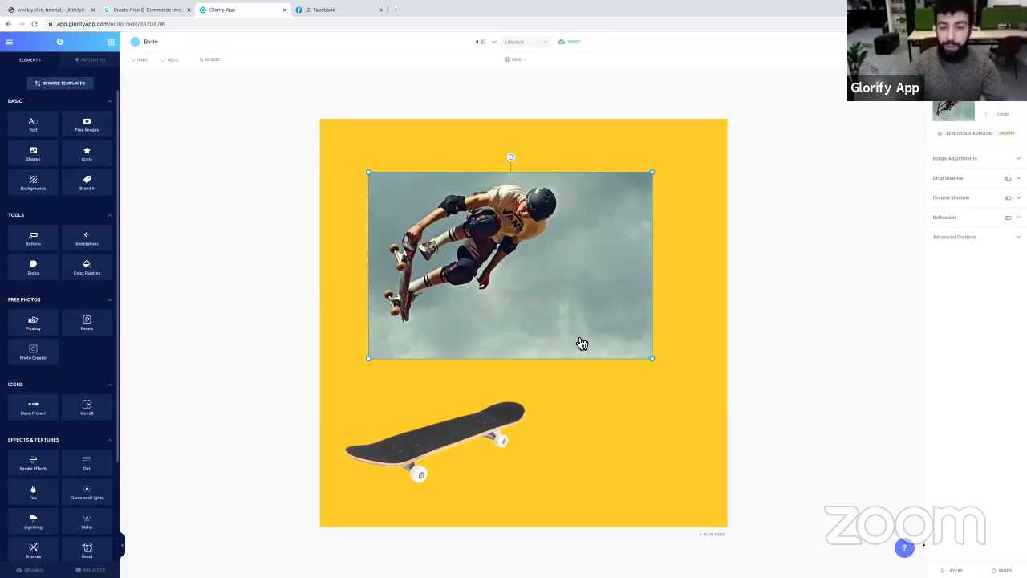
left_click_drag(550, 214, 558, 223)
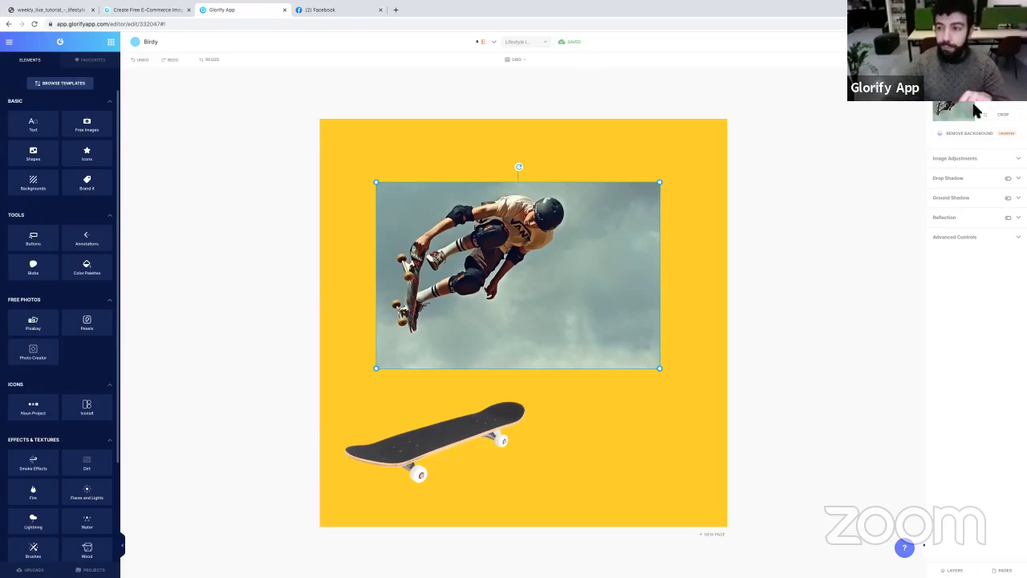
- Remove the skateboarder photo's background and crop the cutout around the figure to about 871 x 648 px
left_click(976, 134)
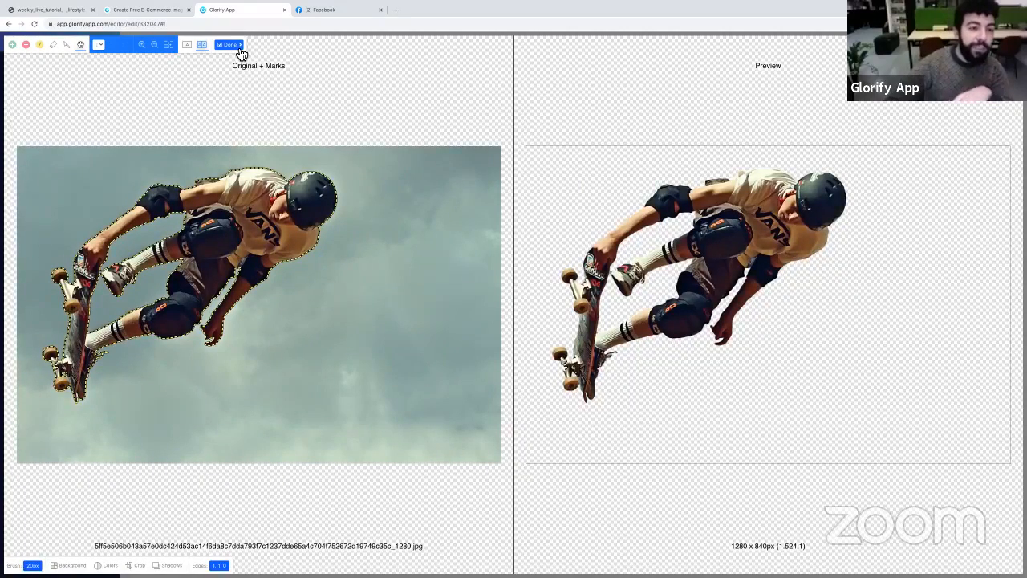
left_click(137, 565)
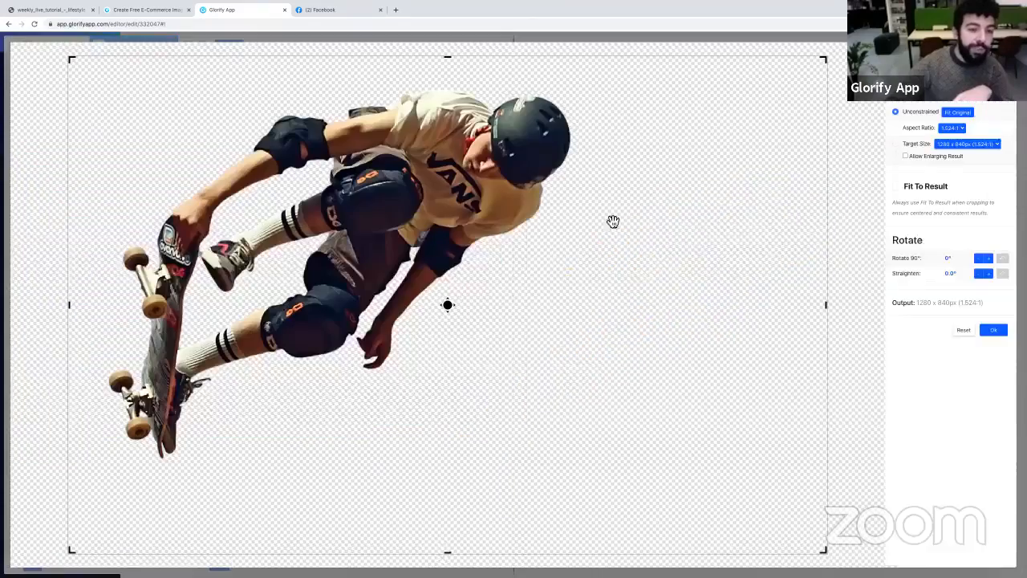
left_click_drag(843, 307, 589, 300)
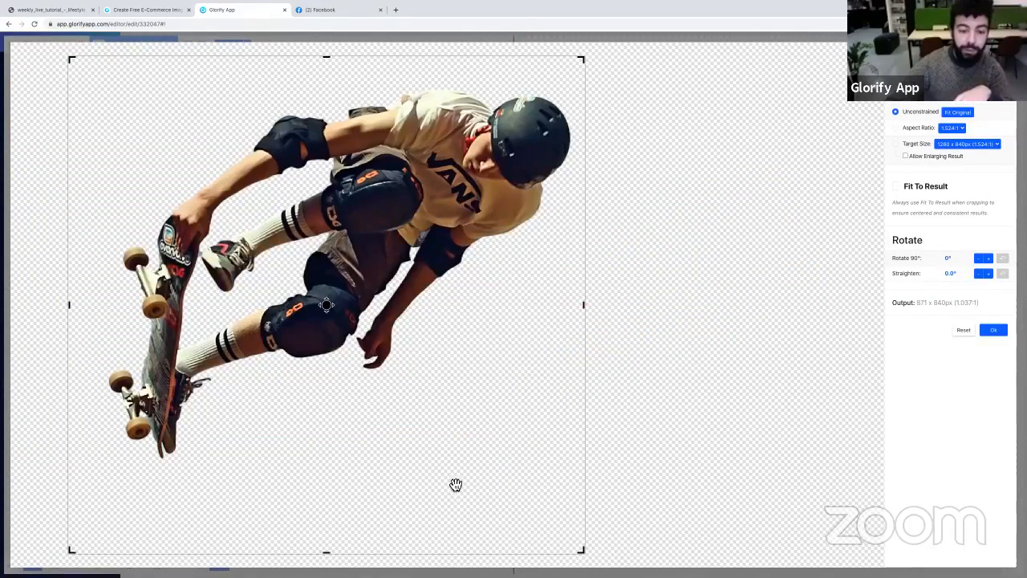
left_click_drag(323, 553, 320, 469)
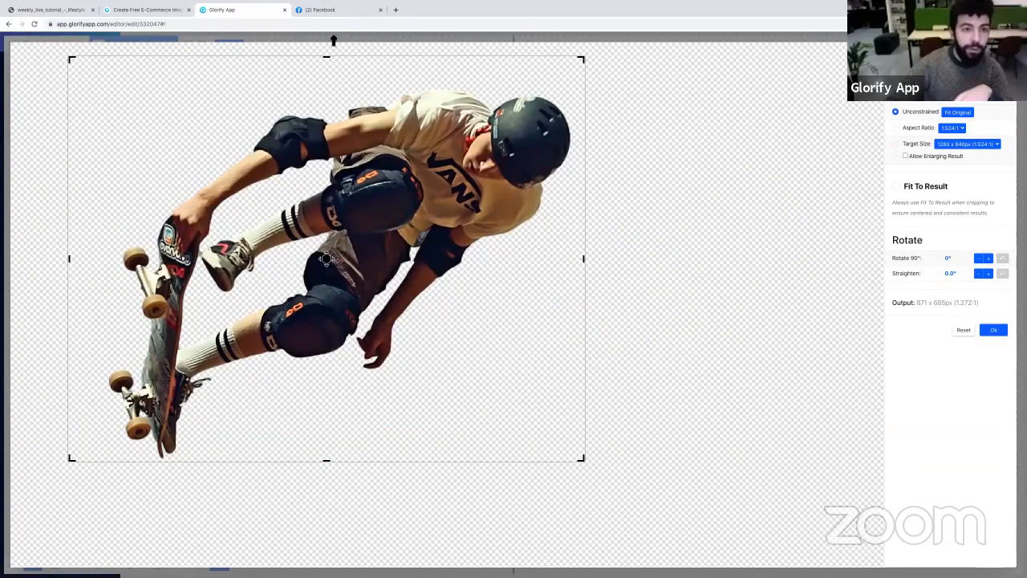
left_click_drag(330, 64, 330, 85)
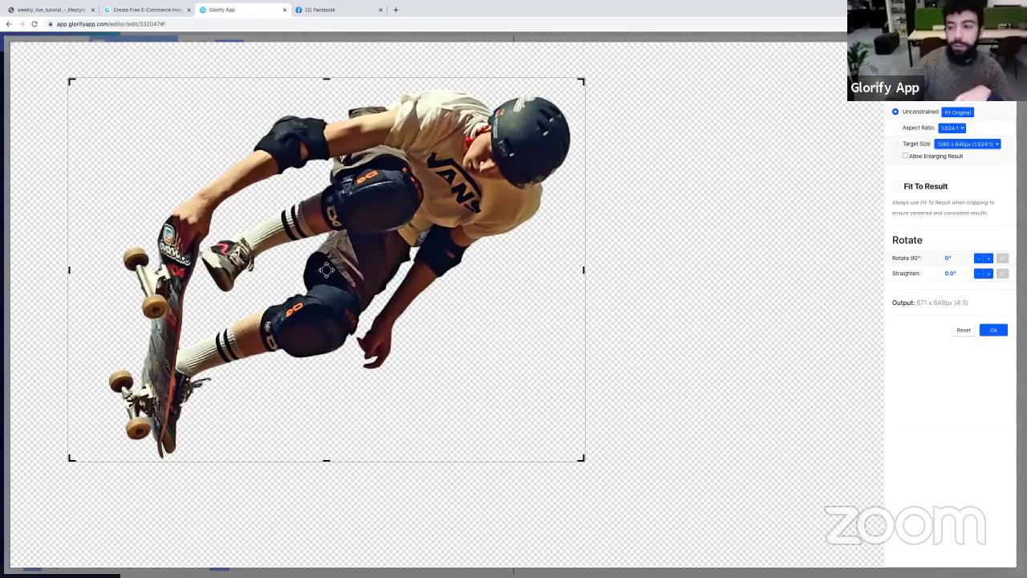
left_click(1007, 332)
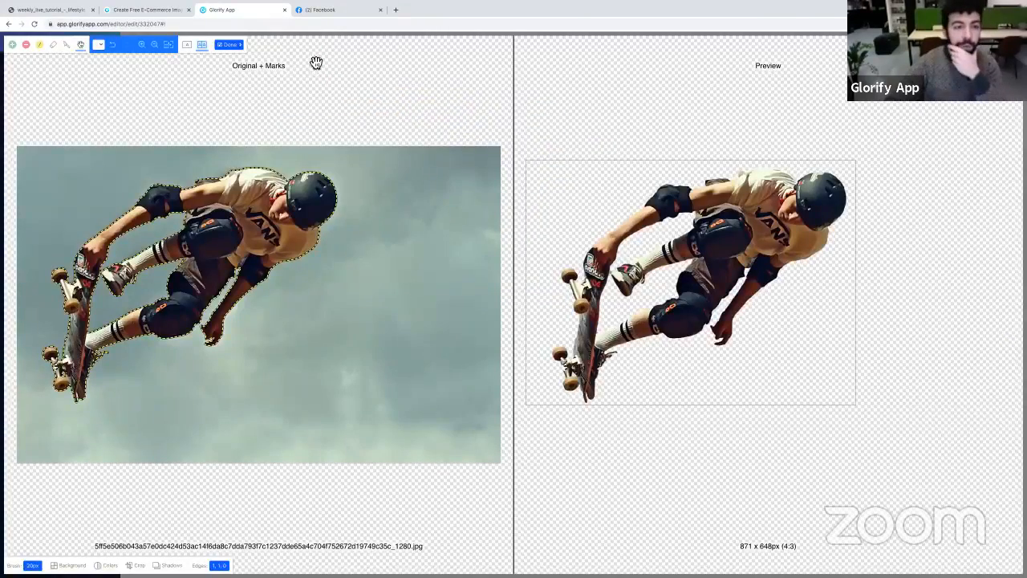
left_click(233, 46)
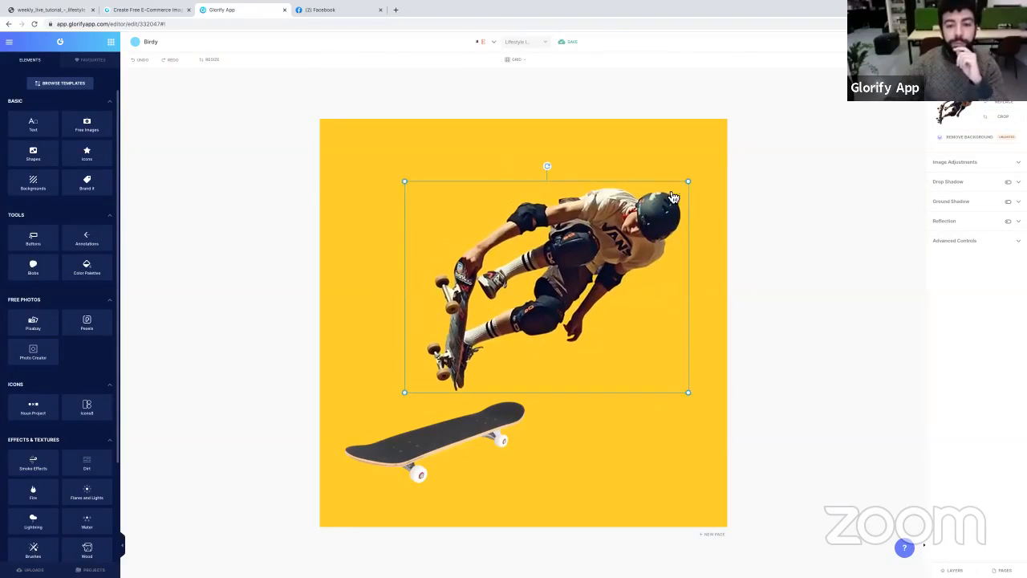
- Rotate the skateboarder cutout counterclockwise until nearly upright, reduce its size slightly, and move it to the page's upper right
left_click_drag(549, 167, 501, 193)
left_click_drag(627, 165, 580, 236)
left_click_drag(475, 227, 561, 212)
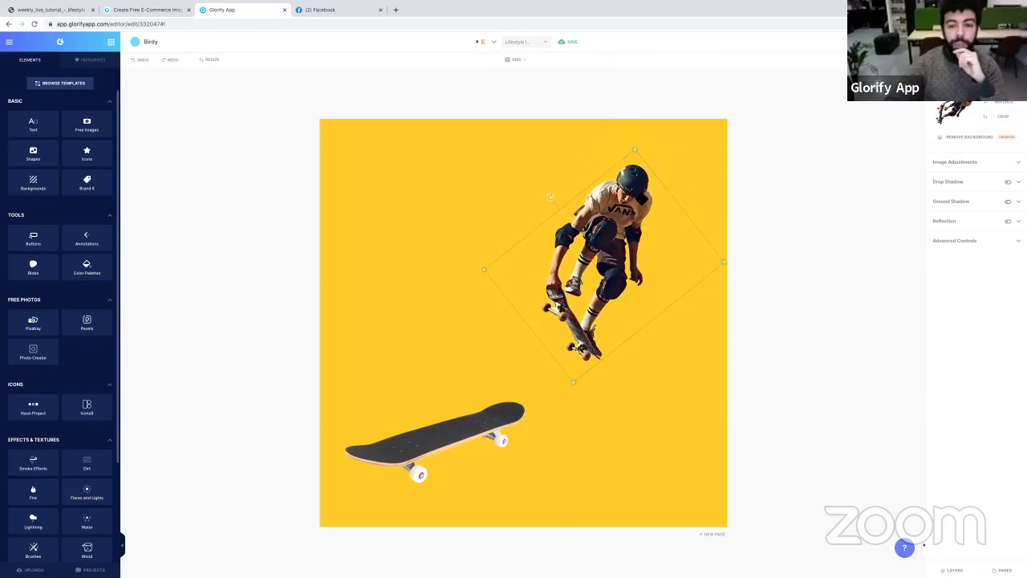
- Insert a rough white brush stroke, tilt it down to the right, enlarge it and move it over the skateboard in the page's lower part
left_click(840, 191)
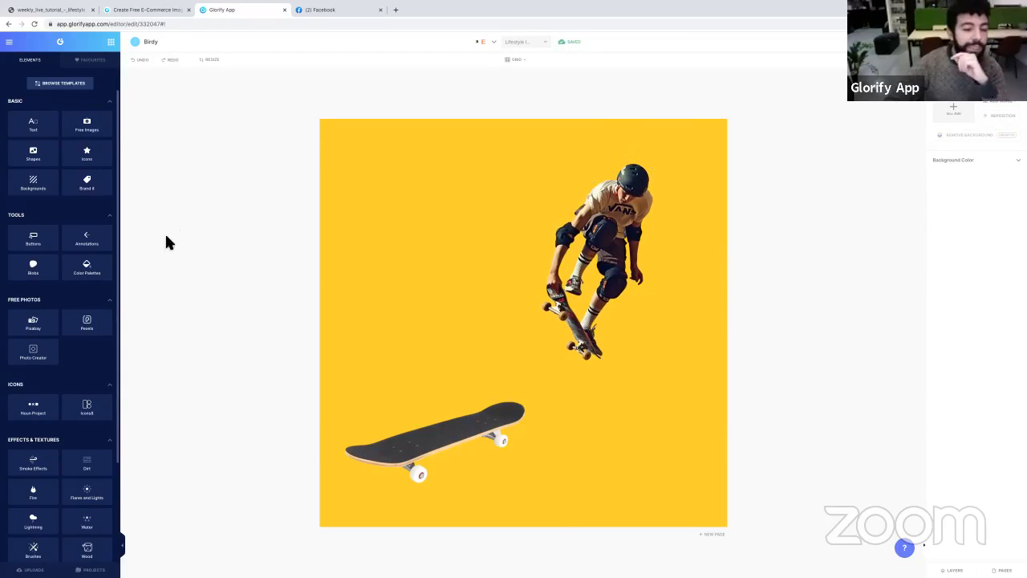
scroll(67, 366, "down", 3)
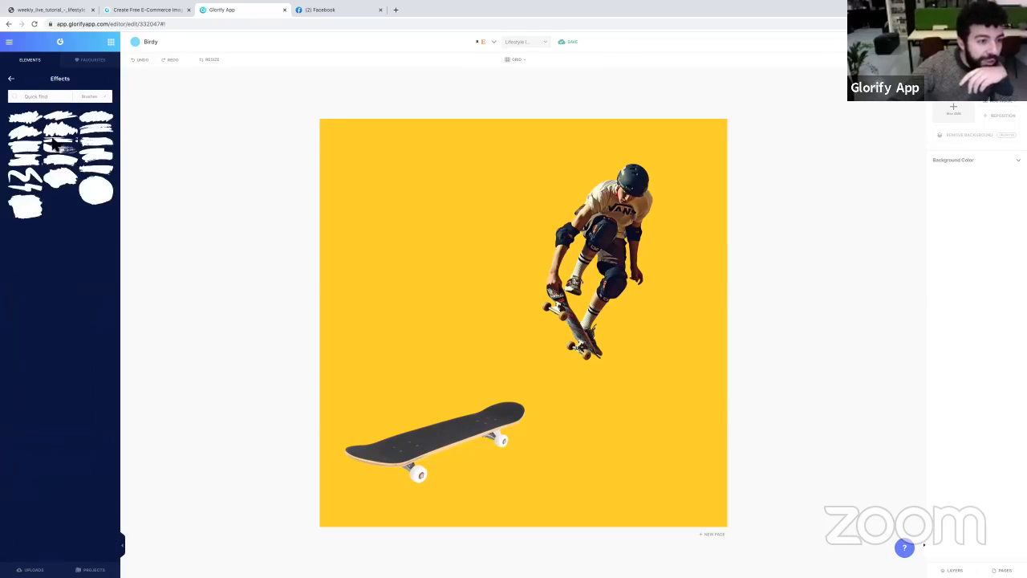
left_click(94, 141)
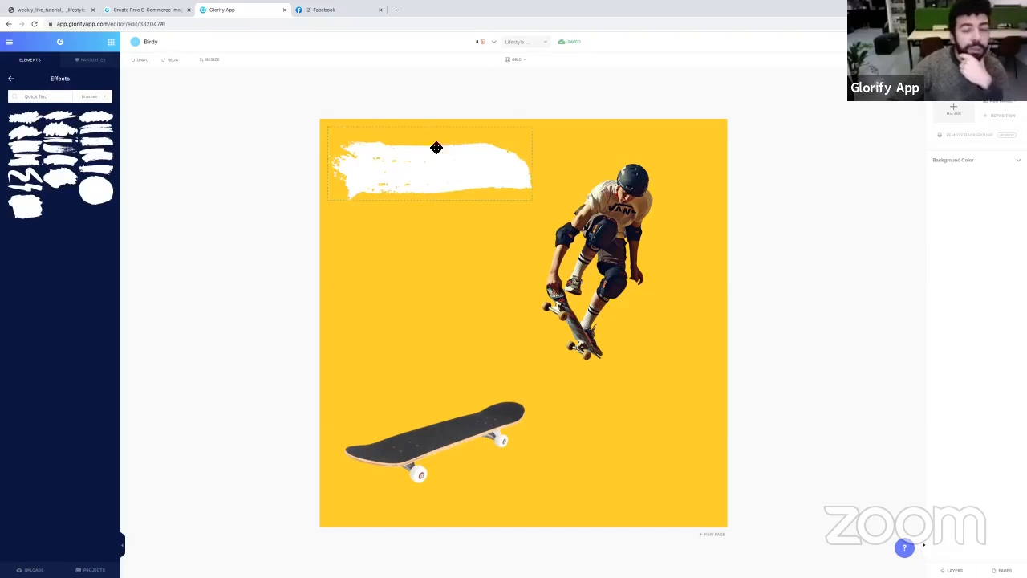
mouse_move(426, 235)
left_mouse_down()
mouse_move(452, 227)
mouse_move(447, 238)
left_mouse_up()
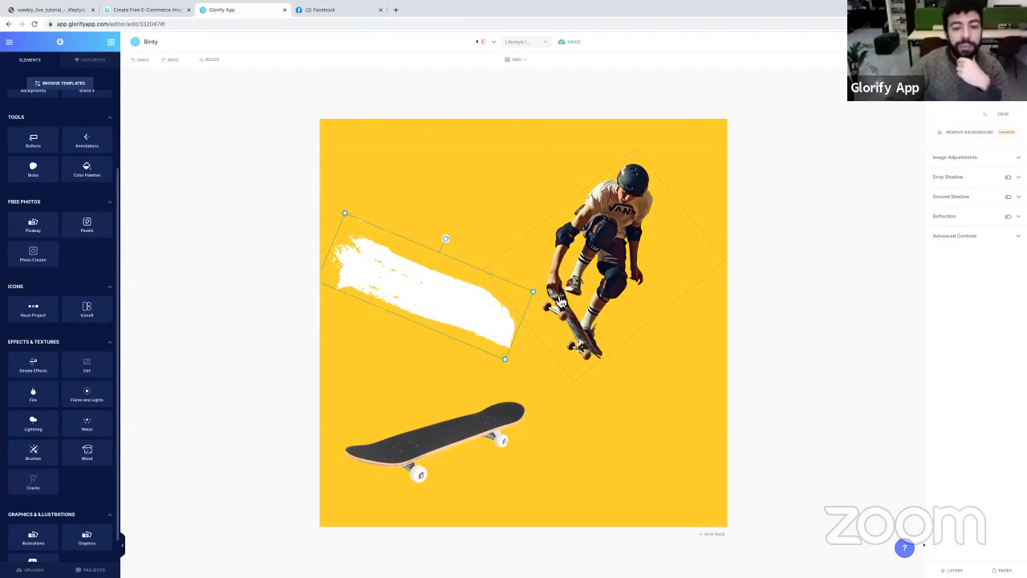
left_click_drag(536, 293, 681, 230)
mouse_move(615, 350)
left_mouse_down()
mouse_move(598, 381)
mouse_move(482, 472)
left_mouse_up()
- Send the white brush stroke behind the skateboard, adjust its size and shift it slightly toward the page's lower-left corner
right_click(483, 471)
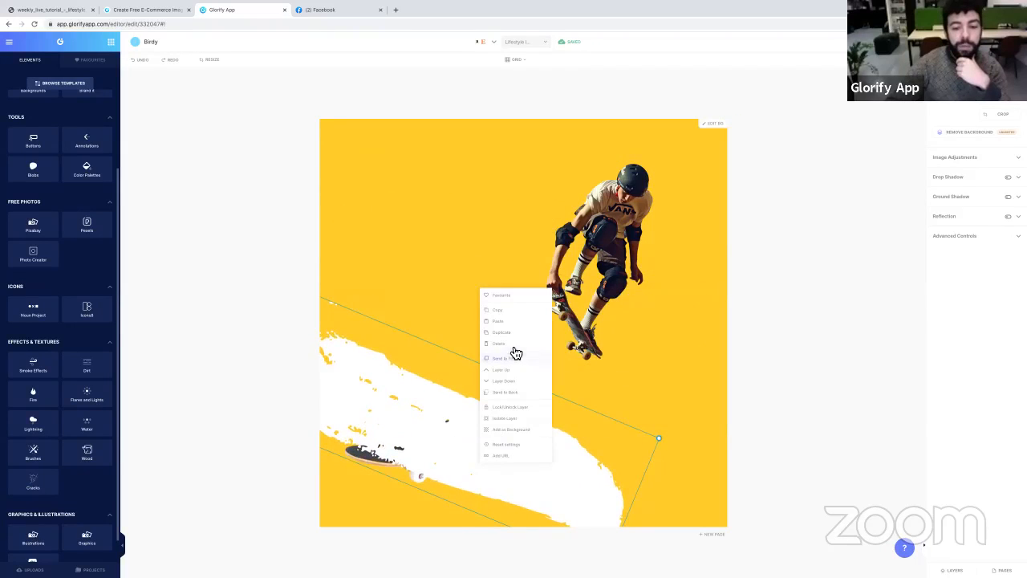
left_click(518, 393)
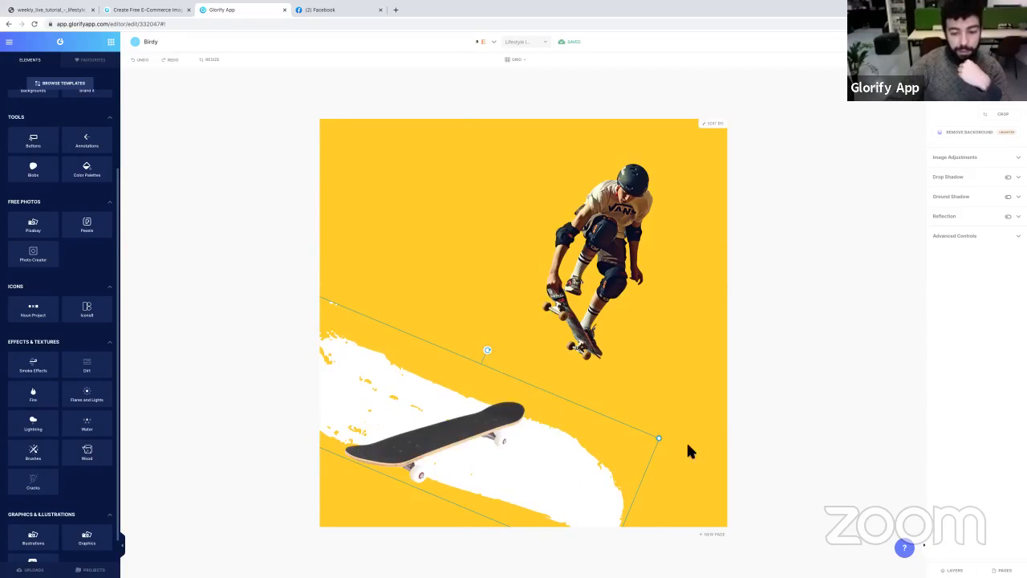
left_click_drag(660, 440, 723, 442)
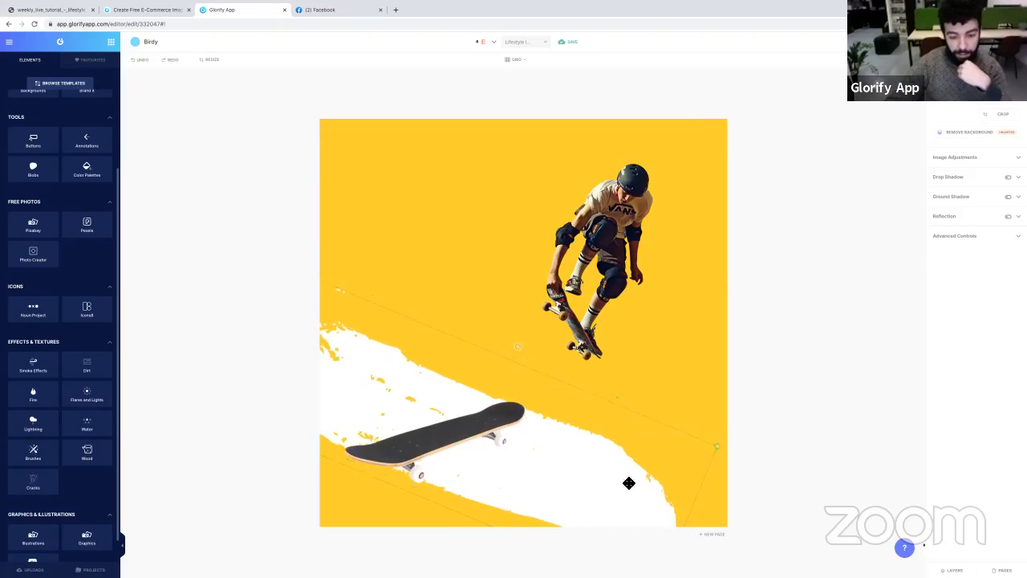
left_click_drag(595, 491, 589, 486)
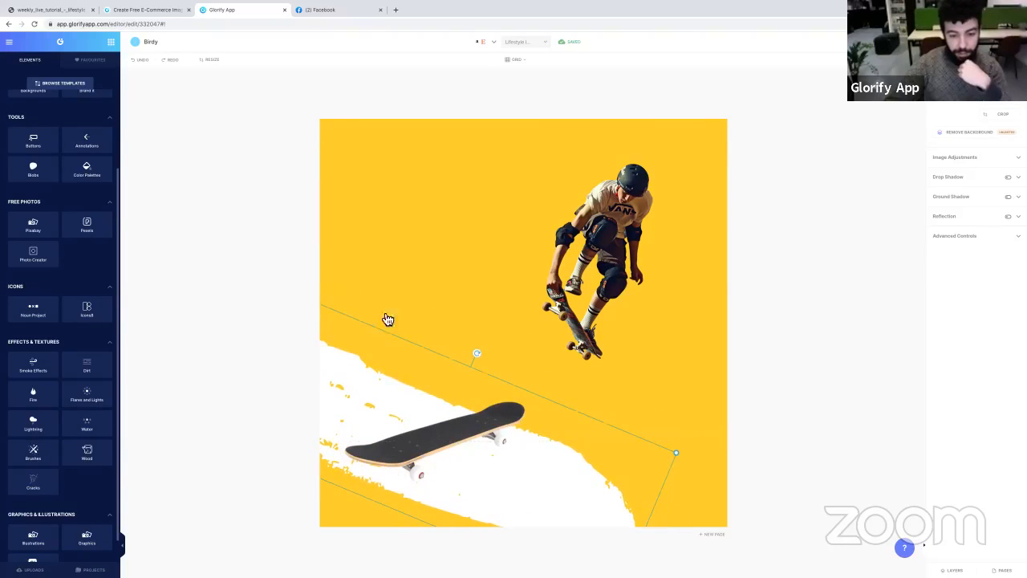
left_click(34, 454)
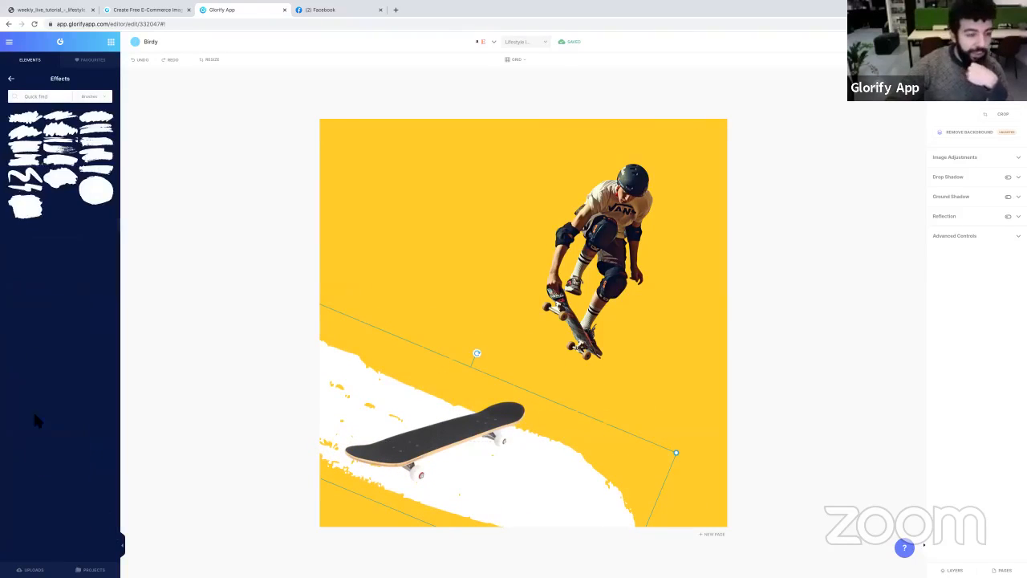
left_click(60, 166)
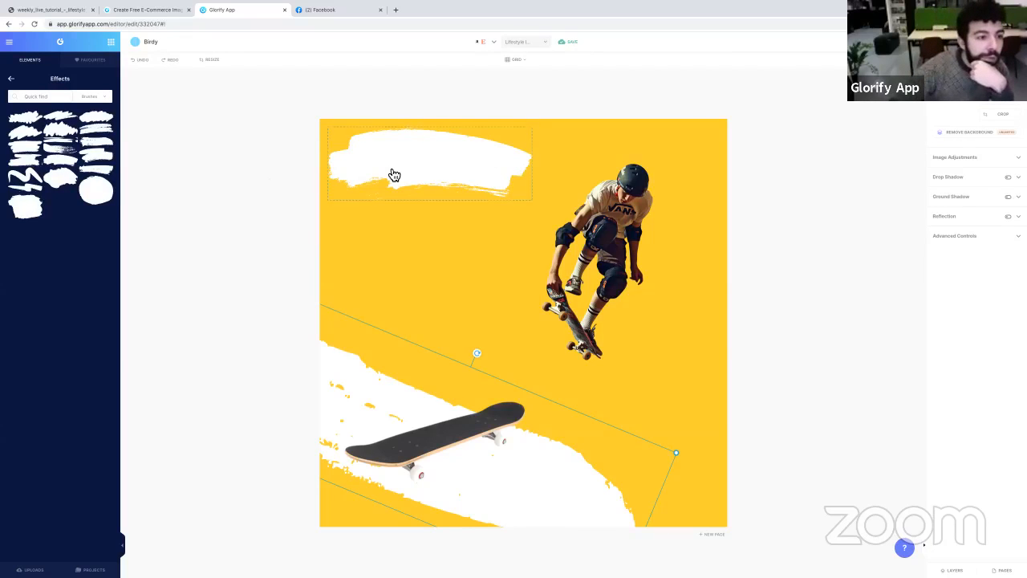
key("Delete")
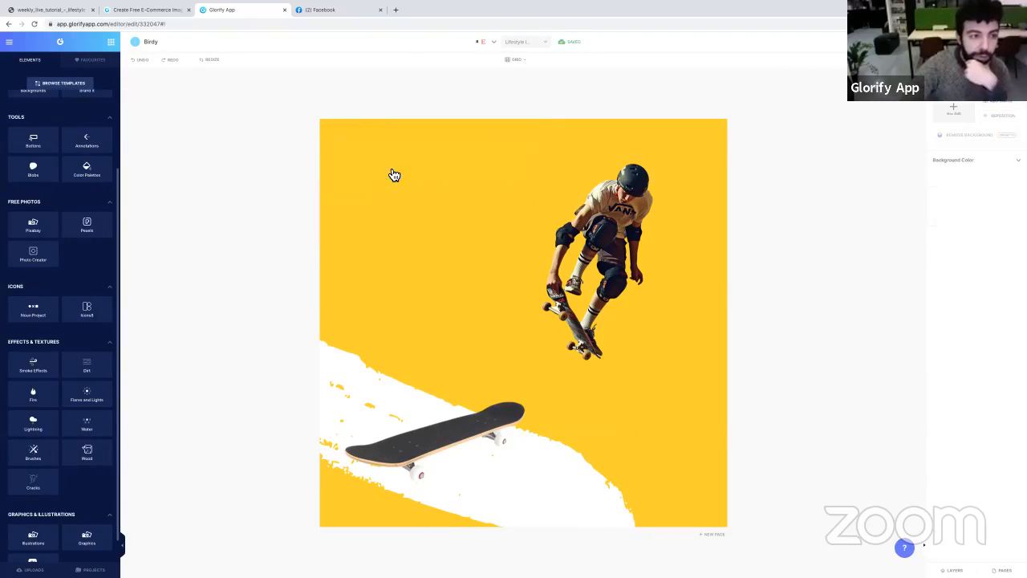
- Insert the ragged-edged white brush stroke near the page's middle and delete the old stroke beneath the skateboard
left_click(50, 454)
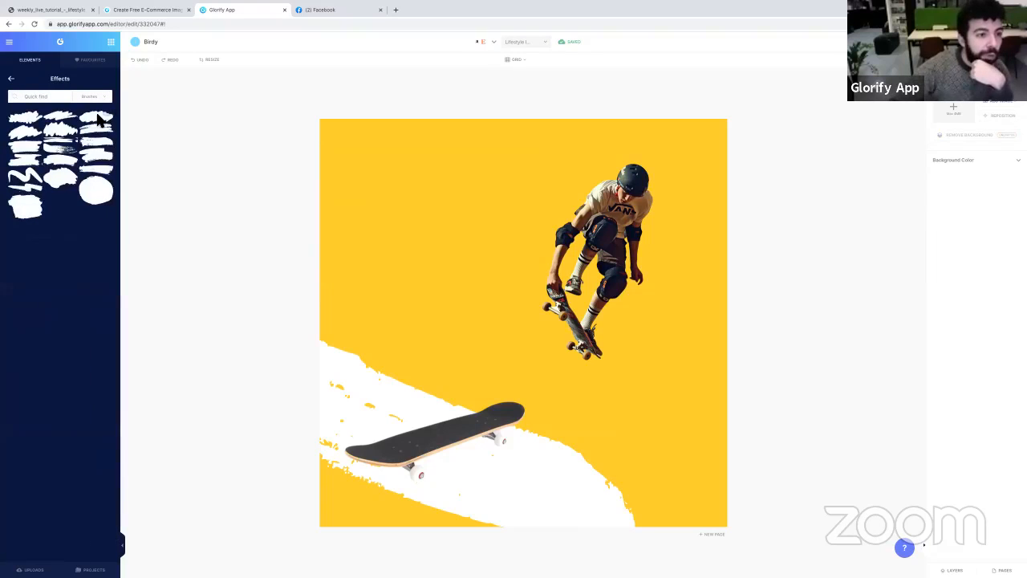
mouse_move(98, 119)
left_mouse_down()
mouse_move(523, 133)
mouse_move(505, 273)
left_mouse_up()
left_click(588, 535)
key("Delete")
left_click(522, 265)
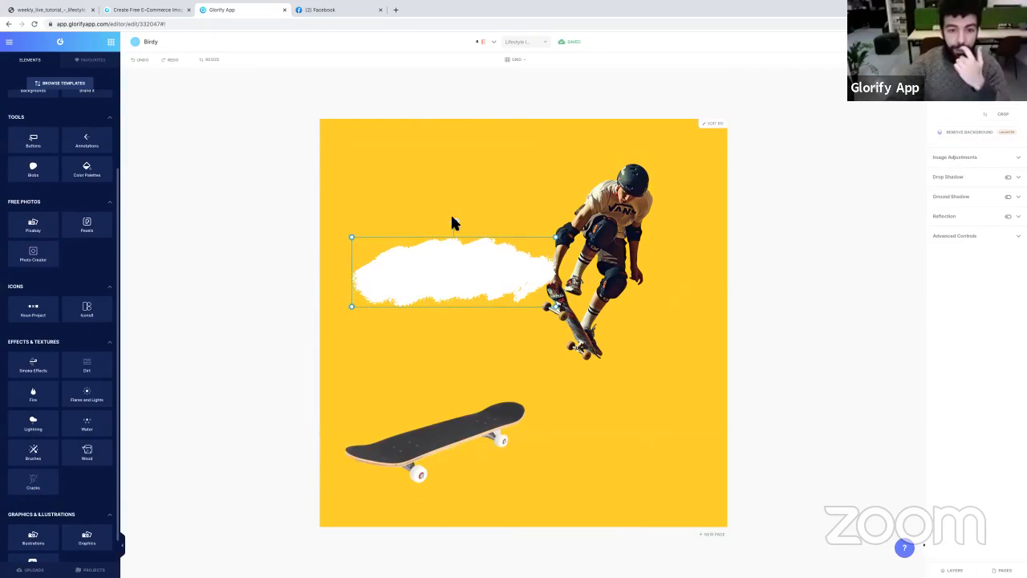
- Tilt the ragged brush stroke down to the right, enlarge it and place it diagonally across the page's lower-left corner
mouse_move(458, 222)
left_mouse_down()
mouse_move(493, 217)
mouse_move(480, 222)
left_mouse_up()
left_click_drag(484, 284, 449, 432)
left_click_drag(533, 447, 708, 440)
mouse_move(599, 458)
left_mouse_down()
mouse_move(530, 452)
mouse_move(534, 461)
left_mouse_up()
left_click_drag(654, 484, 672, 485)
left_click_drag(567, 488, 559, 482)
- Send the ragged brush stroke behind the skateboard and nudge the skateboard slightly up and to the right
right_click(488, 447)
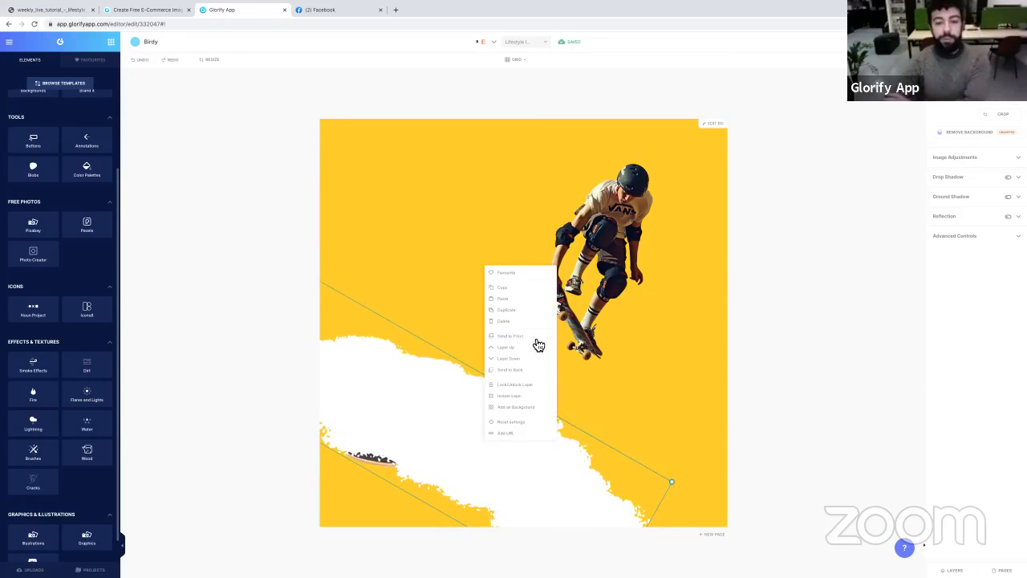
left_click(509, 371)
left_click(473, 433)
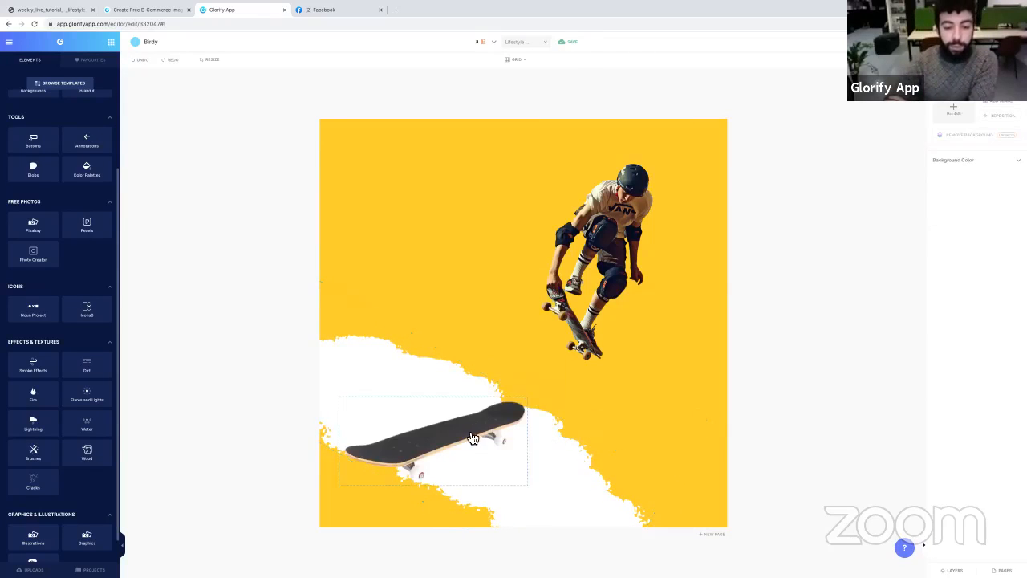
- Tilt the lower brush stroke a little more steeply and nudge the skateboarder cutout slightly upward
left_click(396, 366)
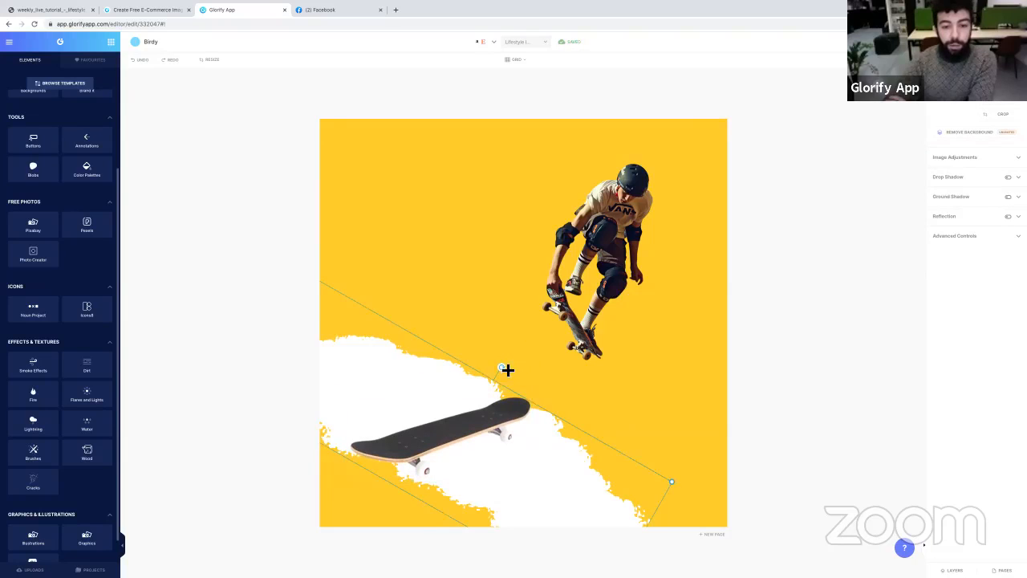
left_click_drag(506, 369, 518, 371)
left_click(732, 335)
left_click_drag(617, 249, 618, 241)
- Duplicate the brush stroke, place the copy diagonally across the page's upper right and send it behind the skateboarder
left_click(566, 509)
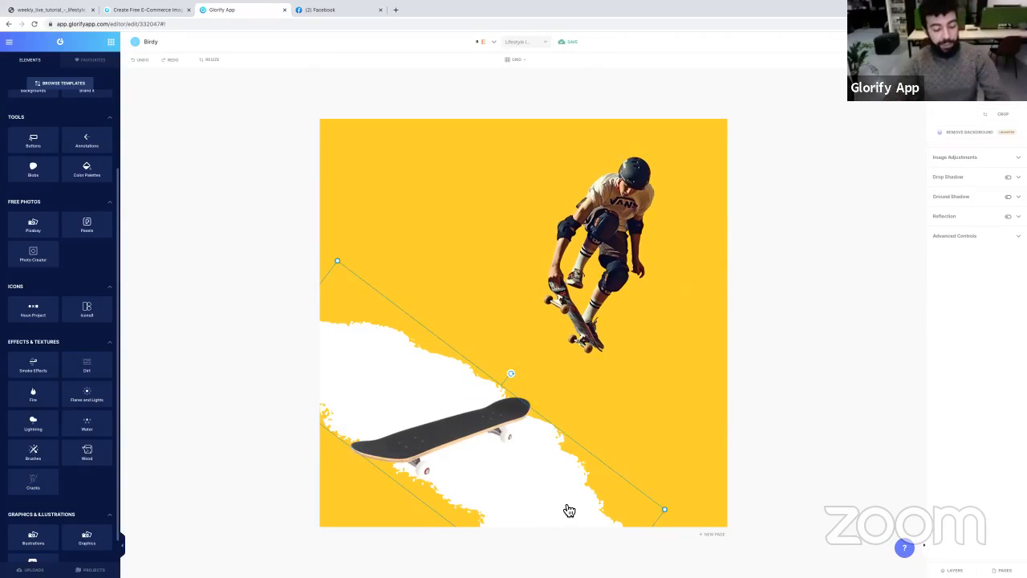
mouse_move(569, 510)
left_mouse_down()
mouse_move(635, 328)
mouse_move(679, 254)
mouse_move(683, 273)
left_mouse_up()
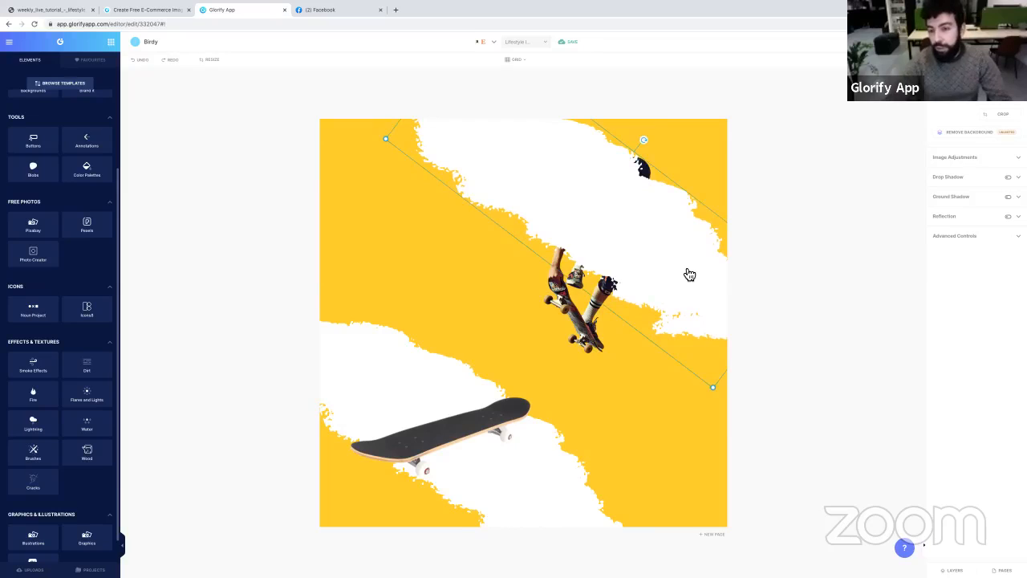
mouse_move(667, 257)
left_mouse_down()
mouse_move(667, 246)
mouse_move(667, 263)
left_mouse_up()
right_click(650, 194)
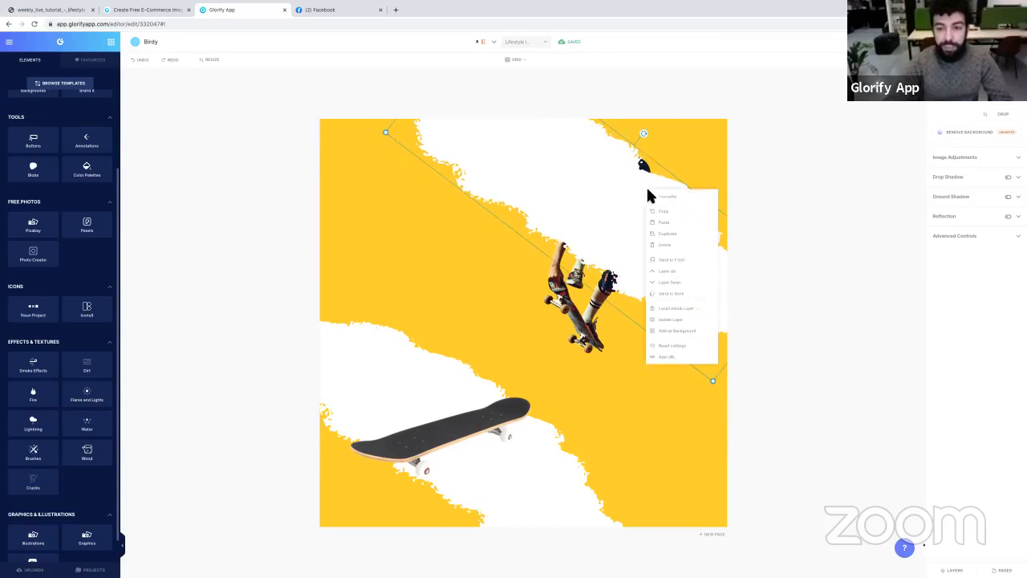
left_click(678, 299)
- Fine-tune the positions of the upper brush stroke and the skateboarder so the figure sits slightly higher over the stroke
left_click(762, 345)
left_click_drag(592, 346, 593, 340)
left_click(686, 422)
left_click_drag(538, 152, 539, 155)
left_click_drag(606, 220, 610, 215)
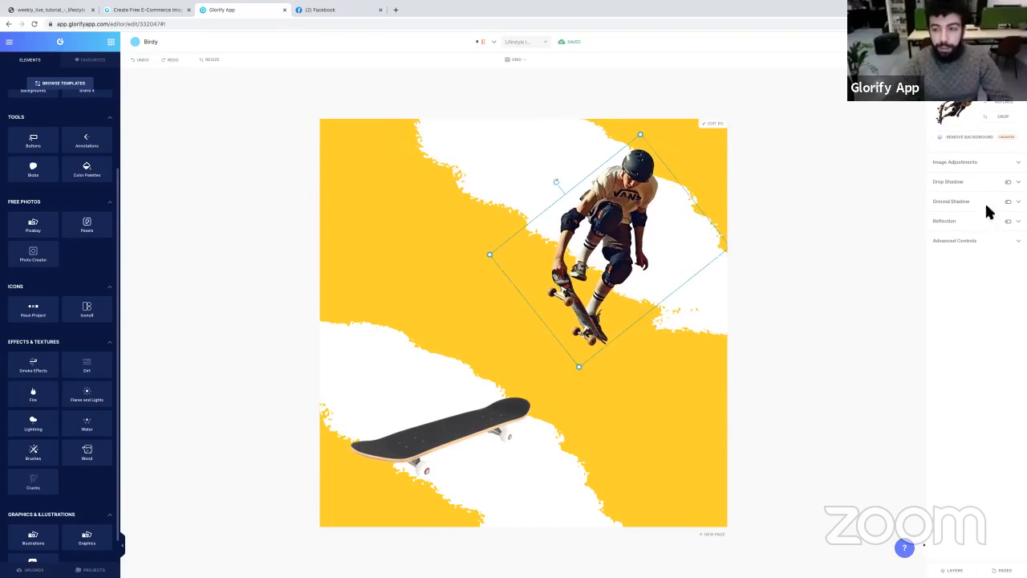
- Set the skateboarder image's saturation to -0.28 and brightness to 0.07, and make it very slightly transparent
left_click(967, 163)
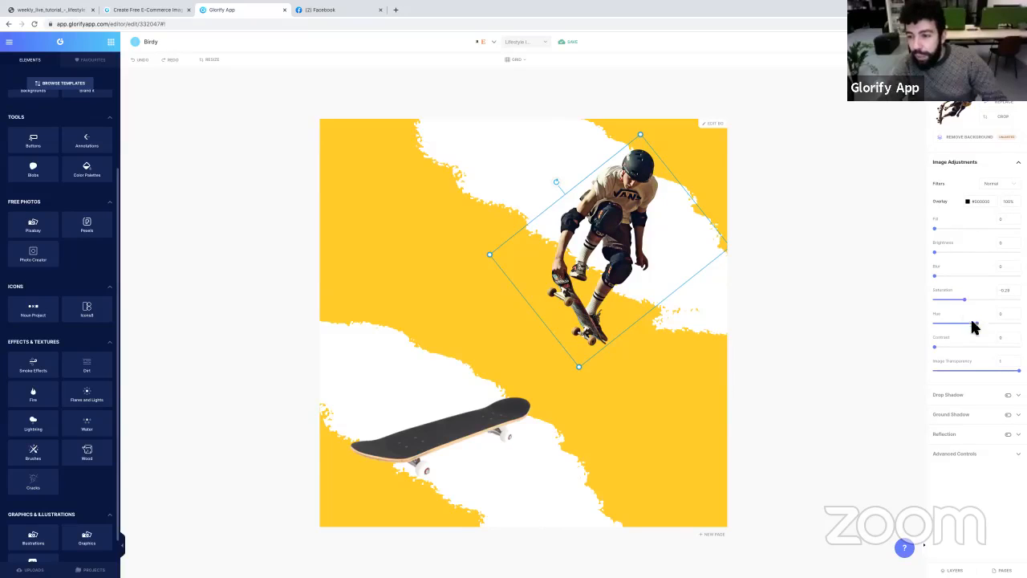
left_click_drag(941, 255, 950, 261)
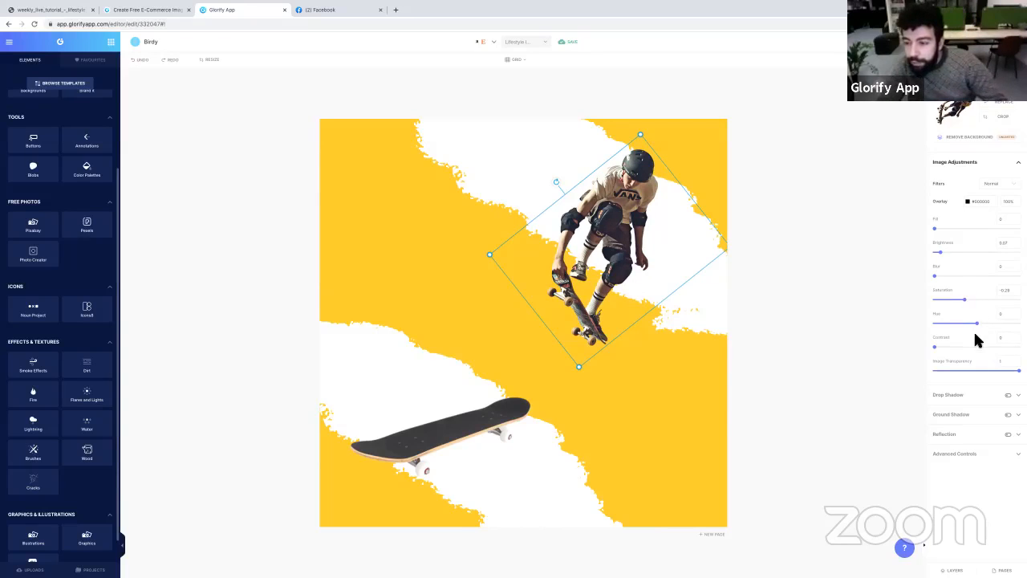
mouse_move(1019, 371)
left_mouse_down()
mouse_move(1002, 371)
mouse_move(1013, 371)
left_mouse_up()
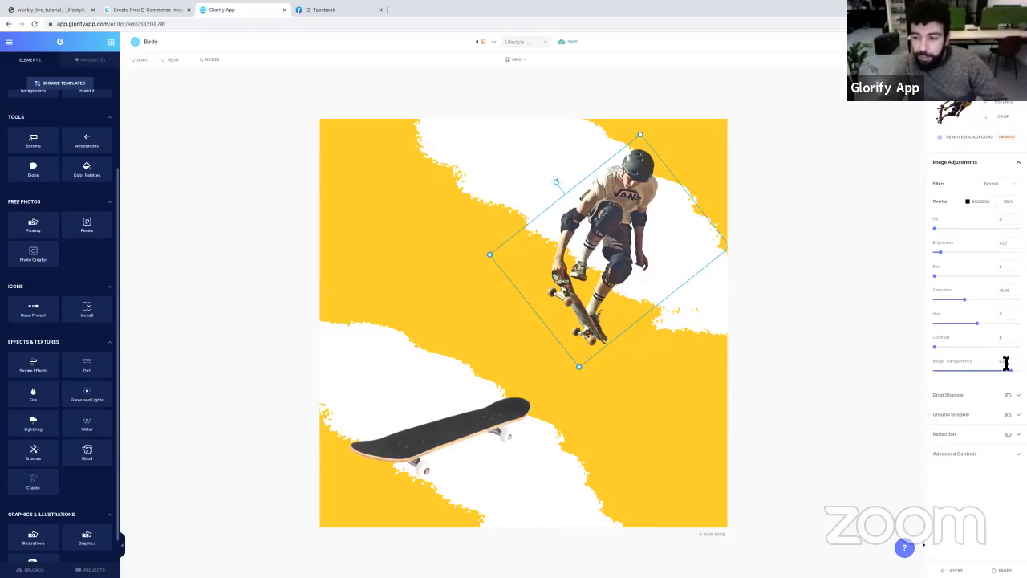
left_click(861, 326)
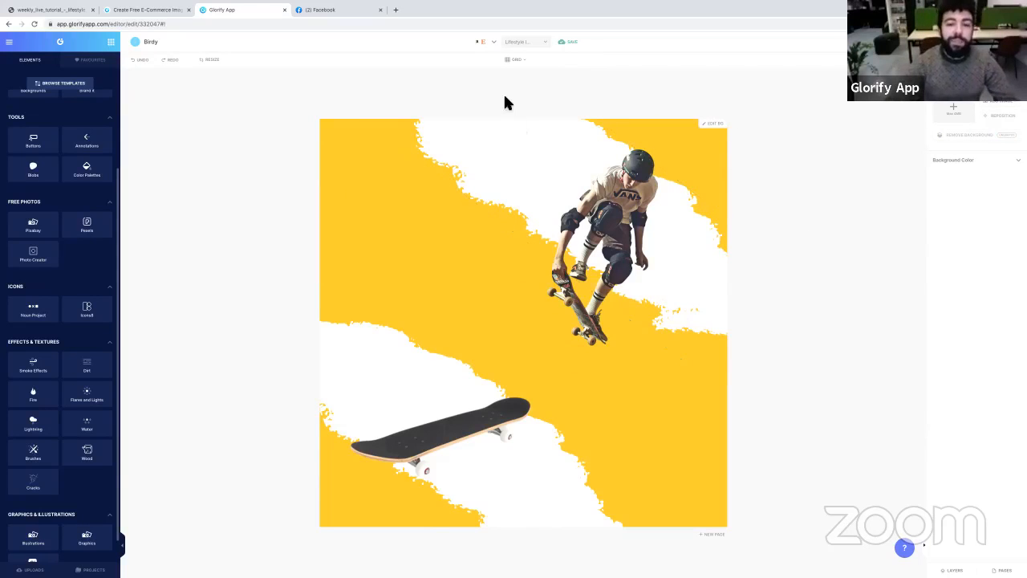
- Add the Cardboards header composition from the text headers and place it on the yellow area beside the skateboarder
scroll(44, 136, "up", 3)
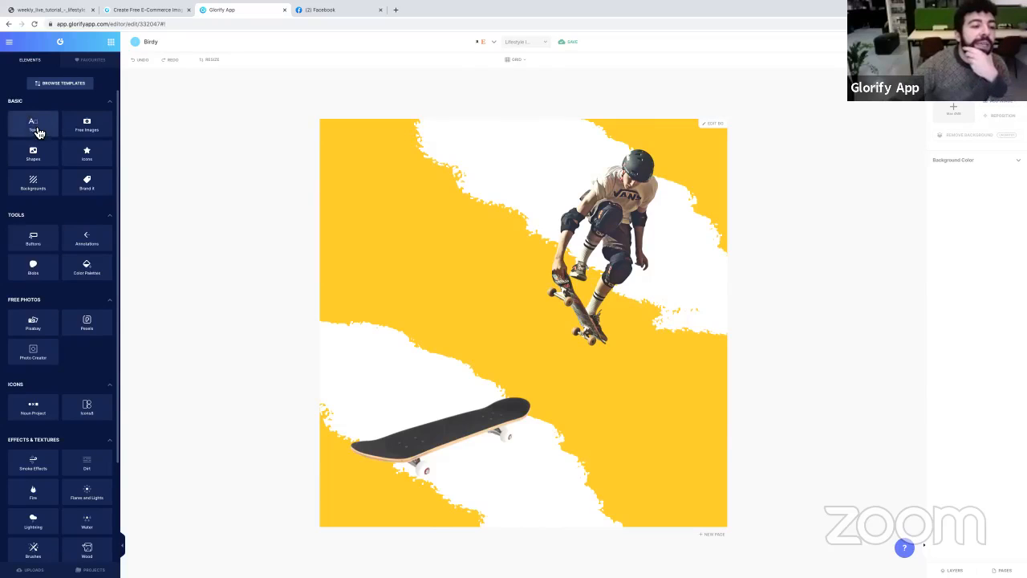
left_click(36, 128)
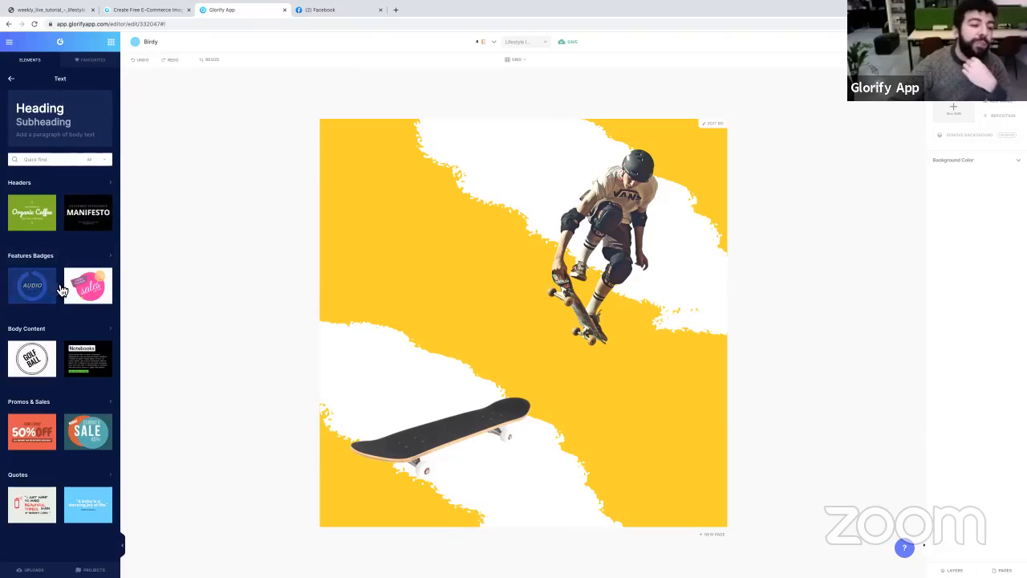
left_click(59, 189)
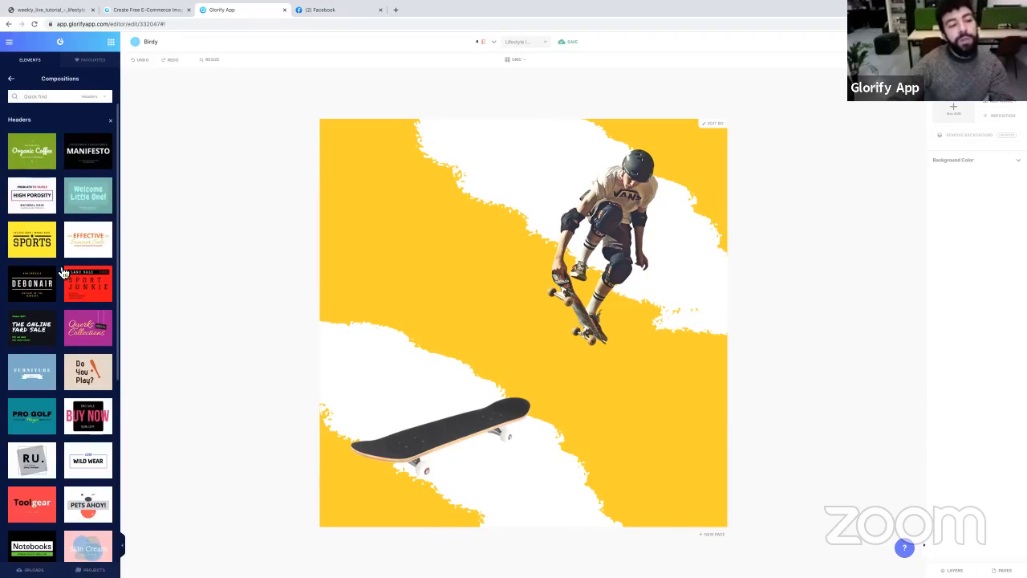
scroll(61, 237, "down", 1)
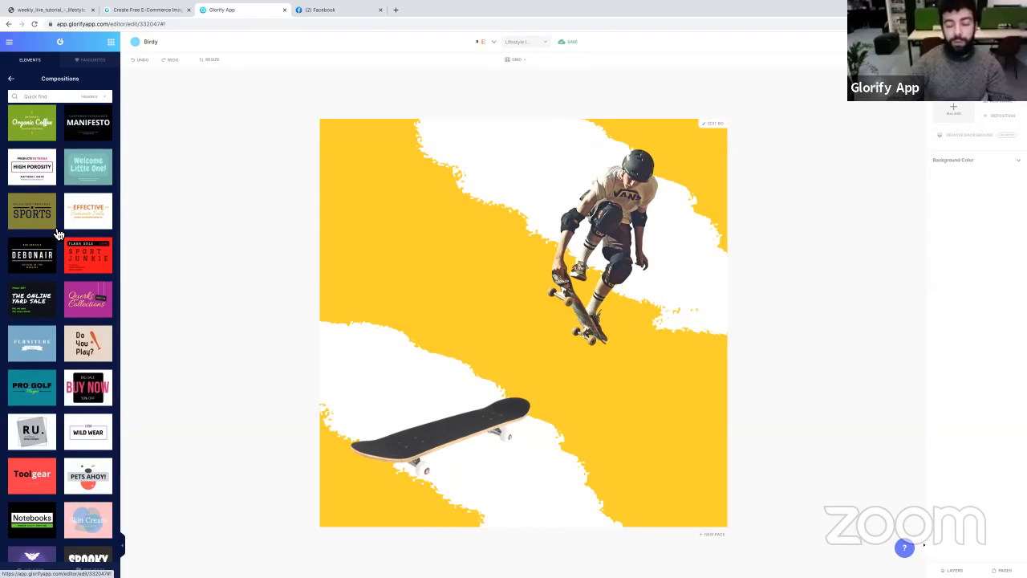
scroll(57, 260, "up", 1)
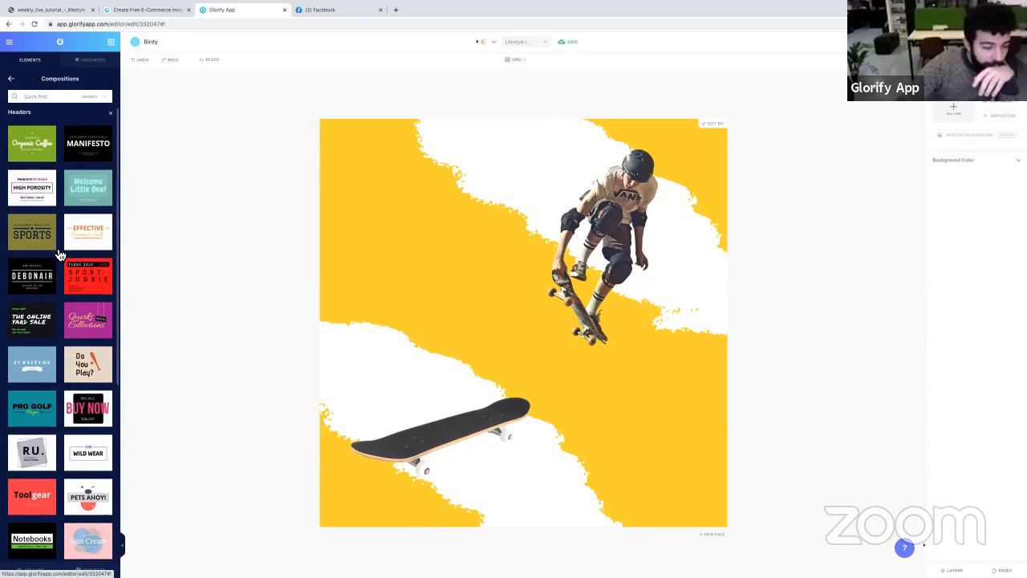
scroll(58, 253, "down", 5)
scroll(59, 254, "up", 4)
scroll(58, 253, "down", 6)
scroll(58, 253, "down", 3)
scroll(58, 253, "down", 6)
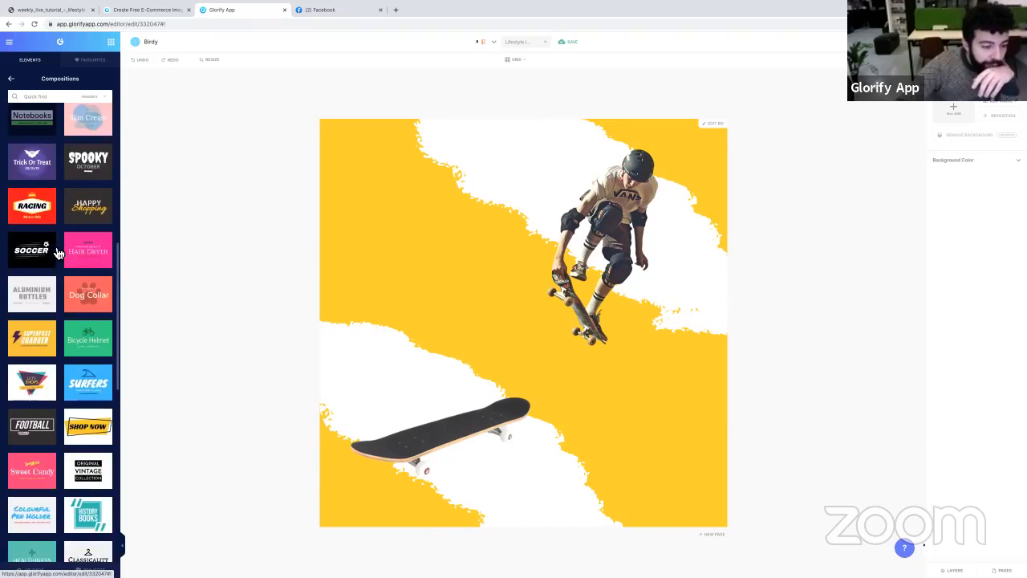
scroll(59, 253, "down", 13)
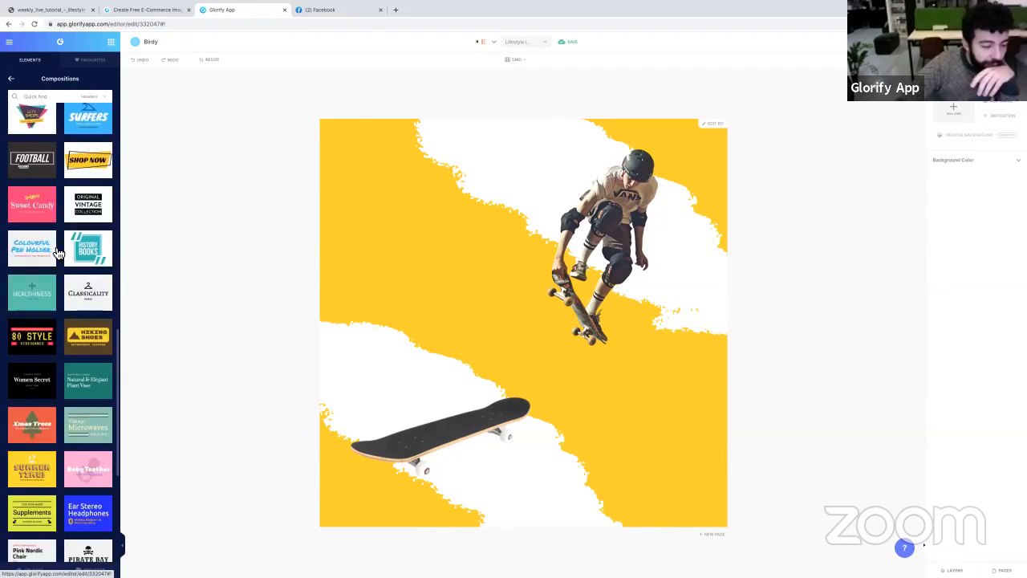
scroll(58, 253, "down", 11)
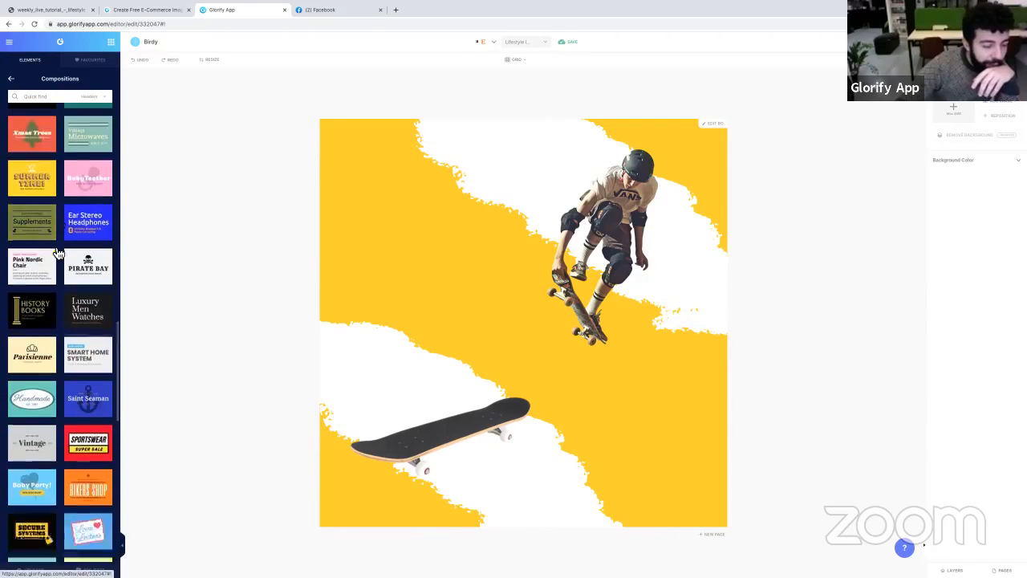
scroll(58, 254, "down", 5)
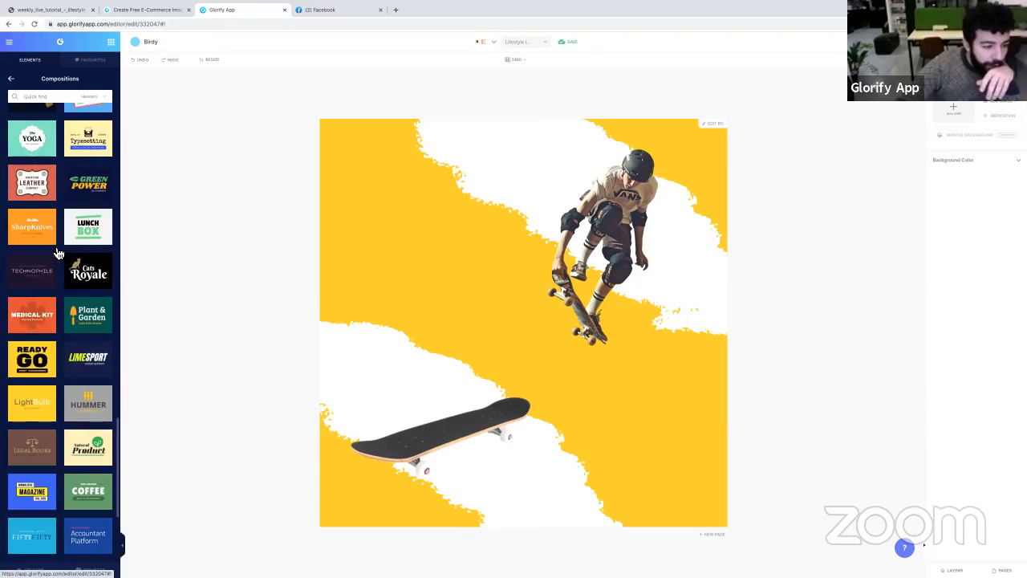
scroll(36, 361, "down", 6)
scroll(46, 375, "up", 9)
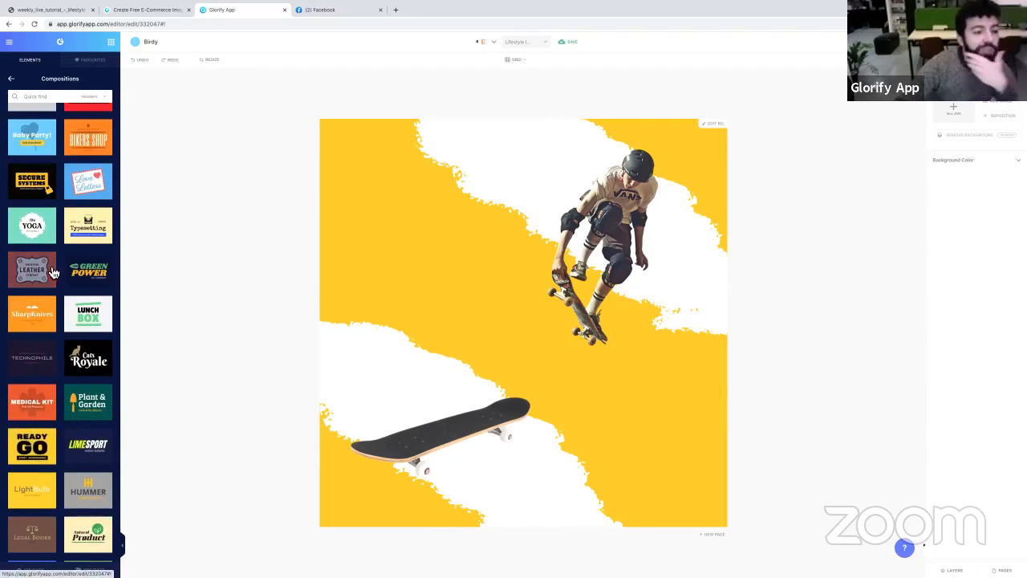
scroll(47, 265, "down", 9)
scroll(53, 277, "down", 15)
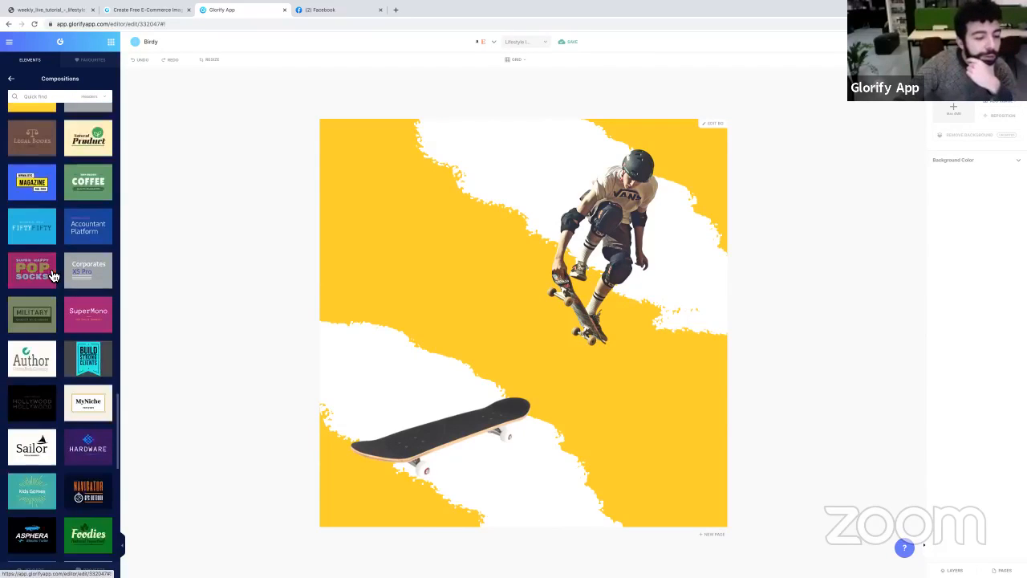
scroll(52, 280, "down", 10)
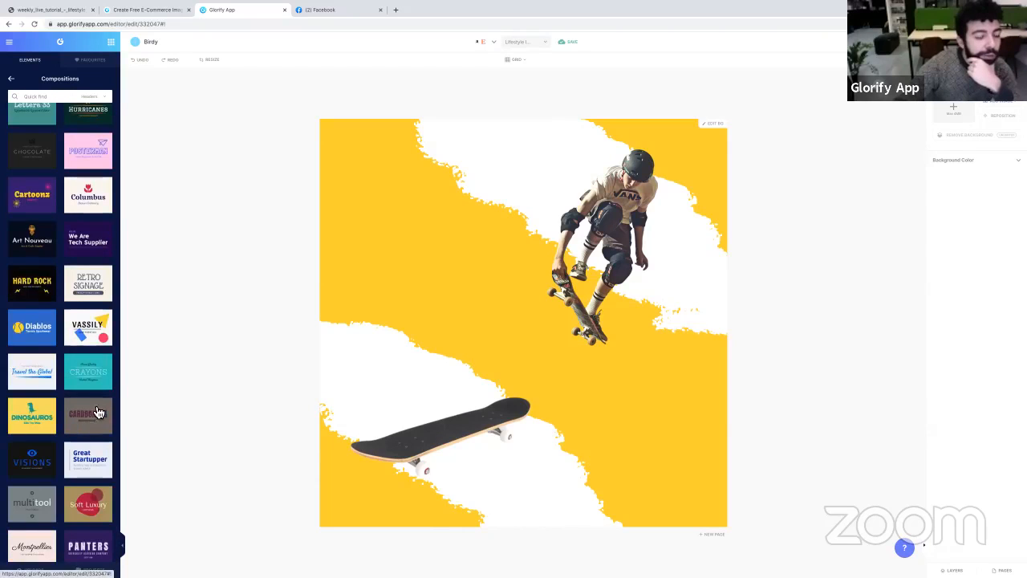
left_click(92, 419)
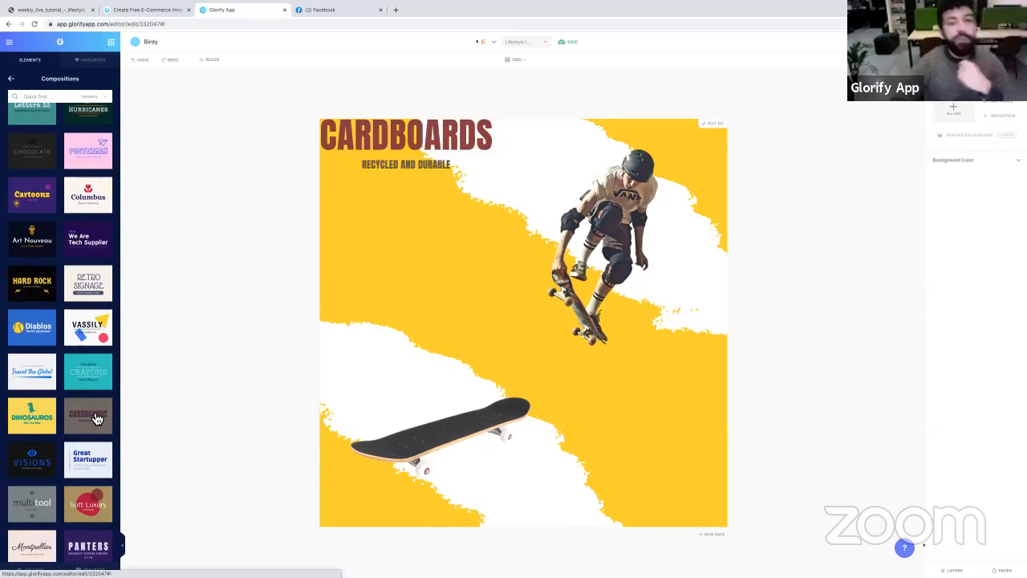
left_click_drag(409, 132, 422, 234)
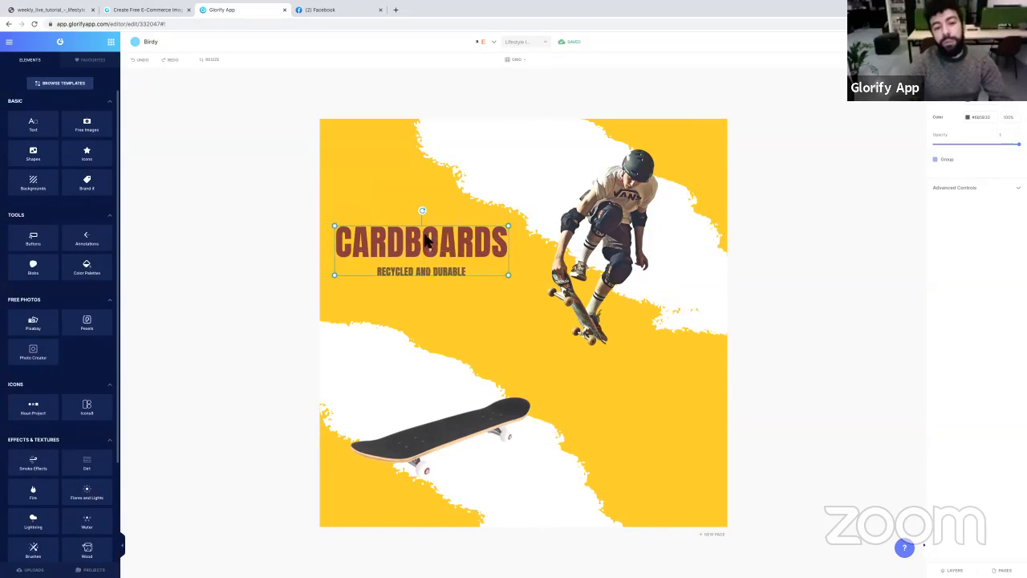
- Ungroup the header composition and delete its "Recycled and Durable" subline
right_click(425, 236)
left_click(457, 361)
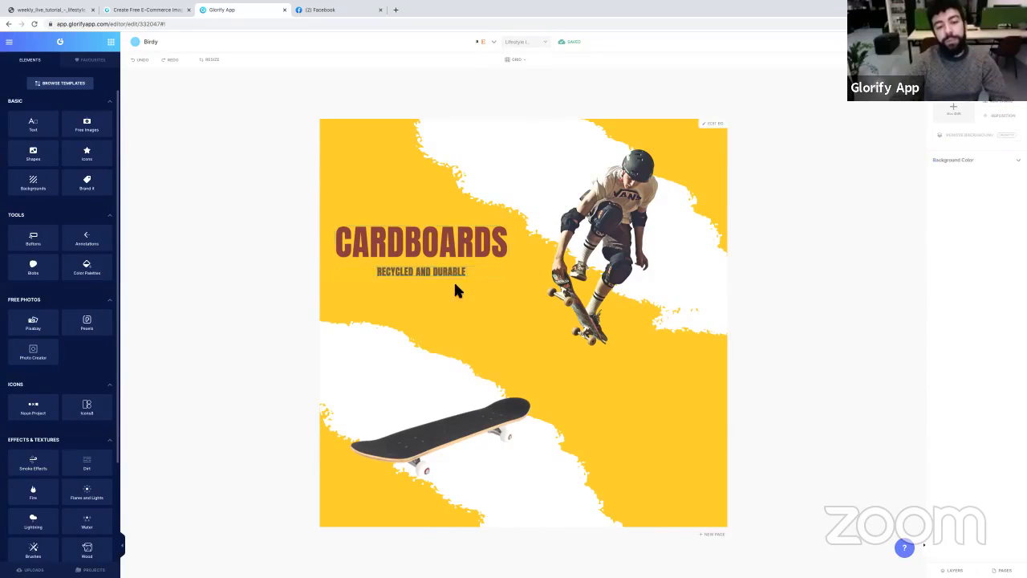
left_click_drag(452, 275, 476, 309)
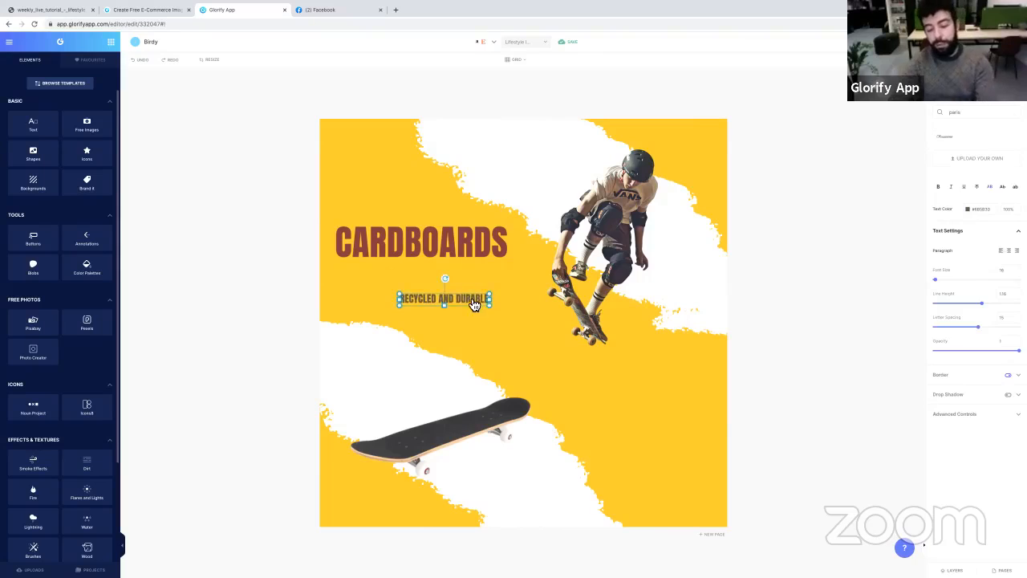
key("Delete")
- Move the header slightly down and right and change its text to SKATE
left_click_drag(458, 259, 474, 292)
double_click(470, 285)
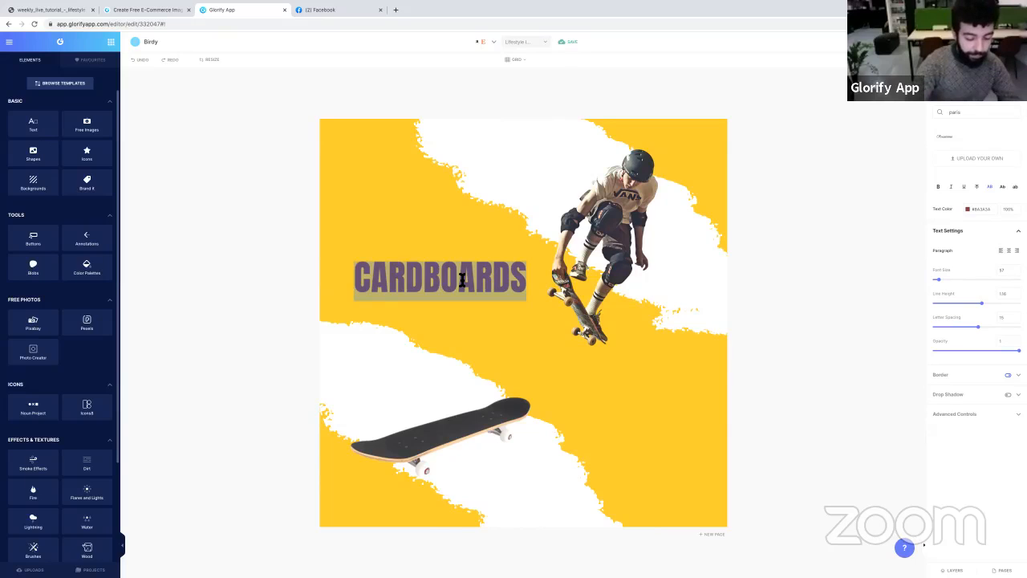
type("Ska")
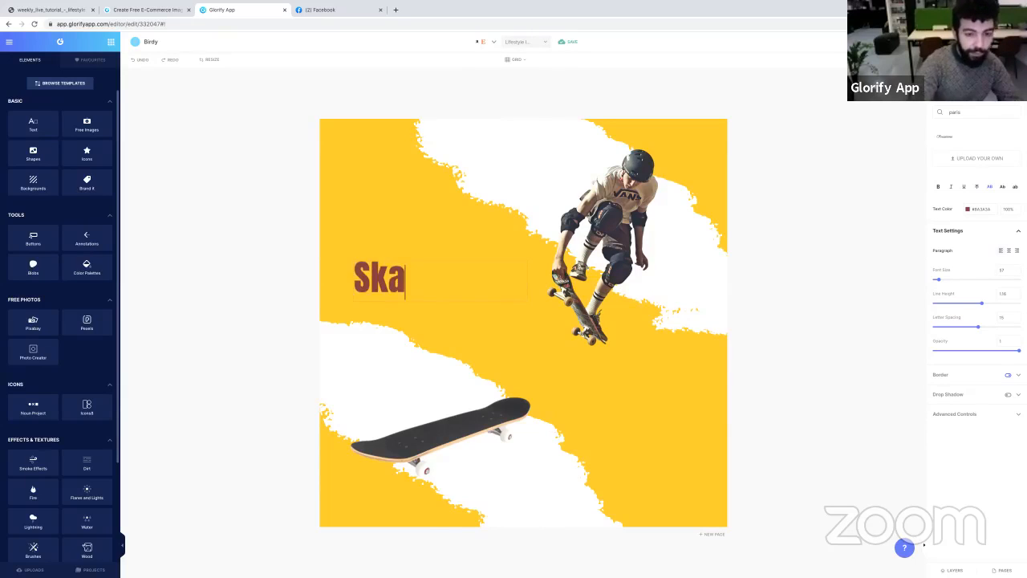
key("BackSpace")
key("BackSpace")
type("KATE")
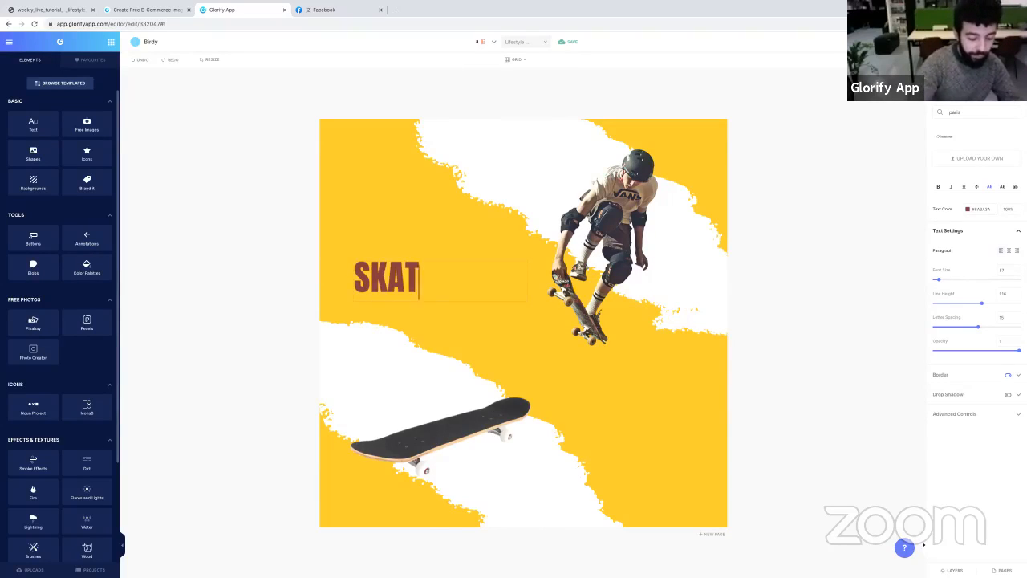
left_click(818, 341)
- Add a basic rectangle, place it over the SKATE text, narrow it and send it behind the text
left_click(33, 152)
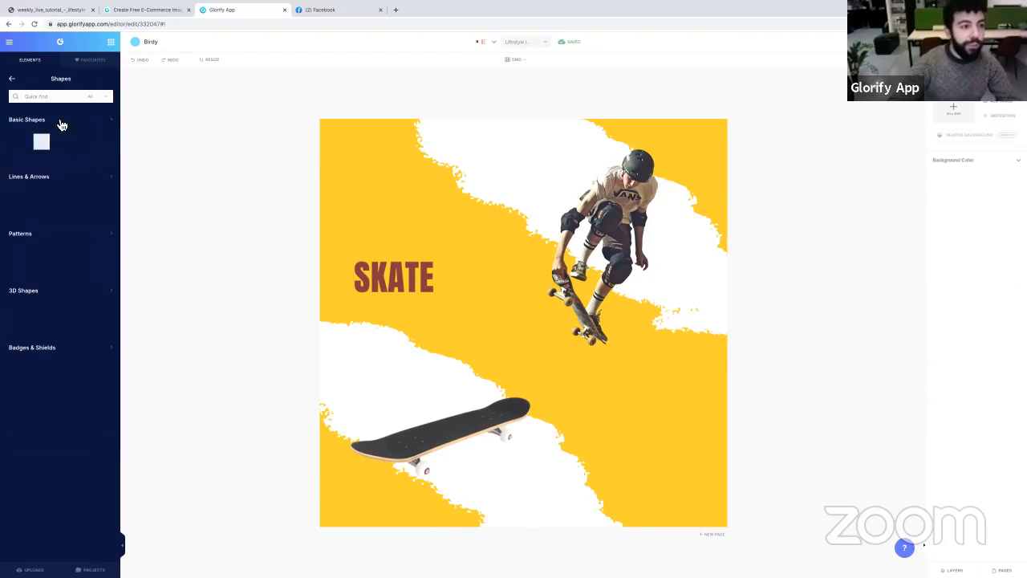
left_click(18, 142)
left_click(479, 250)
left_click_drag(479, 190, 470, 266)
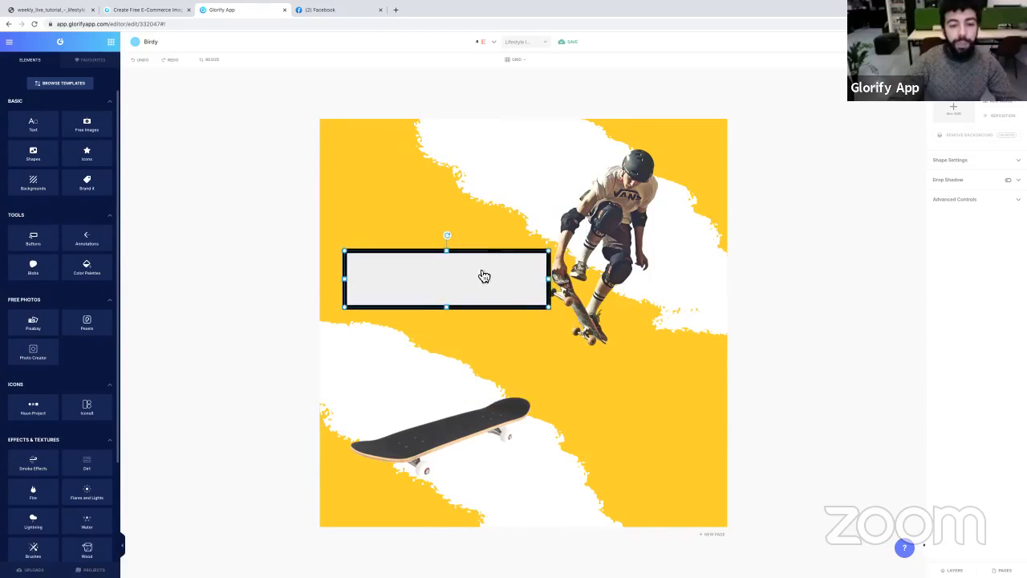
left_click_drag(552, 280, 486, 281)
right_click(447, 282)
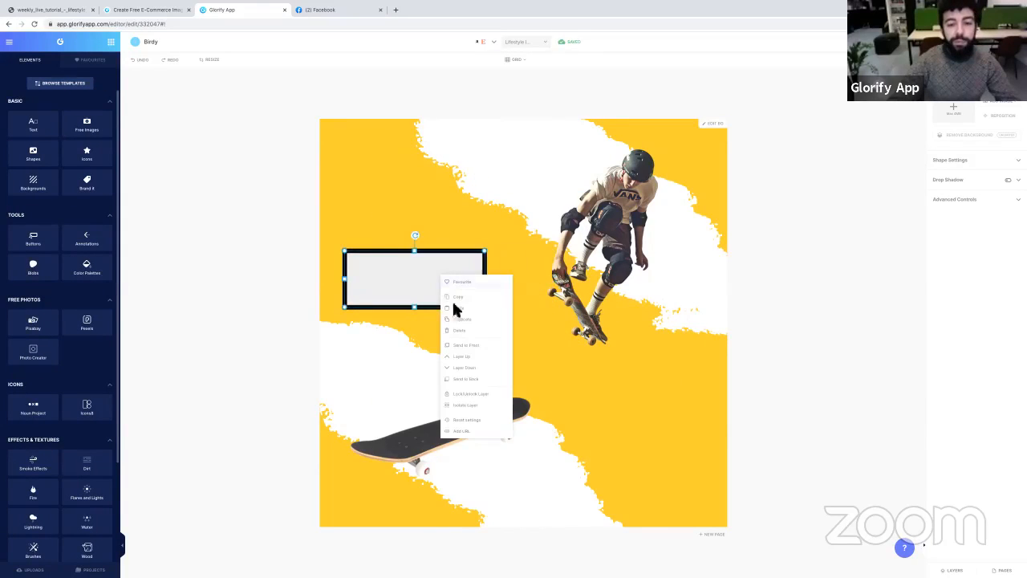
left_click(464, 379)
left_click(380, 206)
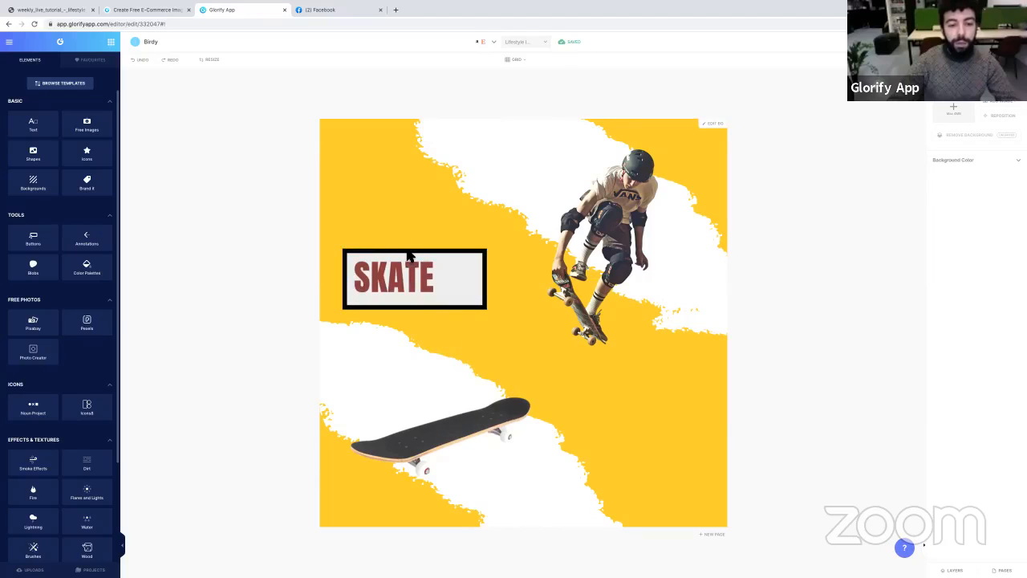
- Set the rectangle's border thickness to 0 and shrink its height and width to fit closely around SKATE
left_click(416, 263)
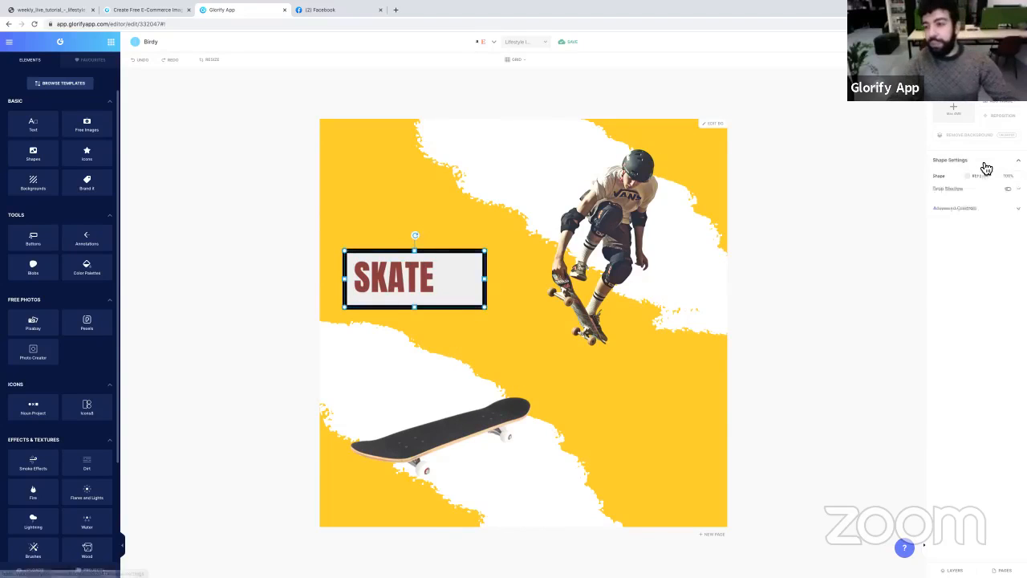
left_click_drag(1016, 226, 923, 227)
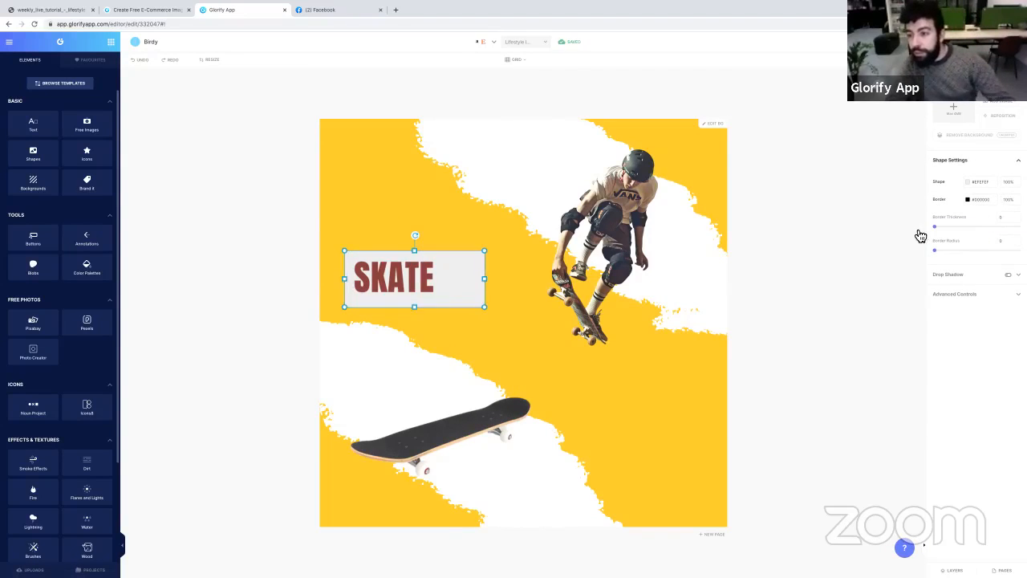
left_click_drag(418, 310, 418, 299)
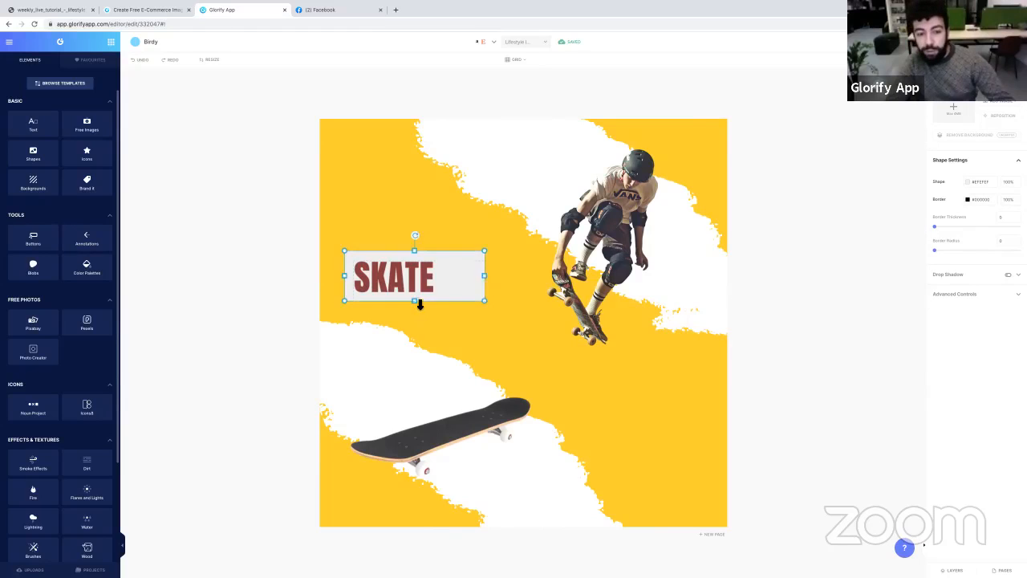
left_click(513, 287)
left_click_drag(530, 283, 447, 276)
left_click(482, 283)
- Fill the rectangle behind SKATE with black, #000000
left_click(963, 159)
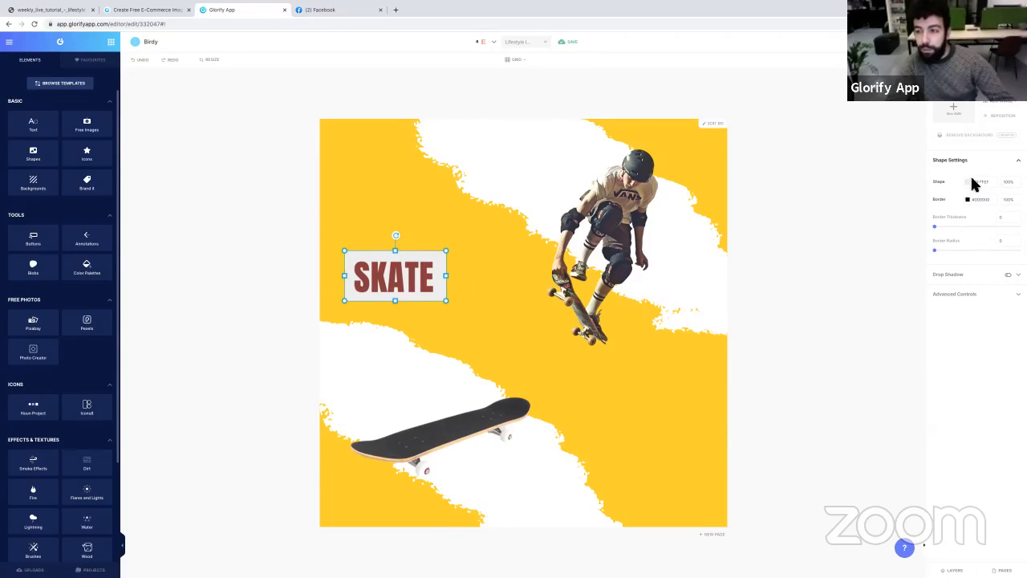
left_click(973, 183)
left_click_drag(233, 190, 197, 216)
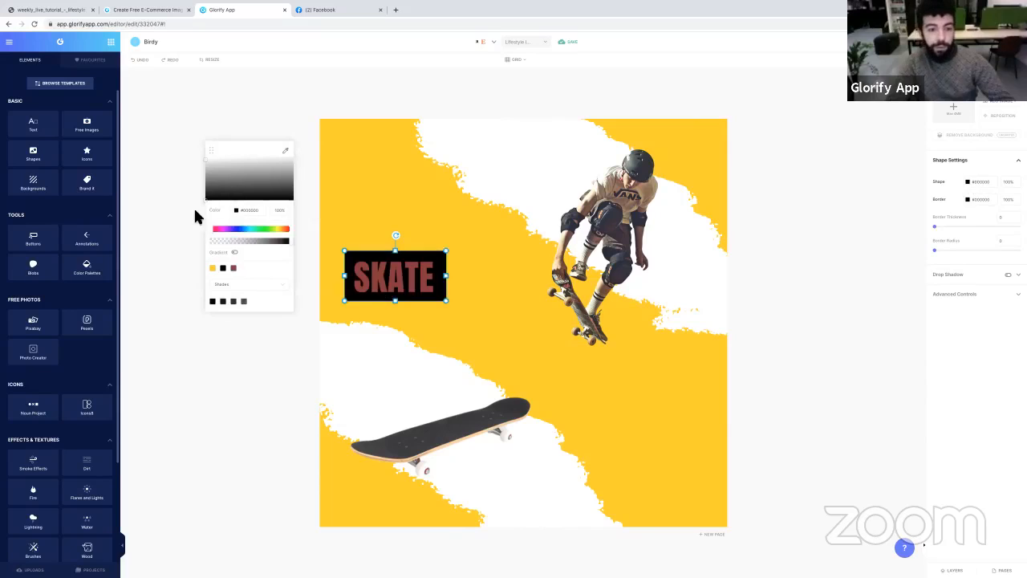
left_click(359, 215)
- Color the SKATE text white, #FFFFFF, and nudge it slightly left within the black rectangle
left_click(393, 276)
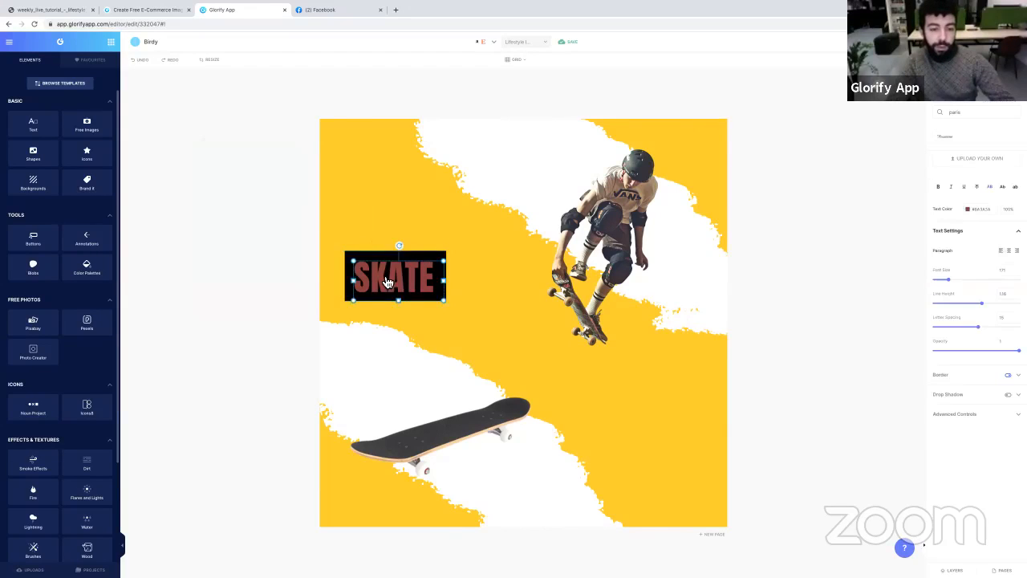
left_click(968, 208)
left_click_drag(199, 155, 196, 142)
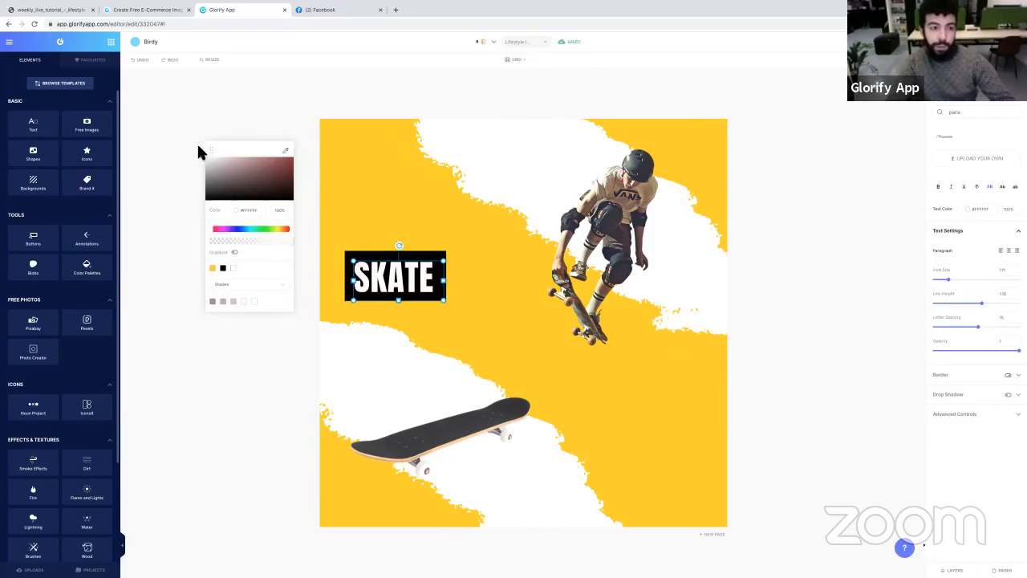
left_click(396, 211)
left_click(403, 265)
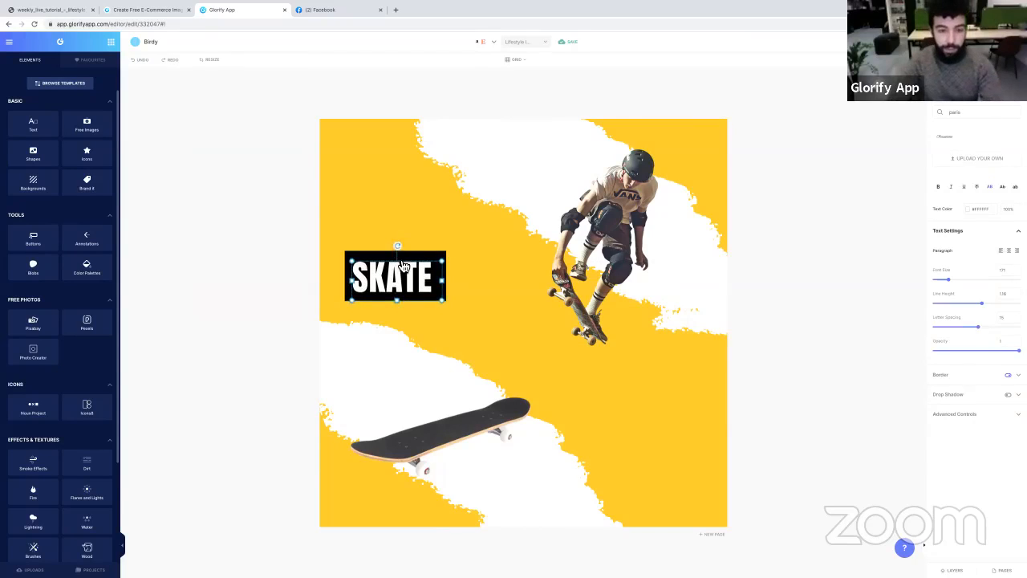
- Move the SKATE text and black rectangle together to the page's upper left and raise them above the white brush stroke
left_click(413, 305)
left_click(416, 248)
left_click(417, 248)
left_click_drag(434, 180, 433, 202)
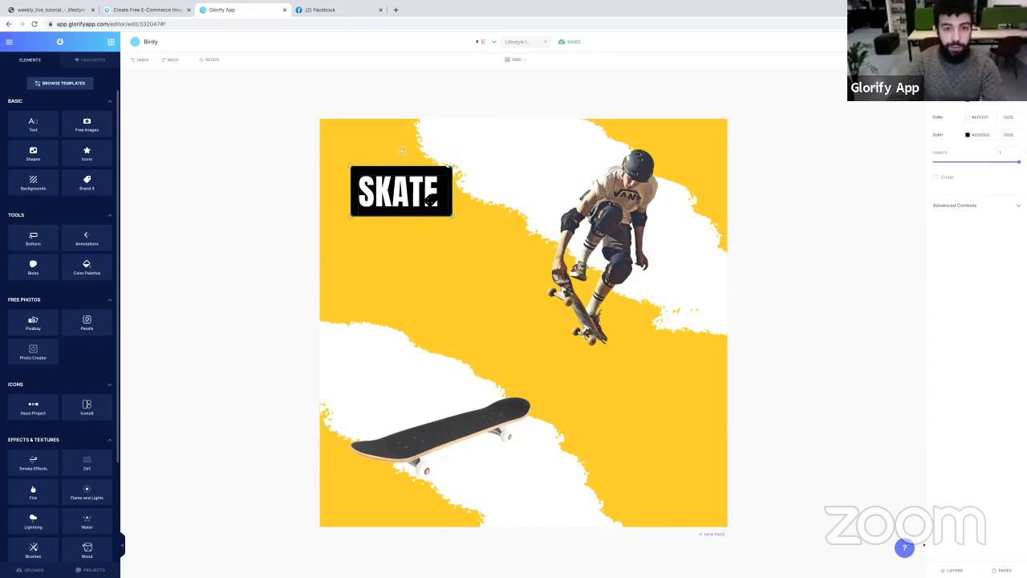
right_click(434, 201)
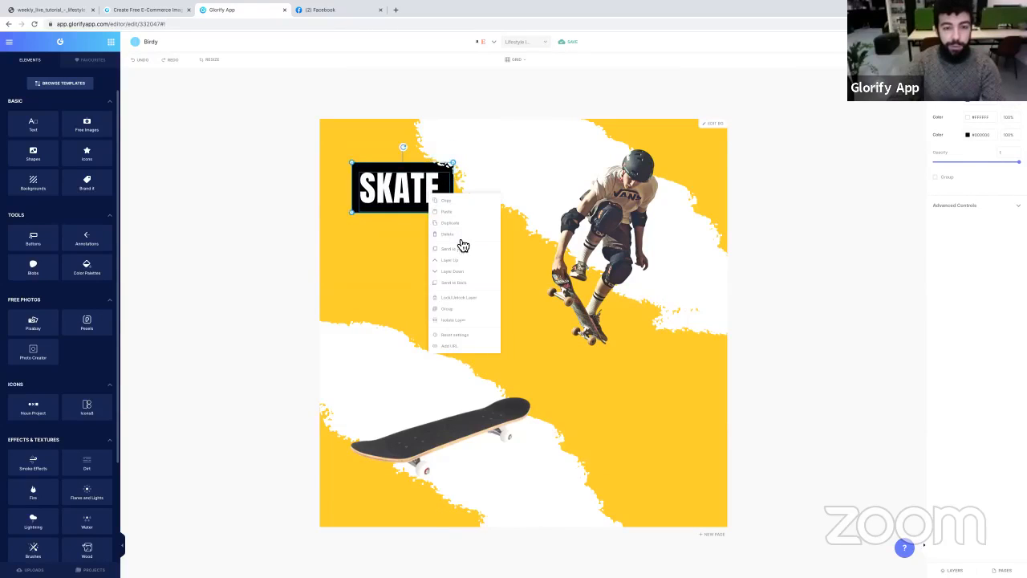
left_click(455, 264)
- Narrow the black rectangle slightly so it fits evenly around SKATE, and select the rectangle and text together
left_click_drag(418, 193, 419, 195)
left_click(439, 199)
left_click(456, 195)
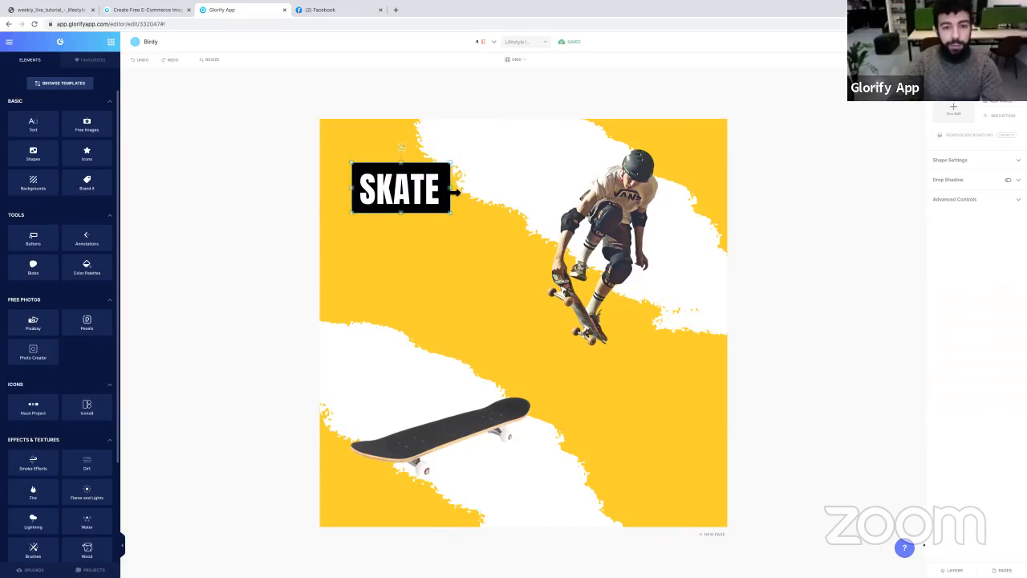
left_click(449, 255)
left_click(387, 193)
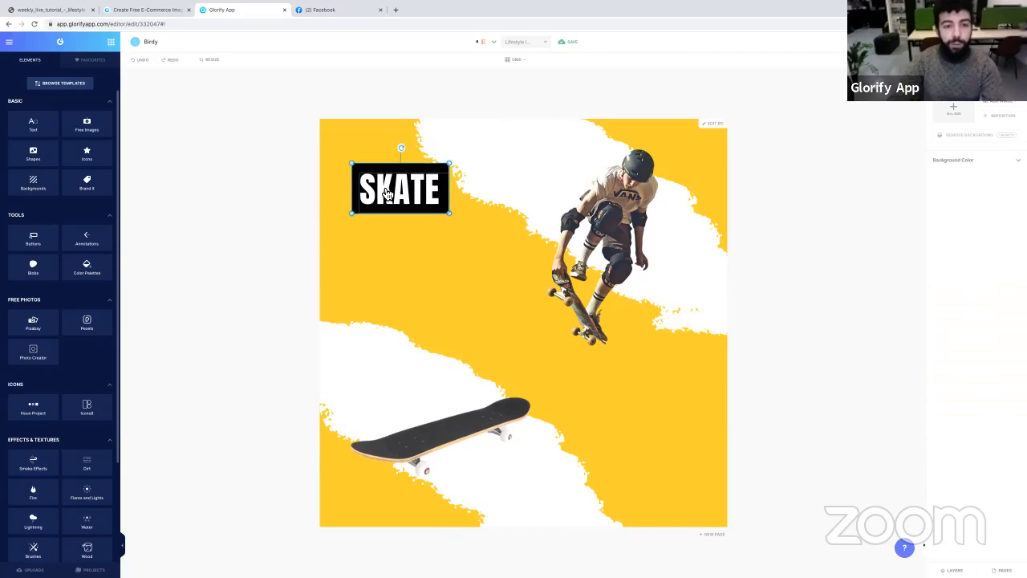
- Duplicate the boxed SKATE text diagonally below the original and change the copy's wording to LIKE A
left_click_drag(387, 193, 437, 251)
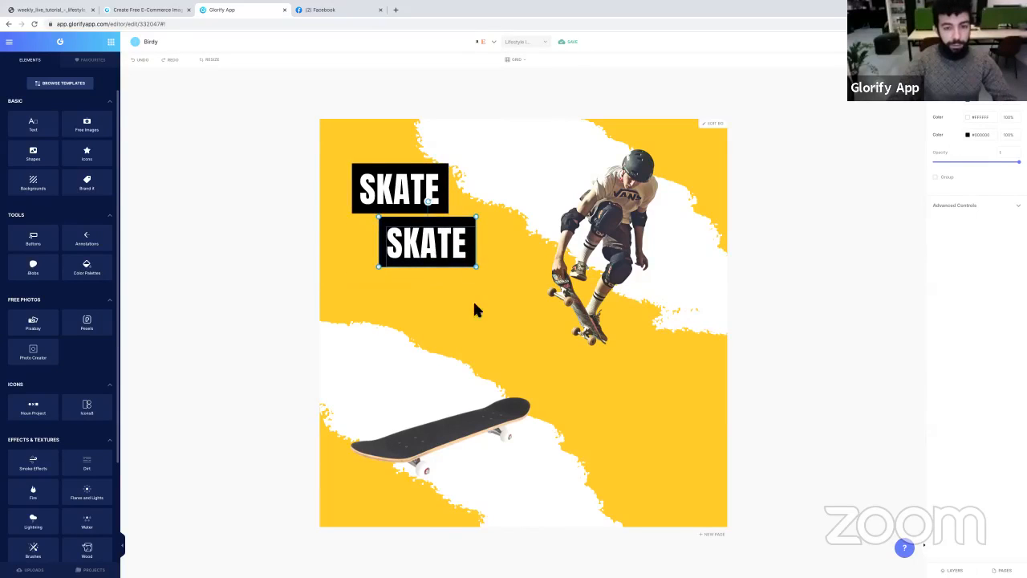
left_click(454, 244)
double_click(454, 244)
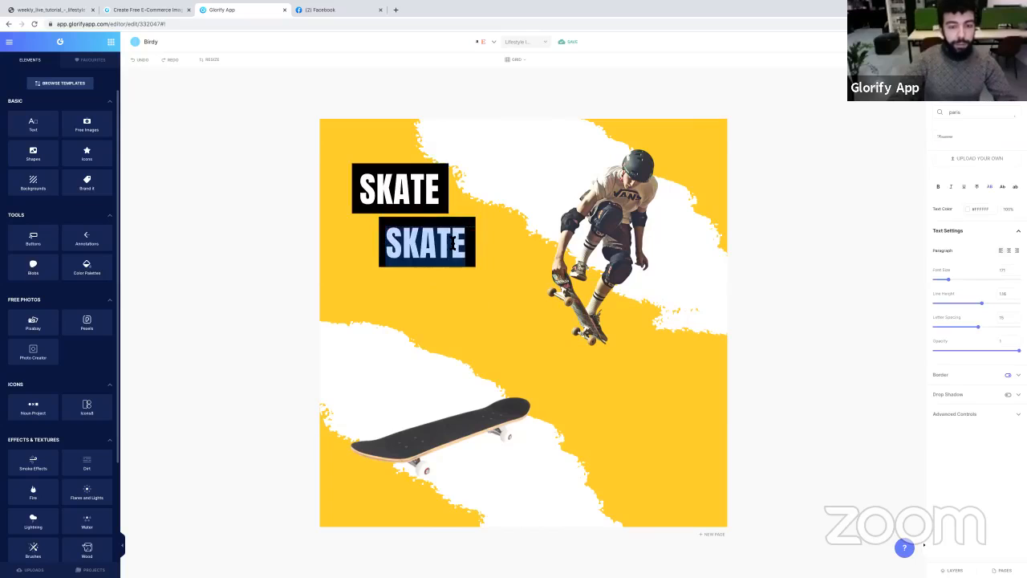
type("LIKE")
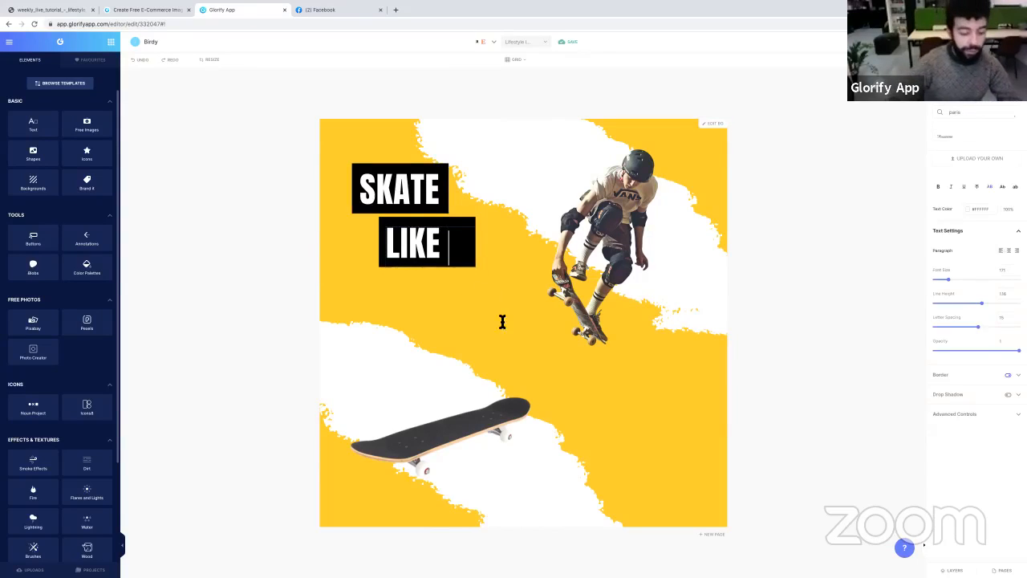
type(" A")
left_click(534, 351)
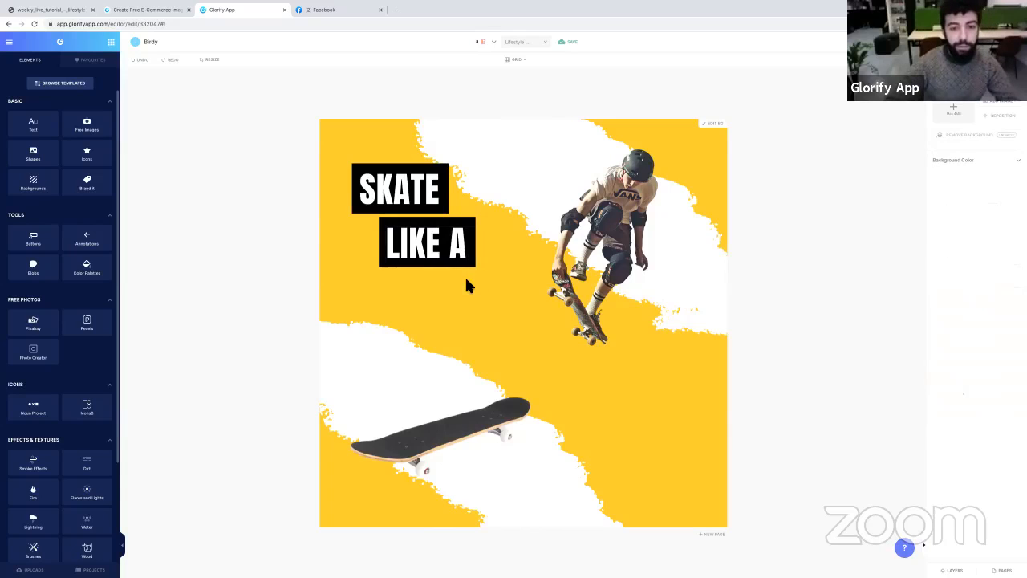
- Duplicate the boxed LIKE A text diagonally below it and change the copy's wording to PRO
left_click(444, 253)
key("ctrl+d")
left_click_drag(452, 250, 482, 301)
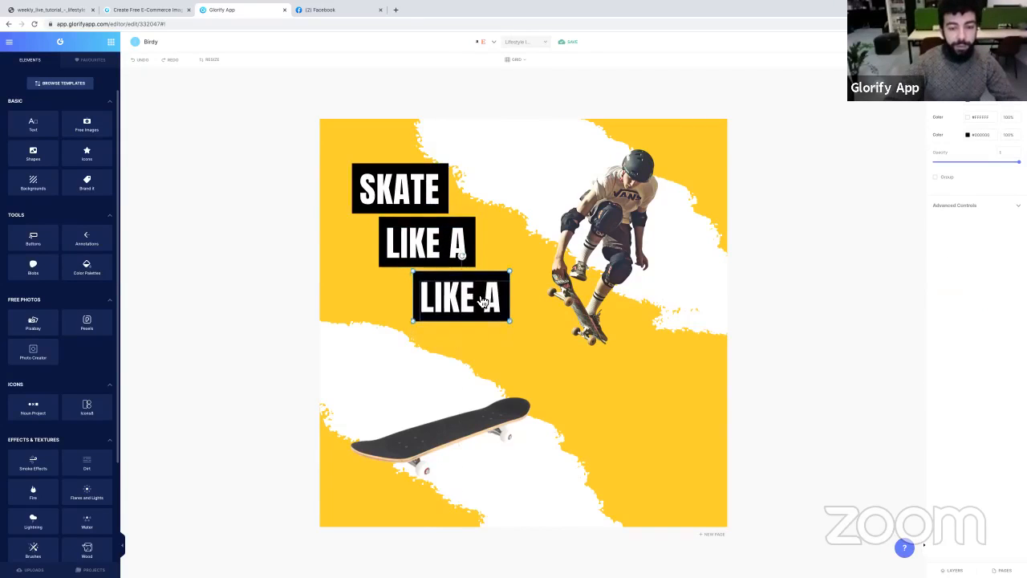
double_click(491, 298)
key("ctrl+a")
type("PRO")
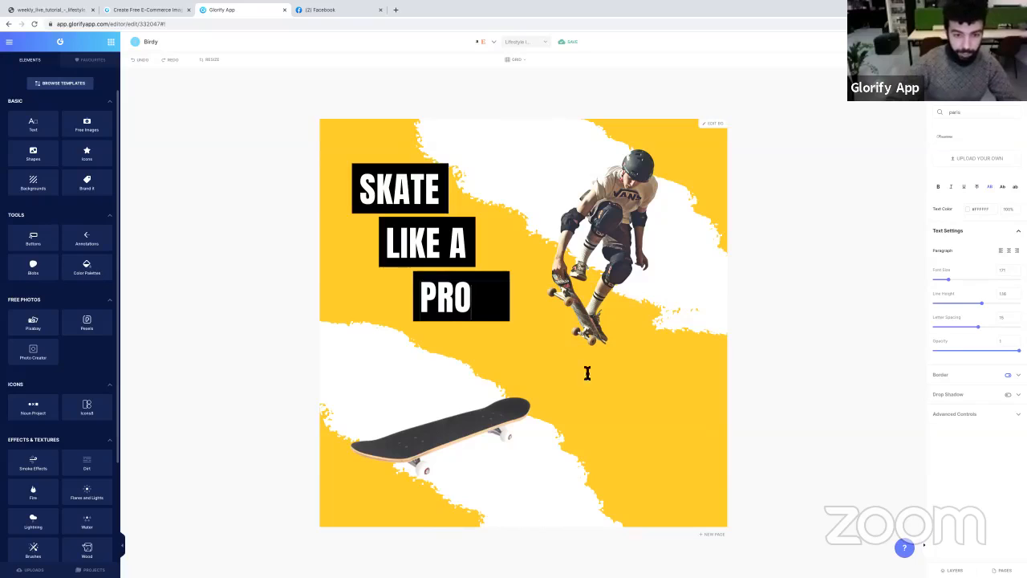
left_click(539, 321)
- Narrow the black rectangle behind PRO so it fits evenly around the word
left_click(509, 291)
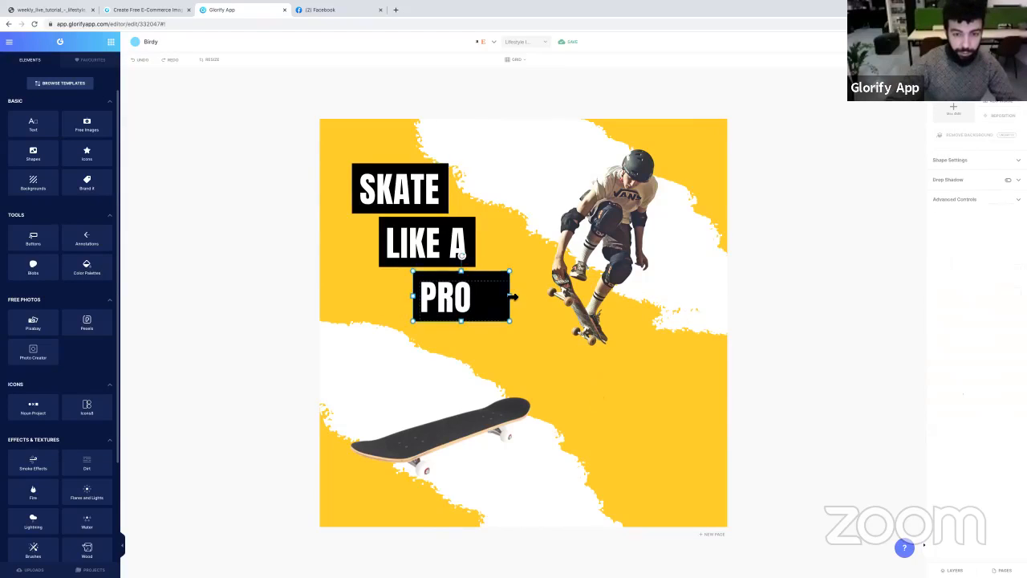
left_click_drag(510, 297, 479, 297)
left_click(502, 344)
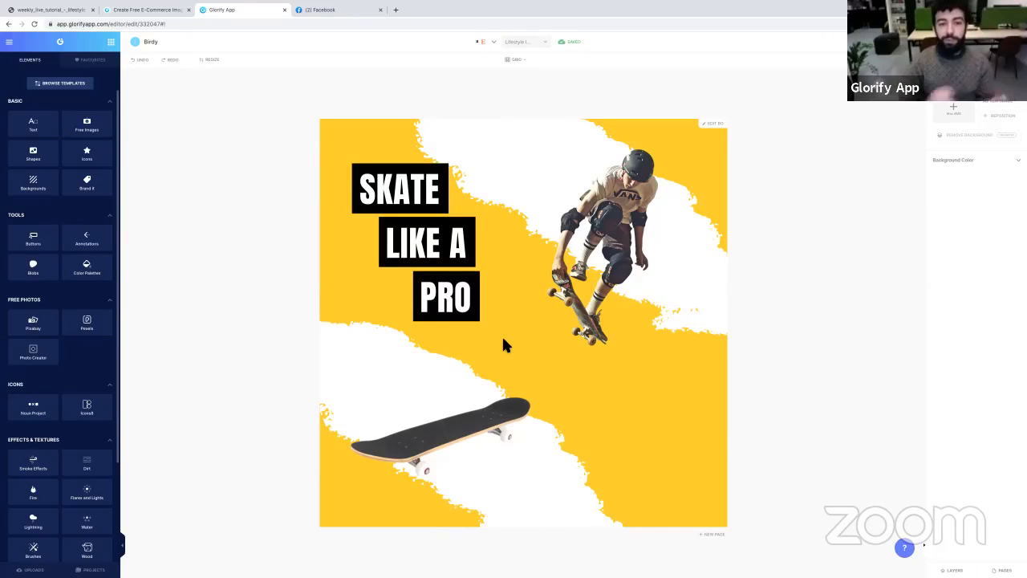
- Move the boxed SKATE up and tilt it slightly counterclockwise, and tilt the boxed LIKE A clockwise just beneath it
left_click(381, 193)
left_click_drag(380, 193, 386, 183)
left_click_drag(402, 138, 404, 143)
left_click(374, 234)
left_click_drag(427, 205, 463, 235)
left_click(498, 344)
- Narrow the PRO text frame, then enlarge the boxed PRO and tilt it slightly counterclockwise below LIKE A
left_click(506, 307)
left_click_drag(509, 300, 498, 300)
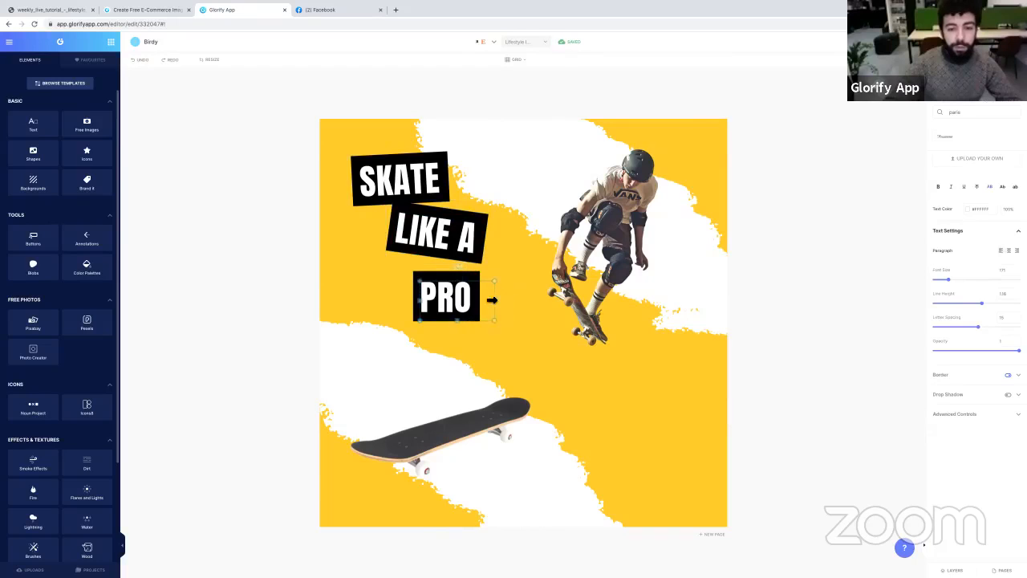
left_click(478, 334)
left_click(467, 297)
left_click_drag(482, 275, 497, 262)
mouse_move(496, 301)
left_mouse_down()
mouse_move(475, 300)
mouse_move(486, 305)
left_mouse_up()
mouse_move(464, 260)
left_mouse_down()
mouse_move(475, 266)
mouse_move(463, 260)
left_mouse_up()
left_click_drag(482, 297, 478, 295)
left_click(835, 289)
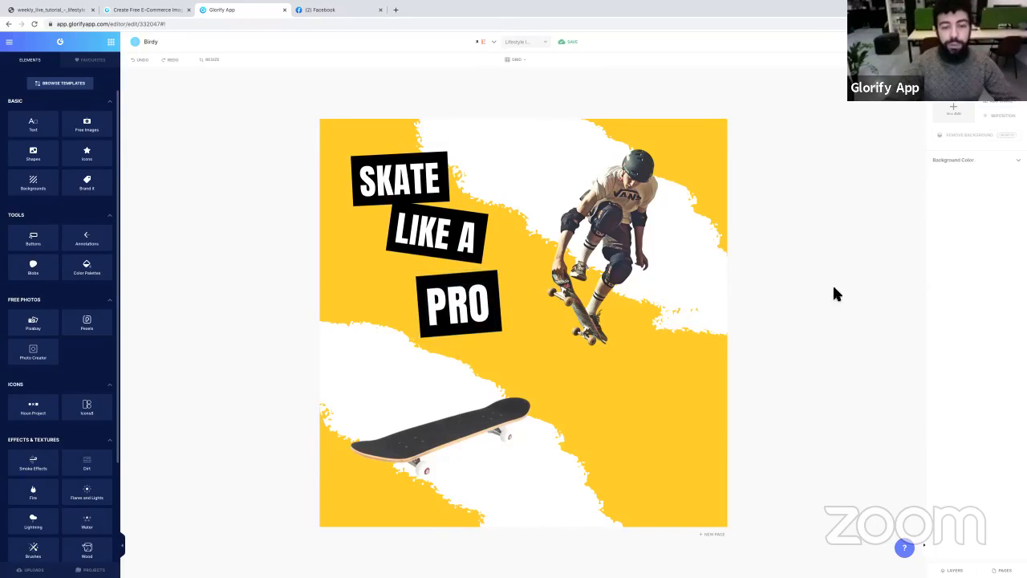
- Nudge the skater cutout slightly to the right over the white brush stroke
left_click_drag(641, 199, 645, 199)
left_click(795, 224)
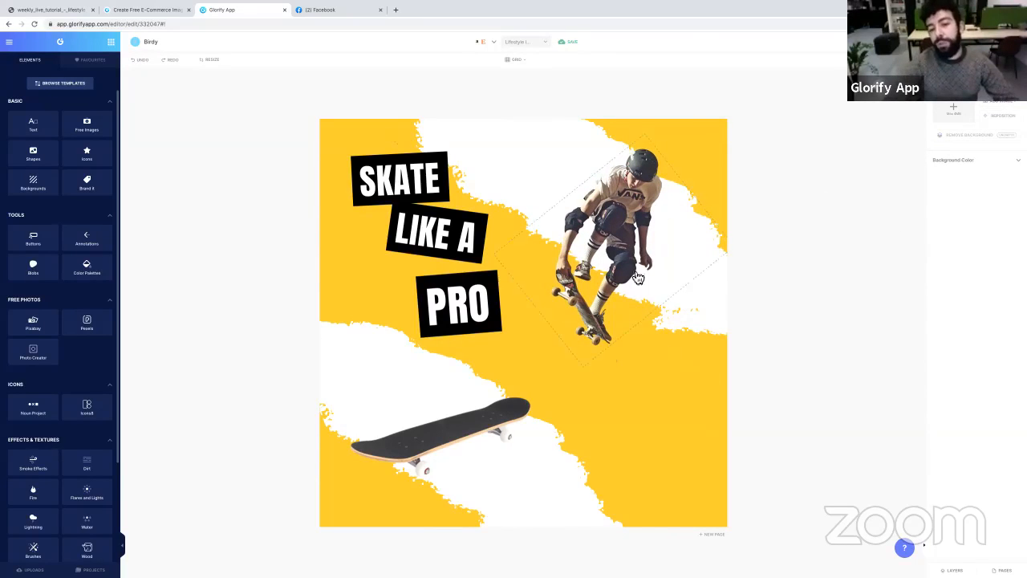
left_click(651, 207)
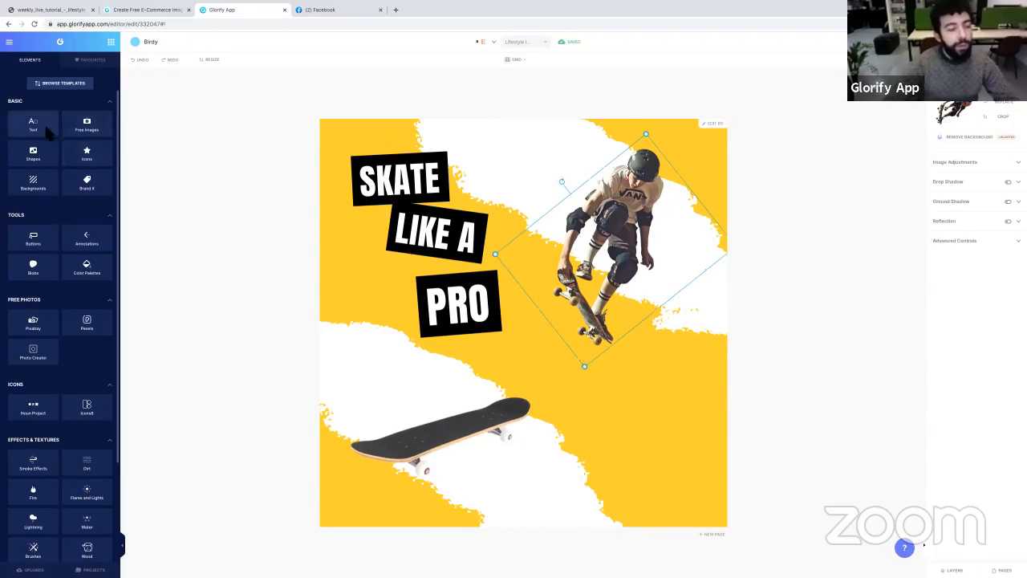
- Add the tall narrow triangle from the basic shapes and squeeze its width into a thin spike
left_click(44, 159)
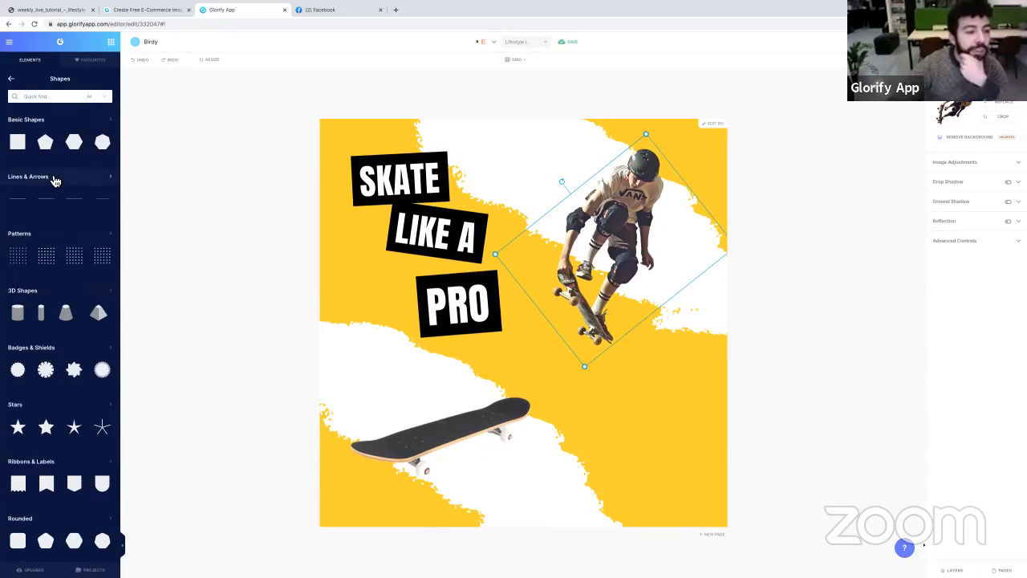
left_click(73, 122)
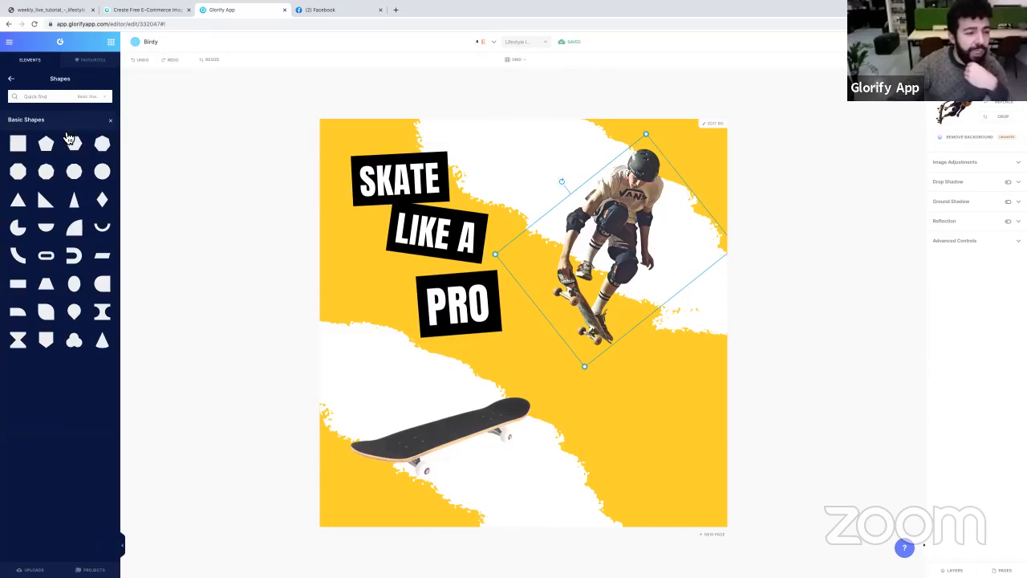
left_click(74, 200)
left_click_drag(601, 385, 656, 434)
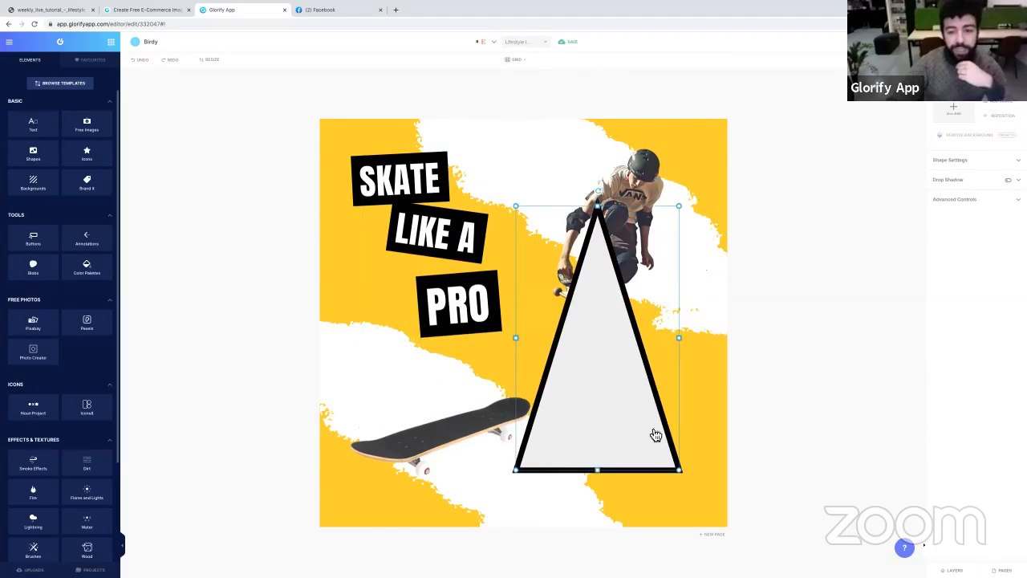
left_click_drag(683, 340, 580, 341)
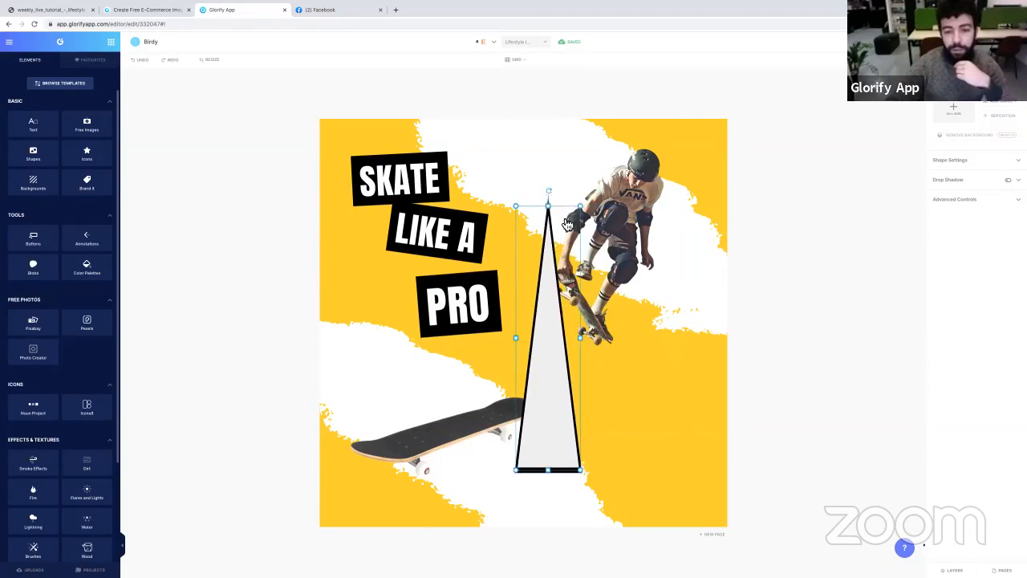
- Shrink the triangle, set its border thickness to 0, and turn it sideways below the skater pointing right
left_click(554, 226)
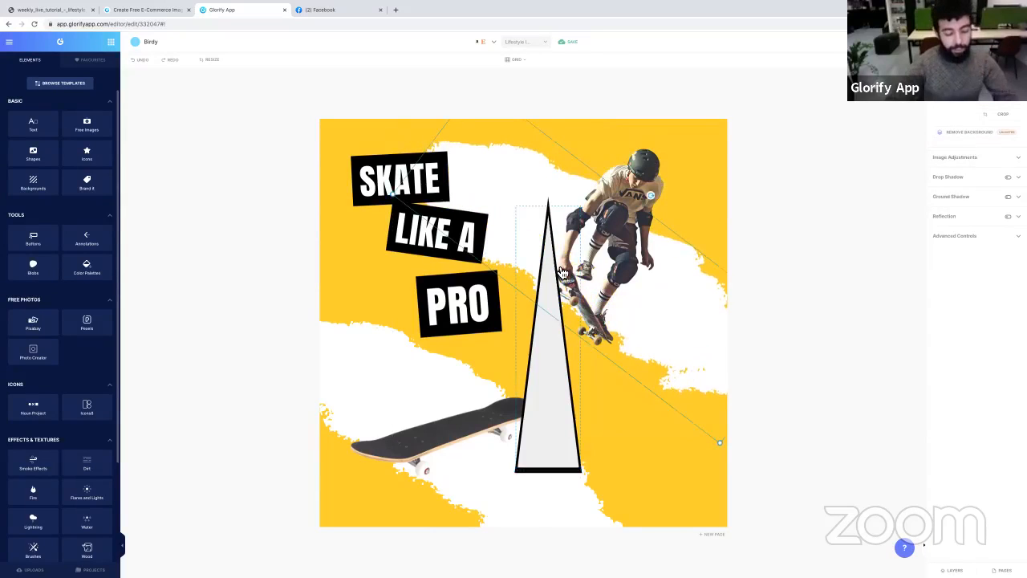
left_click(571, 454)
left_click_drag(555, 475, 548, 386)
left_click(990, 163)
left_click_drag(937, 227, 894, 234)
left_click_drag(585, 207, 551, 351)
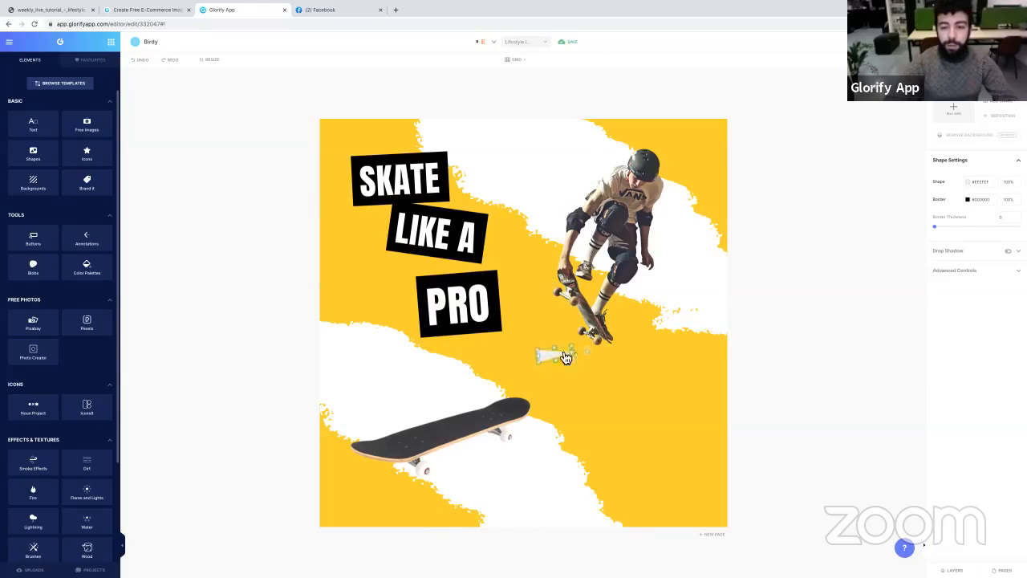
- Shift the skater slightly down and right, and place the small triangle just left of the skater's board
left_click_drag(635, 235, 654, 240)
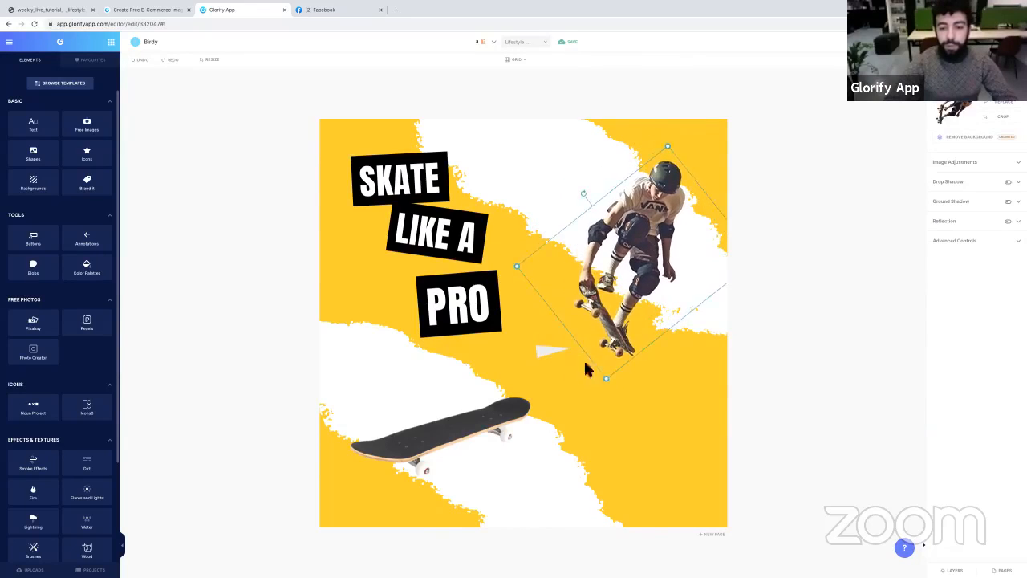
left_click(589, 368)
left_click_drag(553, 351, 553, 326)
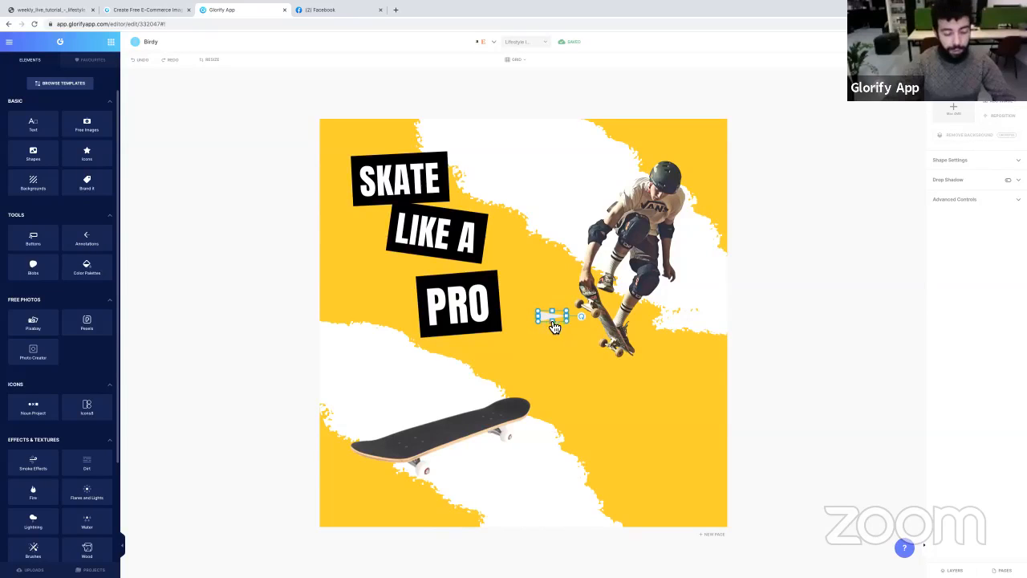
- Fill the small triangle beside the skater's board with black, #000000
left_click(967, 164)
left_click(968, 182)
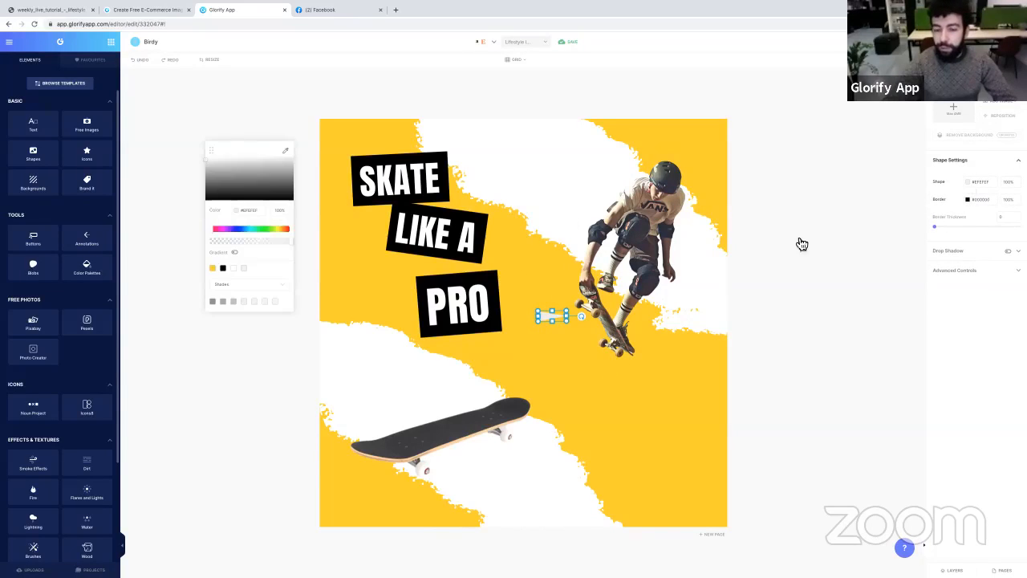
left_click(223, 268)
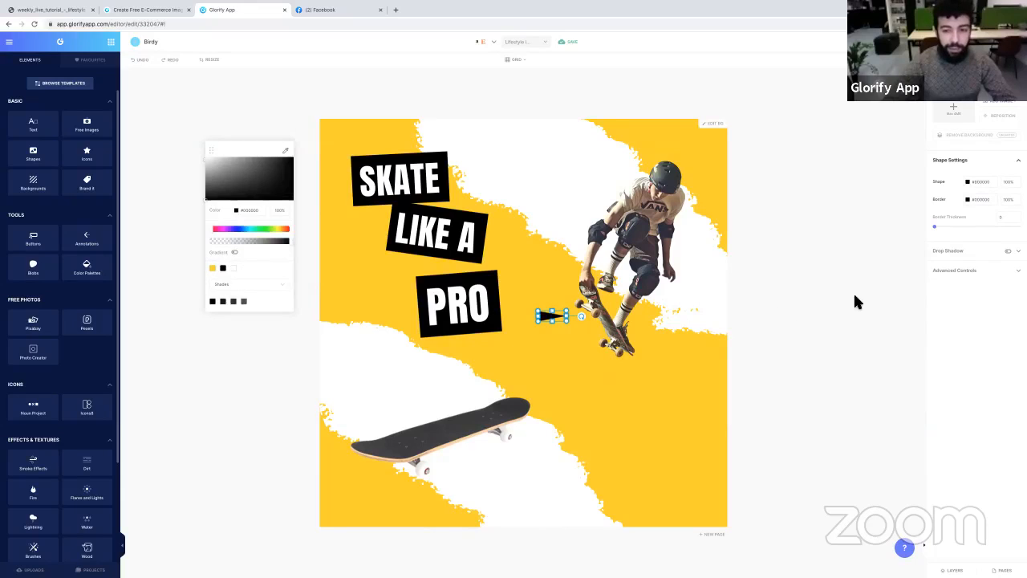
left_click(652, 323)
- Duplicate the black triangle above the first and tilt the marks so they point toward the skater's board
left_click(545, 320)
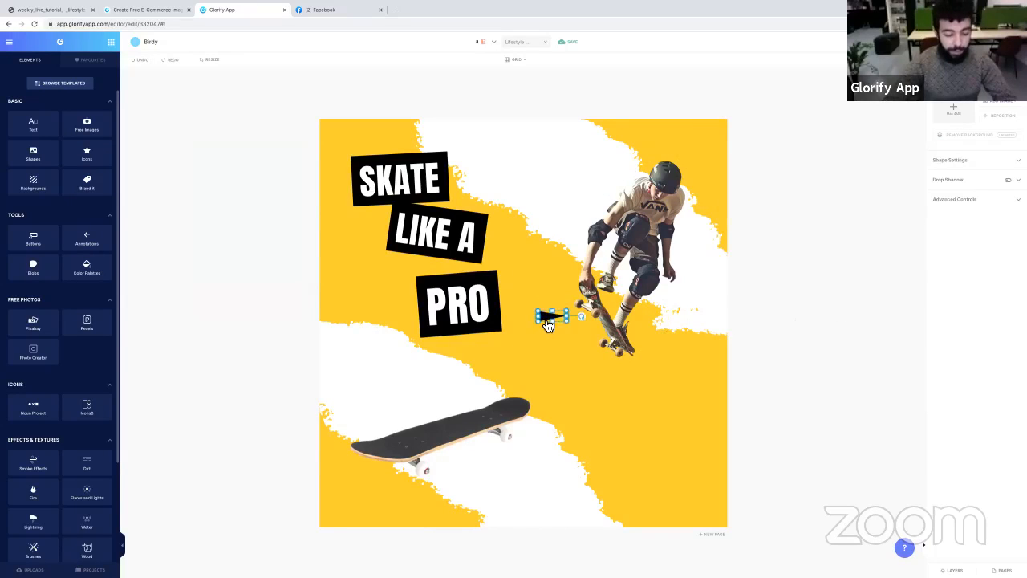
left_click_drag(555, 329, 549, 280)
left_click(545, 276)
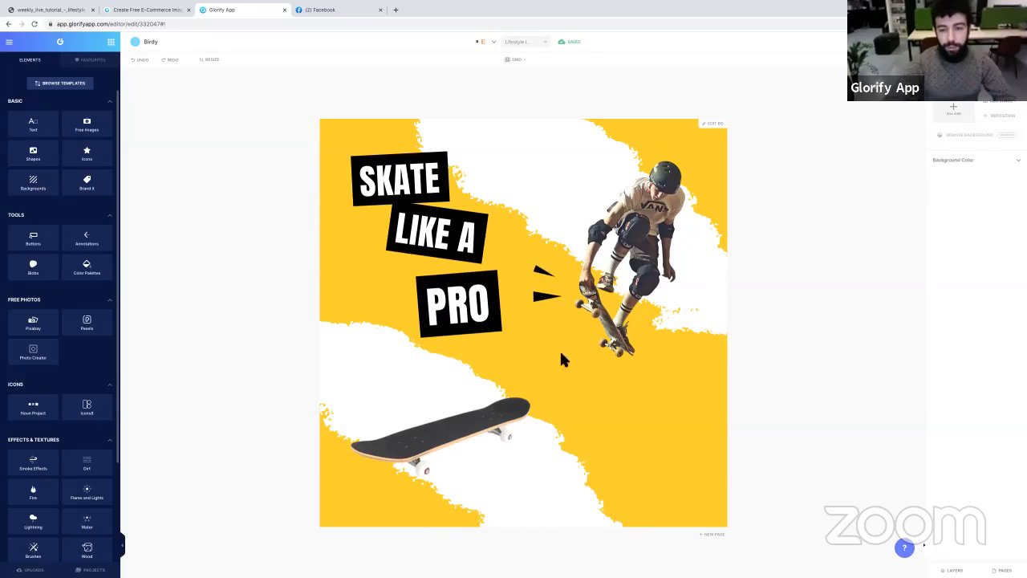
- Duplicate a third black triangle above the other two and angle it steeply toward the skater to complete the motion marks
left_click(546, 298)
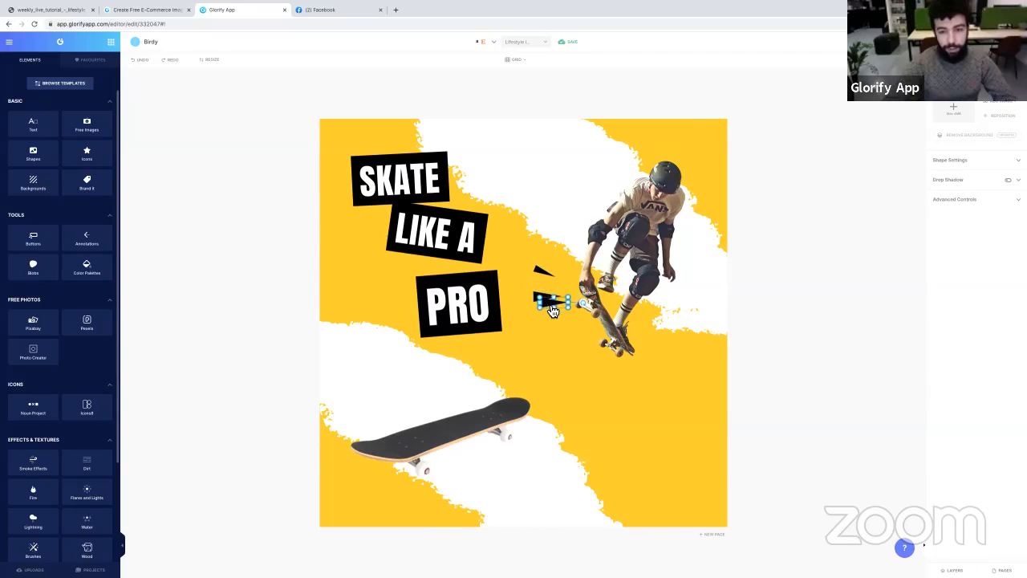
left_click(552, 265)
left_click(552, 268)
left_click_drag(552, 268, 580, 276)
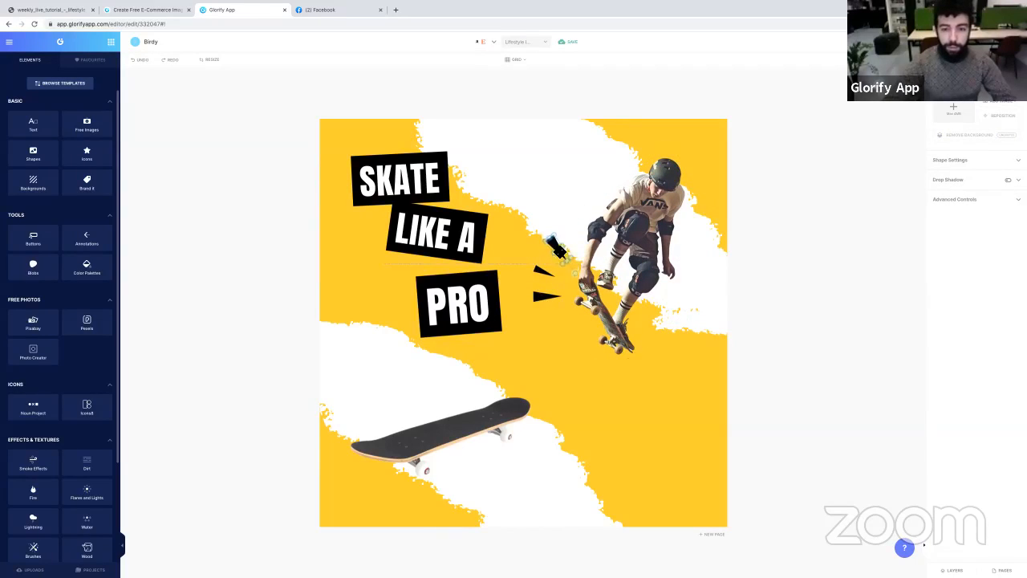
left_click(677, 419)
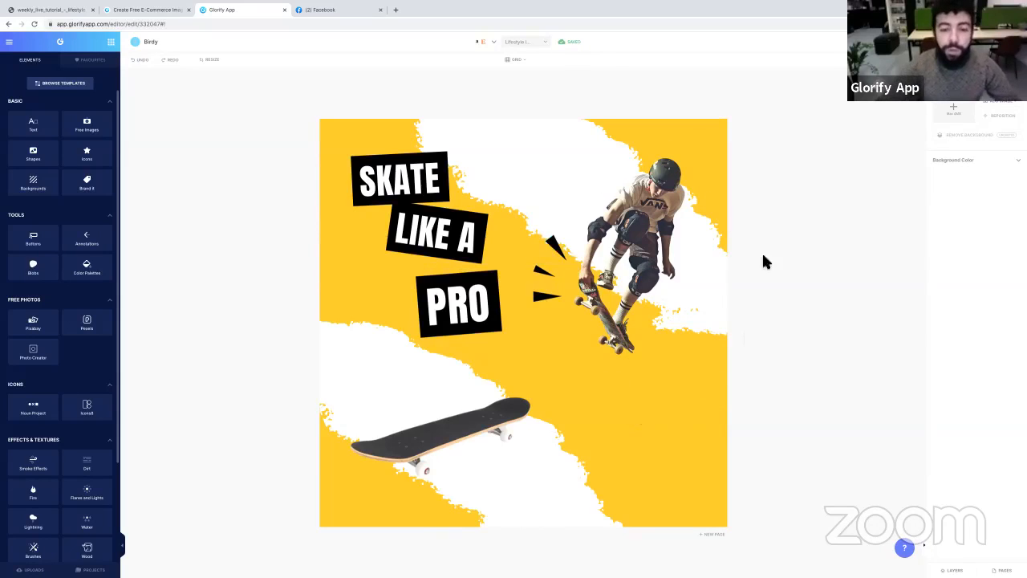
- Move the skateboard cutout and the lower white brush stroke slightly down the page
left_click(523, 415)
left_click_drag(536, 392, 516, 436)
left_click(652, 415)
left_click(807, 343)
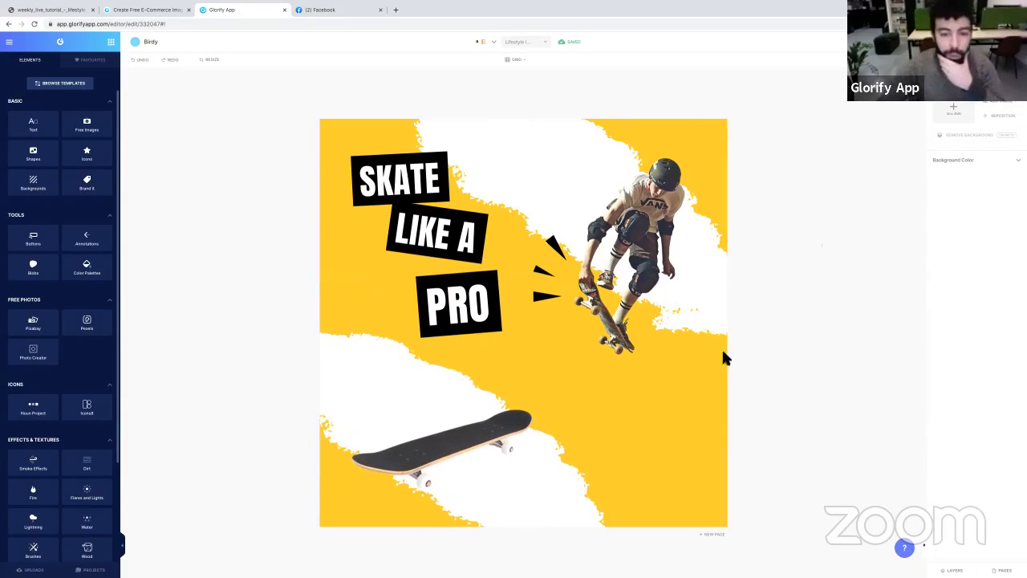
left_click(686, 175)
left_click(628, 80)
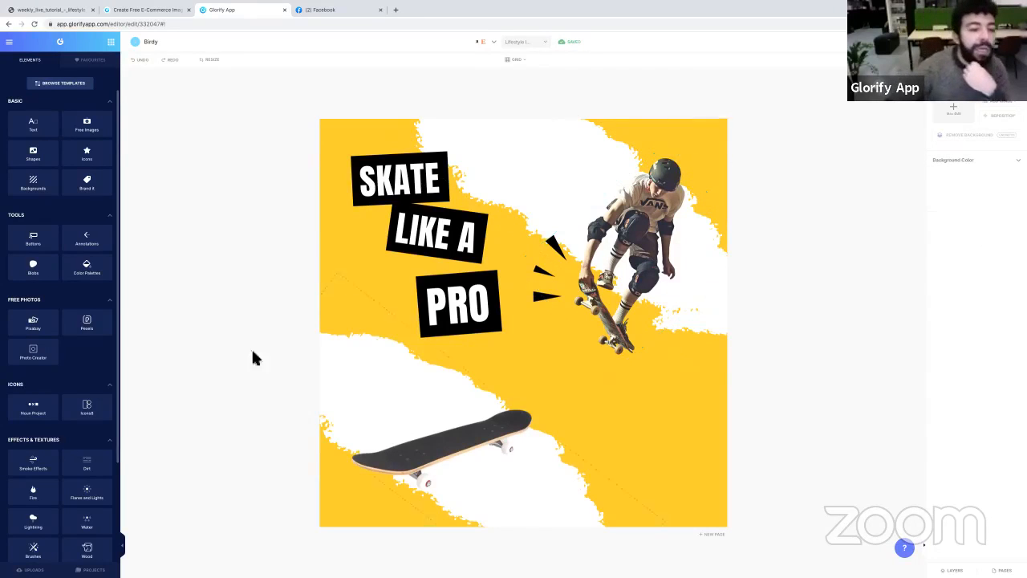
- Add a white splatter texture from the Dirt effects to the page
scroll(70, 363, "down", 3)
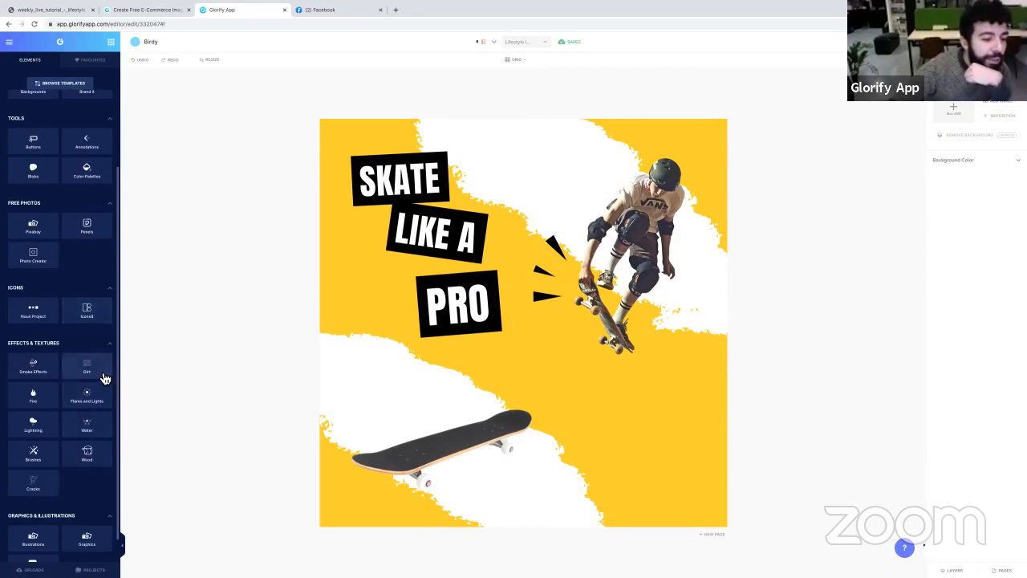
left_click(103, 374)
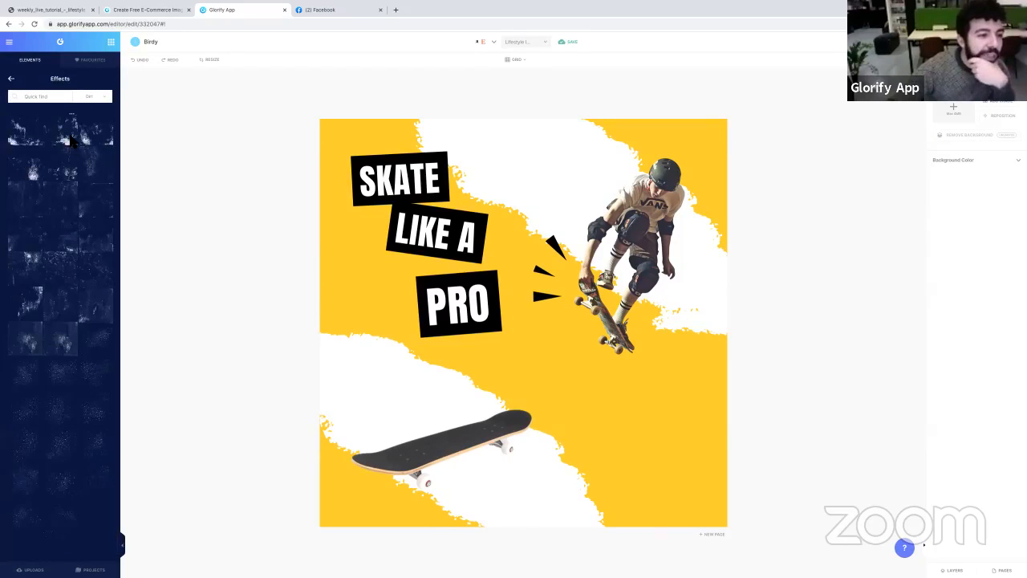
left_click(71, 141)
left_click(507, 294)
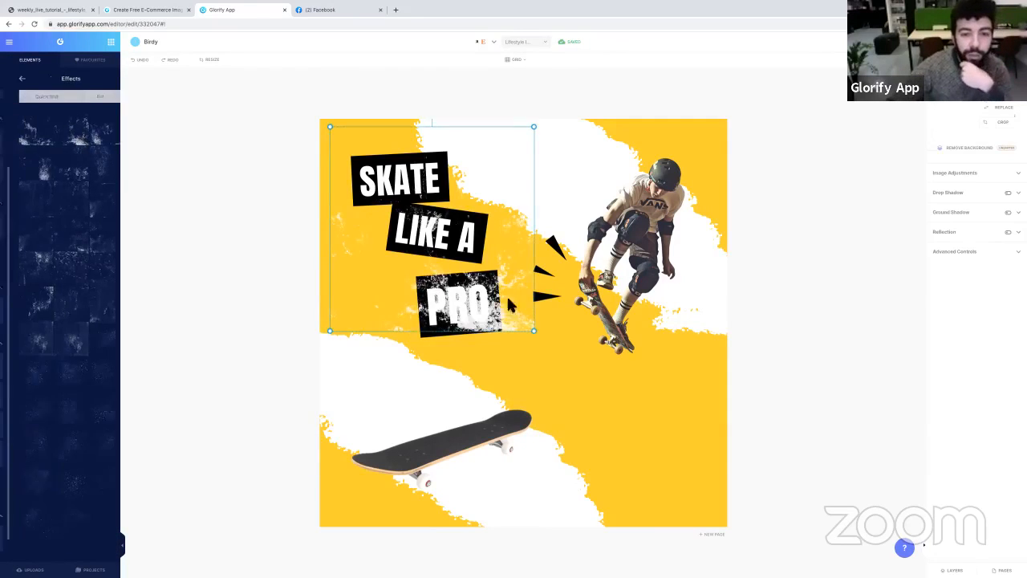
- Enlarge the dirt texture to cover the whole page and send it to the back
left_click_drag(533, 330, 722, 554)
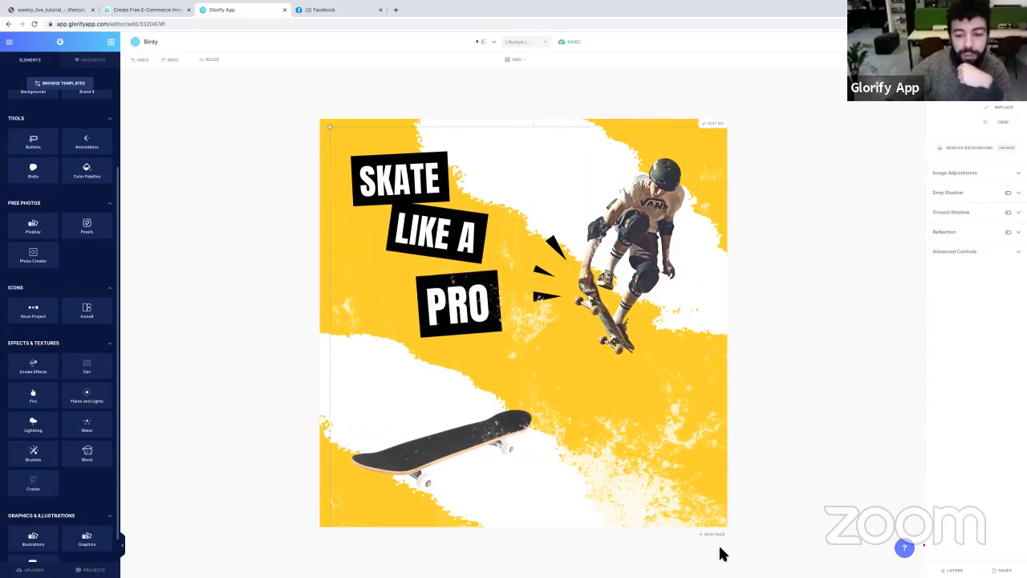
left_click(674, 440)
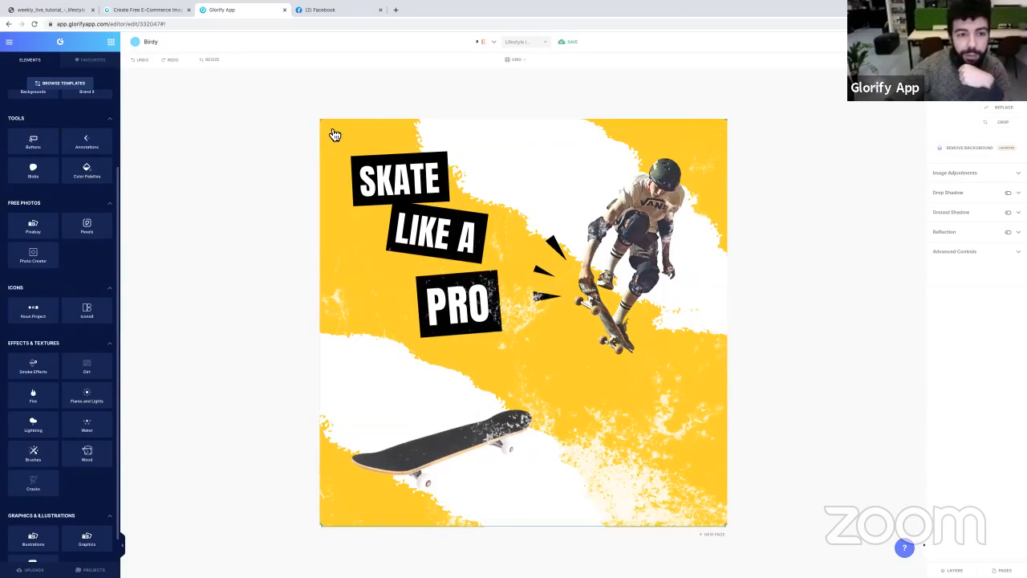
left_click_drag(688, 499, 689, 502)
right_click(683, 487)
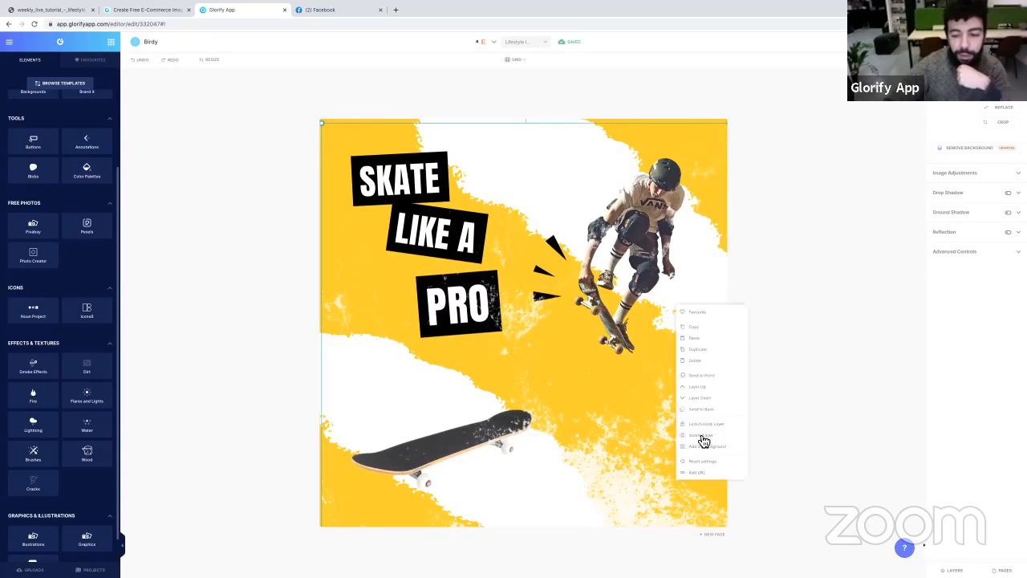
left_click(709, 419)
- Bring the skateboard cutout to the front and shift it slightly to the right
left_click(497, 447)
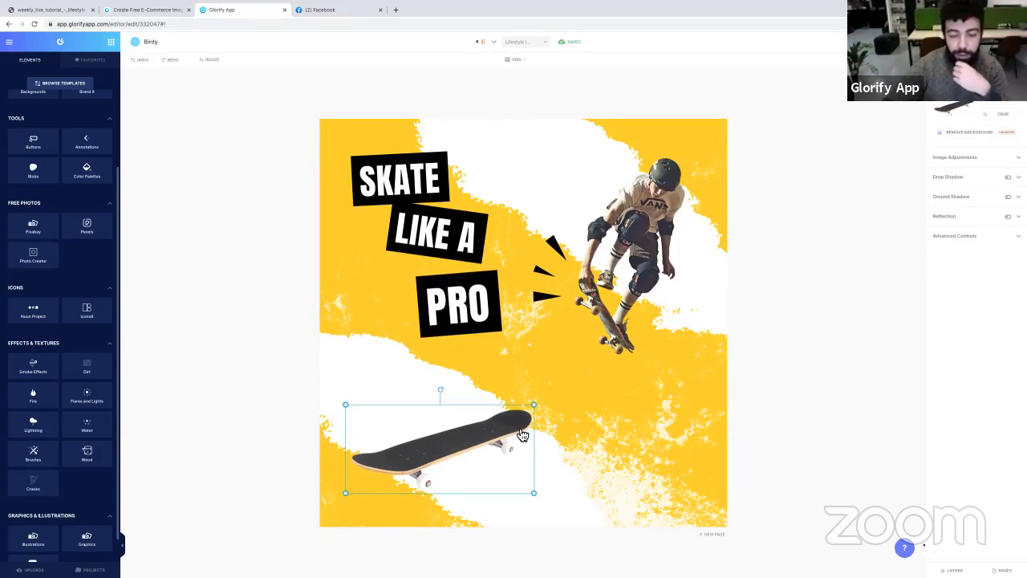
right_click(522, 431)
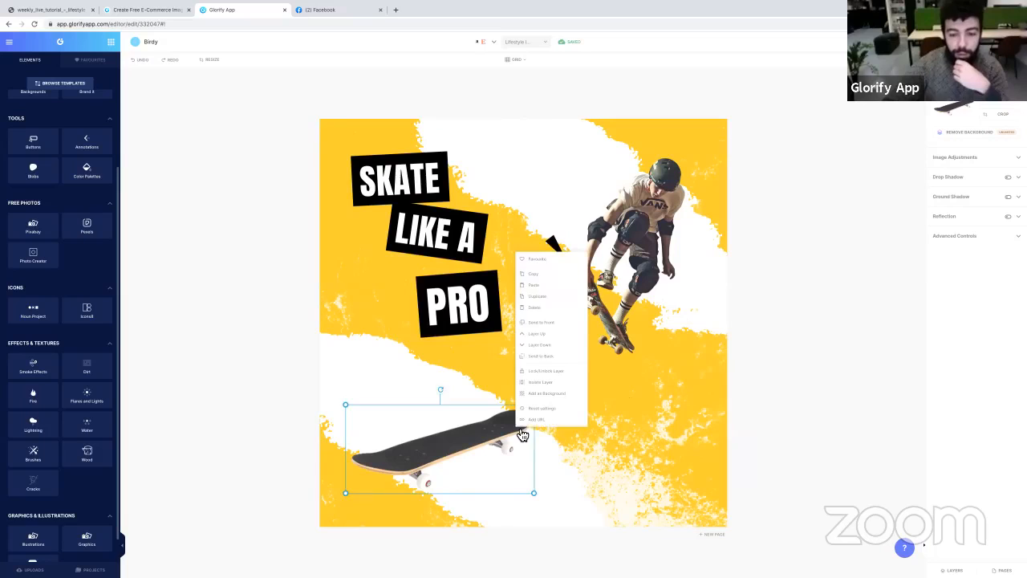
left_click(541, 322)
left_click(741, 409)
left_click(714, 420)
left_click_drag(712, 420, 709, 416)
- Send the SKATE, LIKE A and PRO headline labels to the back so the dirt texture lies over them
left_click(444, 164)
left_click(463, 226, "shift")
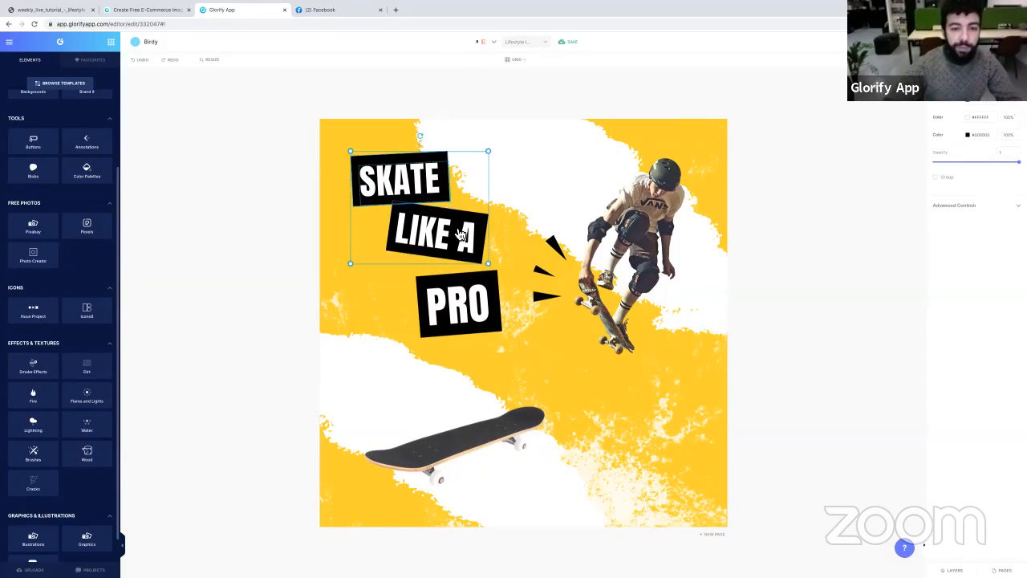
left_click(477, 309, "shift")
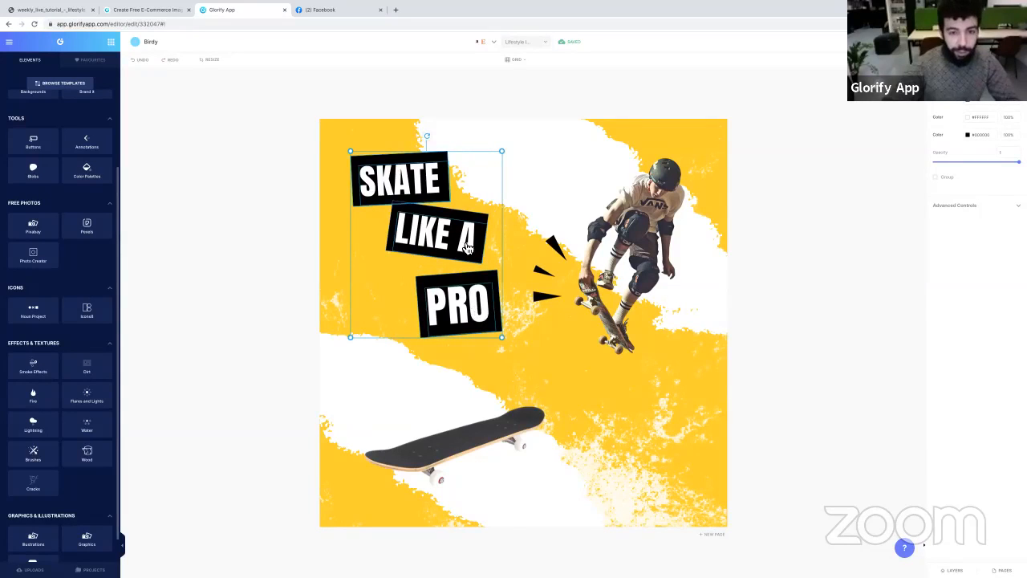
right_click(463, 244)
left_click(487, 355)
right_click(469, 238)
left_click(503, 324)
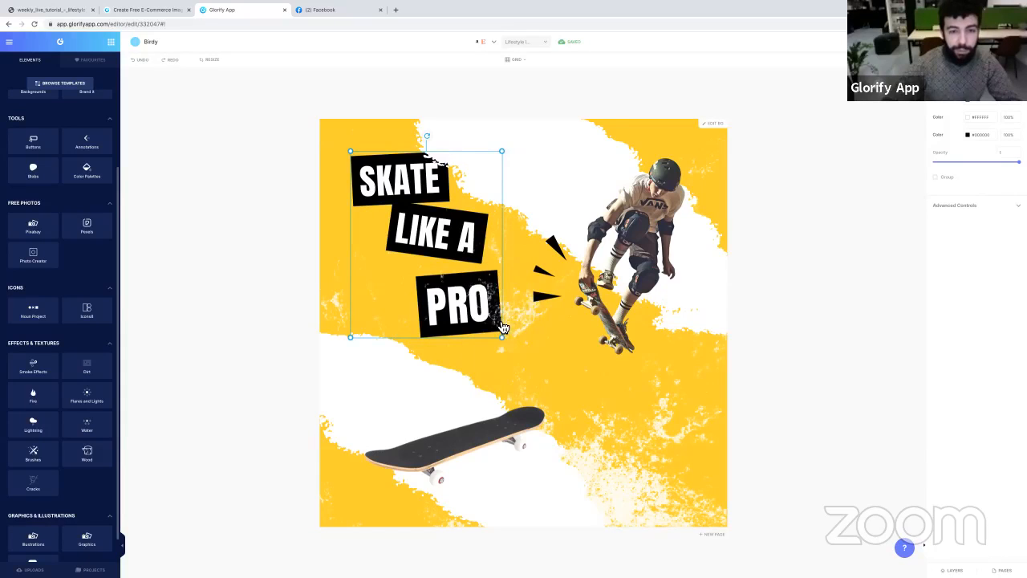
left_click(821, 199)
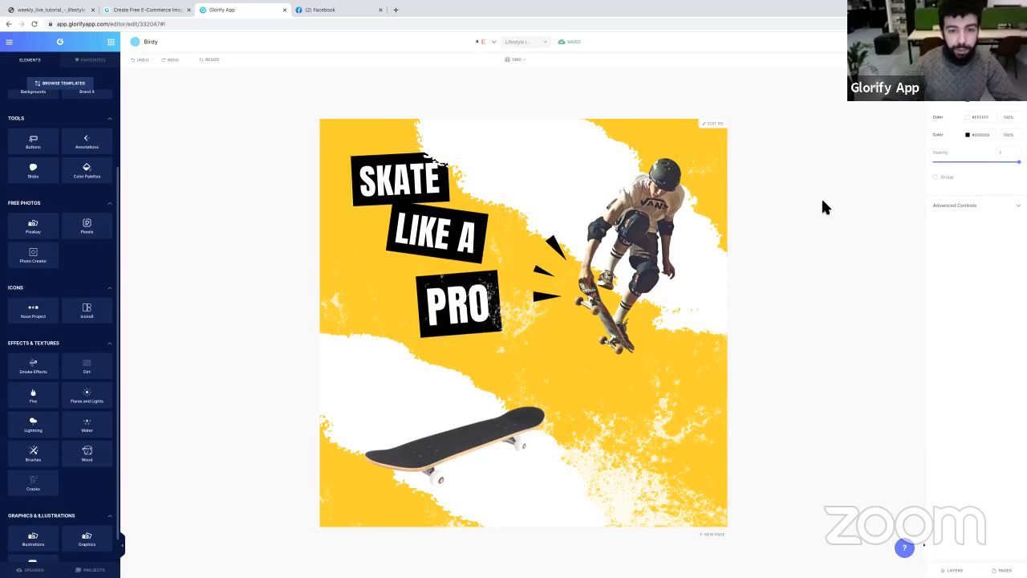
- Send the skater and the three black motion marks together to the back, beneath the dirt texture
left_click(652, 206)
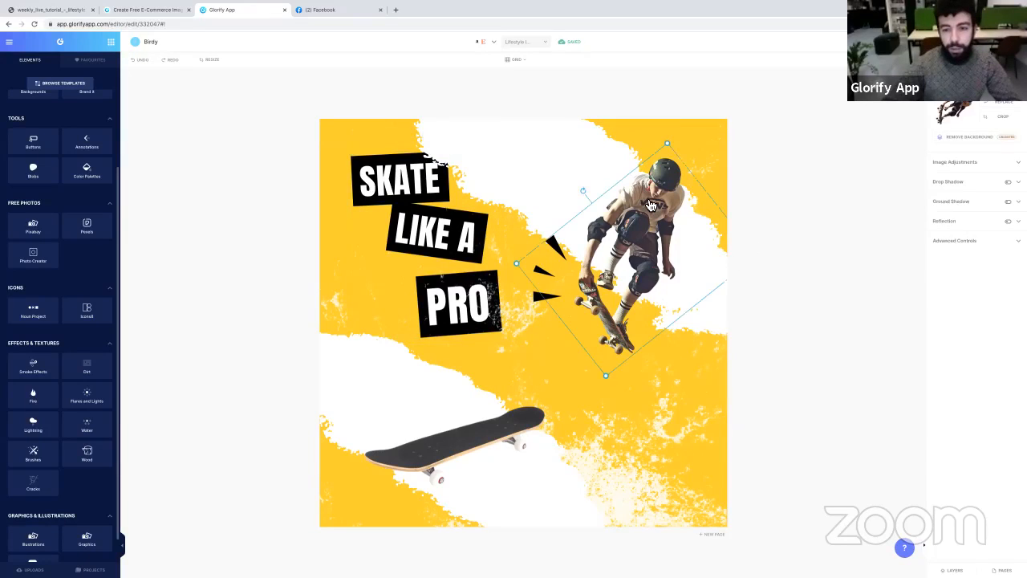
left_click(564, 252)
left_click(549, 277, "shift")
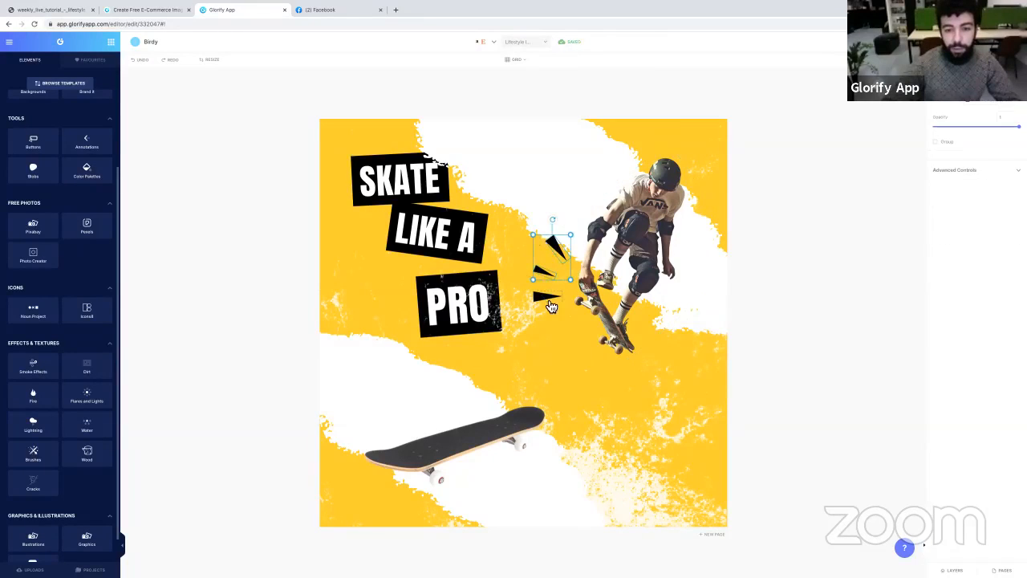
left_click(668, 207, "shift")
right_click(665, 202)
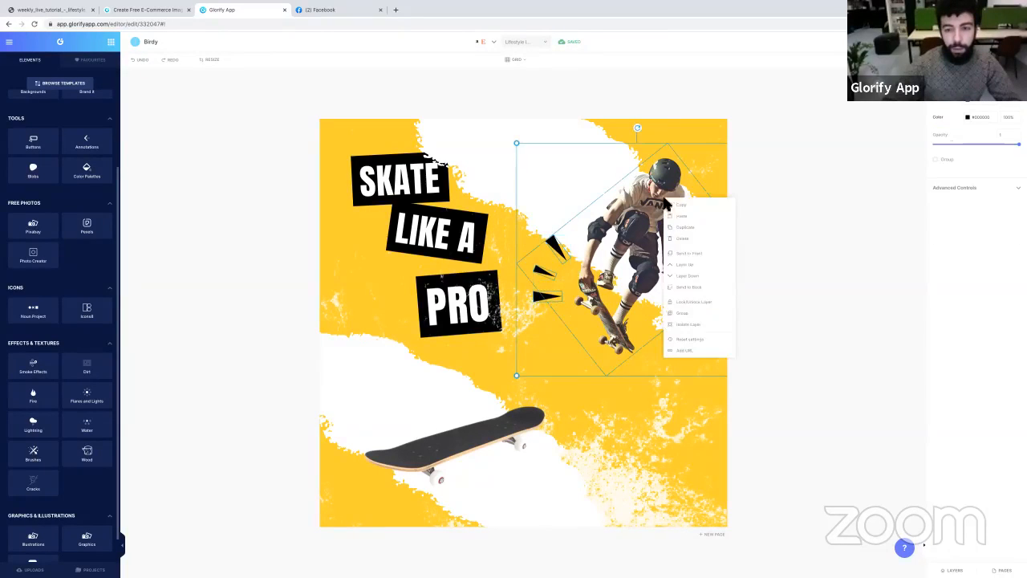
left_click(693, 291)
- Send the upper white brush stroke to the back, behind the skater and headline
left_click(564, 138)
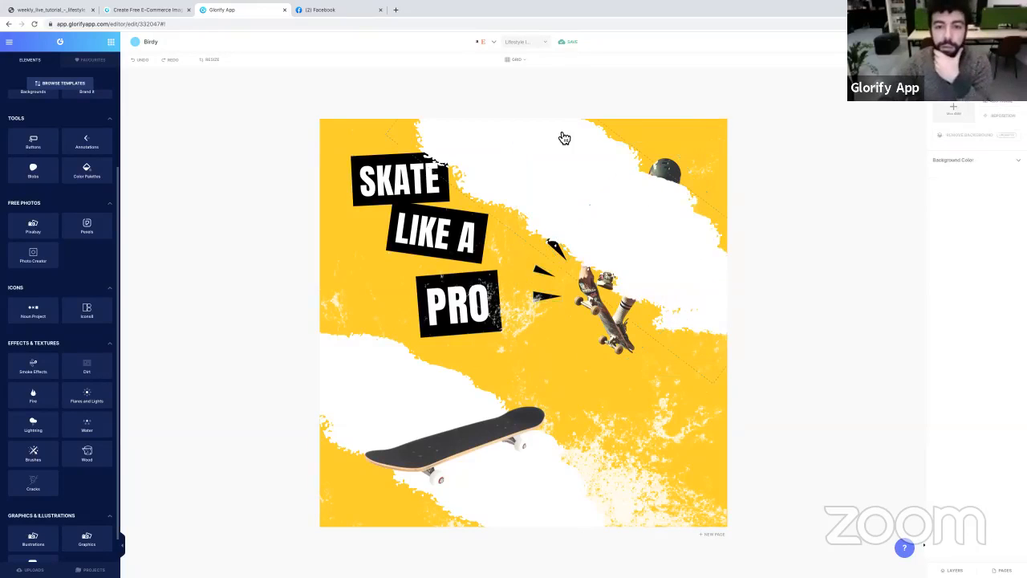
right_click(564, 138)
left_click(590, 240)
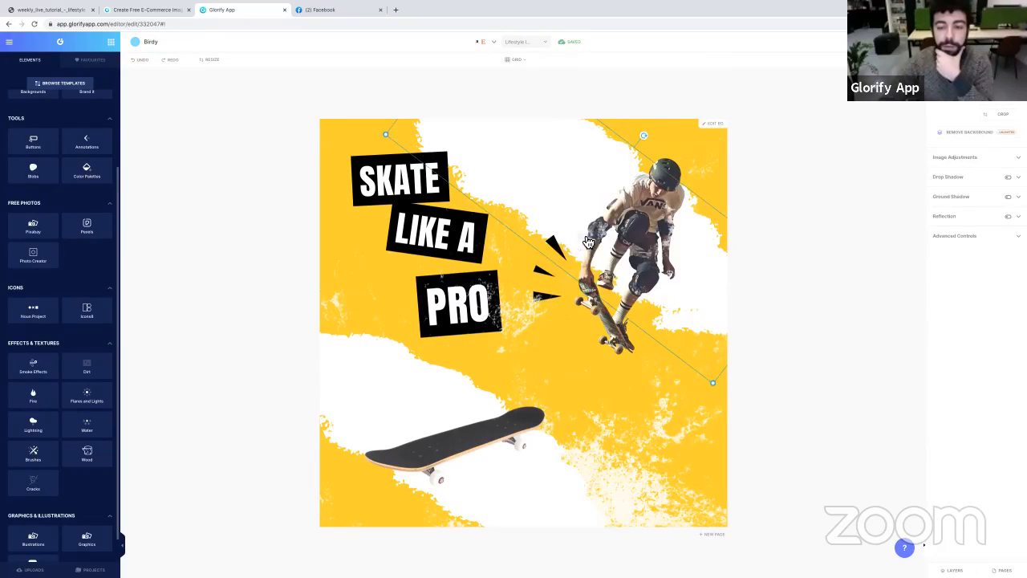
left_click(829, 197)
- Enlarge the skateboard cutout slightly and raise its saturation to about 0.25
left_click(516, 425)
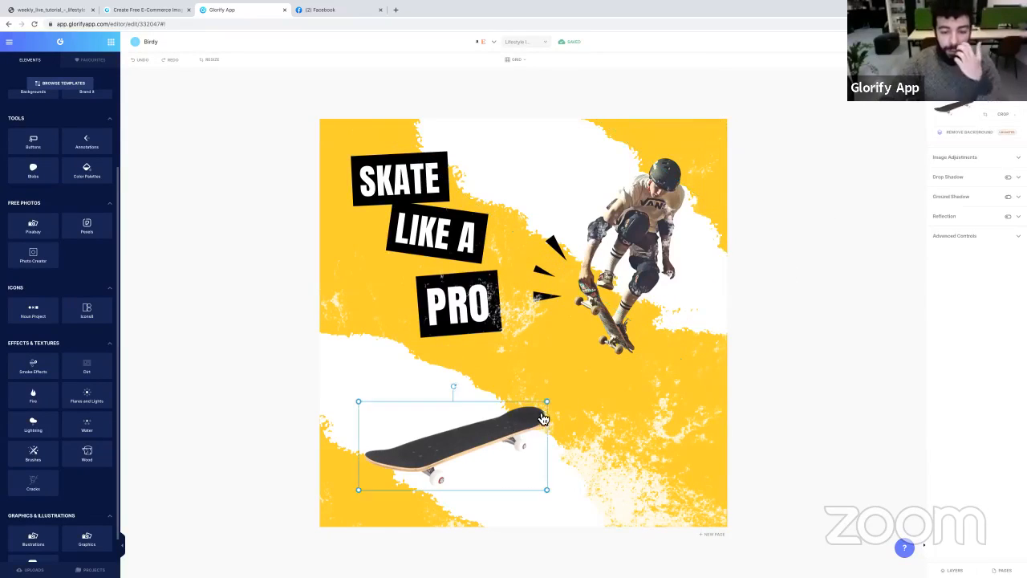
left_click_drag(552, 402, 553, 398)
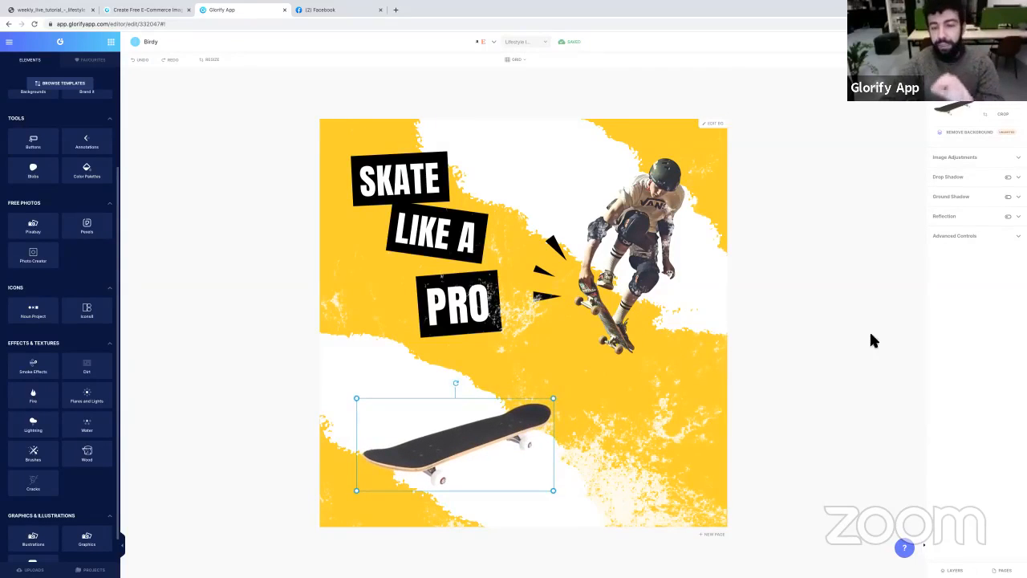
left_click(971, 162)
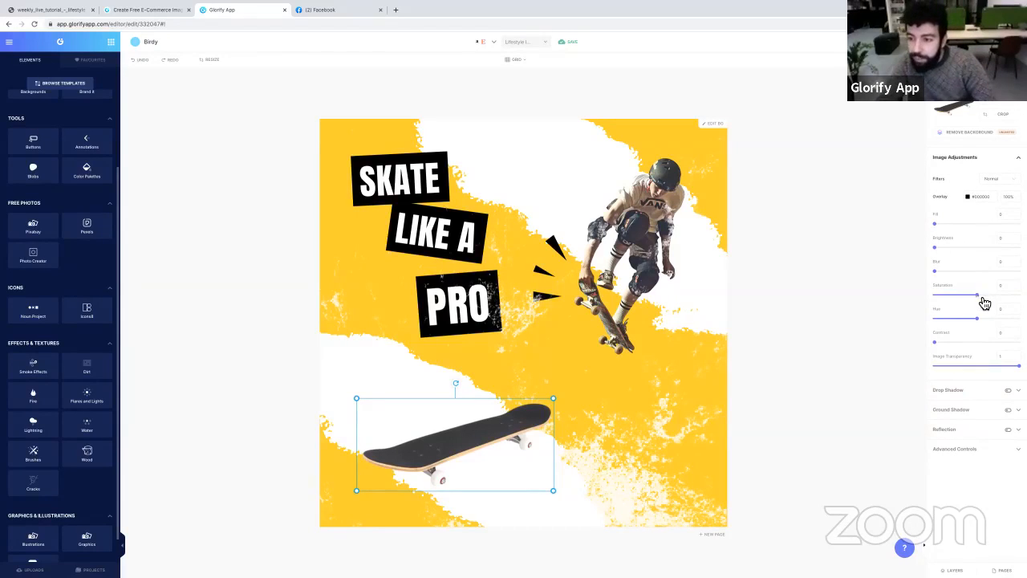
left_click_drag(982, 303, 990, 301)
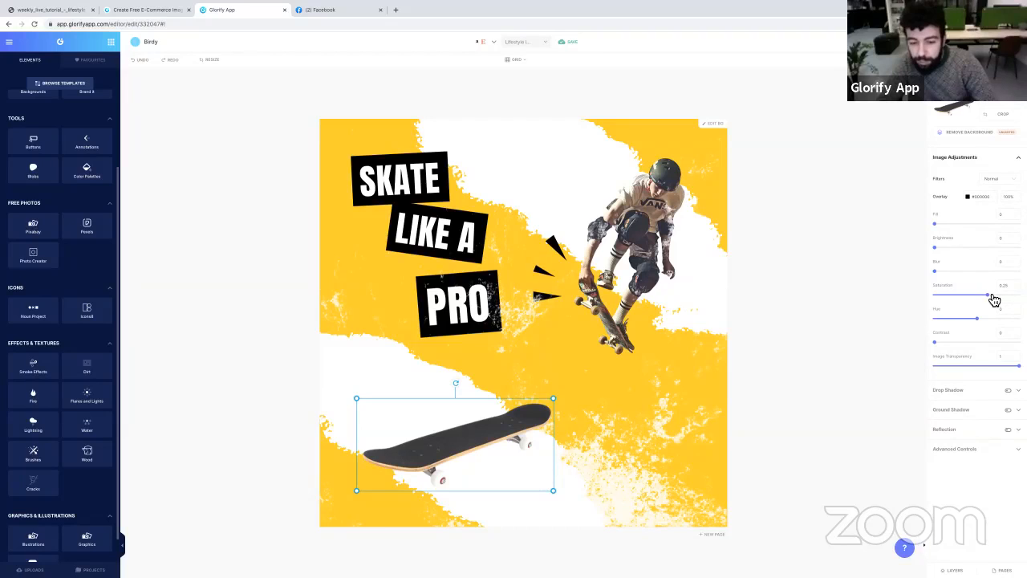
left_click(837, 234)
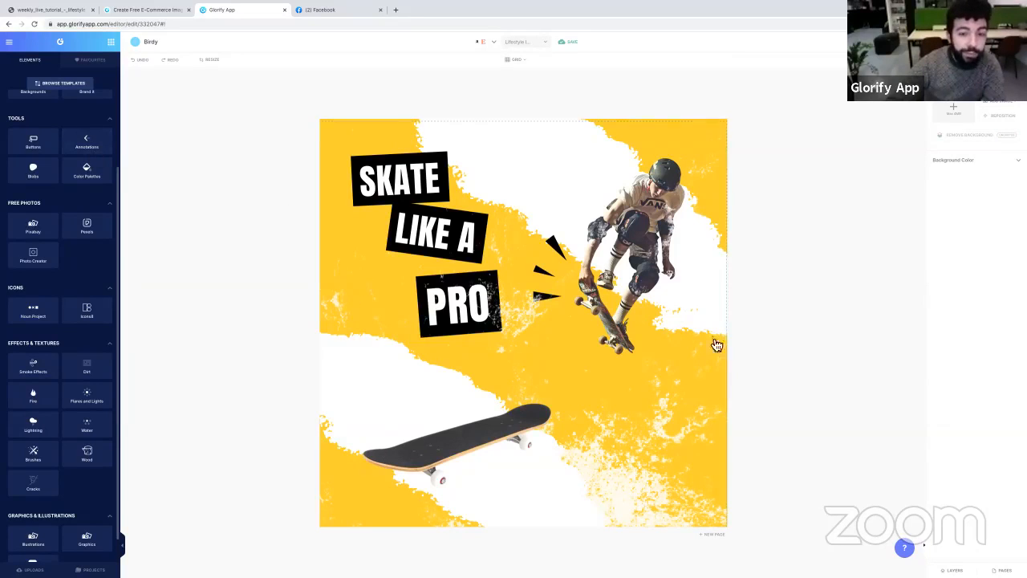
- Add the CARDBOARDS text composition from the Headers collection and place it beside the skateboard
scroll(16, 185, "up", 2)
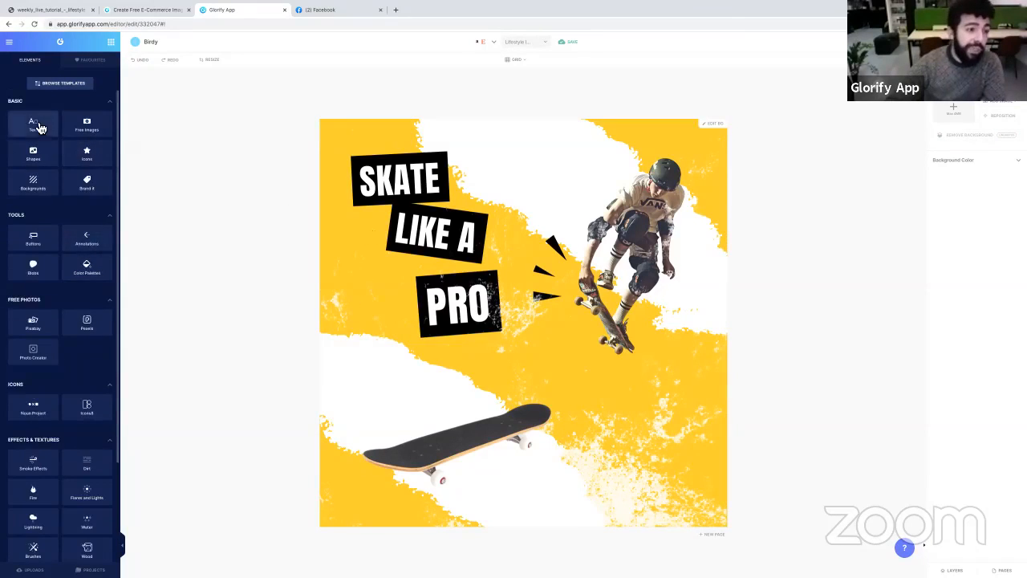
left_click(34, 124)
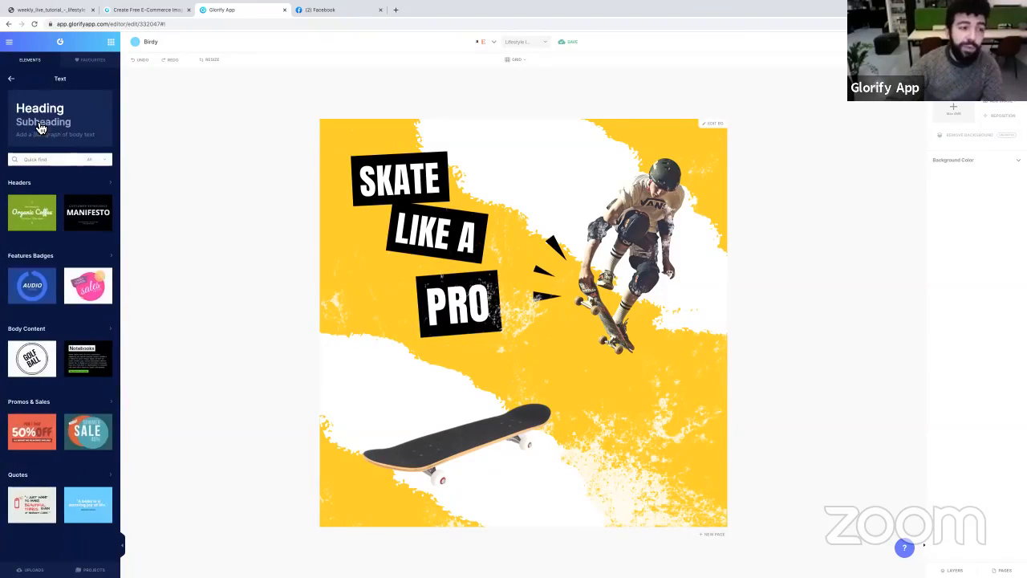
left_click(93, 186)
scroll(56, 321, "down", 2)
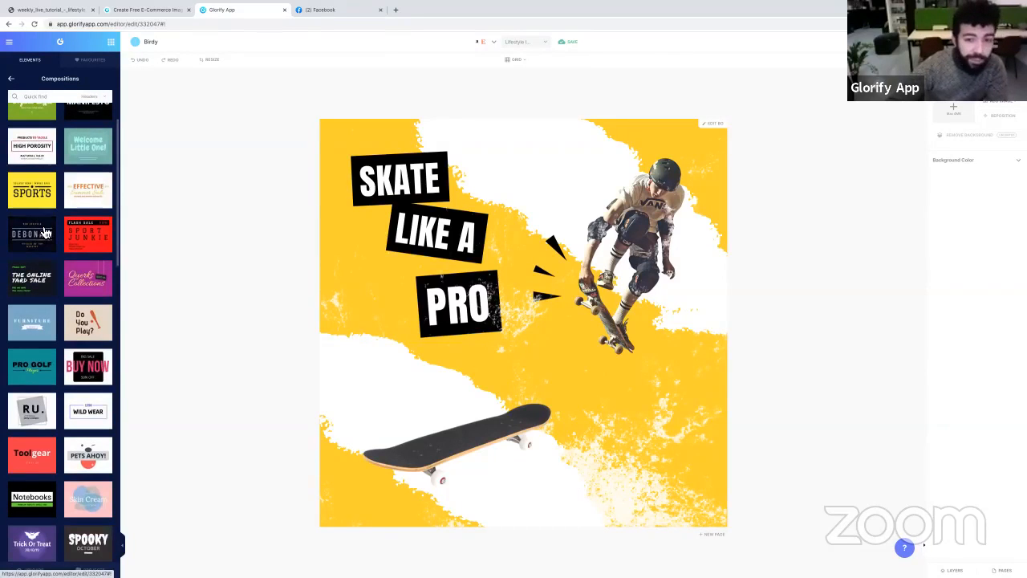
scroll(48, 305, "down", 5)
scroll(50, 341, "down", 10)
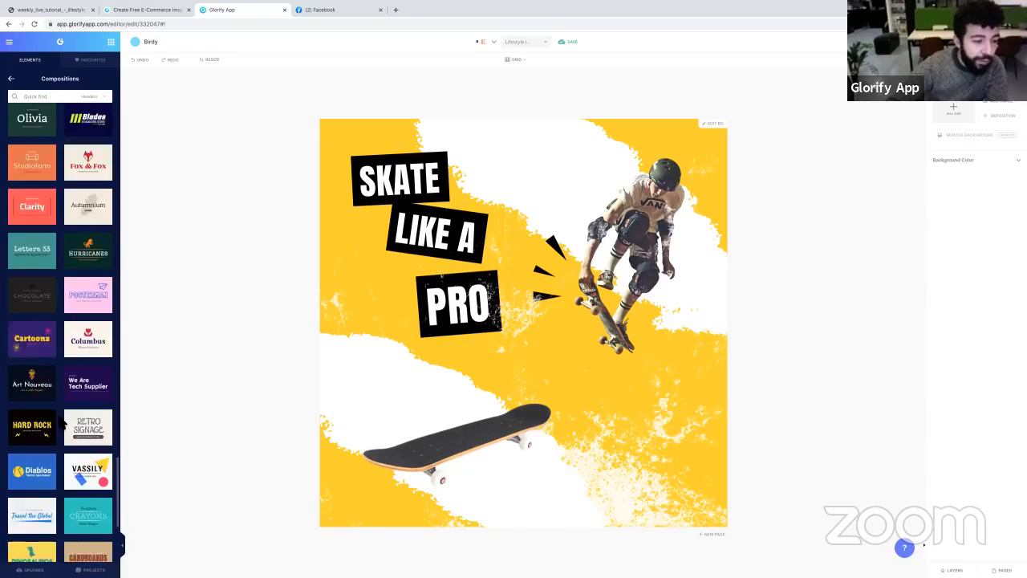
scroll(60, 424, "down", 5)
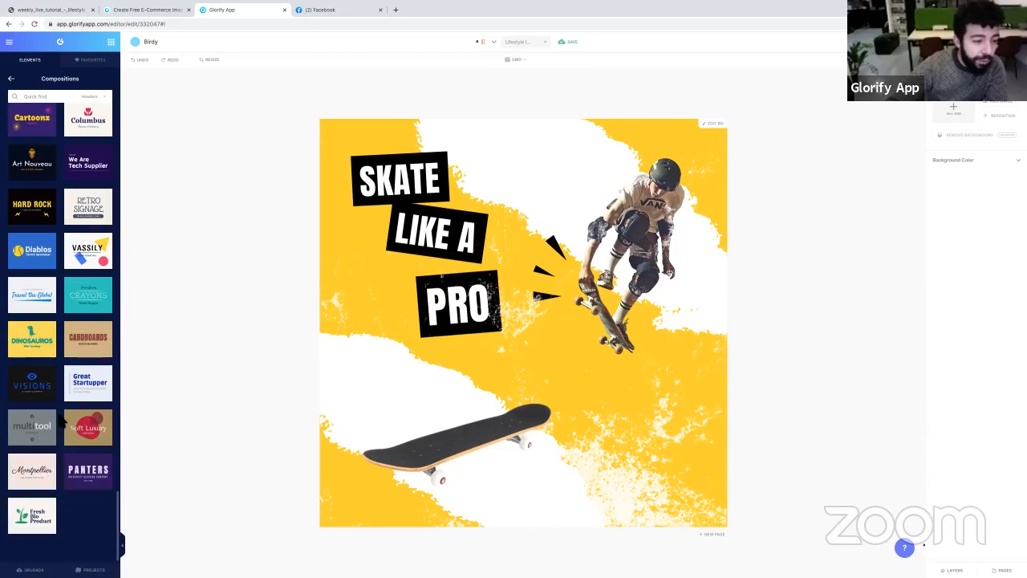
left_click(103, 346)
left_click_drag(422, 141, 642, 446)
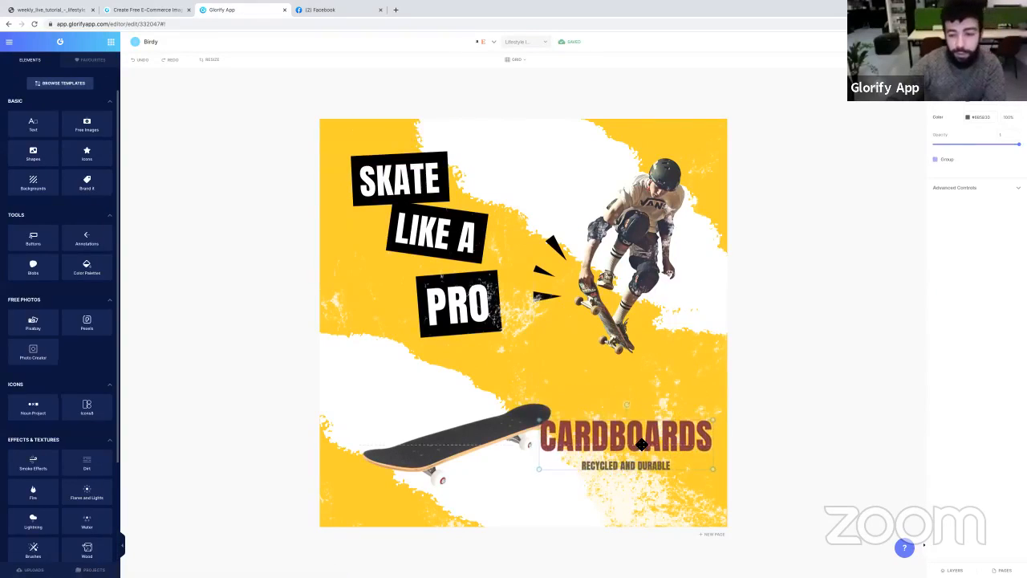
- Ungroup the CARDBOARDS composition and delete its RECYCLED AND DURABLE line
right_click(647, 445)
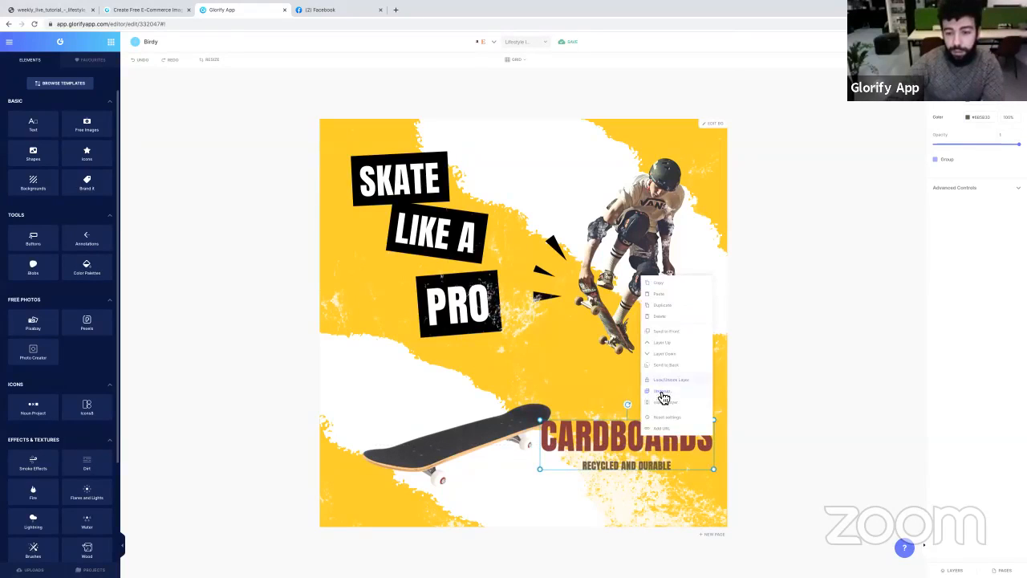
left_click(664, 394)
left_click(670, 472)
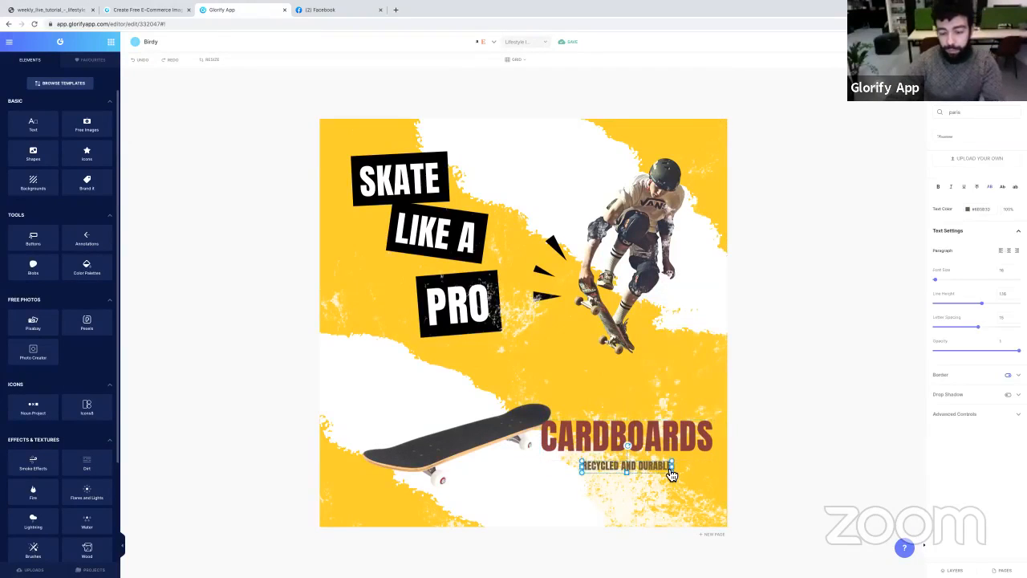
key("Delete")
- Shrink the CARDBOARDS text and replace its wording with the price $99
left_click(663, 446)
left_click_drag(663, 446, 688, 449)
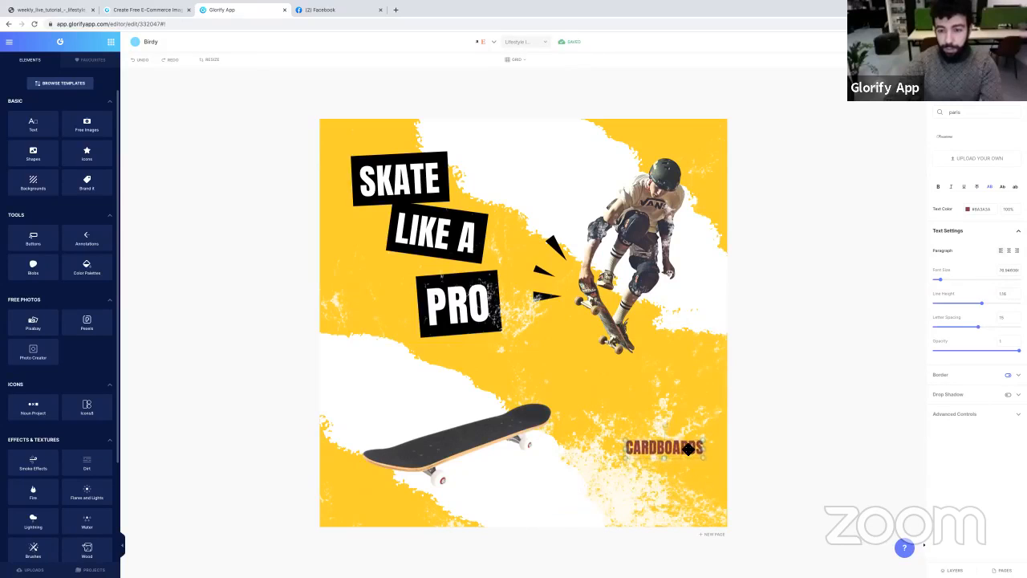
double_click(686, 448)
type("S")
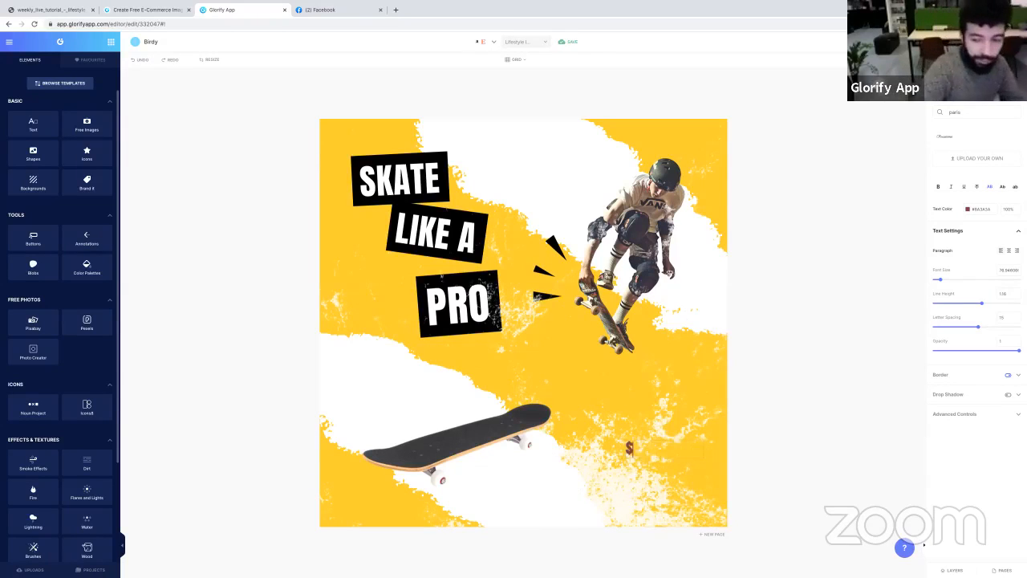
type("99")
left_click(734, 427)
- Enlarge the $99 price in the page's lower corner beside the skateboard and tilt it slightly counterclockwise
left_click(641, 455)
left_click_drag(655, 451, 690, 471)
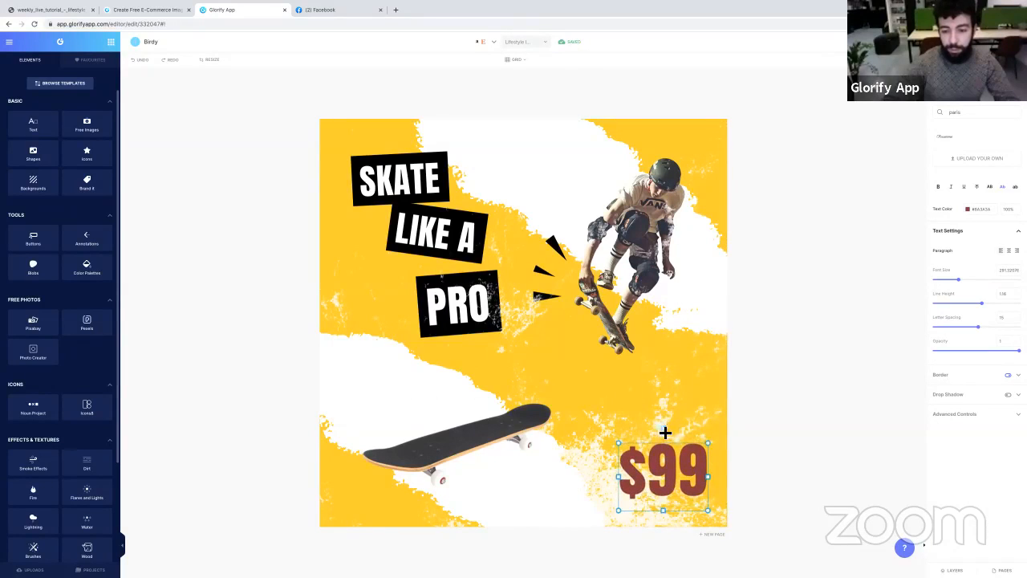
left_click_drag(666, 433, 657, 423)
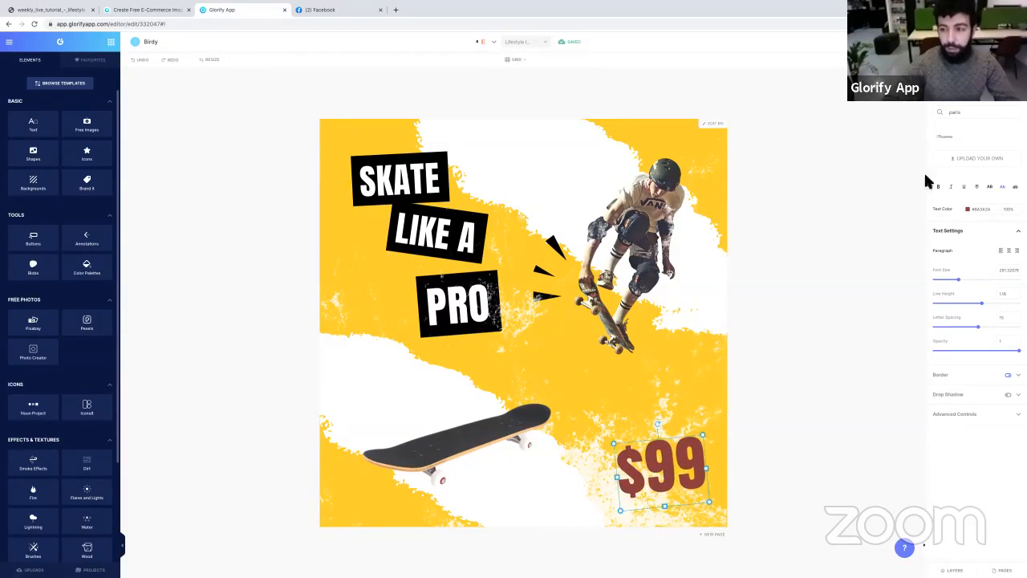
- Recolor the $99 price text to a vivid purple
left_click(969, 208)
left_click(289, 231)
left_click_drag(290, 234, 290, 230)
mouse_move(281, 178)
left_mouse_down()
mouse_move(280, 191)
mouse_move(269, 171)
left_mouse_up()
left_click_drag(245, 232, 234, 235)
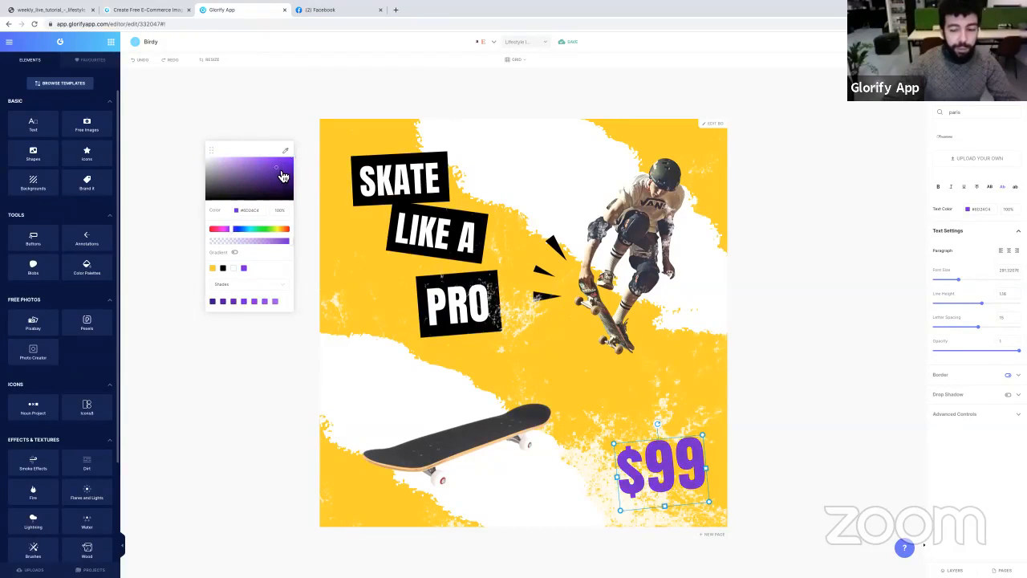
- Try to place the $99 price behind the dirt texture so the splatter shows over it, and undo the layering
left_click_drag(699, 472, 699, 465)
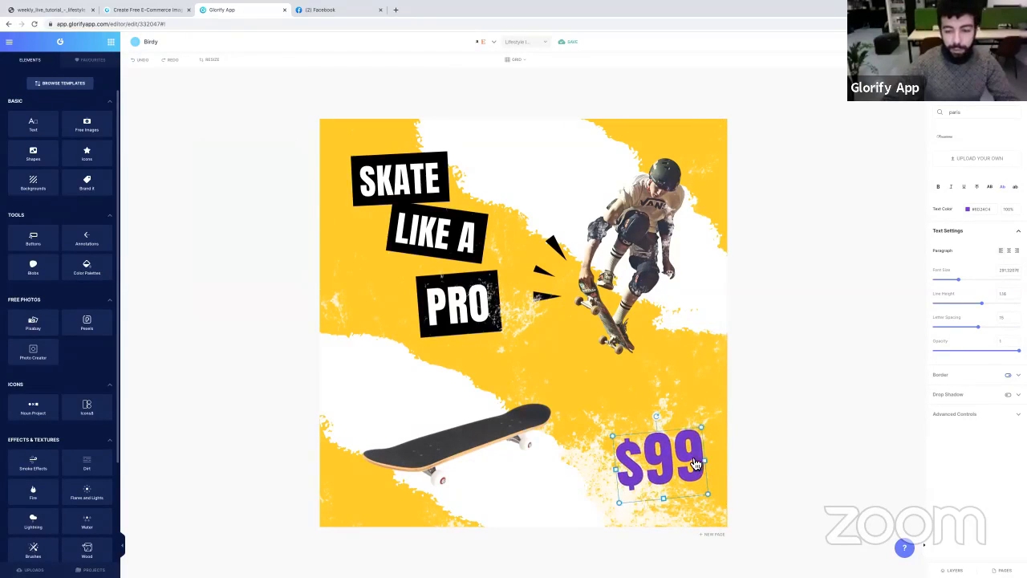
right_click(696, 464)
left_click(730, 403)
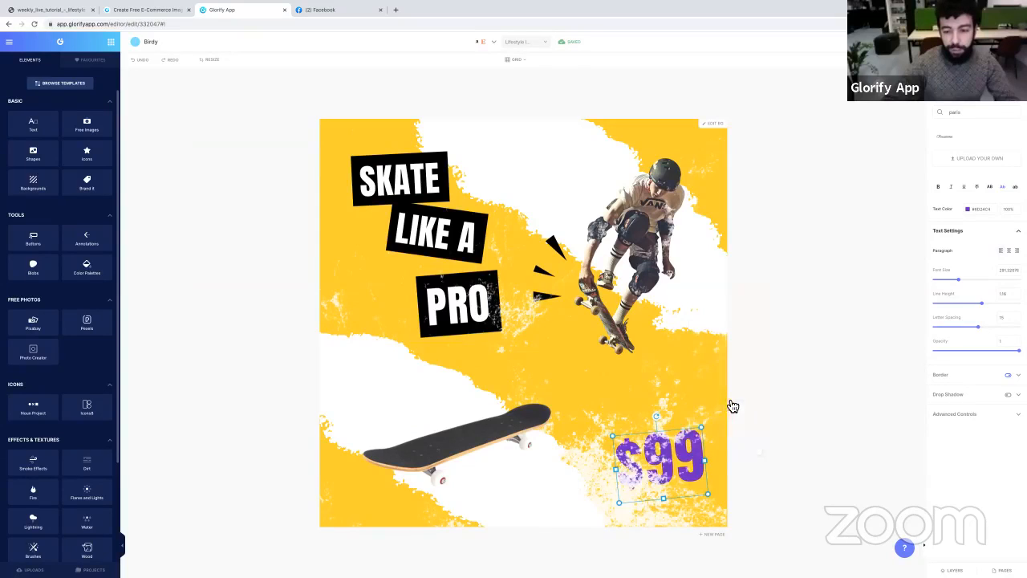
left_click(705, 454)
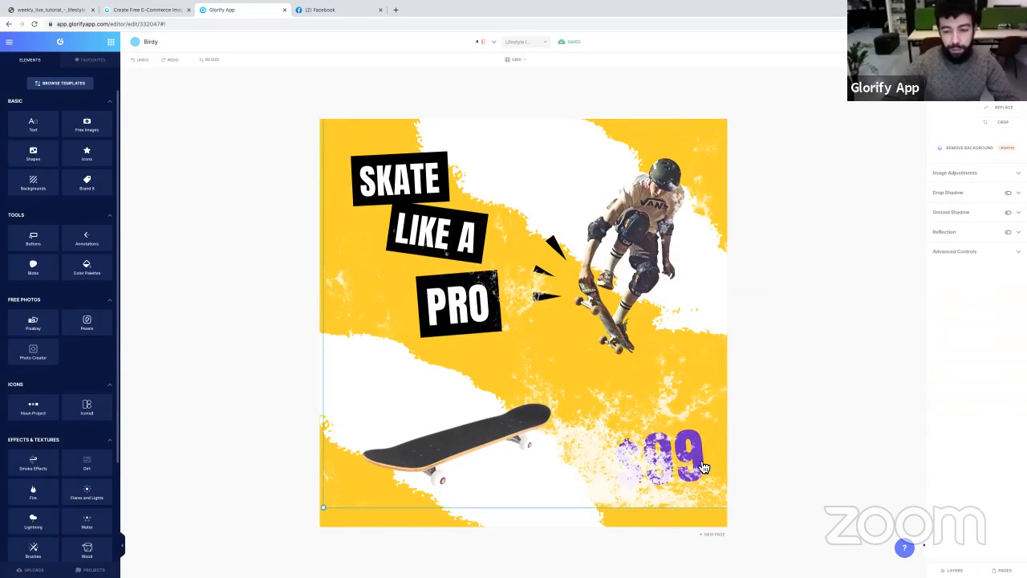
key("ctrl+z")
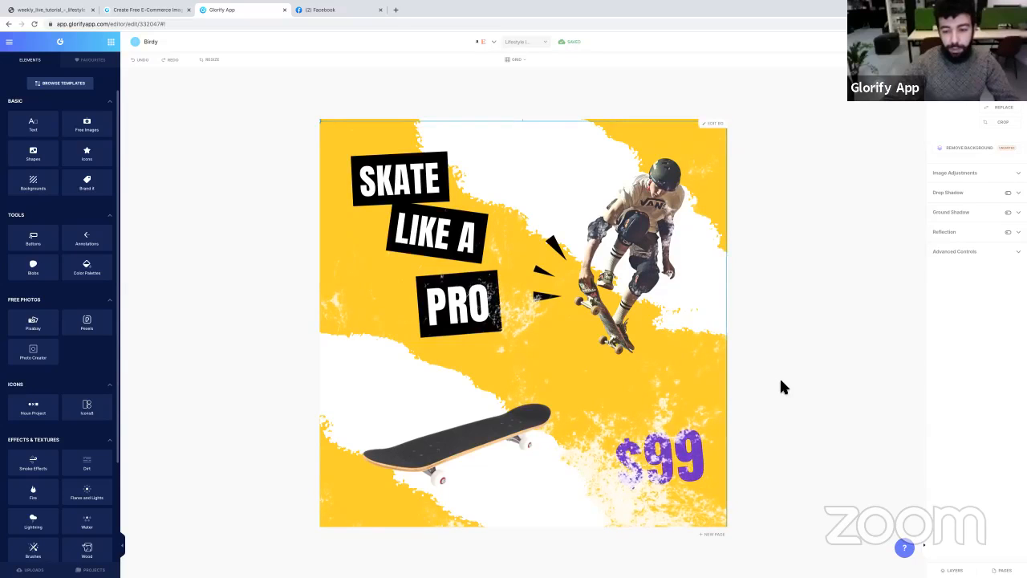
key("ctrl+z")
- Straighten the tilted $99 price to horizontal and shift it slightly closer to the page's lower corner
mouse_move(701, 463)
left_mouse_down()
mouse_move(654, 464)
mouse_move(707, 450)
mouse_move(707, 438)
mouse_move(710, 472)
left_mouse_up()
left_click(662, 406)
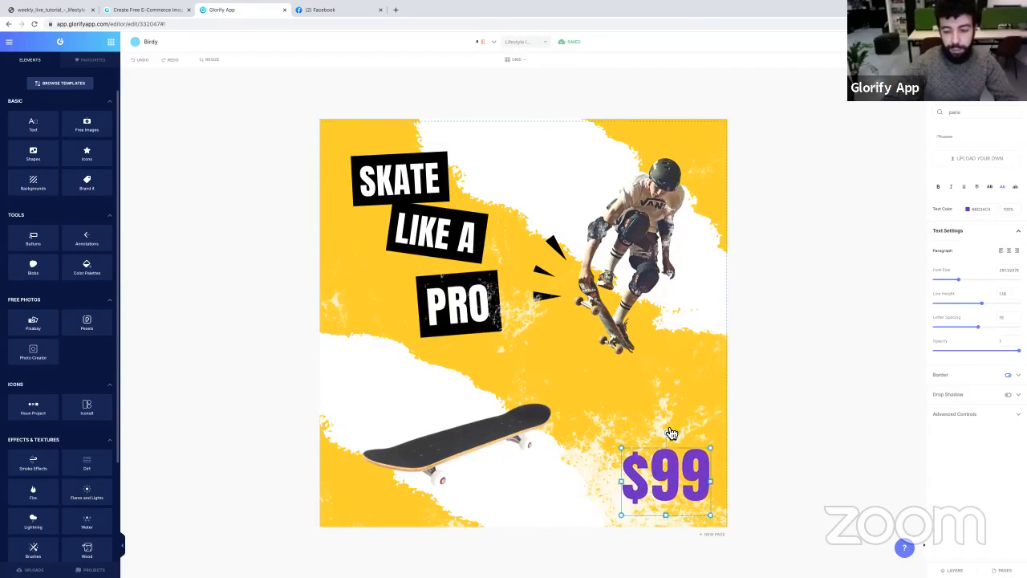
left_click(675, 442)
left_click(672, 442)
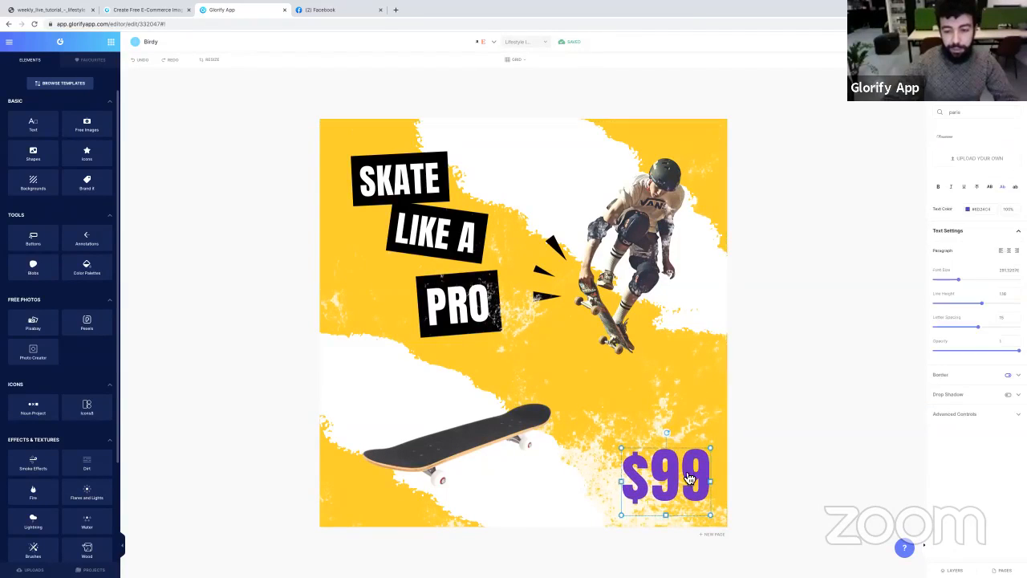
left_click(674, 441)
mouse_move(698, 477)
left_mouse_down()
mouse_move(687, 447)
mouse_move(707, 475)
left_mouse_up()
left_click(718, 374)
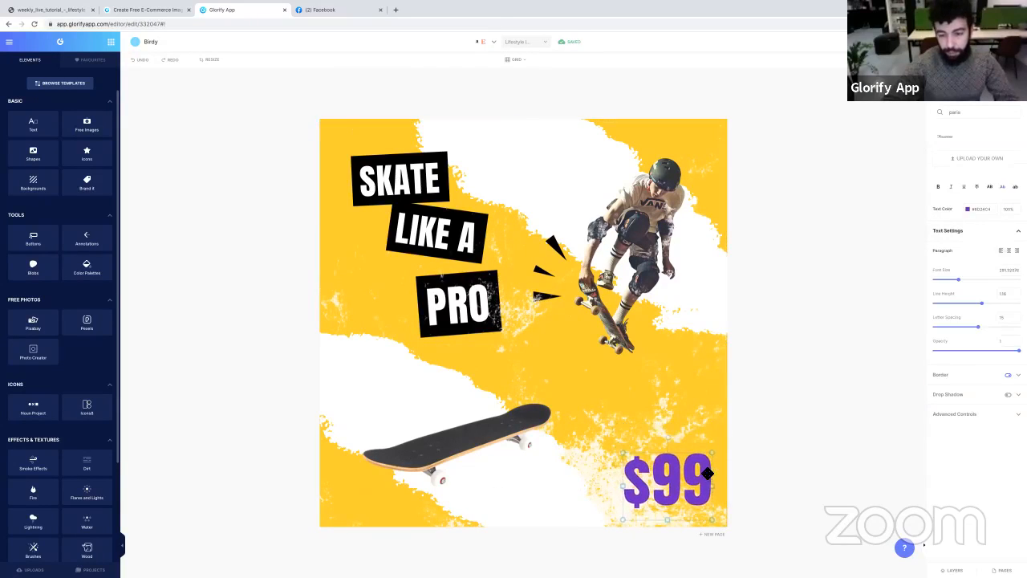
- Recolor the $99 price text to hot pink and nudge it slightly upward
left_click(967, 209)
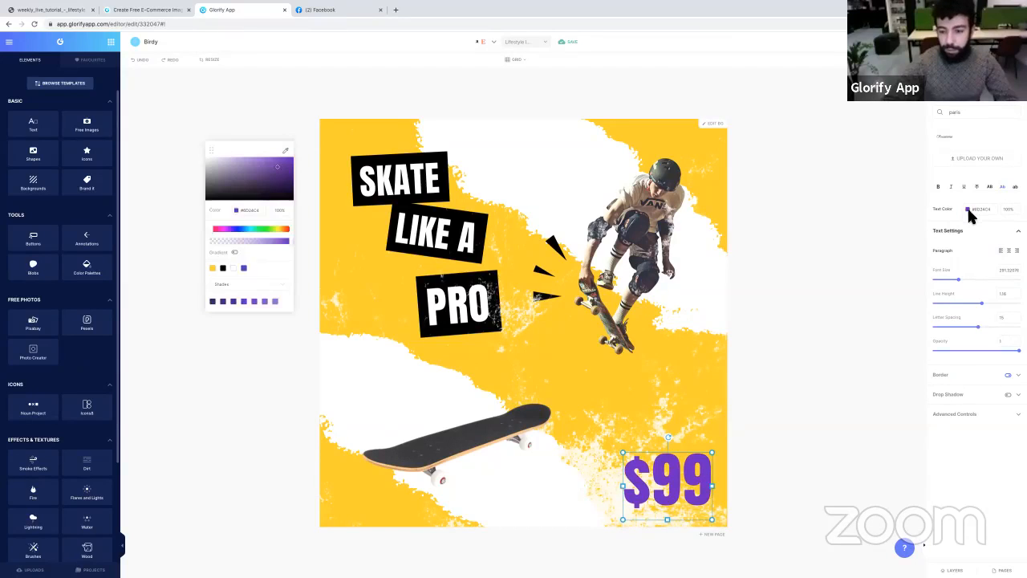
left_click(225, 235)
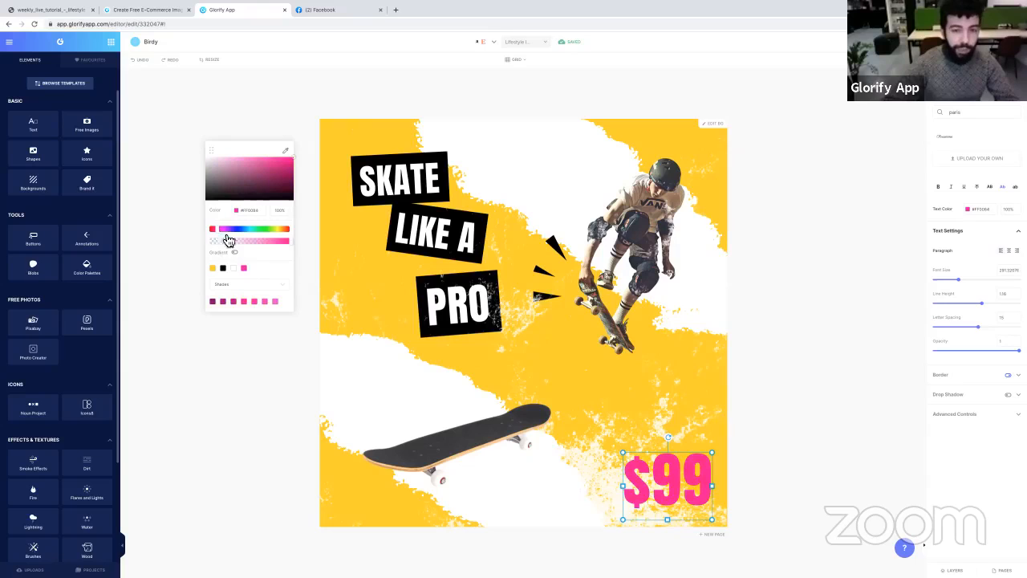
left_click(799, 372)
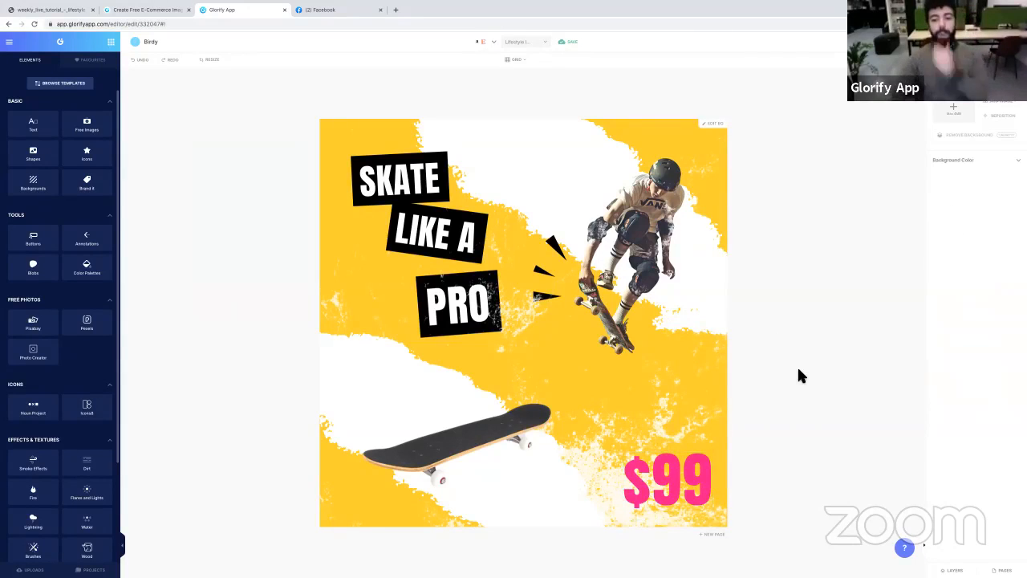
left_click(681, 508)
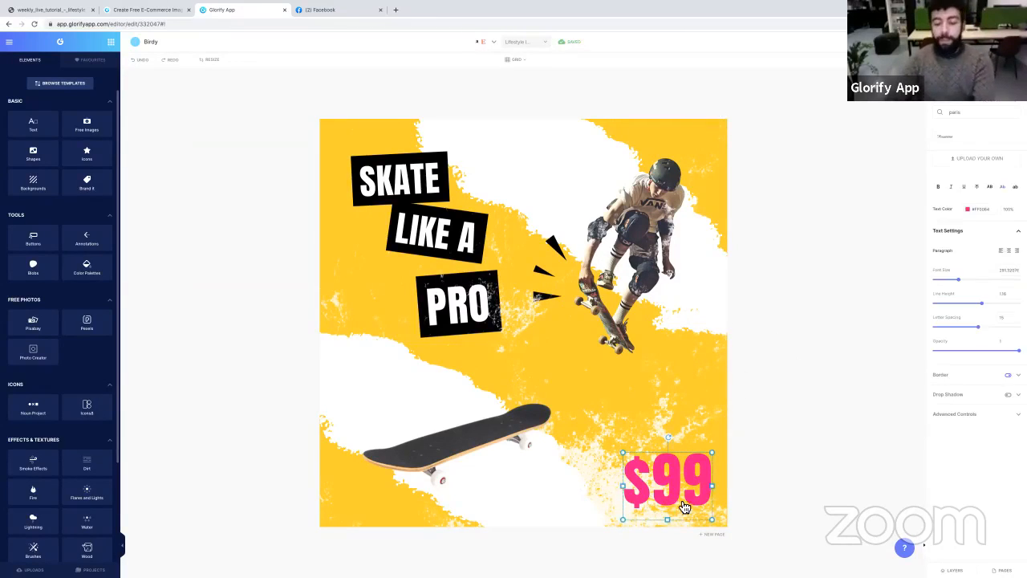
left_click(803, 367)
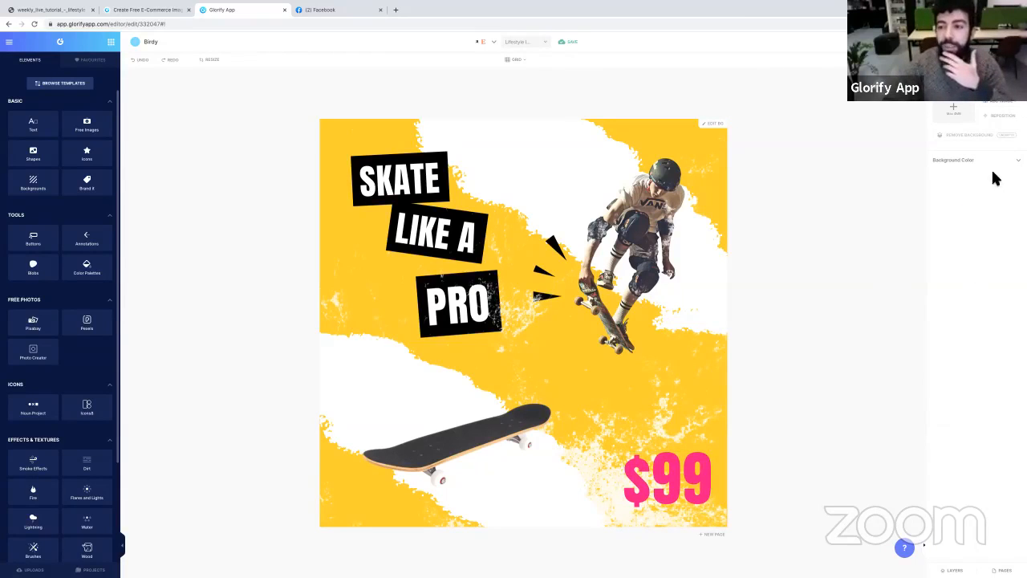
- Review the finished designs on pages 1 and 2, and return to the skateboard ad on page 3
left_click(1002, 569)
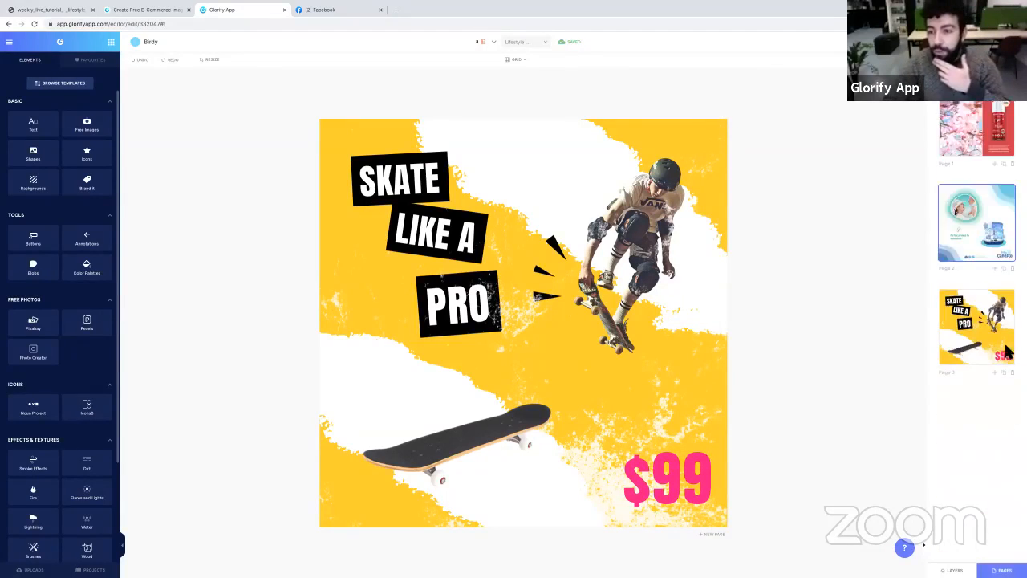
left_click(975, 134)
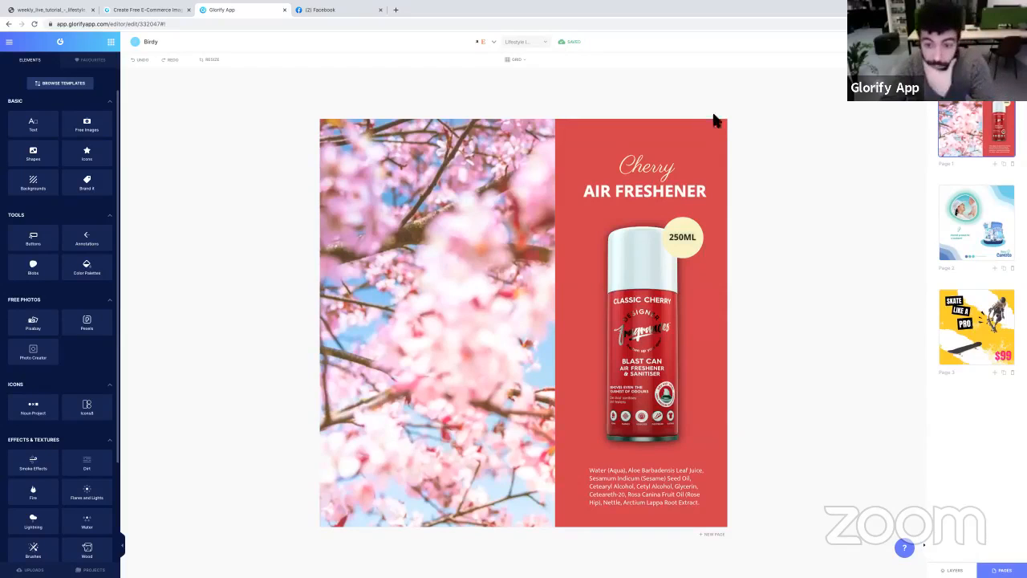
left_click(981, 233)
left_click(984, 345)
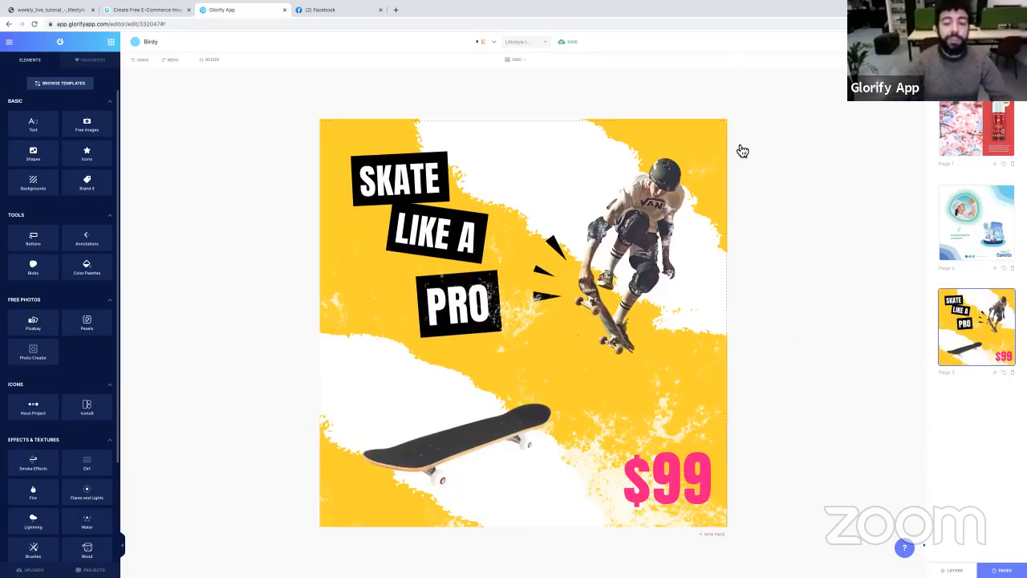